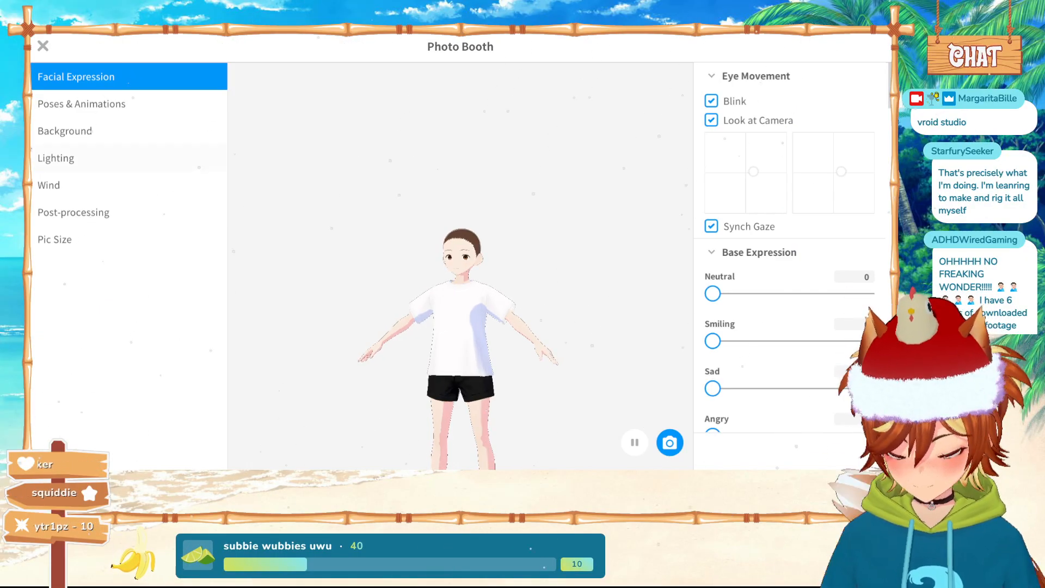
Look through the Photo Booth's lighting, post-processing and picture size settings, and exit back to the character editor
click(77, 161)
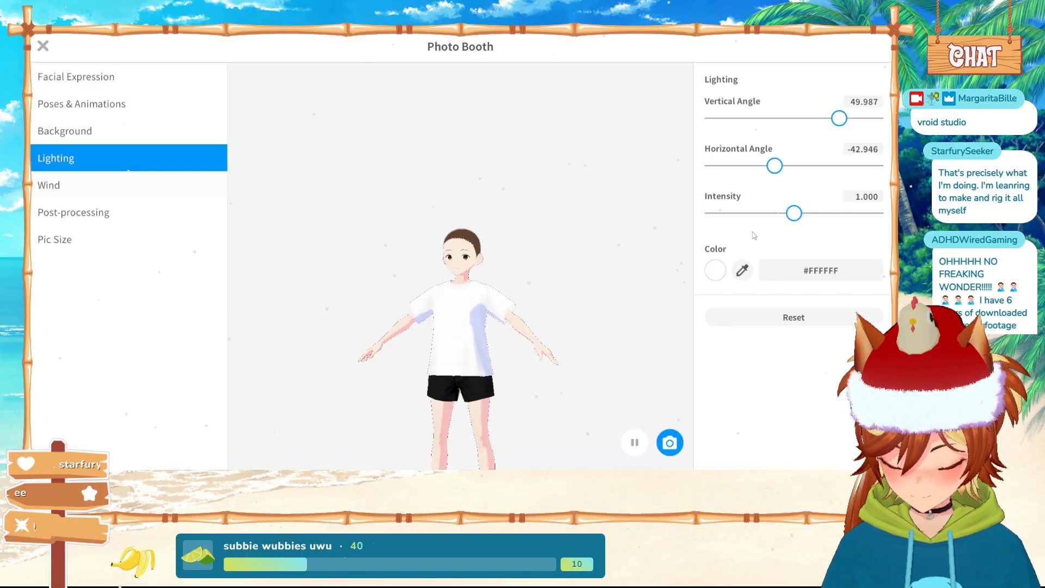
click(134, 207)
click(126, 235)
click(133, 211)
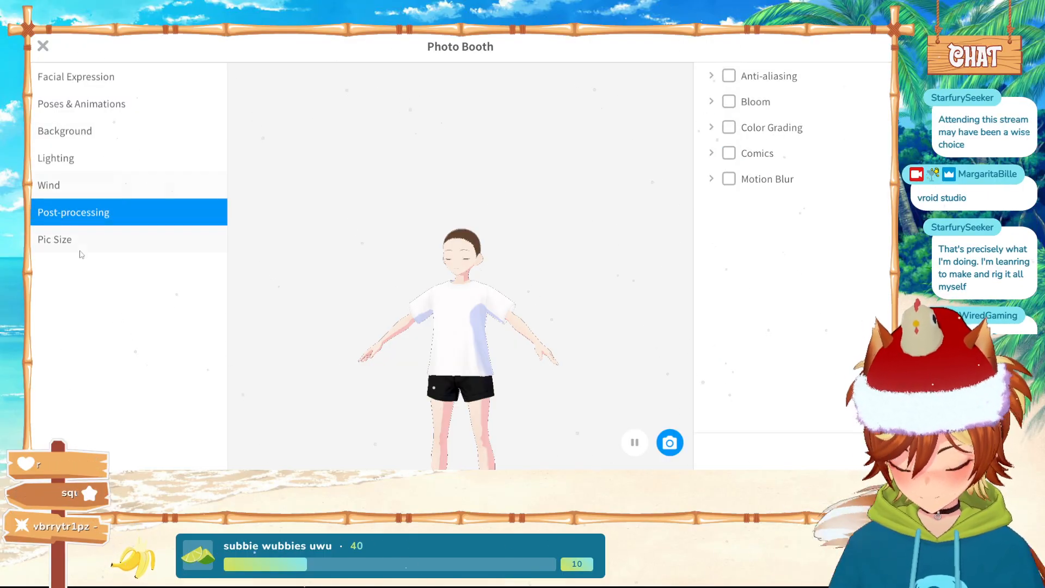
click(80, 248)
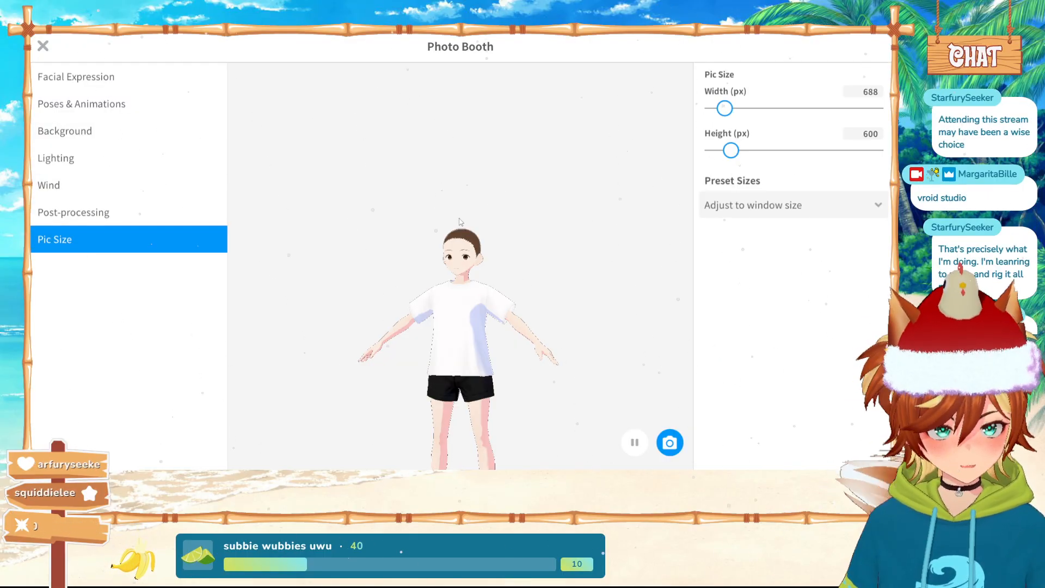
key(Escape)
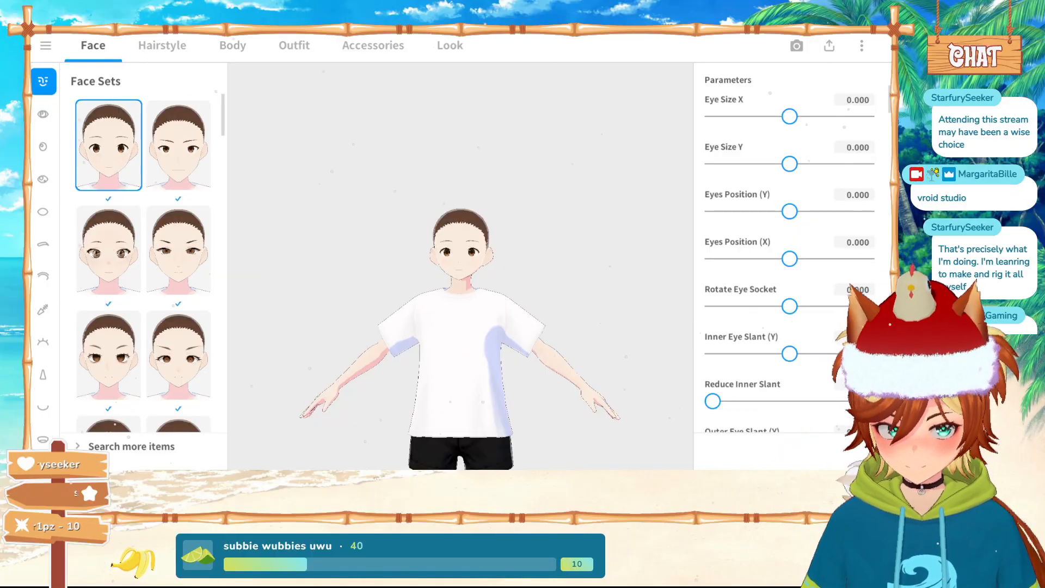
Try several face set presets on the character and return to the first one
click(108, 257)
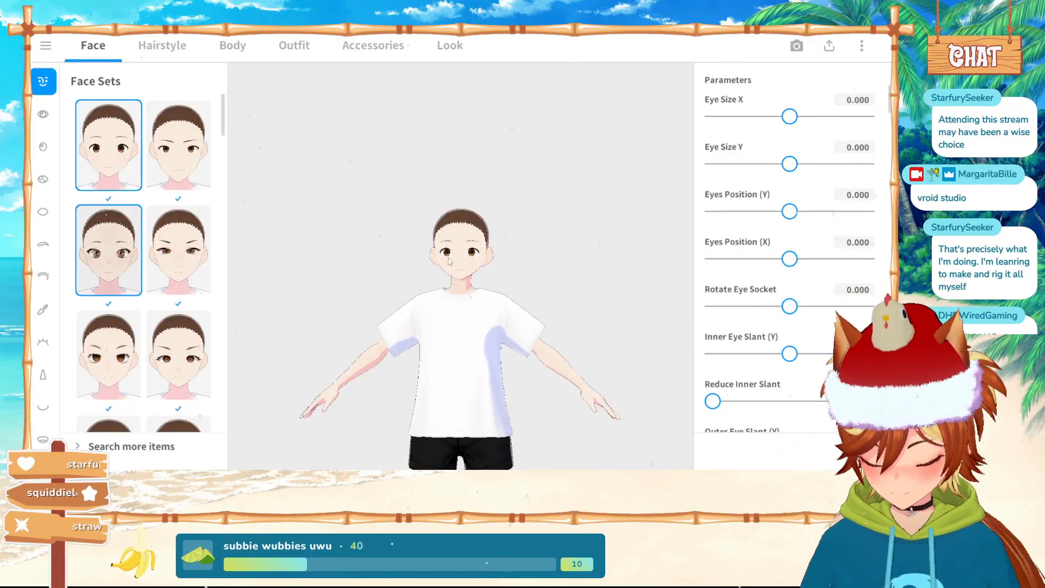
click(179, 250)
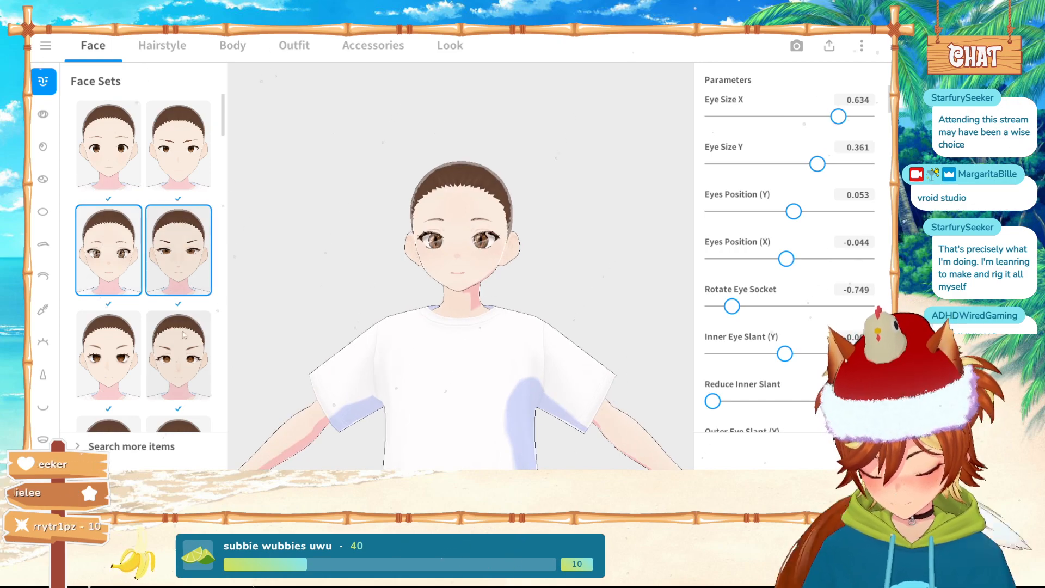
click(177, 354)
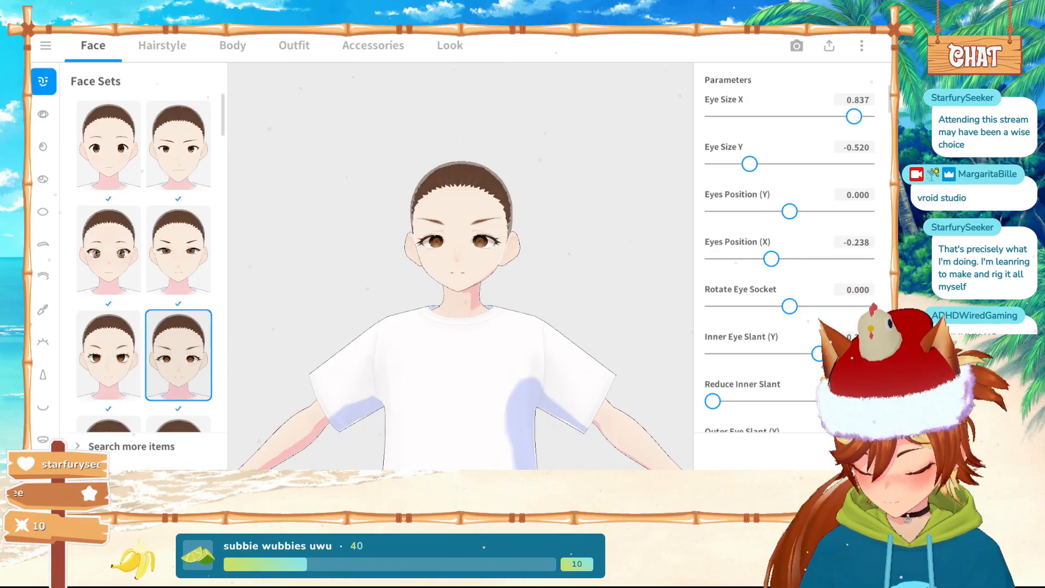
click(108, 145)
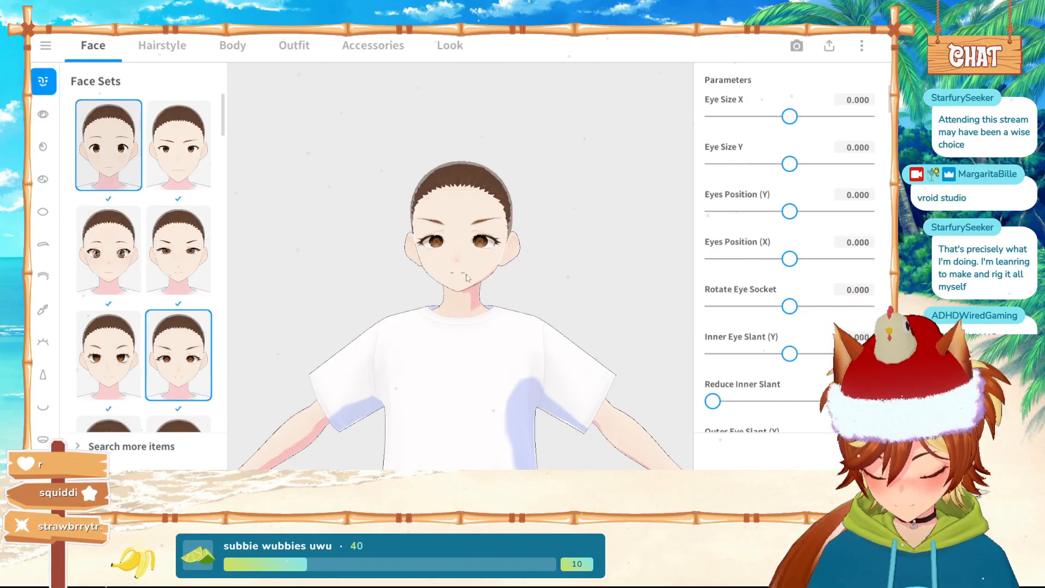
Browse the eye sets and try the soft grey-brown preset and the spiky-lashed one with a cross-shaped iris
click(43, 115)
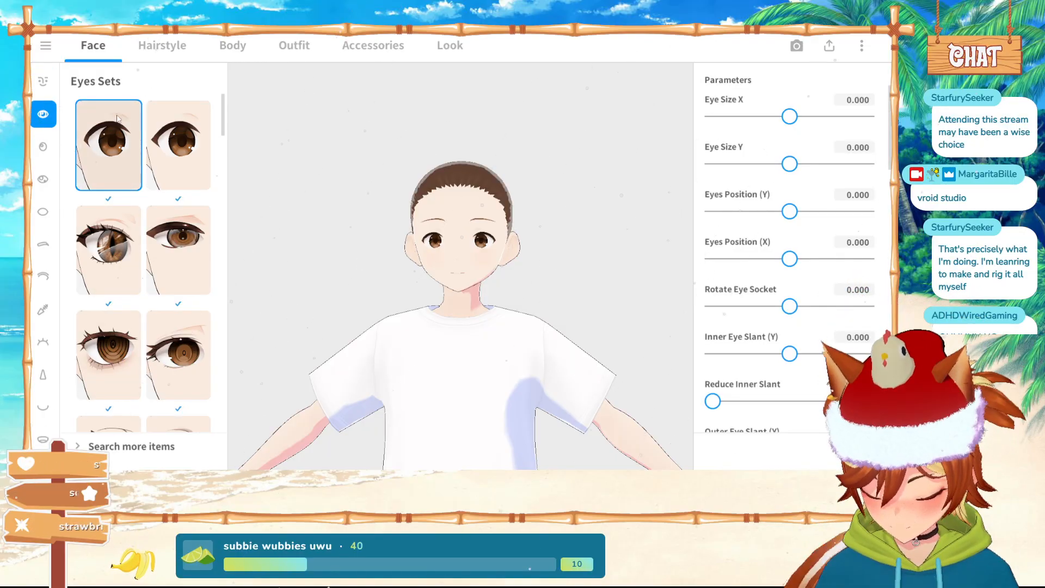
scroll(136, 273, down, 3)
scroll(136, 277, down, 1)
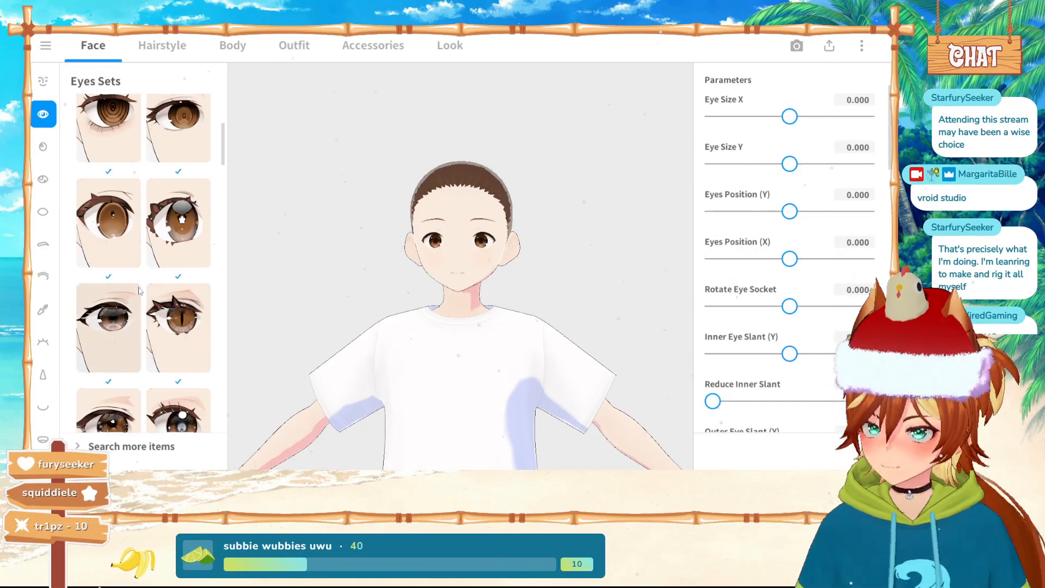
scroll(159, 294, down, 4)
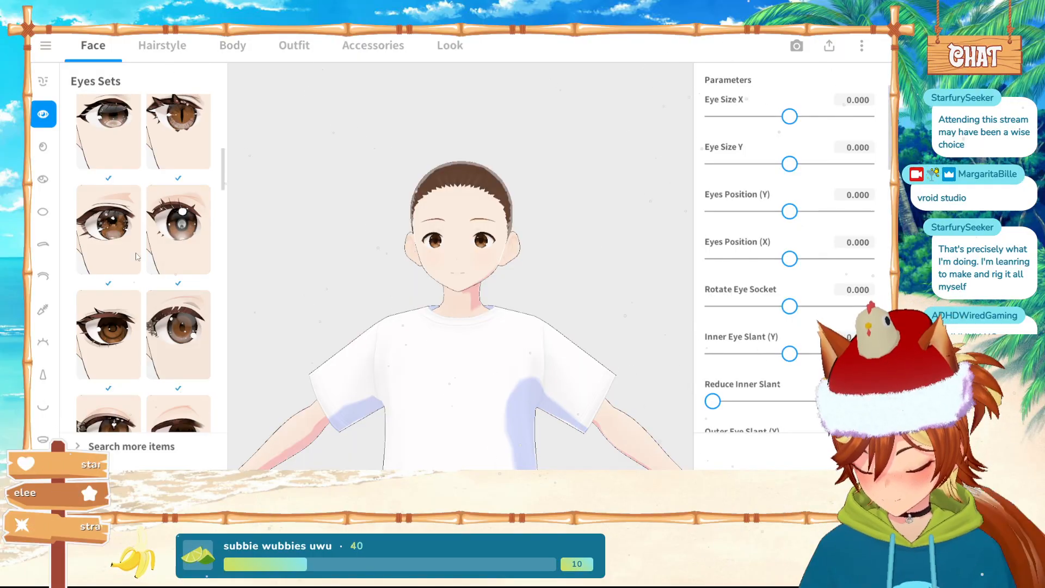
scroll(136, 274, down, 1)
click(188, 266)
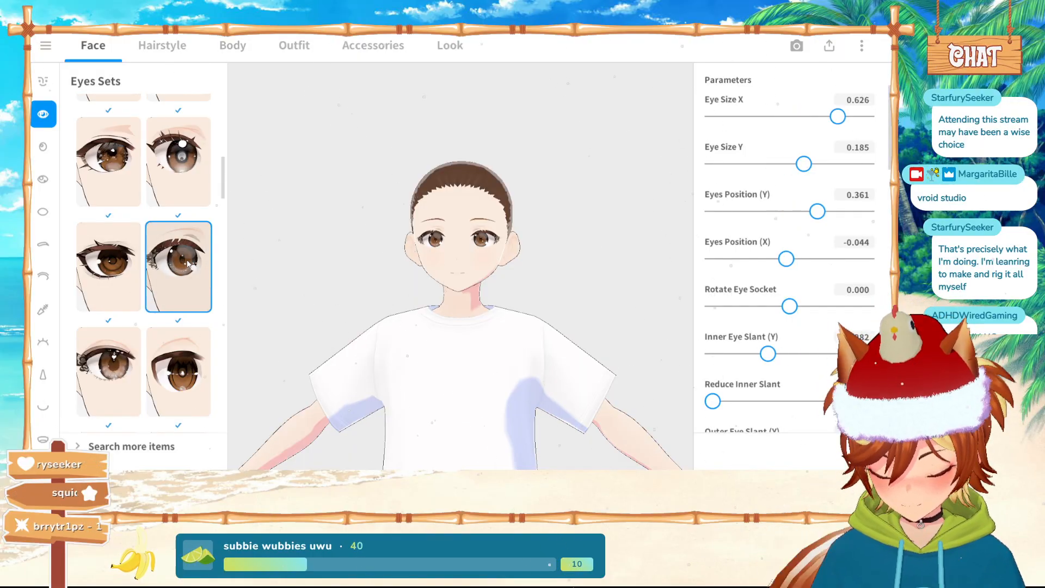
scroll(186, 267, down, 4)
click(176, 327)
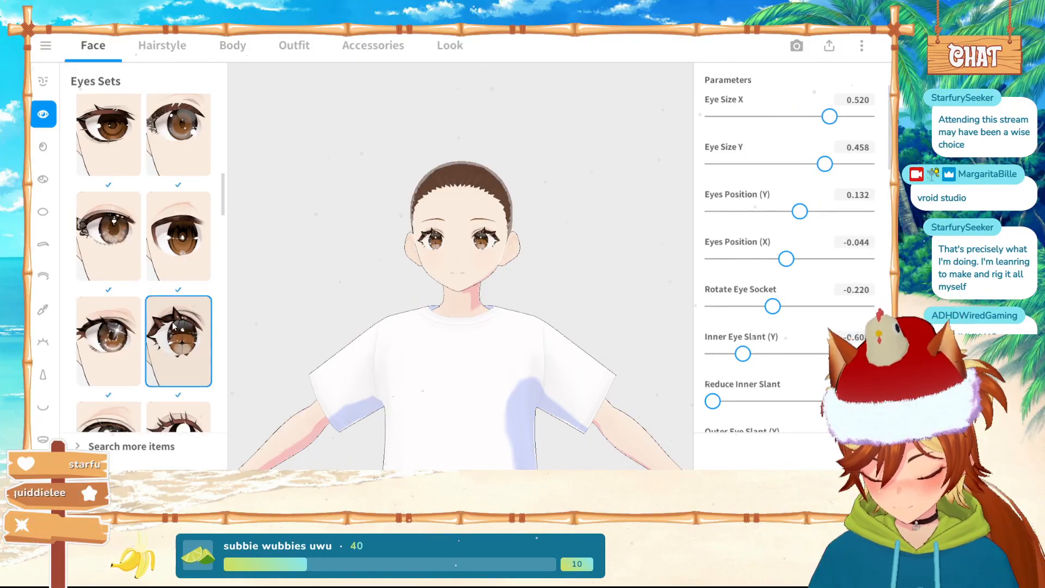
Compare the spiky-lashed eye set with the one with a large round highlight, and apply the set with big sparkling irises
scroll(451, 259, up, 3)
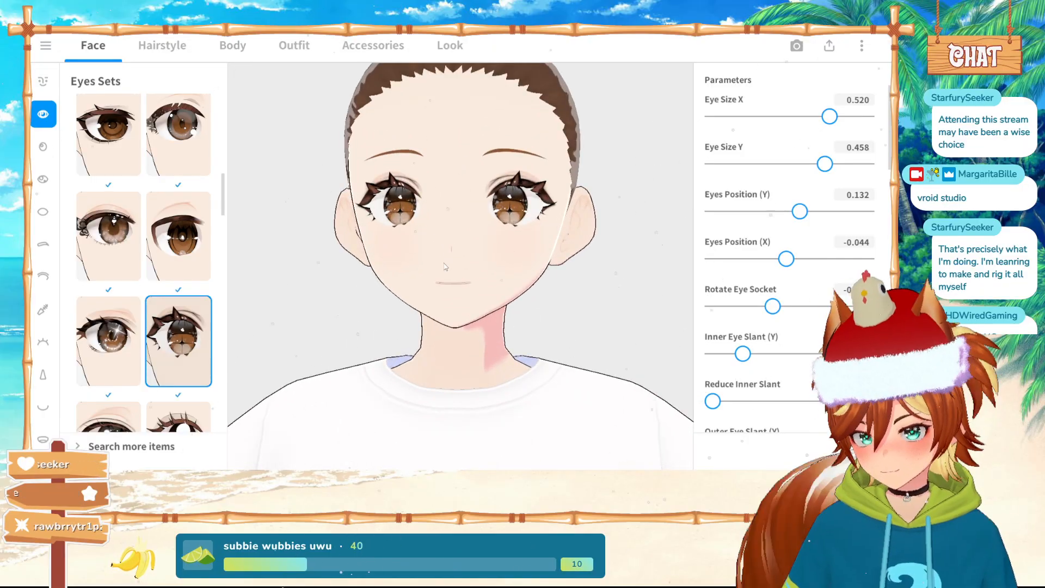
scroll(446, 271, down, 2)
scroll(180, 245, down, 6)
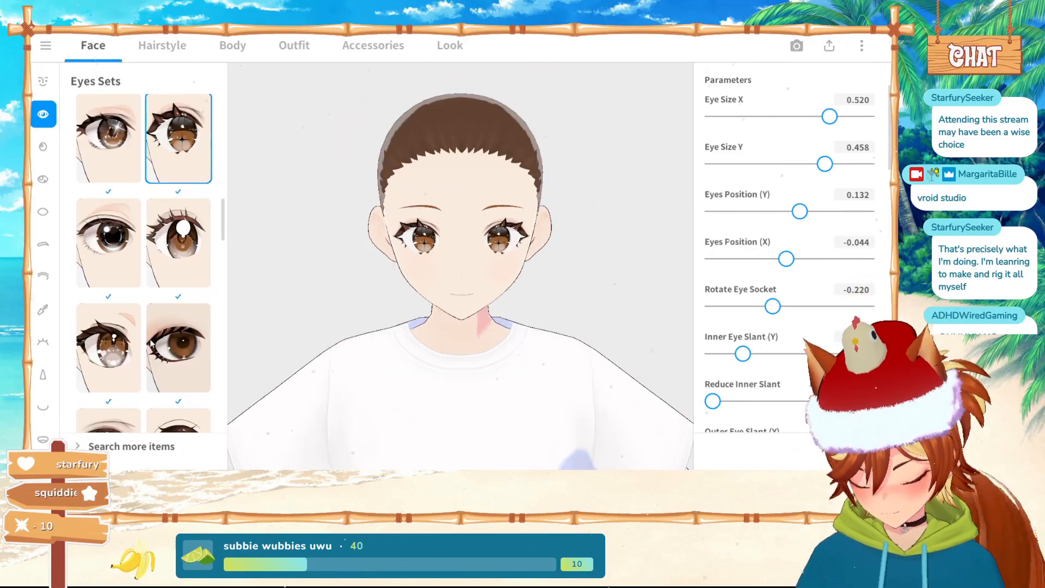
click(197, 223)
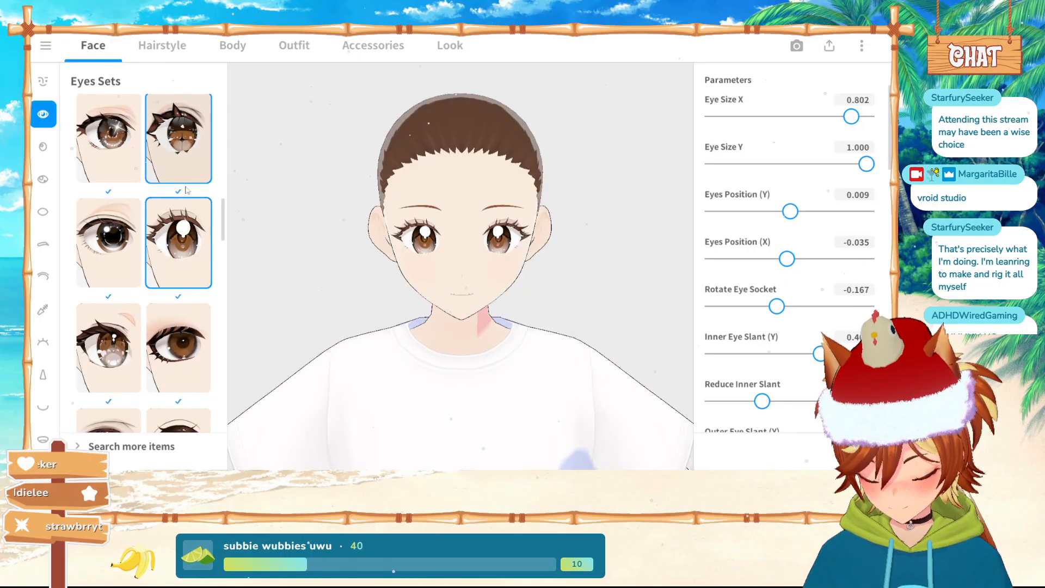
click(189, 155)
scroll(179, 244, down, 3)
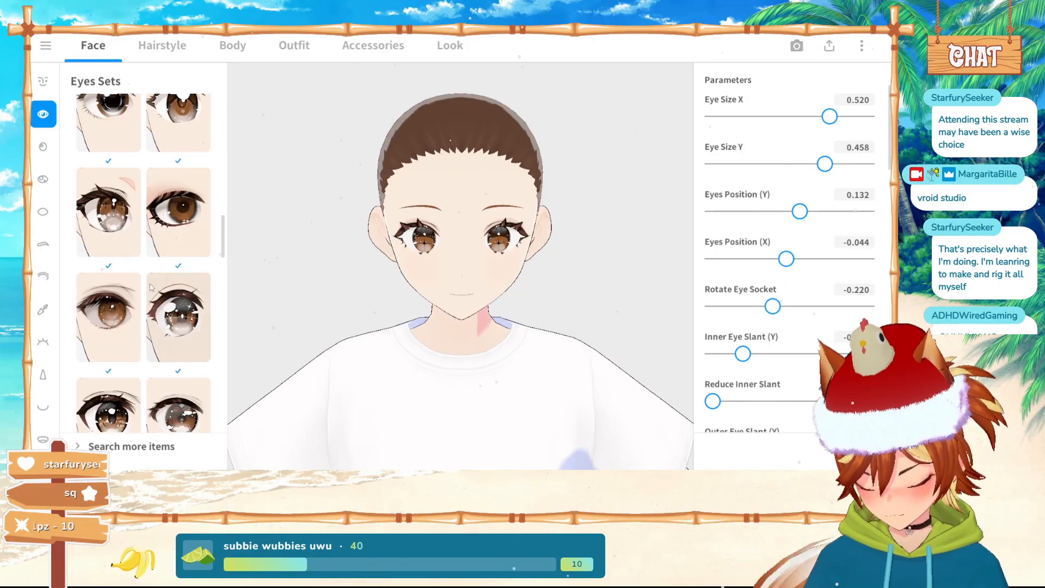
click(178, 317)
right_drag(252, 346, 383, 305)
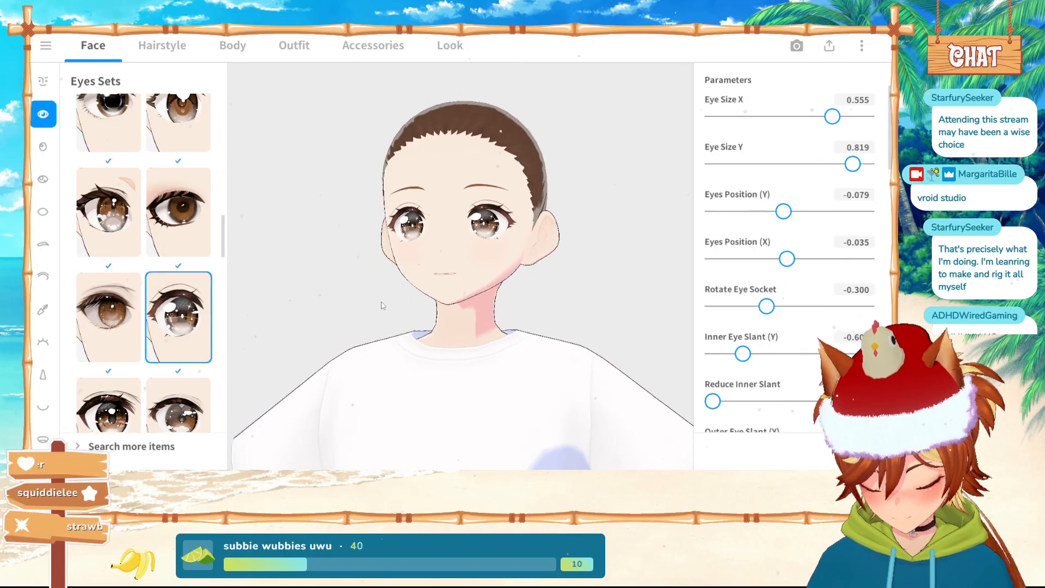
right_drag(490, 261, 421, 257)
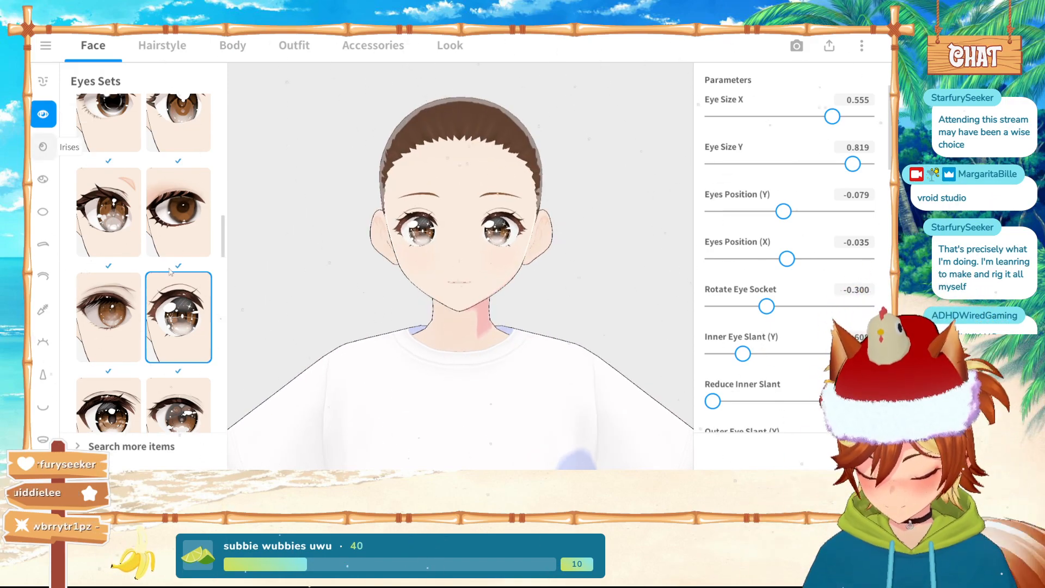
Recolour the irises of both eyes to light blue #9DDCFF
scroll(419, 267, up, 5)
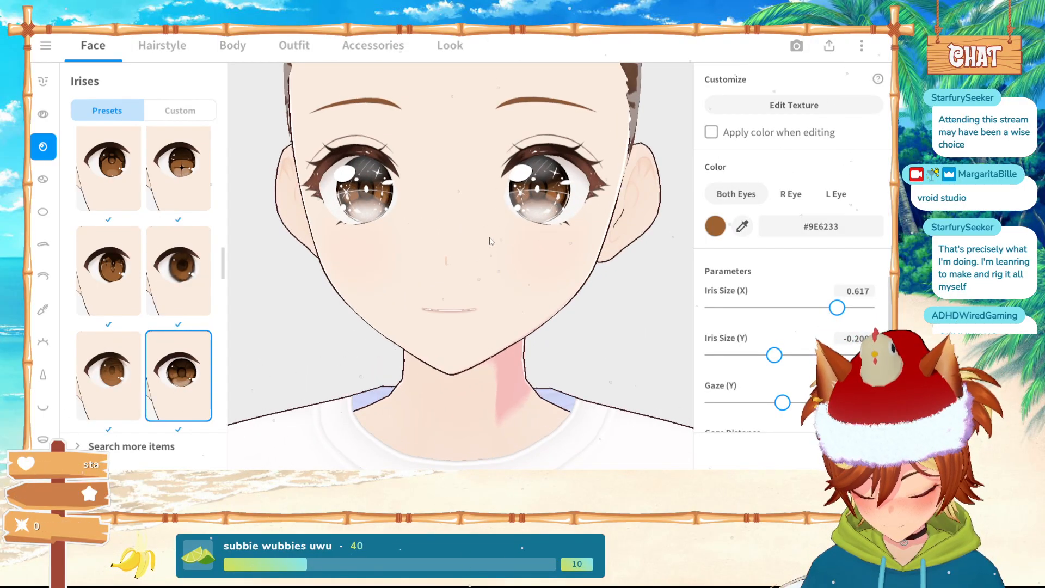
click(715, 225)
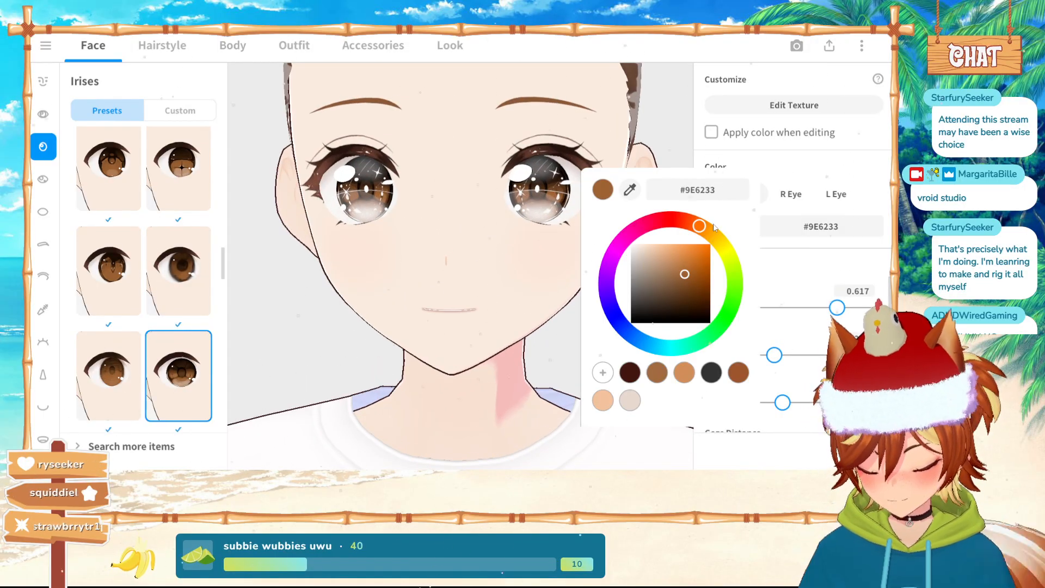
drag(715, 227, 729, 257)
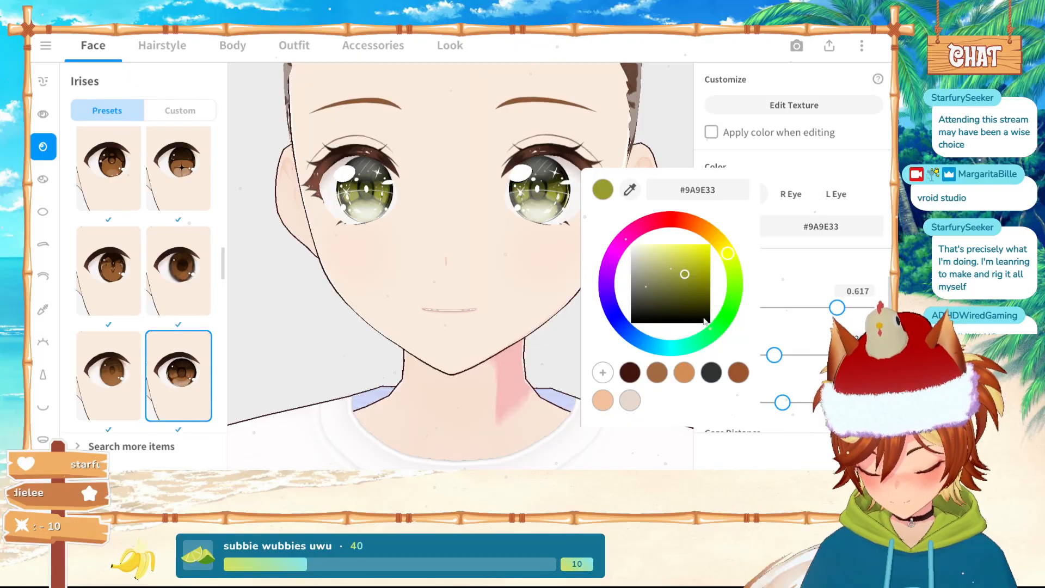
click(612, 309)
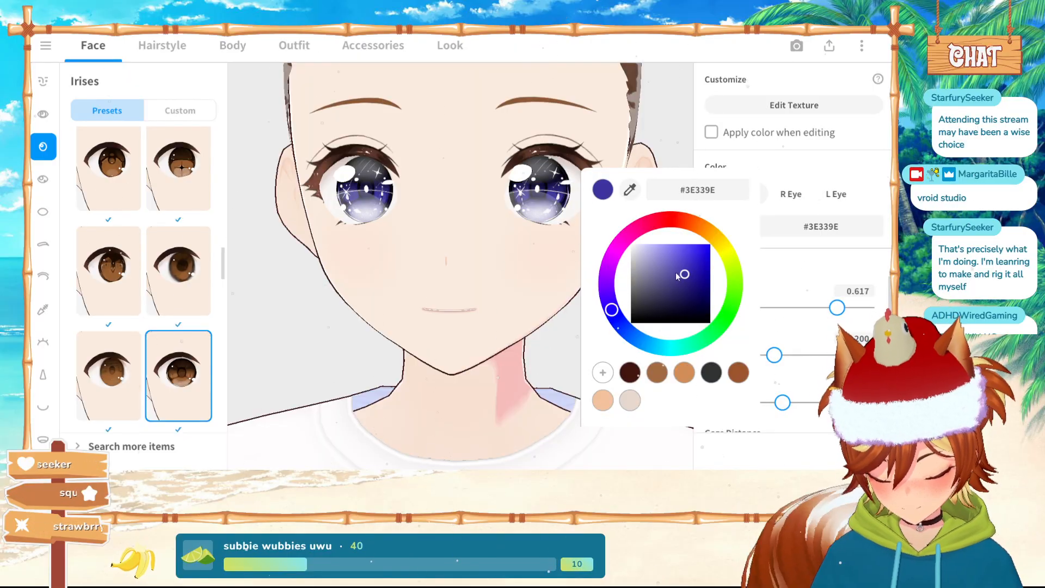
drag(677, 277, 662, 244)
drag(630, 334, 654, 344)
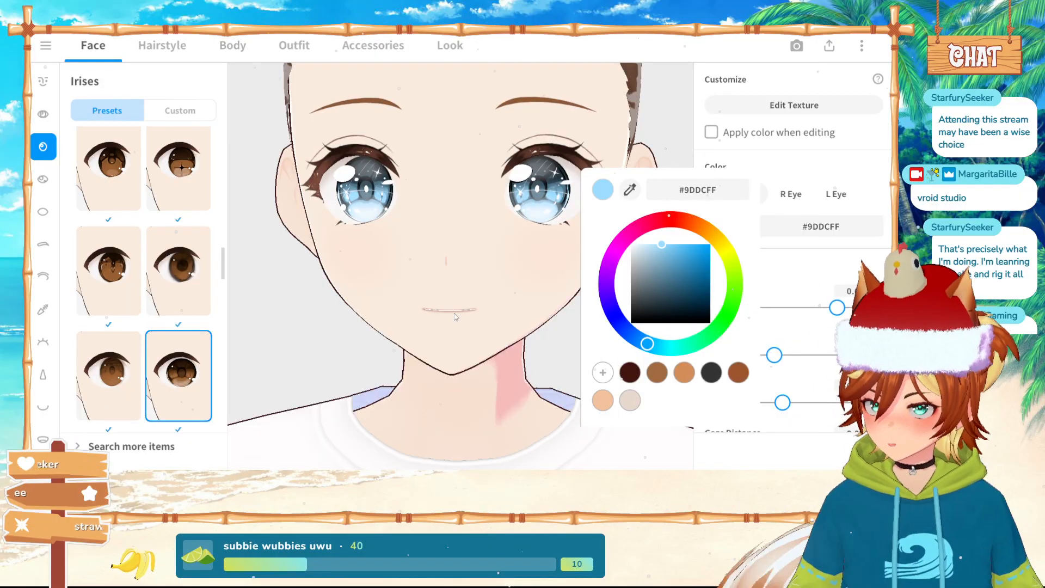
click(279, 388)
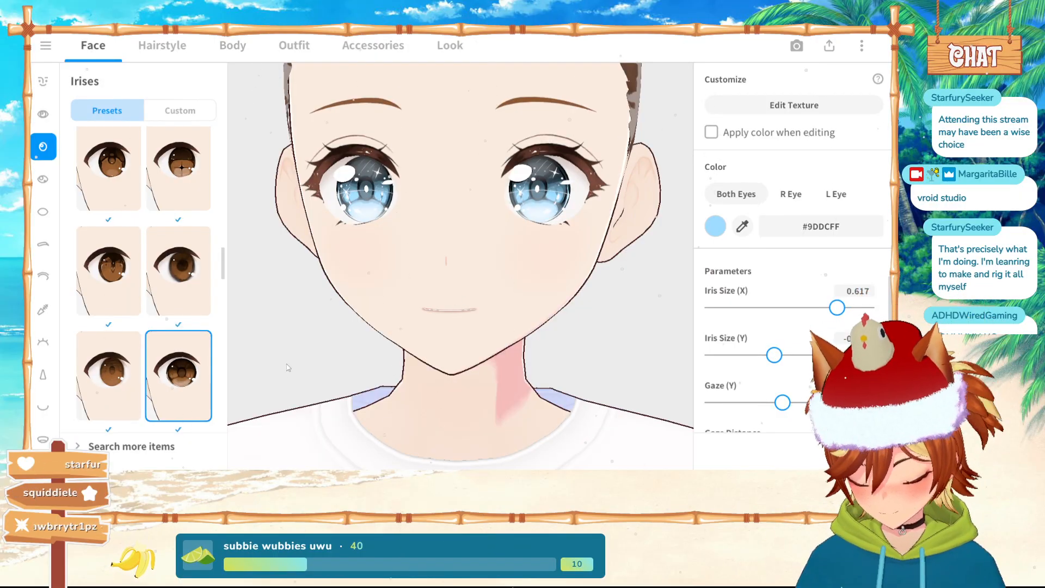
Try the iris preset with a dark top and bright lower sparkle, checking it on the face from an angle
click(182, 234)
scroll(163, 261, down, 1)
click(111, 309)
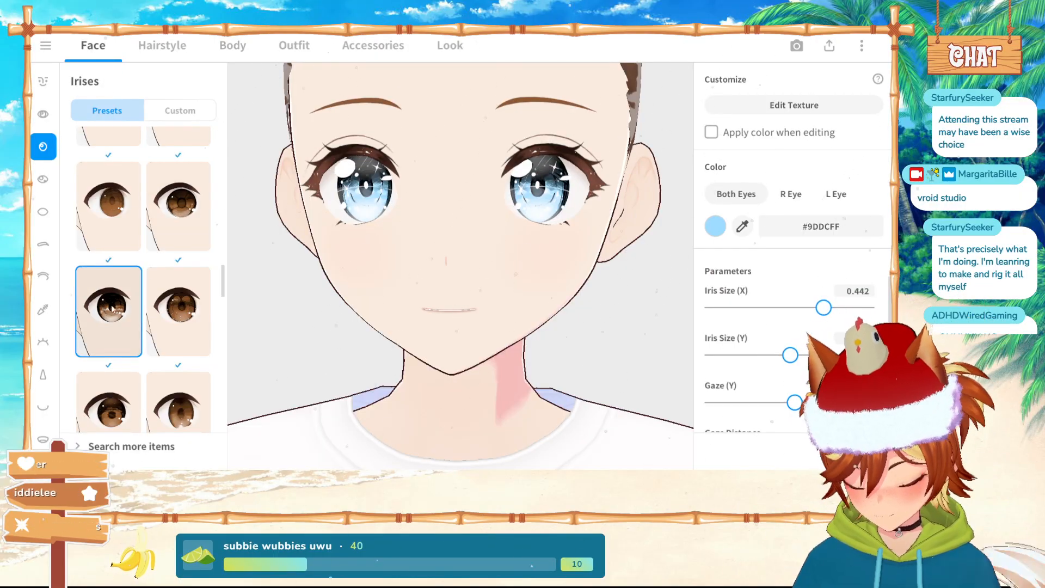
scroll(442, 274, down, 4)
right_drag(414, 272, 442, 273)
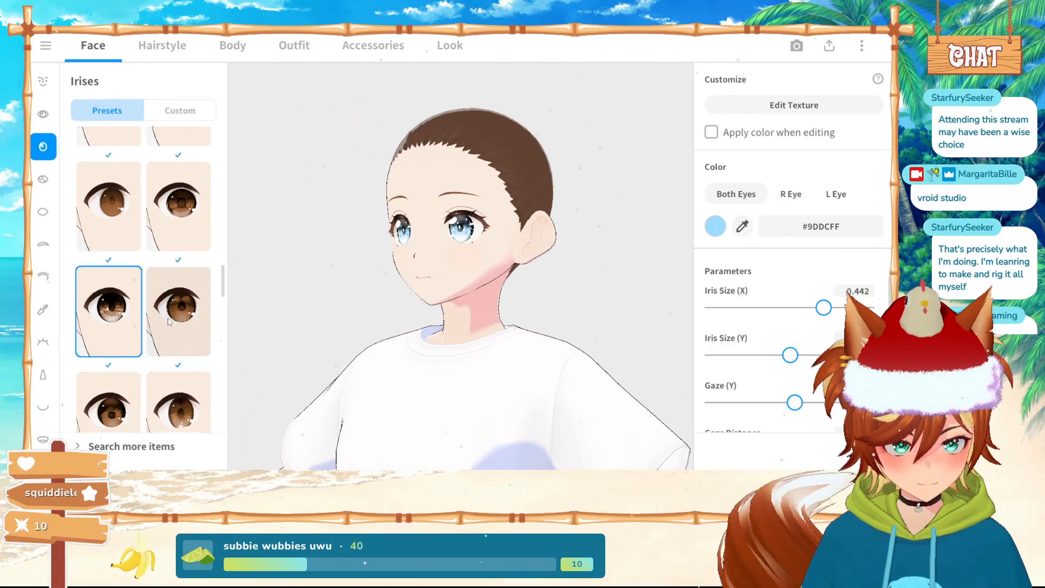
Try further iris presets from the middle of the list, including a lighter, softly highlighted one
scroll(169, 321, down, 1)
click(178, 381)
right_drag(239, 321, 263, 314)
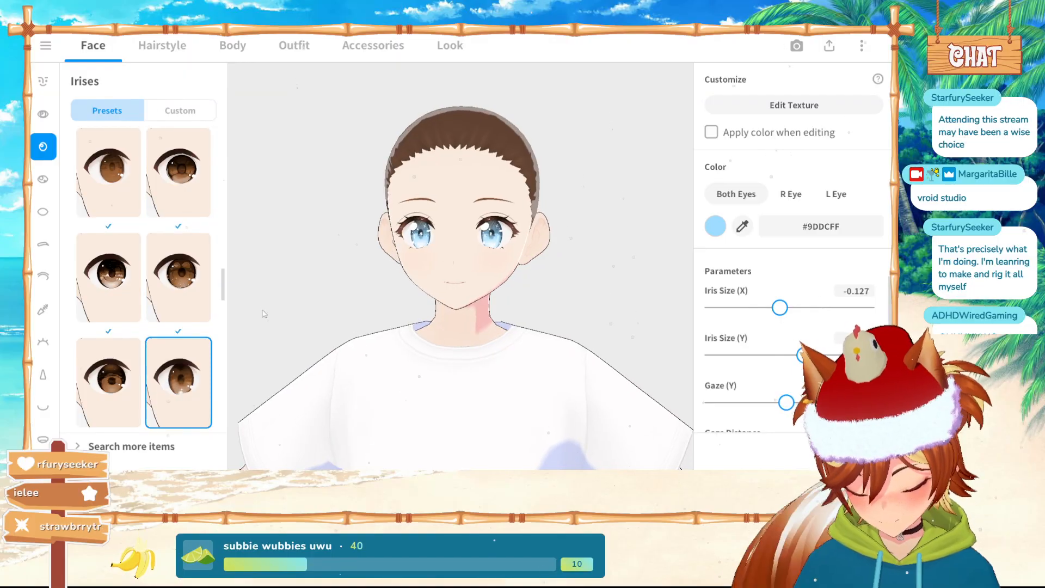
scroll(143, 279, down, 3)
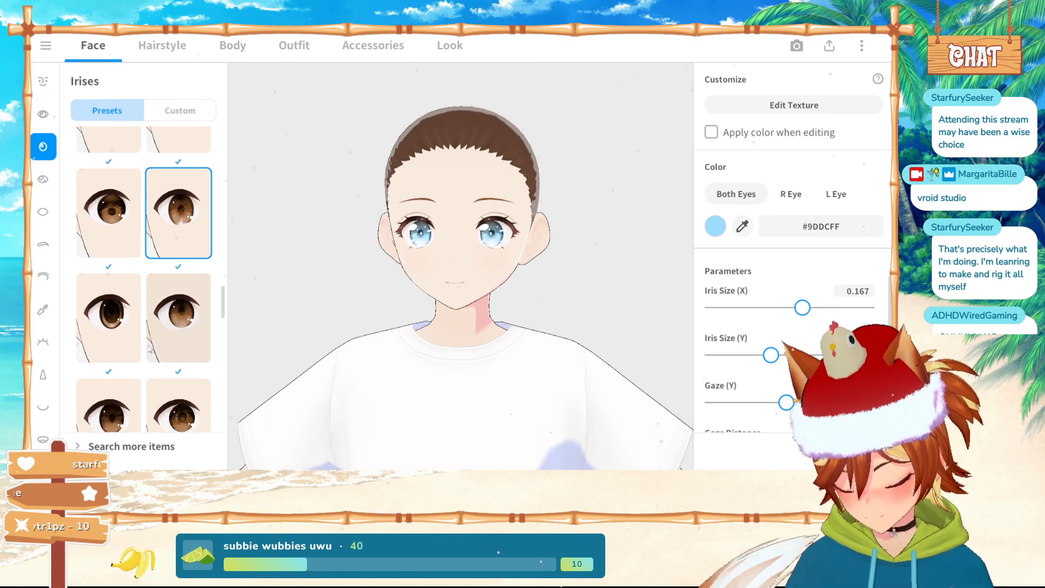
click(190, 321)
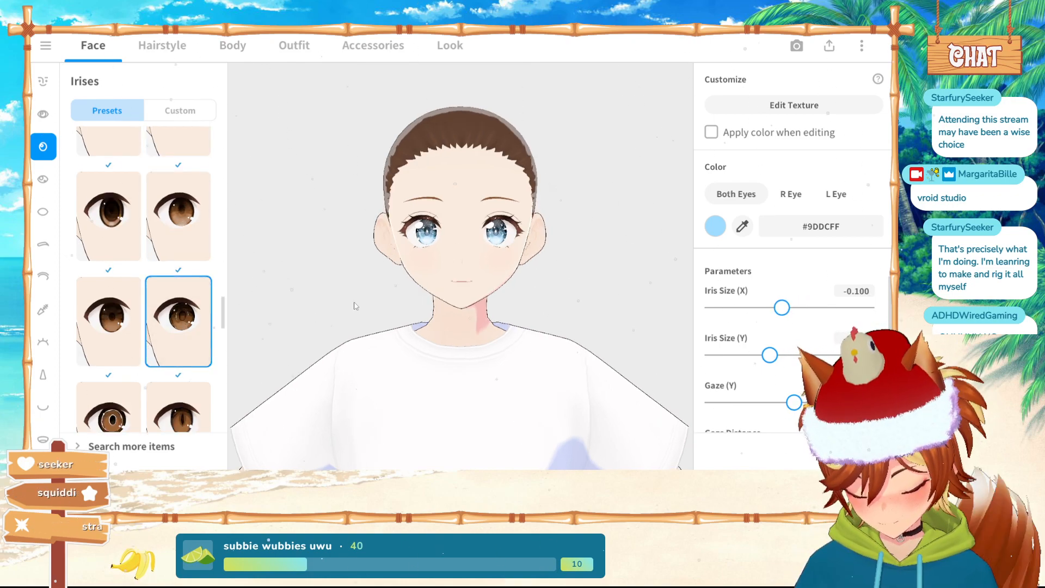
Try a darker iris preset from farther down the list and inspect it close up on the eyes
scroll(138, 338, down, 5)
scroll(139, 338, down, 4)
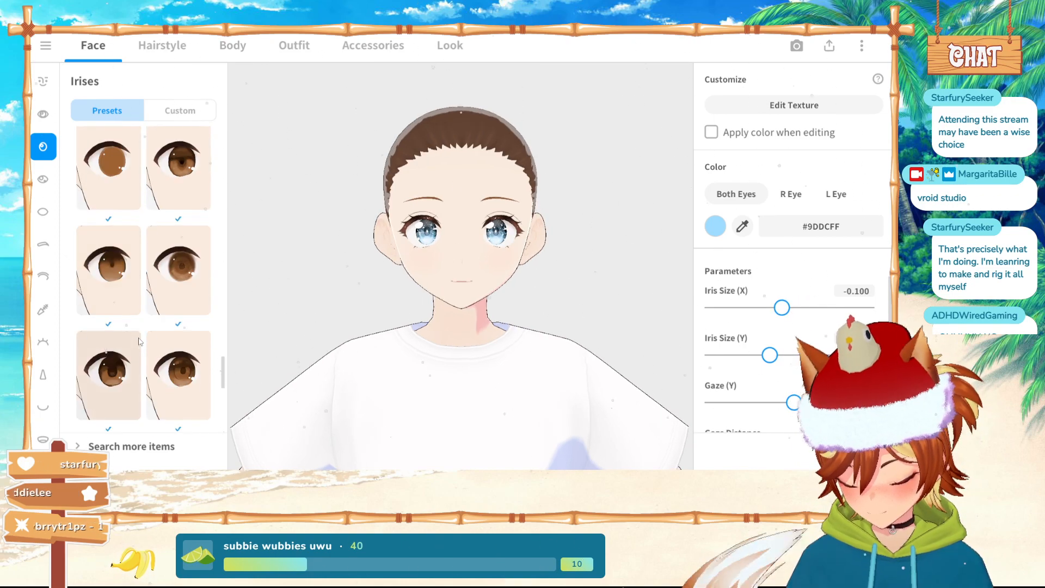
click(108, 239)
scroll(496, 235, up, 2)
scroll(496, 236, up, 3)
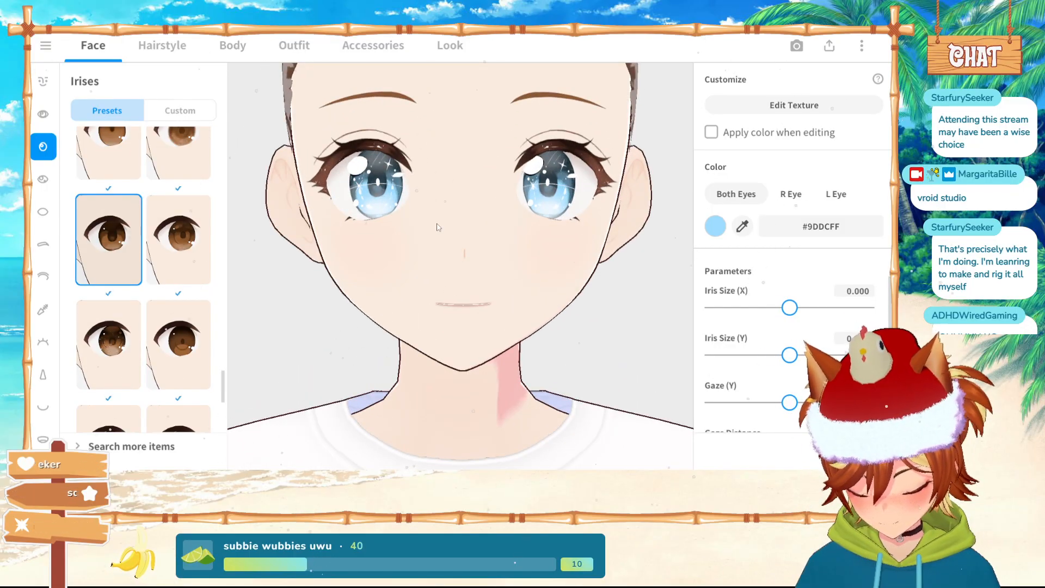
Apply the blank white iris preset at the end of the iris list
scroll(514, 277, down, 3)
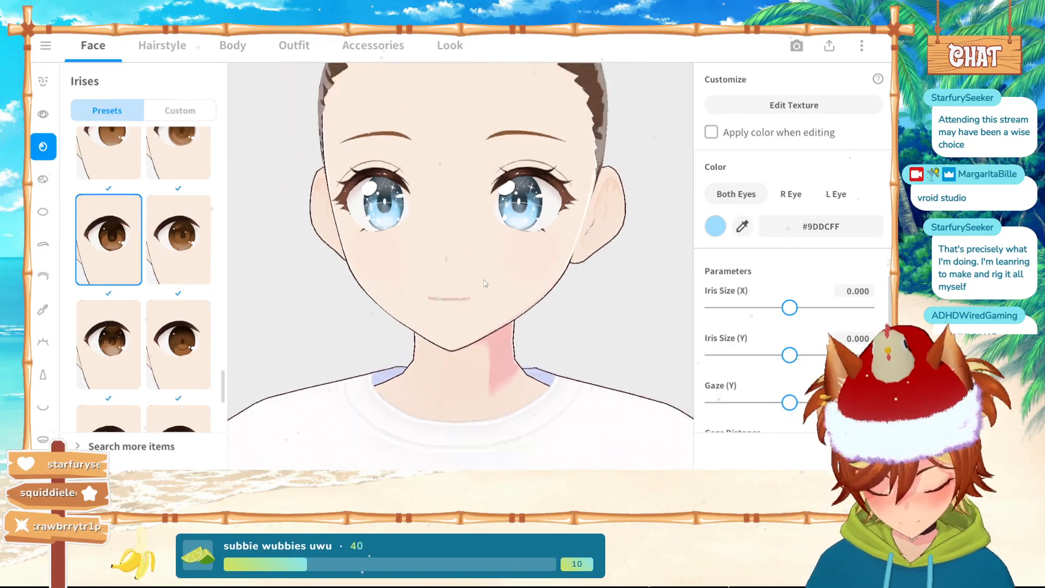
scroll(136, 343, down, 2)
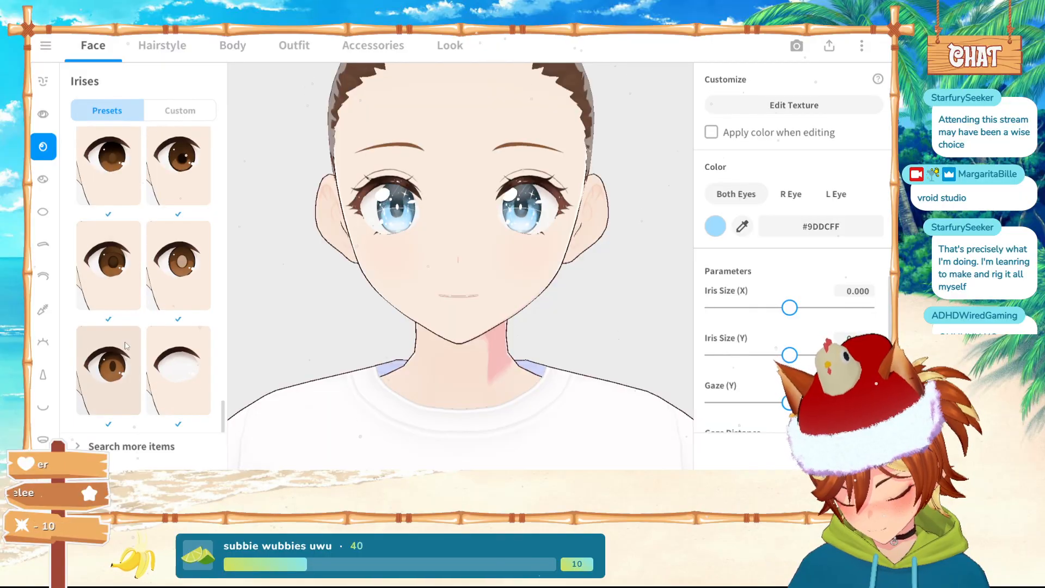
click(176, 372)
scroll(157, 311, up, 4)
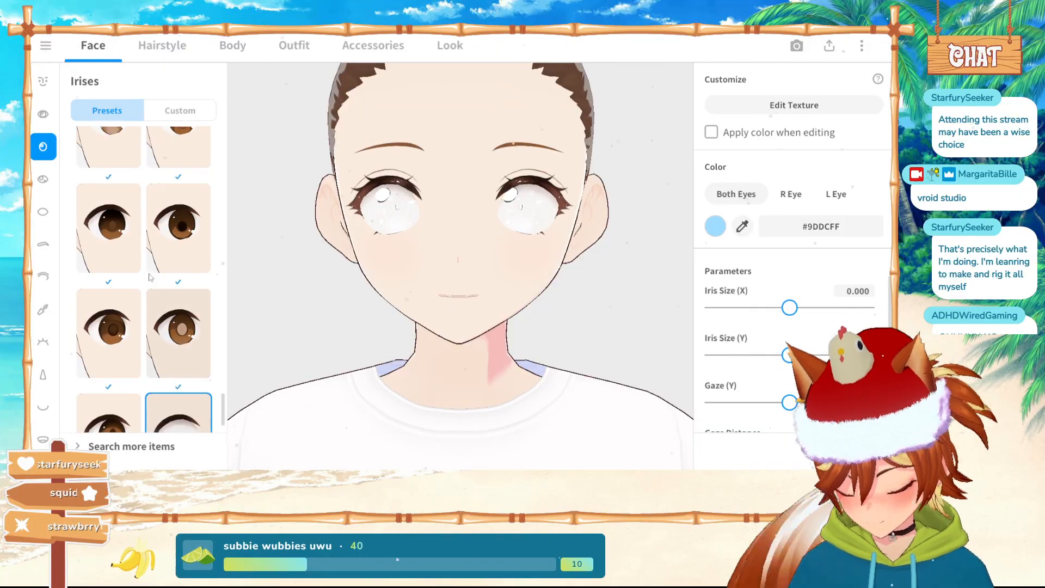
Compare two iris presets near the end of the list and apply the one with a darker ringed centre
click(113, 312)
scroll(145, 307, up, 5)
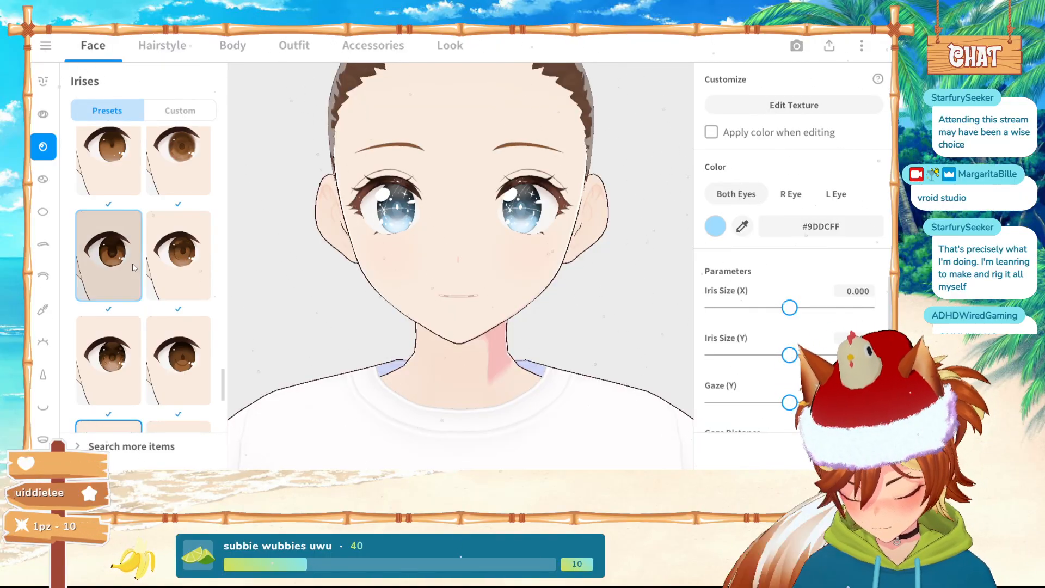
click(112, 260)
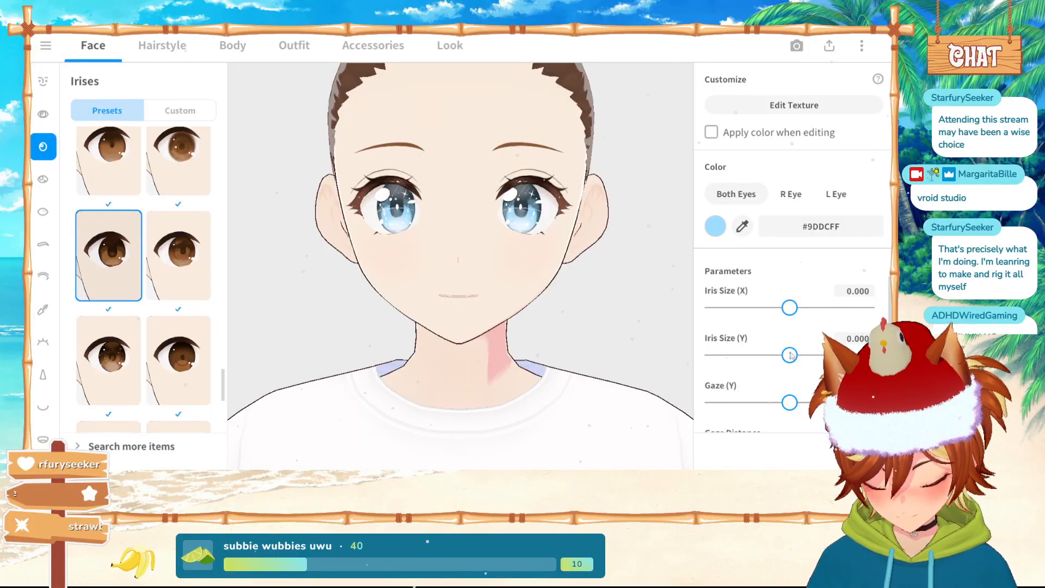
Set Iris Size (Y) to -0.253 and Iris Size (X) to 0.206, checking the eyes from an angle
drag(791, 355, 778, 354)
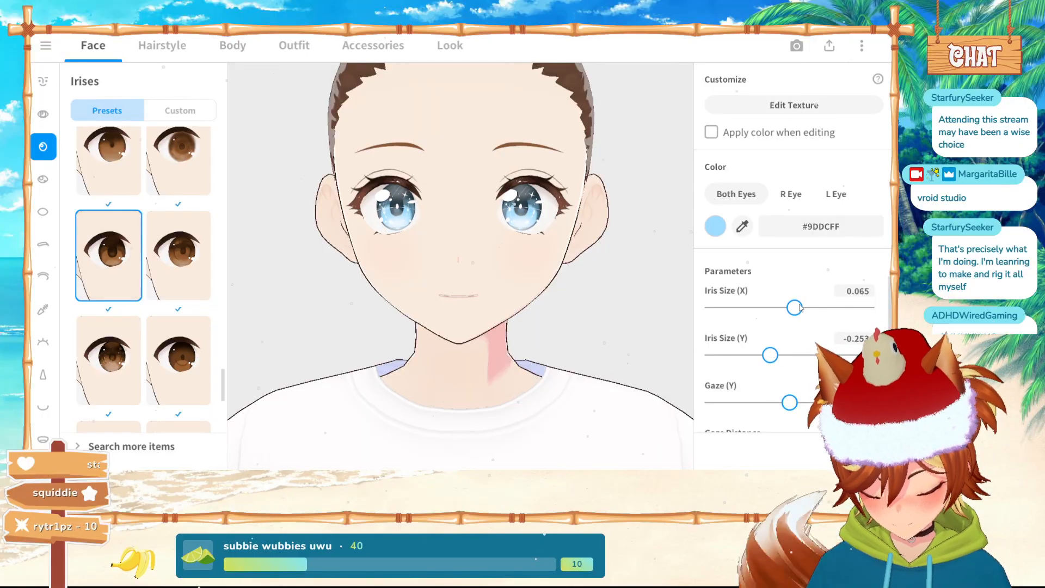
drag(807, 307, 806, 306)
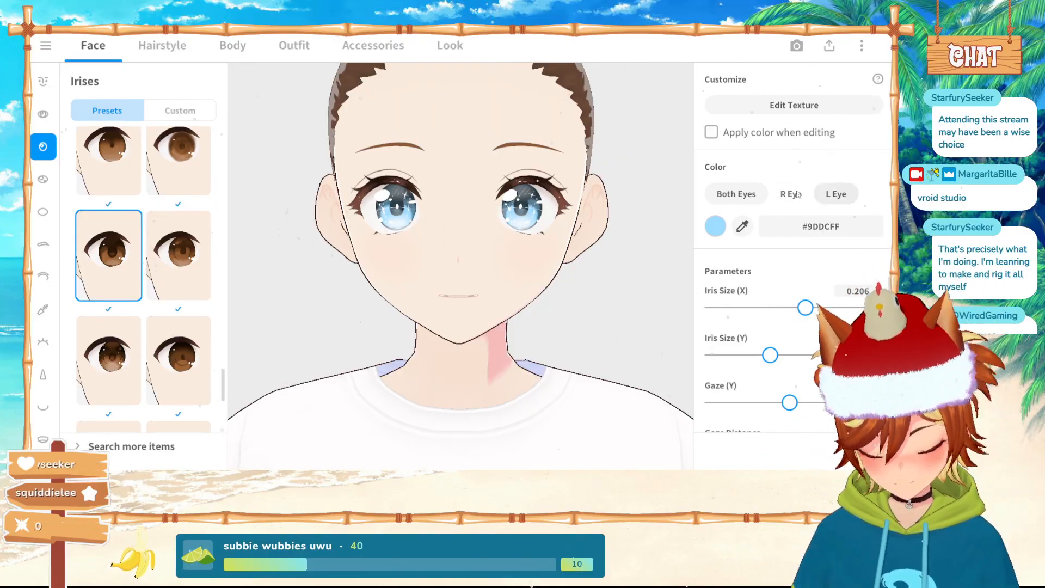
mouse_move(439, 253)
right_down()
mouse_move(406, 254)
mouse_move(444, 262)
right_up()
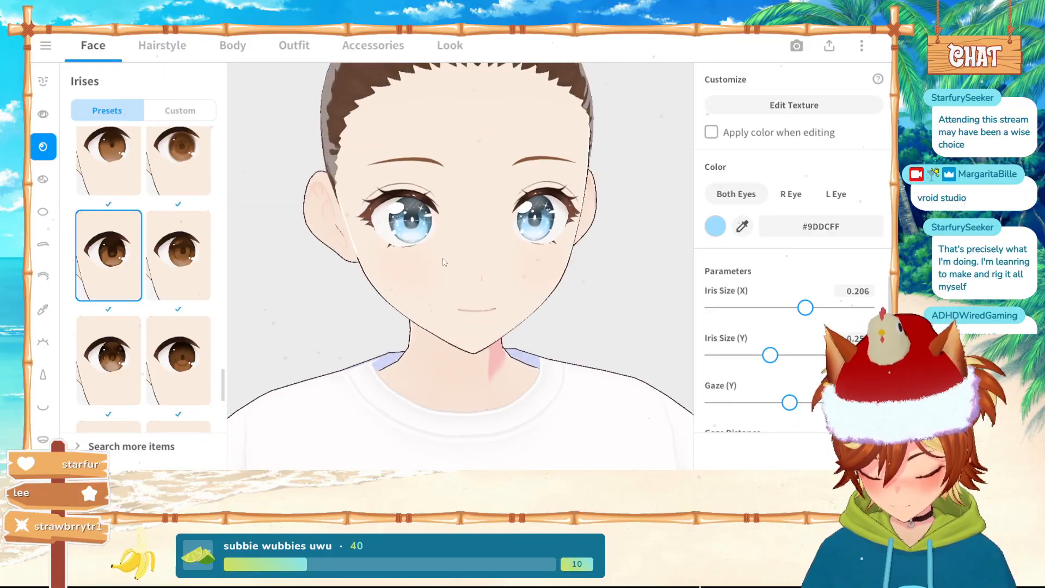
Go to the eye highlights and try the preset with a large upper glint, viewing it from both sides
click(43, 179)
click(109, 169)
right_drag(447, 240, 493, 237)
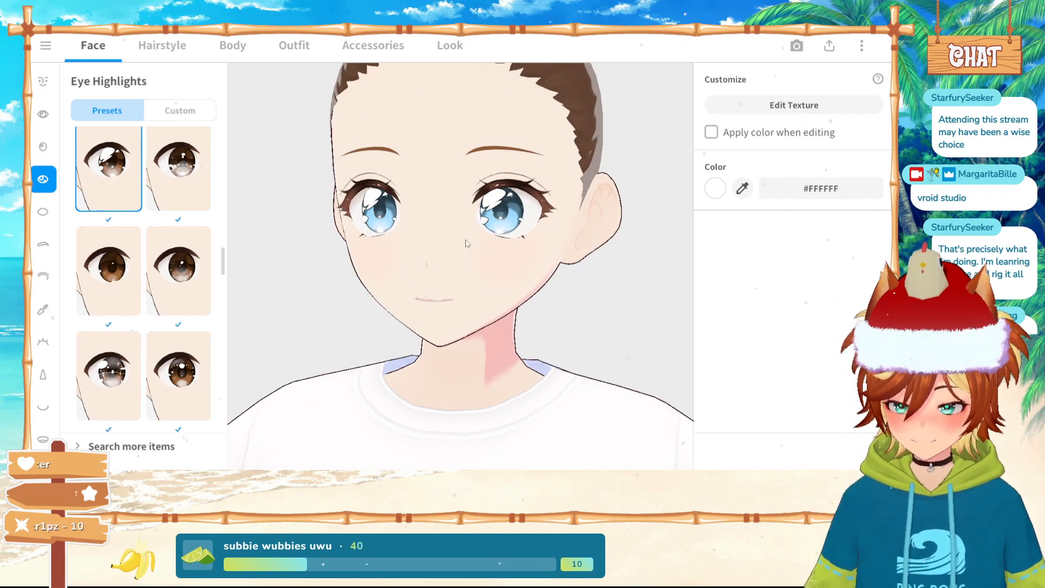
right_drag(467, 274, 430, 272)
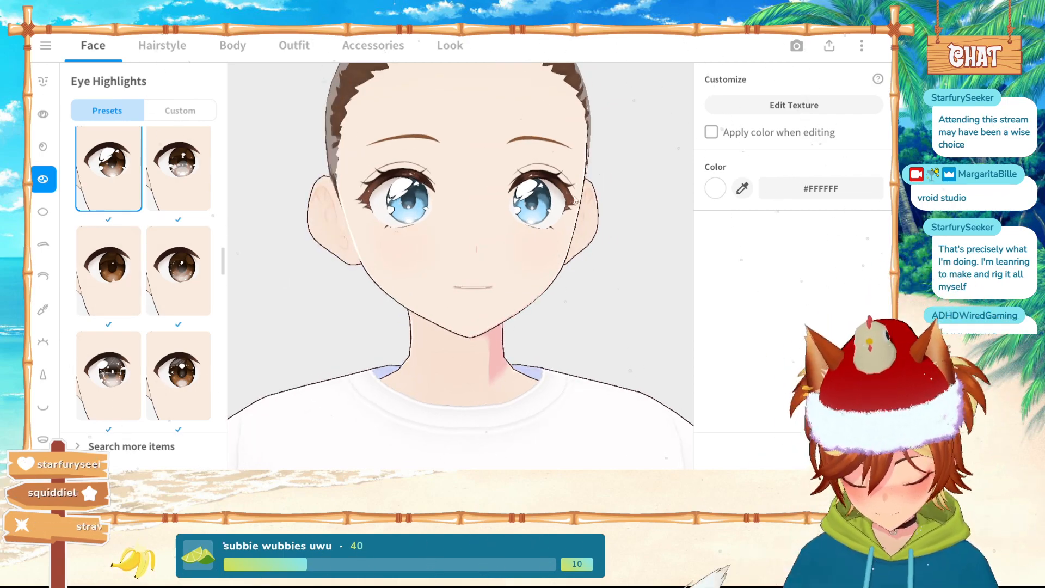
Try eye highlight presets farther down the list, including small dots, concentric rings and a glint in the lower corner
scroll(138, 385, down, 2)
click(178, 273)
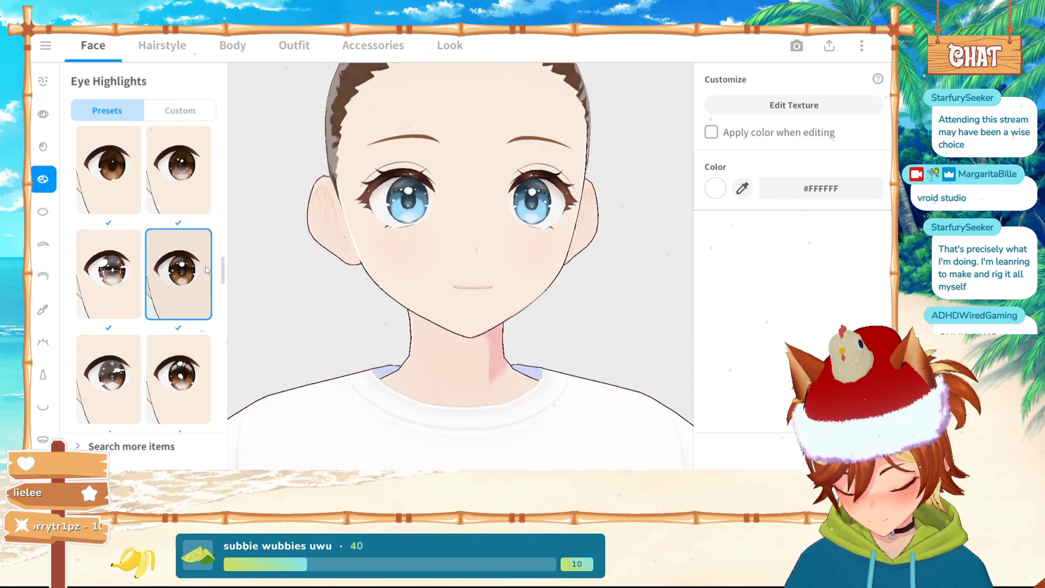
scroll(174, 346, down, 4)
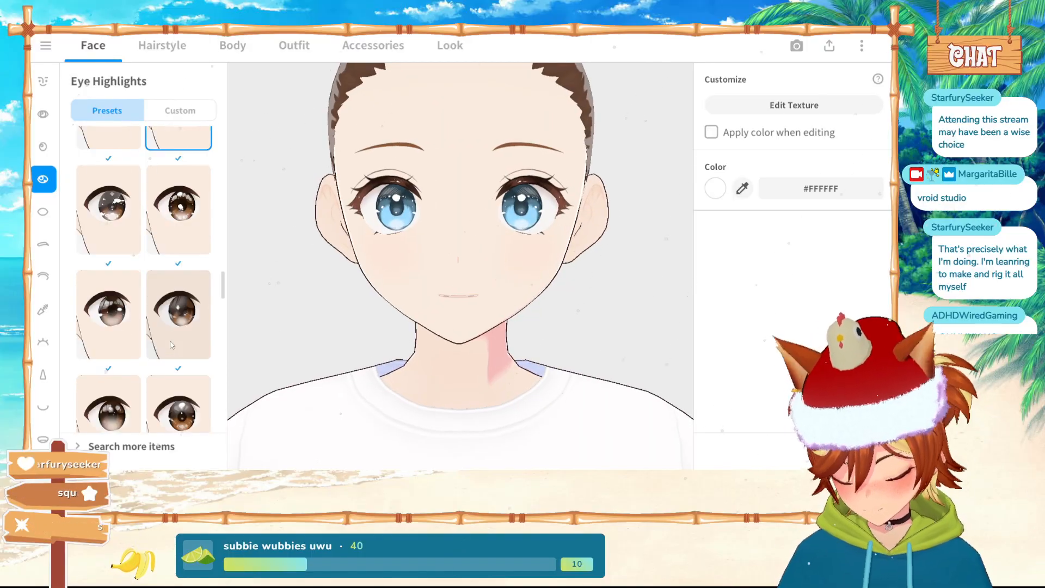
click(172, 355)
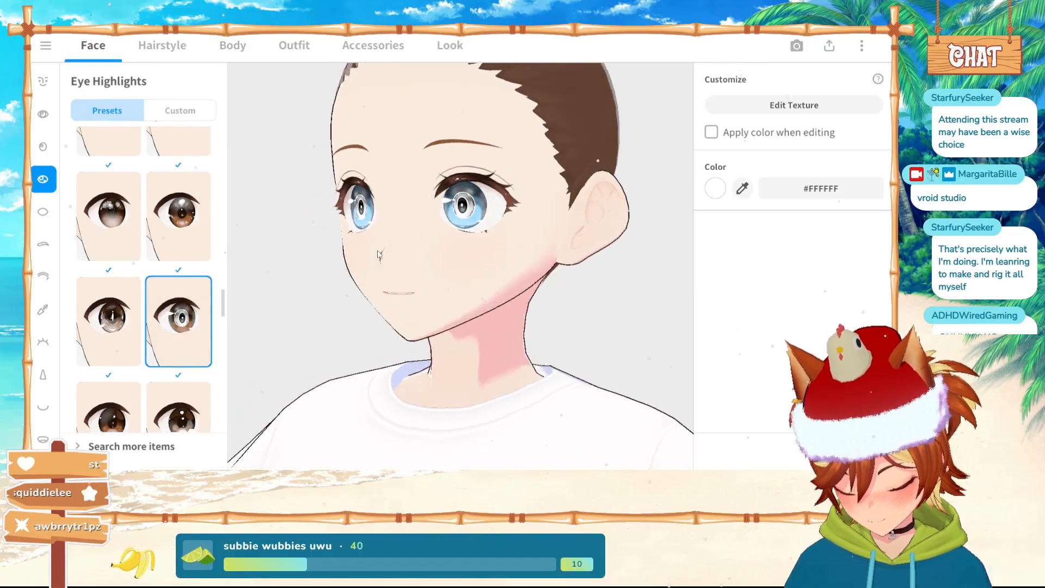
scroll(129, 325, down, 4)
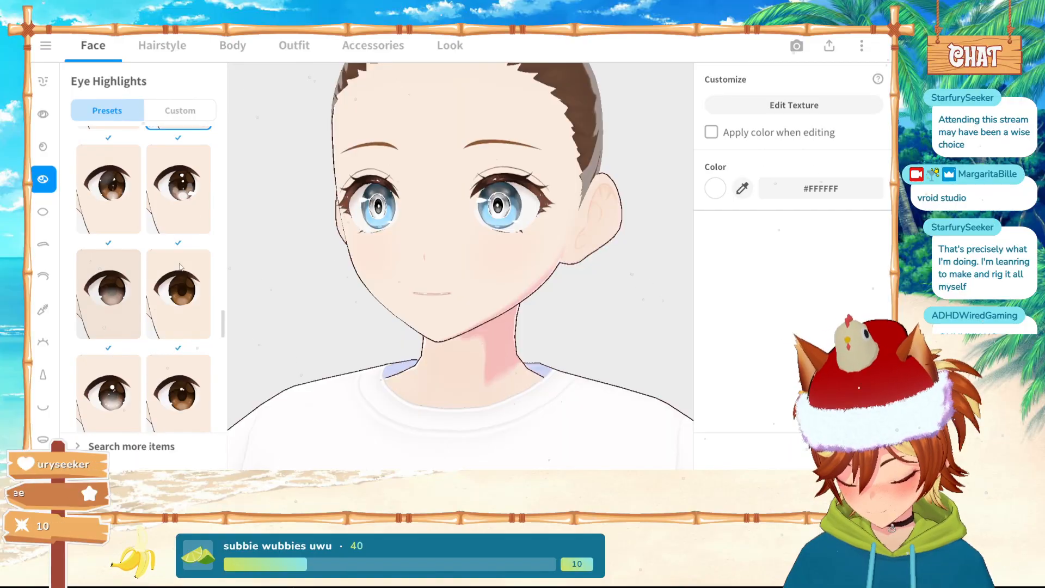
click(178, 189)
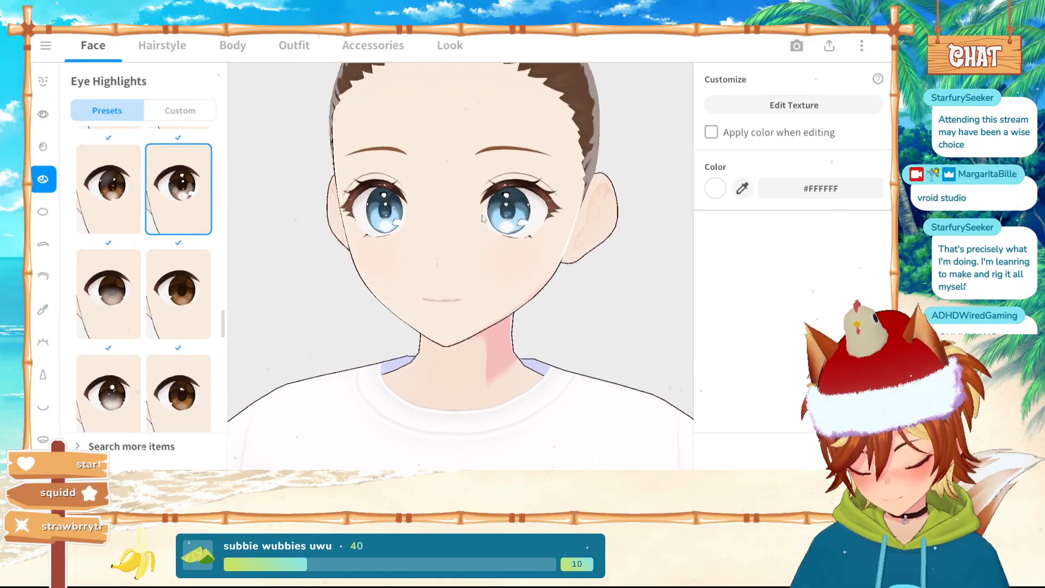
Try the patterned eye highlight presets, including the white spiral, and inspect a subtler one from an angle
scroll(109, 283, down, 5)
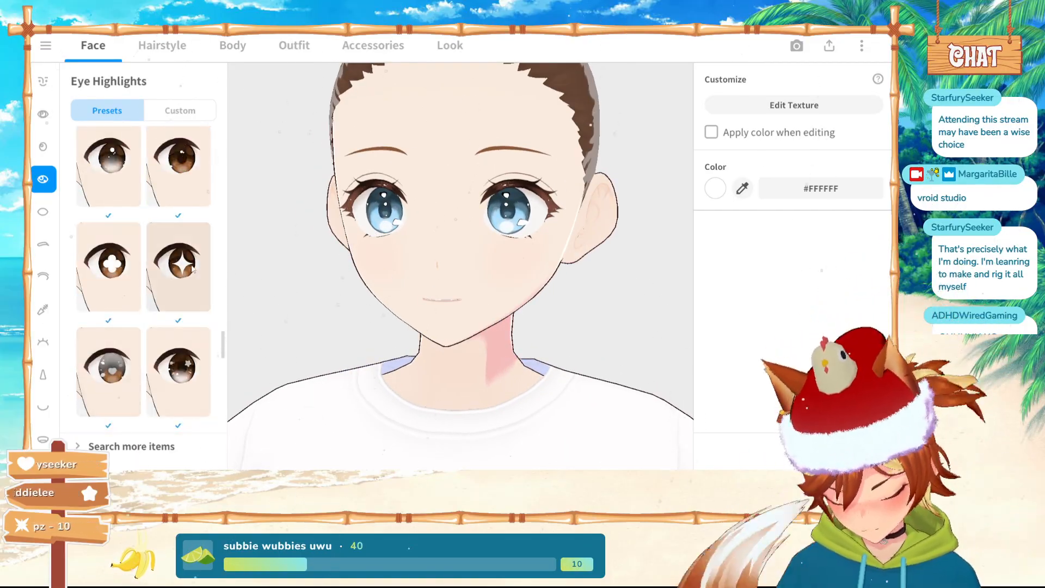
click(112, 269)
scroll(149, 286, down, 2)
click(109, 155)
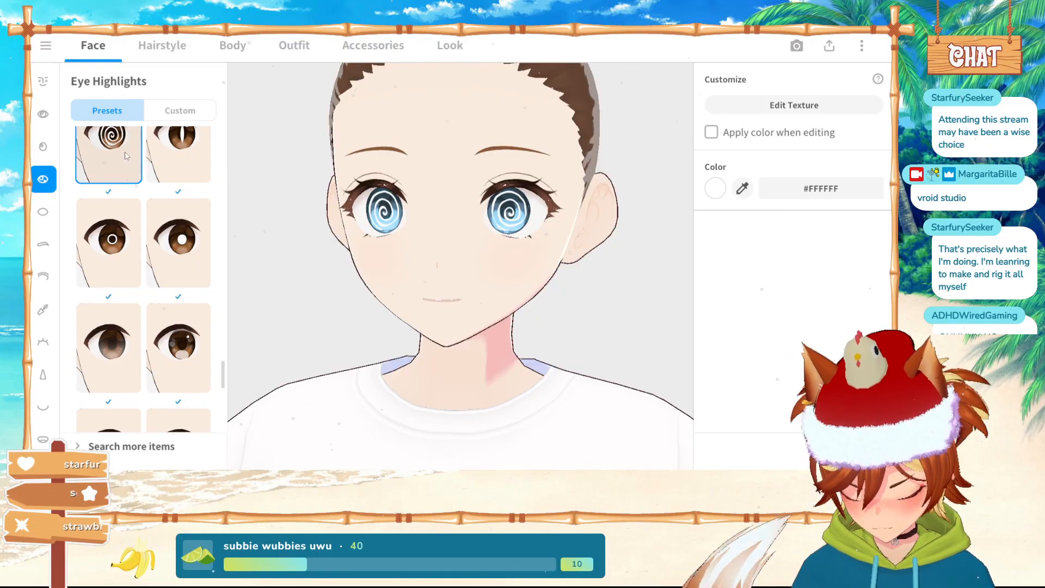
click(96, 271)
scroll(125, 278, down, 2)
right_drag(472, 320, 408, 321)
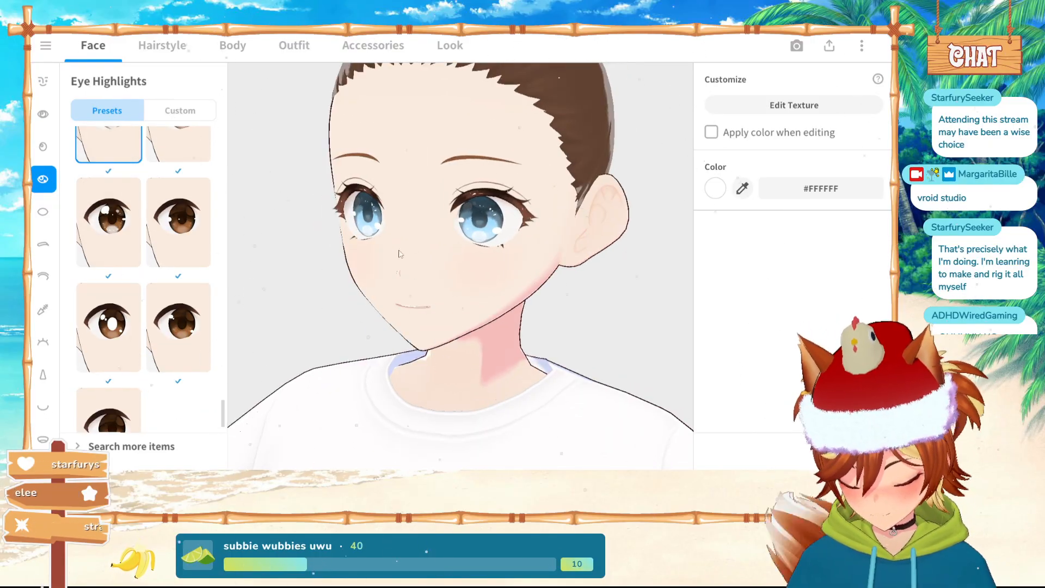
Try the white oval, star and heart eye highlight presets on the face
scroll(115, 309, down, 1)
scroll(116, 309, down, 1)
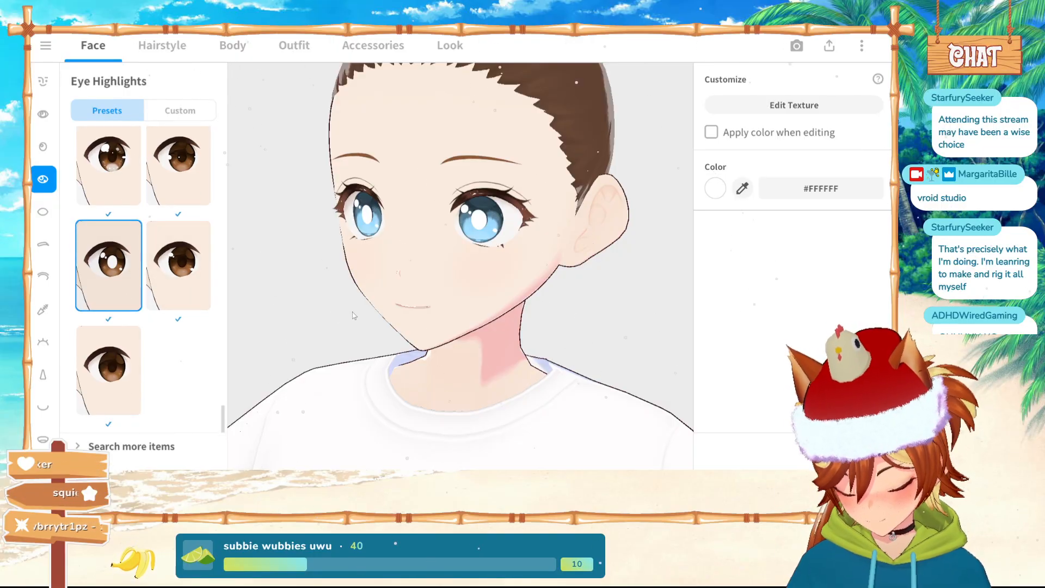
scroll(155, 304, down, 3)
scroll(155, 304, down, 6)
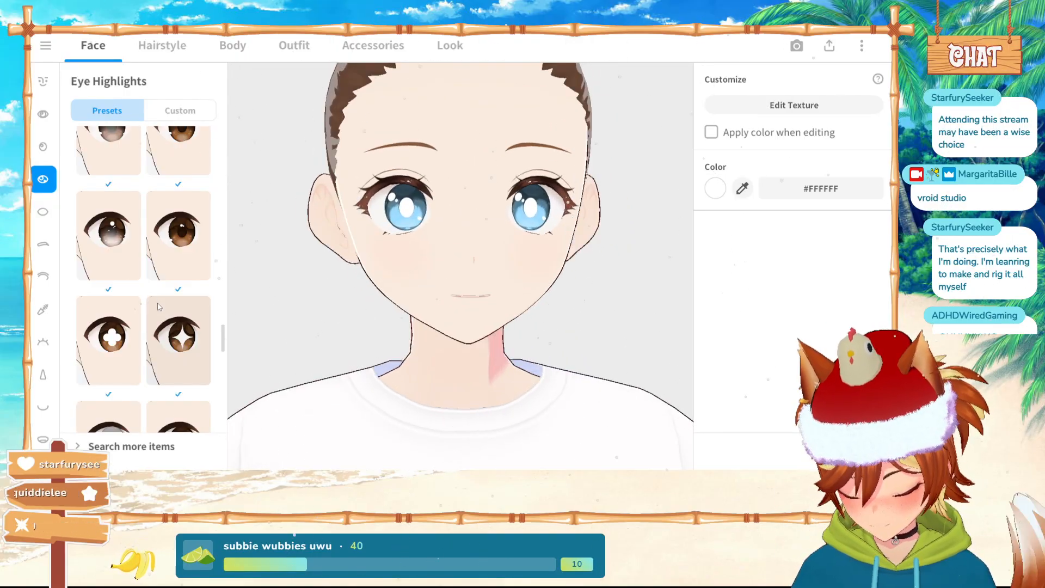
click(178, 310)
right_drag(397, 271, 323, 271)
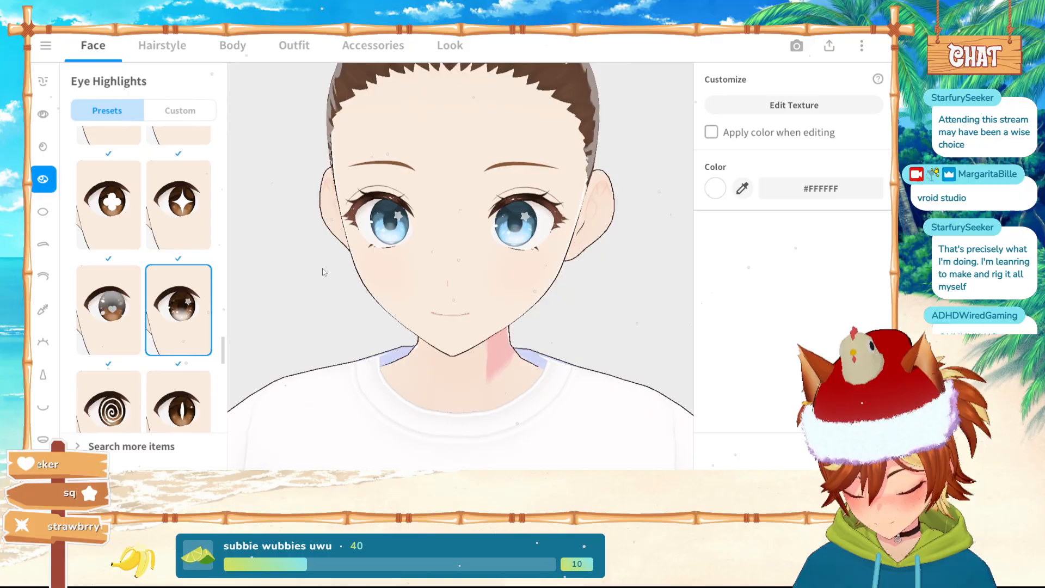
click(133, 319)
Try subtler eye highlight presets farther up the list, including the faint, vertical slit and cloud-like ones
scroll(153, 304, down, 3)
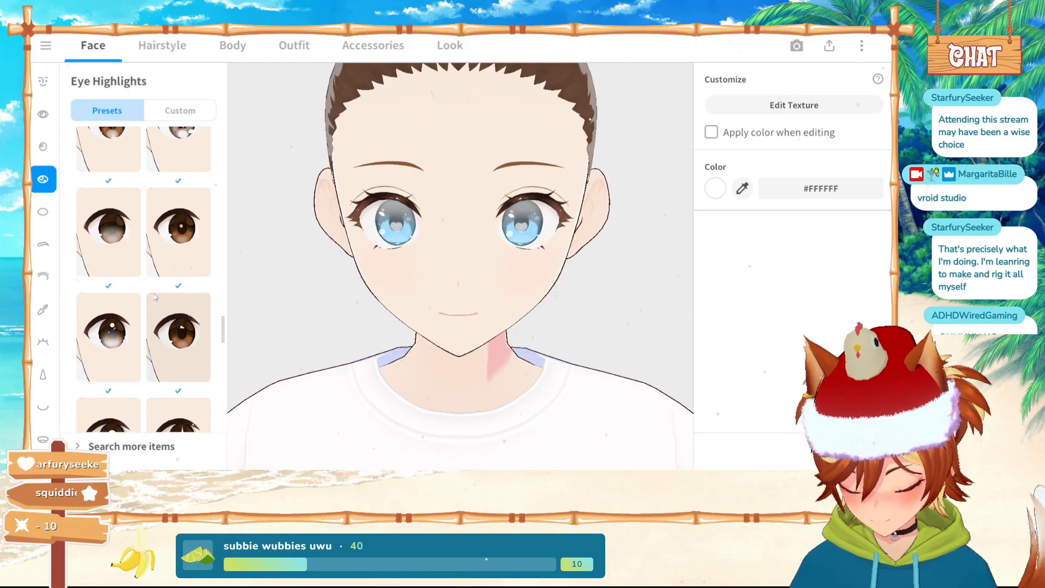
scroll(156, 297, up, 1)
click(139, 275)
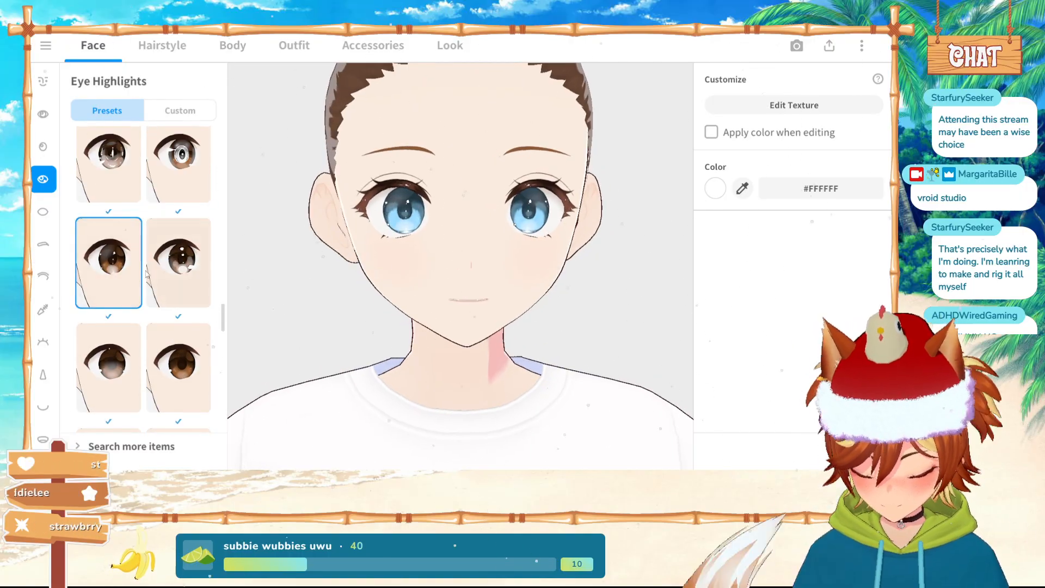
scroll(146, 275, up, 3)
click(117, 321)
scroll(164, 278, up, 2)
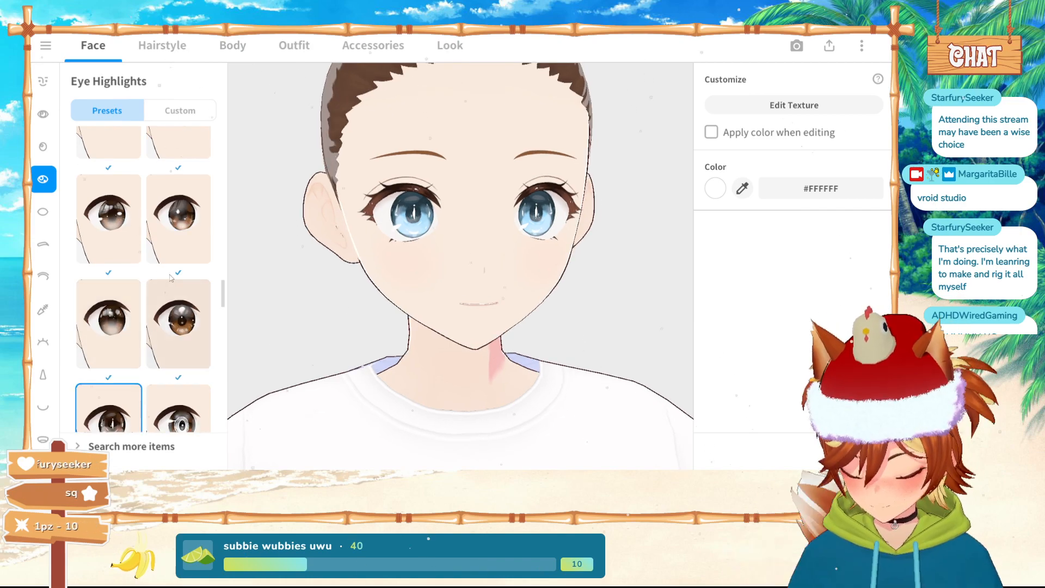
click(109, 215)
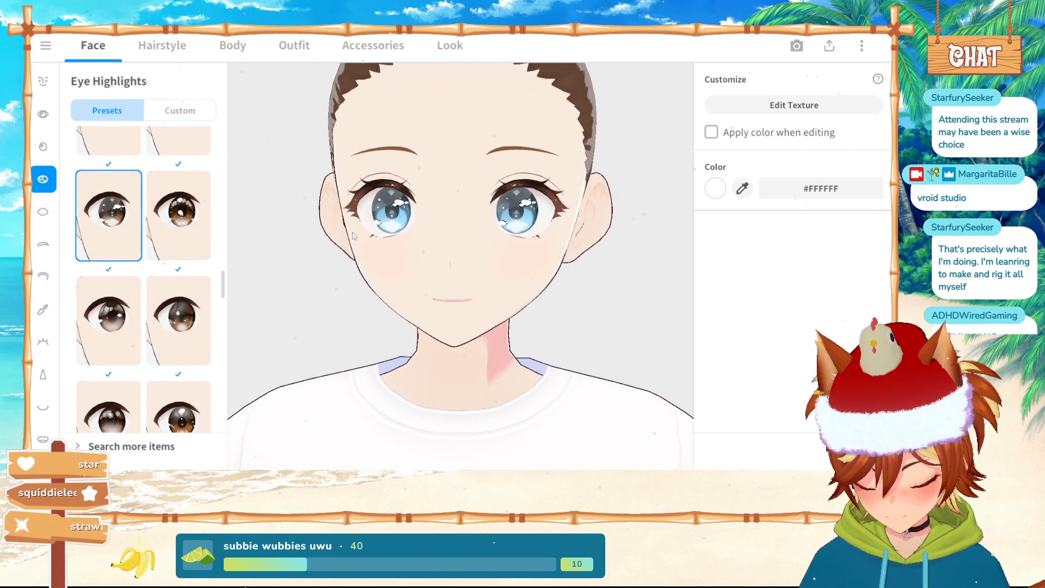
Apply the eye highlight preset with a large upper glint and cross-shaped sparkles, checking it from an angle
scroll(144, 283, down, 2)
click(102, 364)
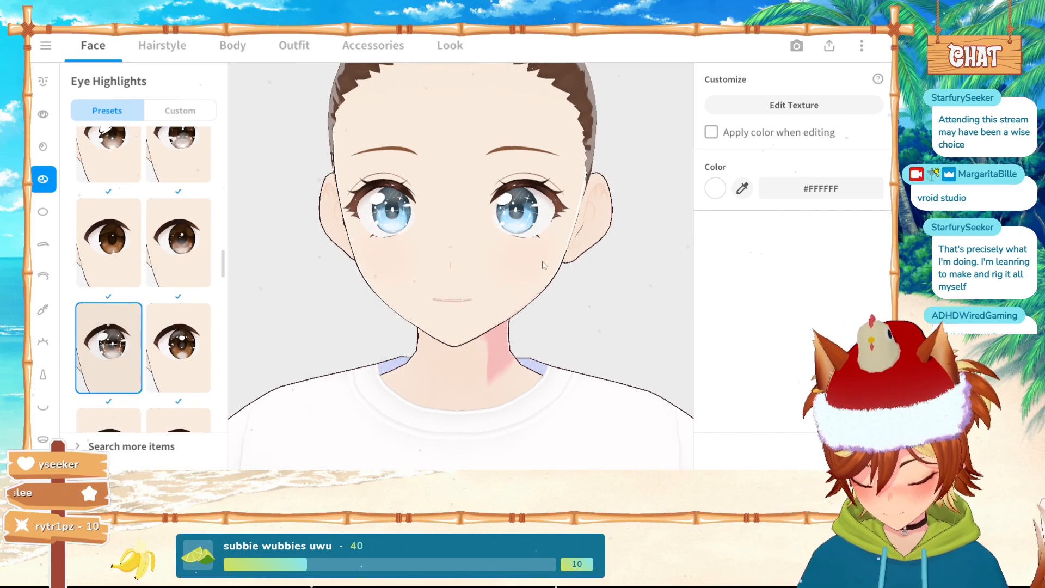
mouse_move(545, 266)
right_down()
mouse_move(497, 262)
mouse_move(561, 265)
mouse_move(525, 263)
right_up()
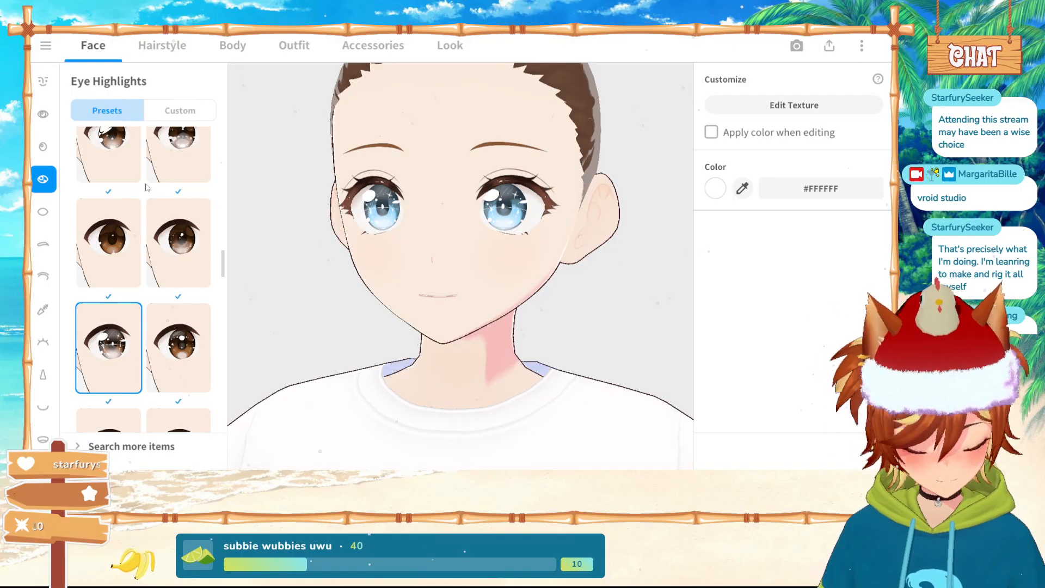
Go to the scleras and copy the hex code of their current colour
click(43, 211)
right_drag(406, 259, 434, 262)
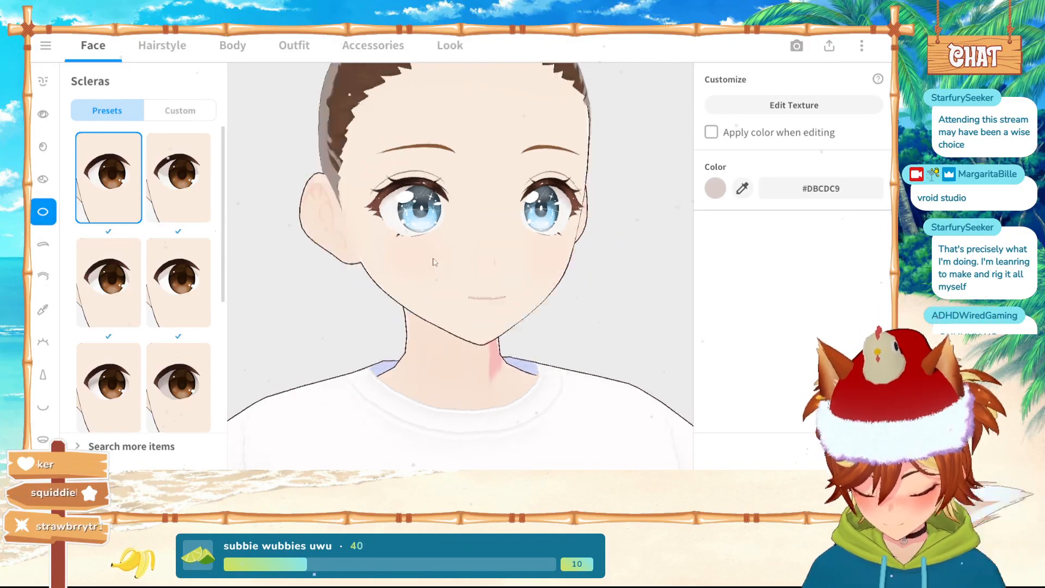
click(715, 189)
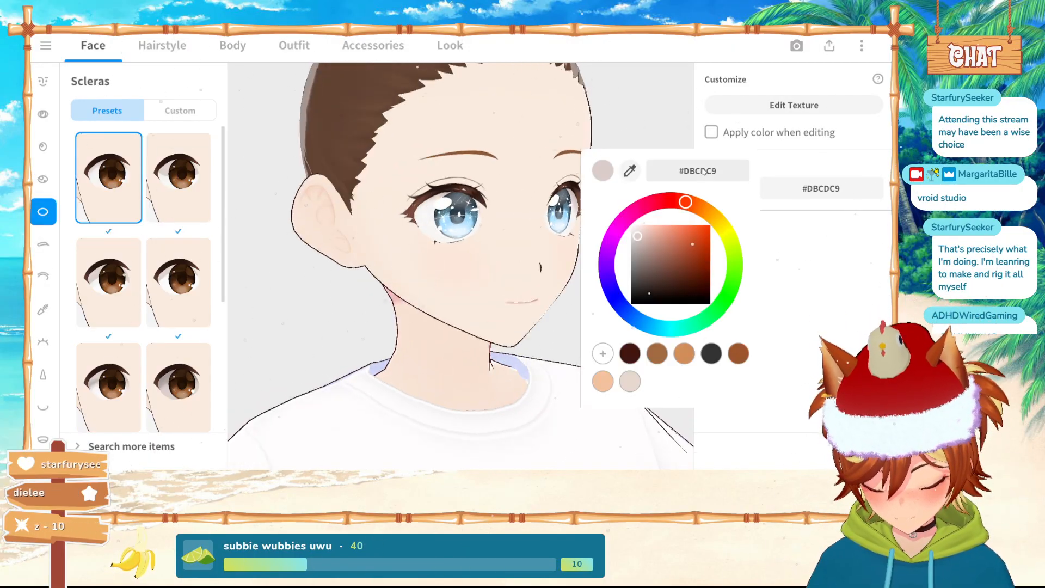
double_click(702, 172)
key(ctrl+c)
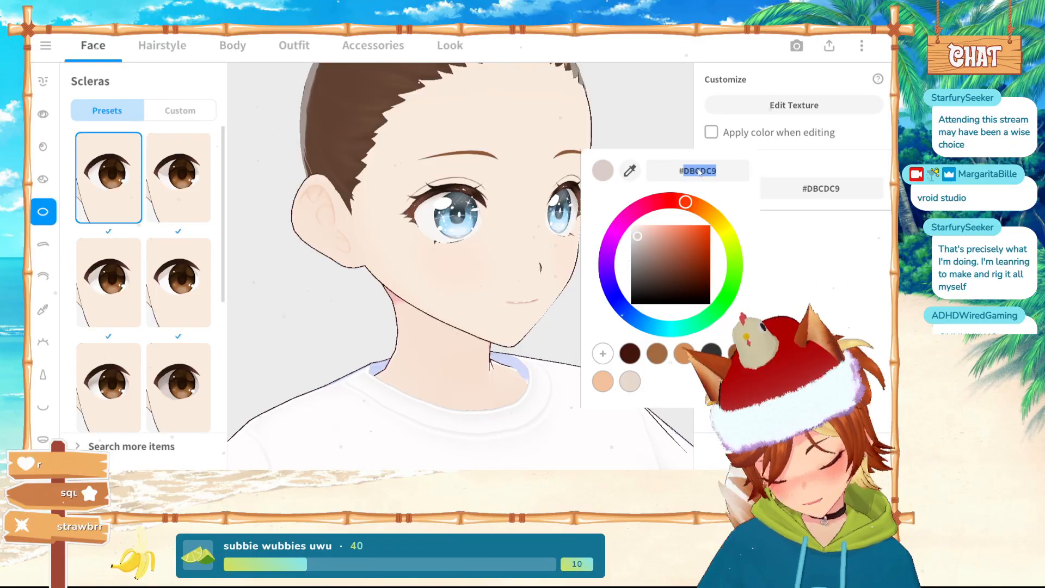
Try black (#000000) as the sclera colour and inspect the eyes from both sides
drag(647, 294, 646, 336)
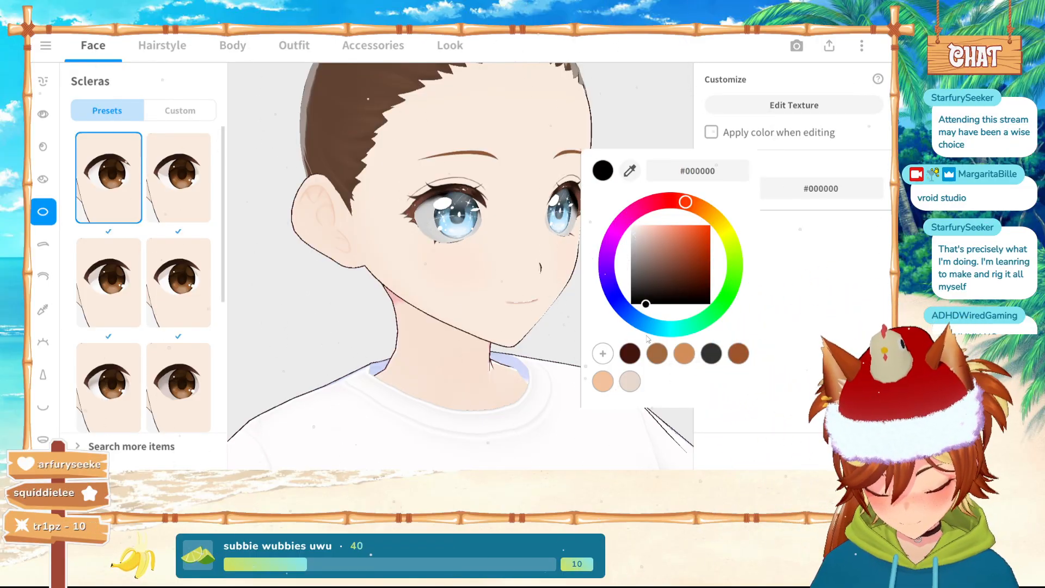
click(503, 320)
right_drag(685, 221, 605, 252)
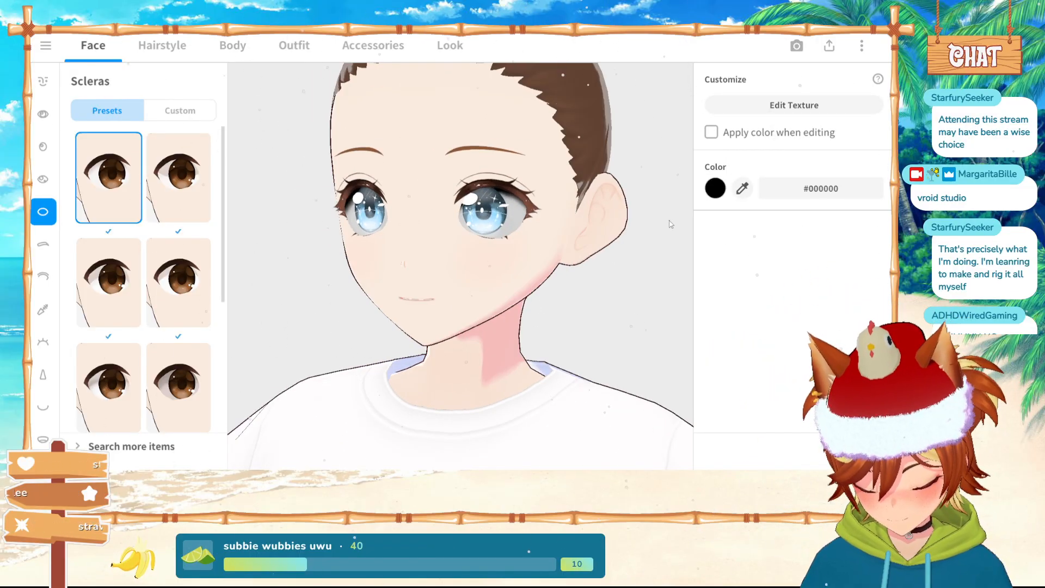
click(721, 188)
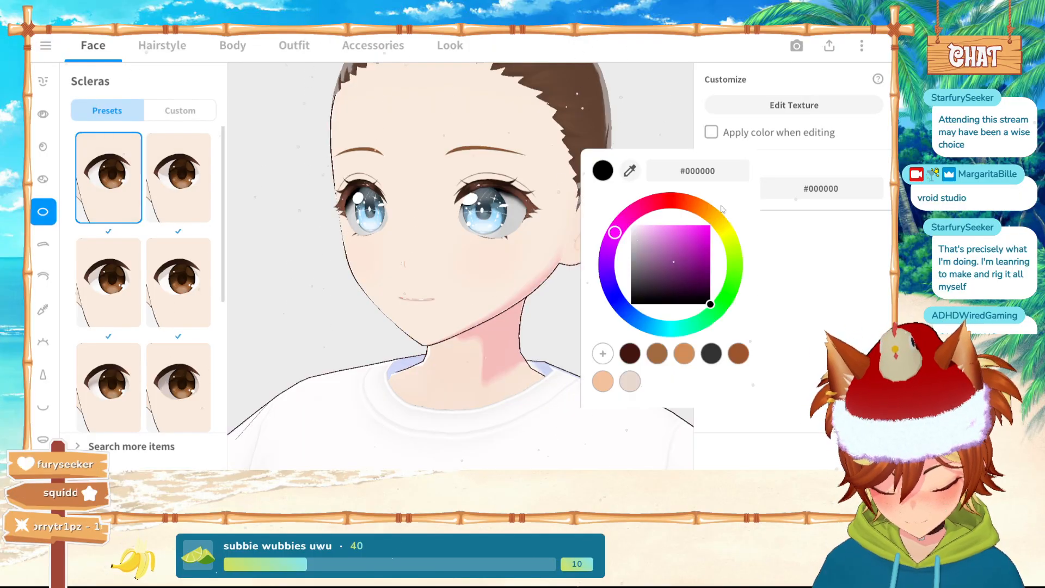
drag(670, 274, 644, 310)
click(831, 252)
right_drag(354, 308, 381, 314)
Restore the sclera colour to the copied code #DBCDC9 and view the face from an angle
click(726, 194)
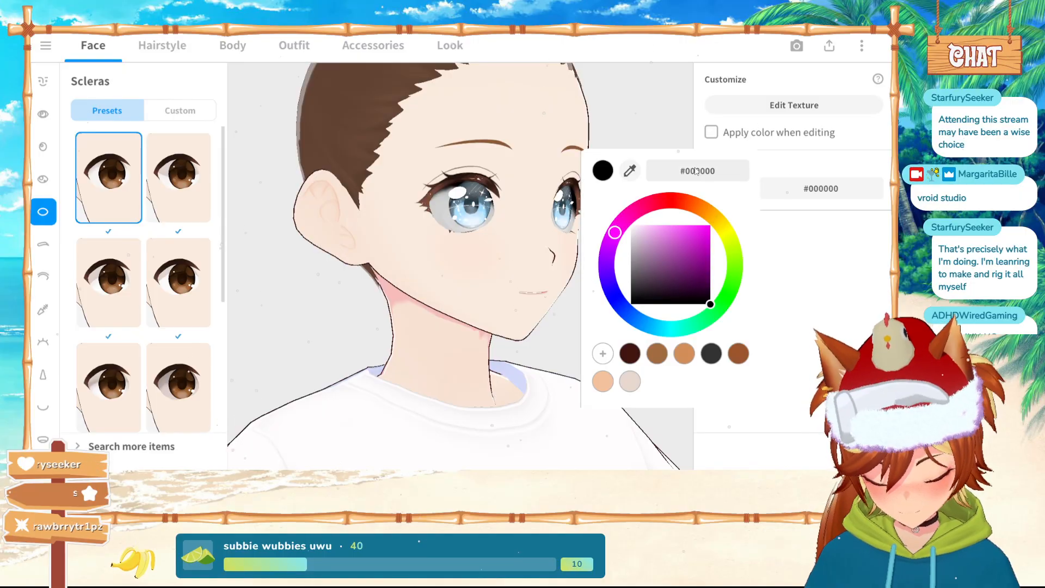
double_click(701, 171)
key(ctrl+v)
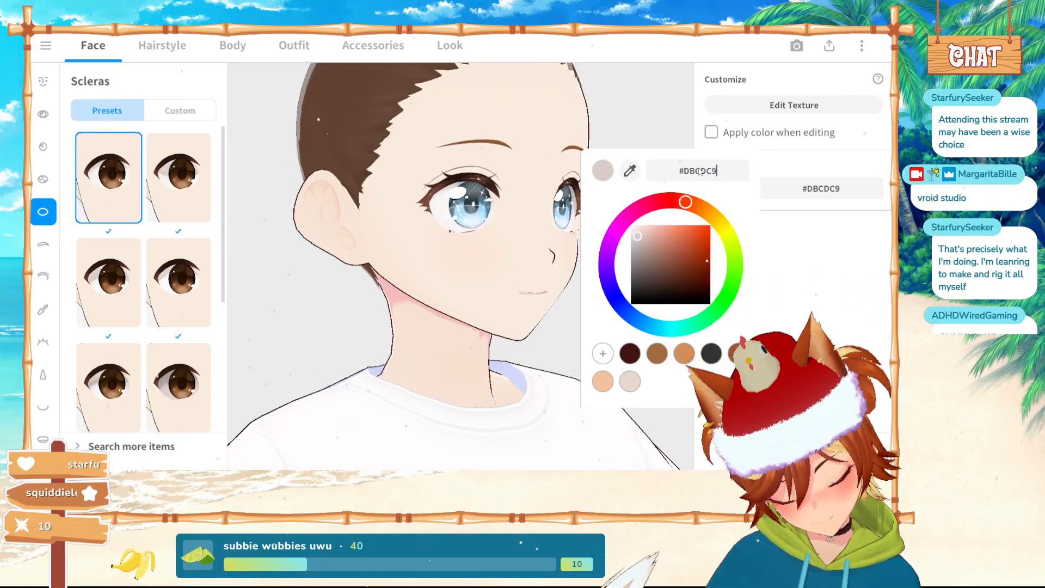
click(555, 334)
right_drag(555, 334, 569, 321)
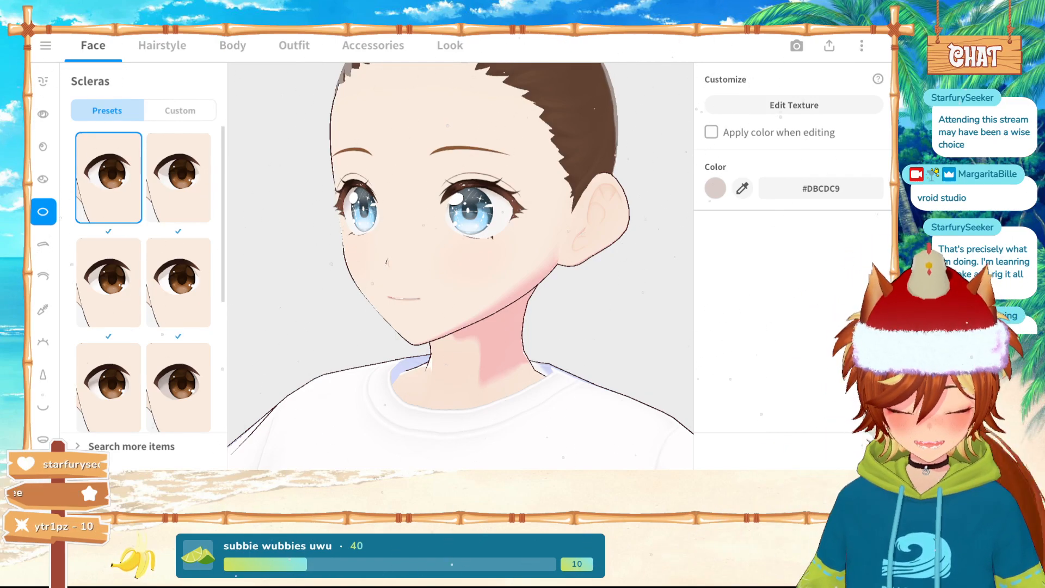
Check the finished eyes from both sides and open the eyebrow presets
right_drag(294, 326, 322, 324)
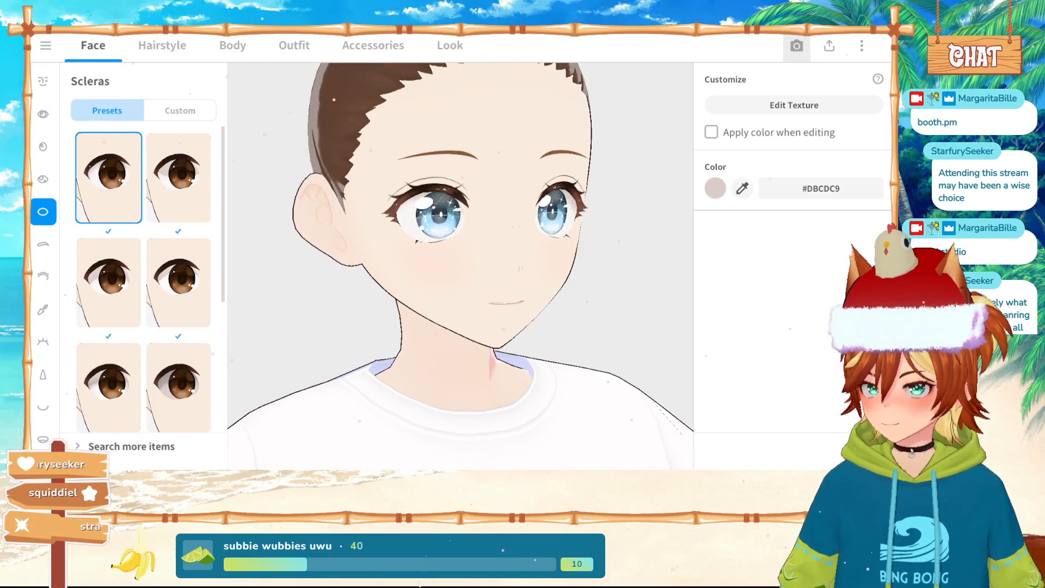
right_drag(588, 320, 564, 320)
click(44, 244)
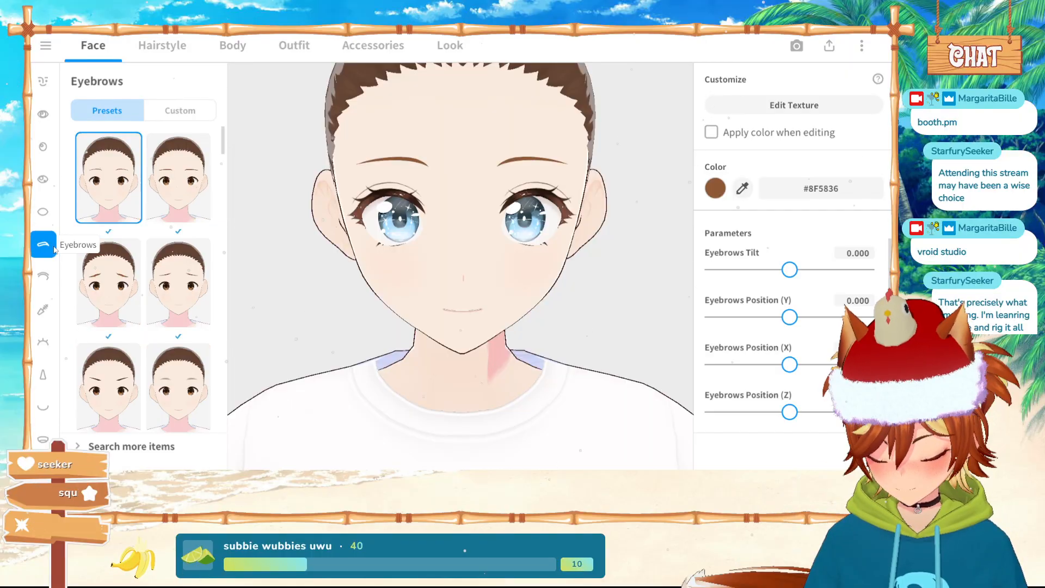
Try the worried eyebrow preset and two angry, inward-slanting ones, viewing the face from an angle
click(98, 282)
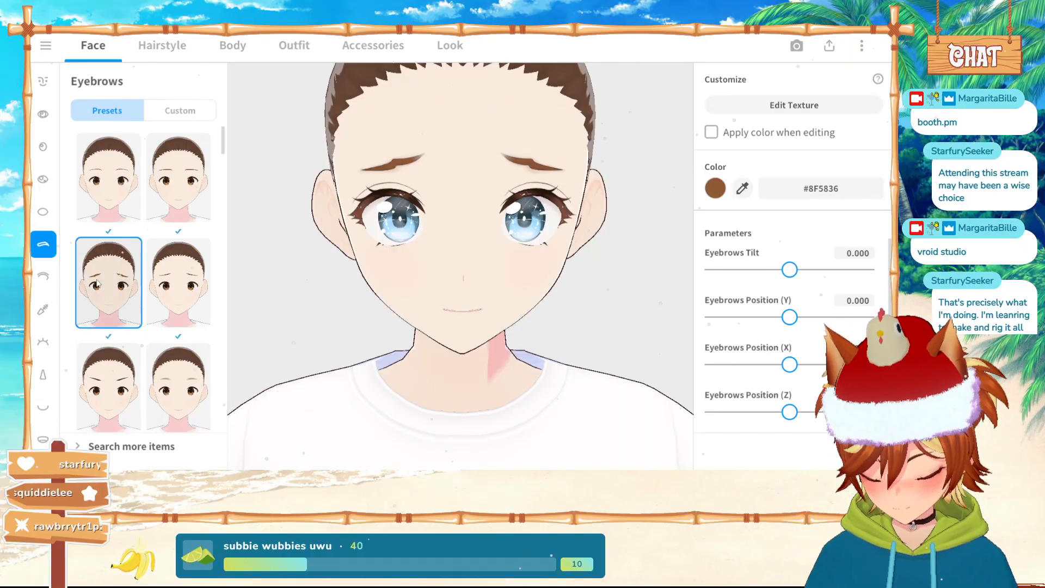
scroll(133, 316, down, 2)
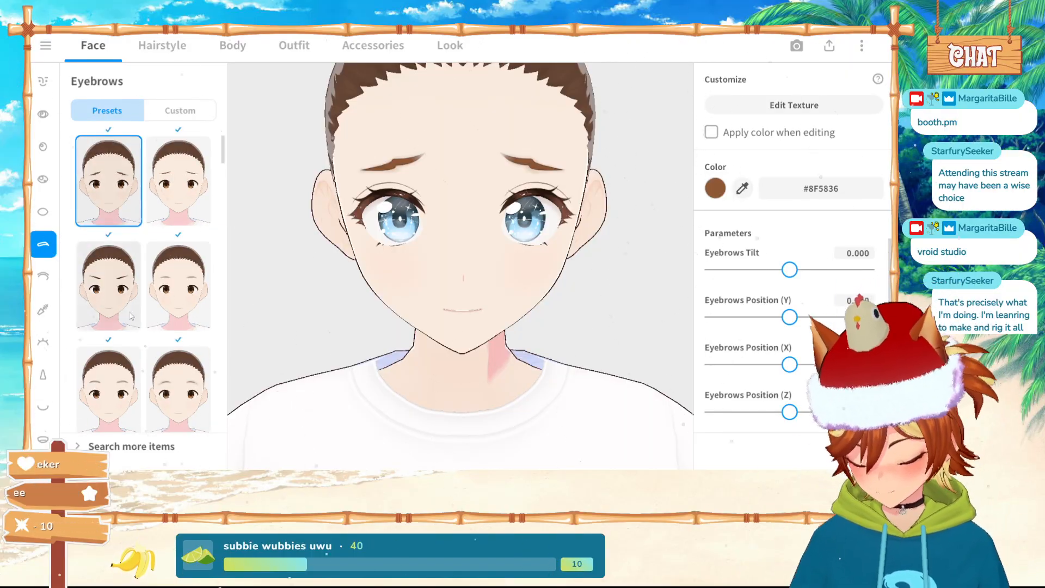
click(136, 325)
scroll(149, 330, down, 2)
right_drag(561, 291, 473, 274)
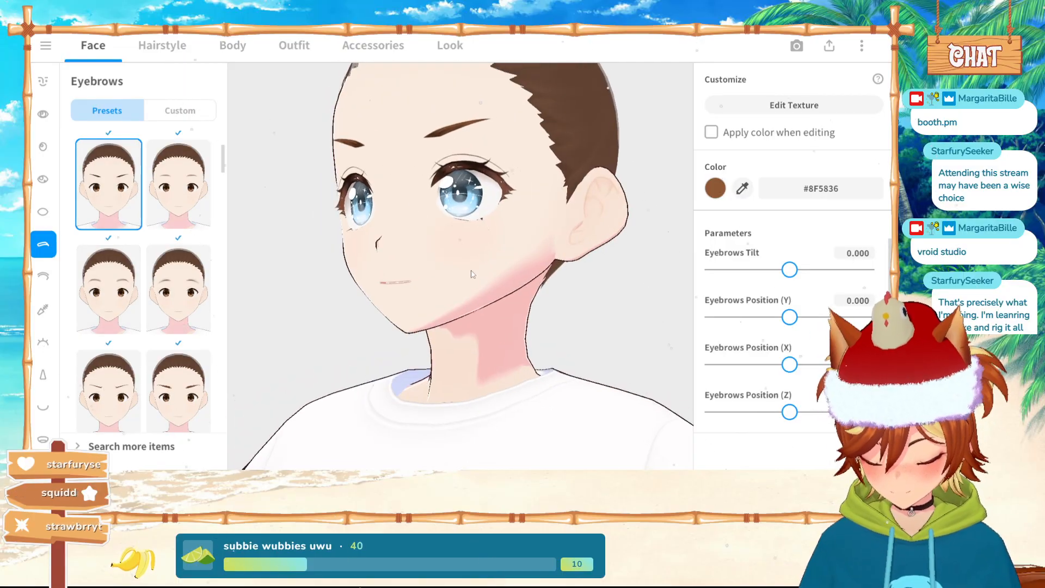
click(171, 396)
right_drag(490, 229, 593, 211)
right_drag(549, 162, 530, 168)
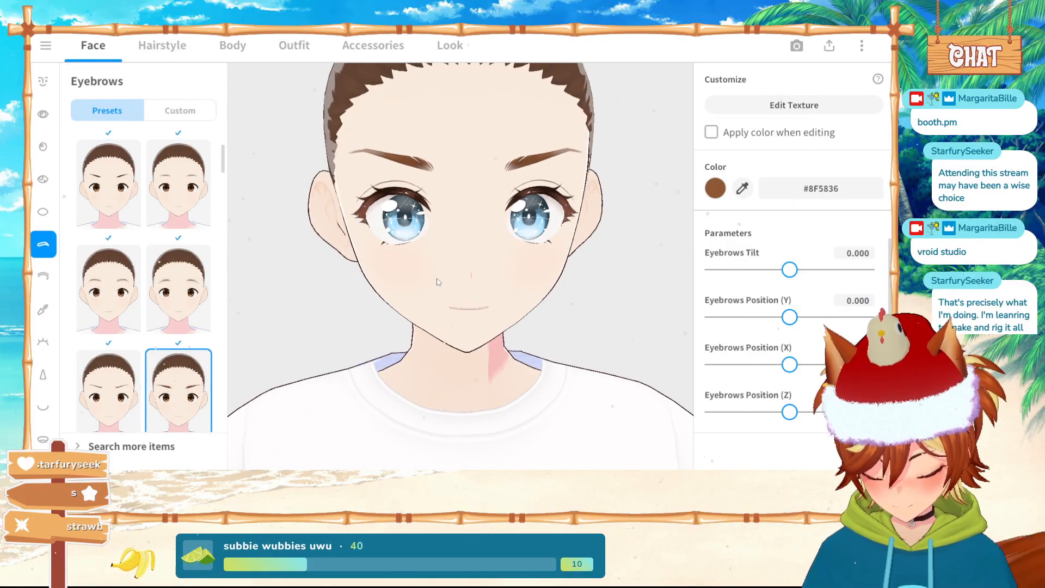
Apply the thin, softly arched eyebrow preset and check it on the face
scroll(153, 341, down, 2)
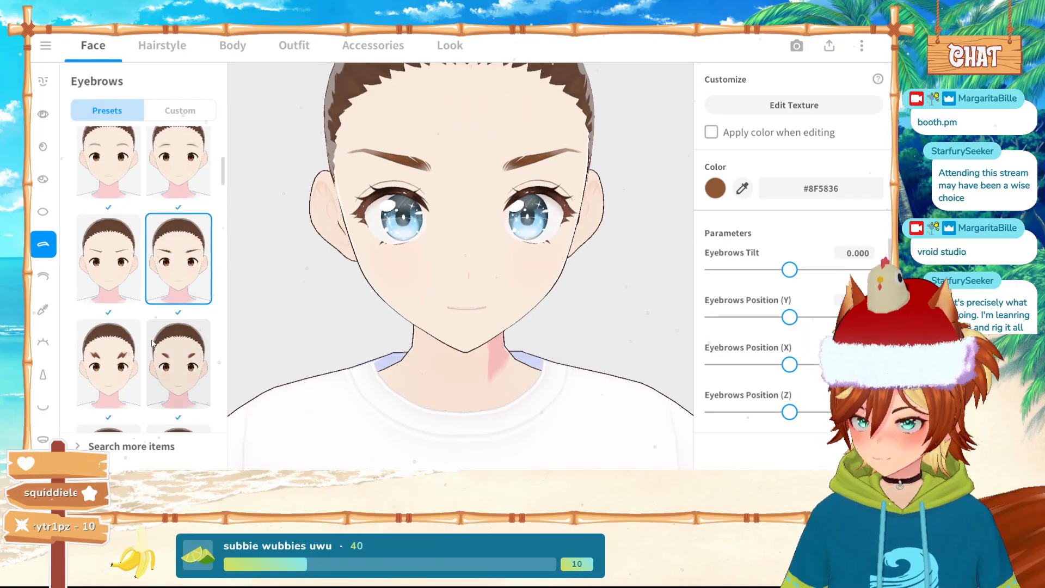
scroll(153, 343, down, 4)
click(130, 342)
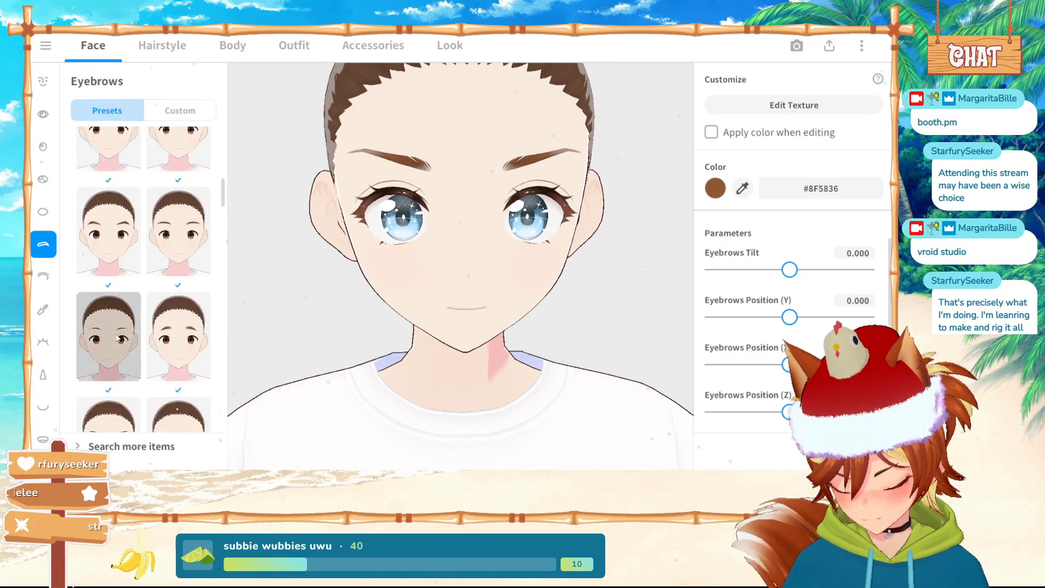
right_drag(399, 327, 469, 294)
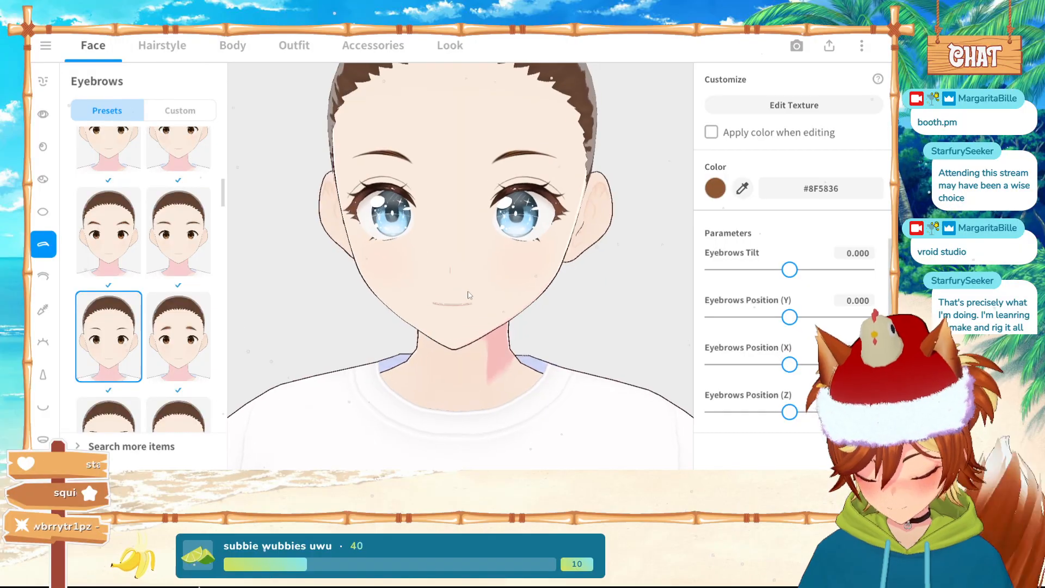
Edit the eyebrow texture and erase a thin slit through the character's left eyebrow
click(778, 105)
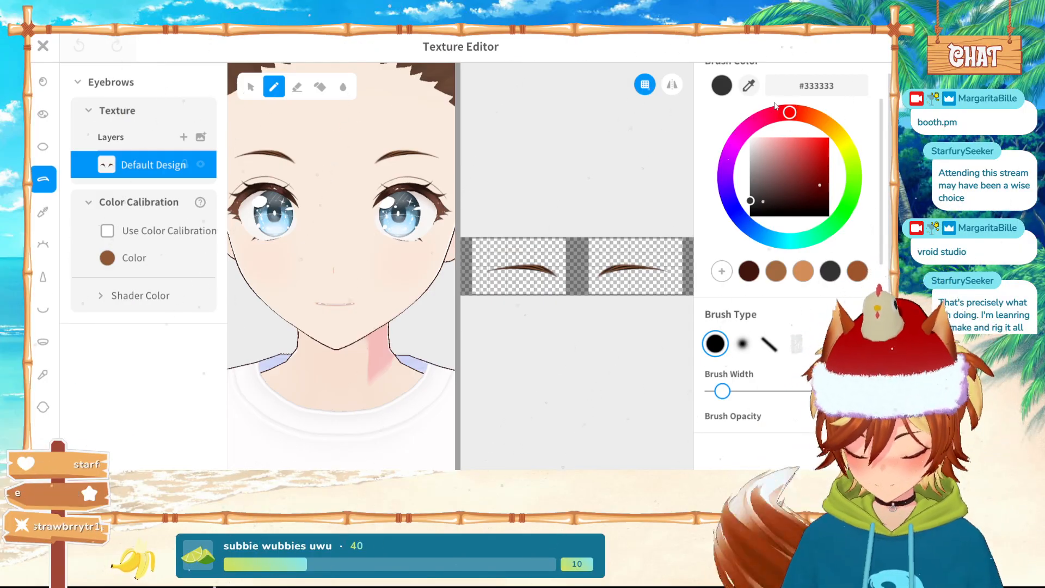
click(296, 86)
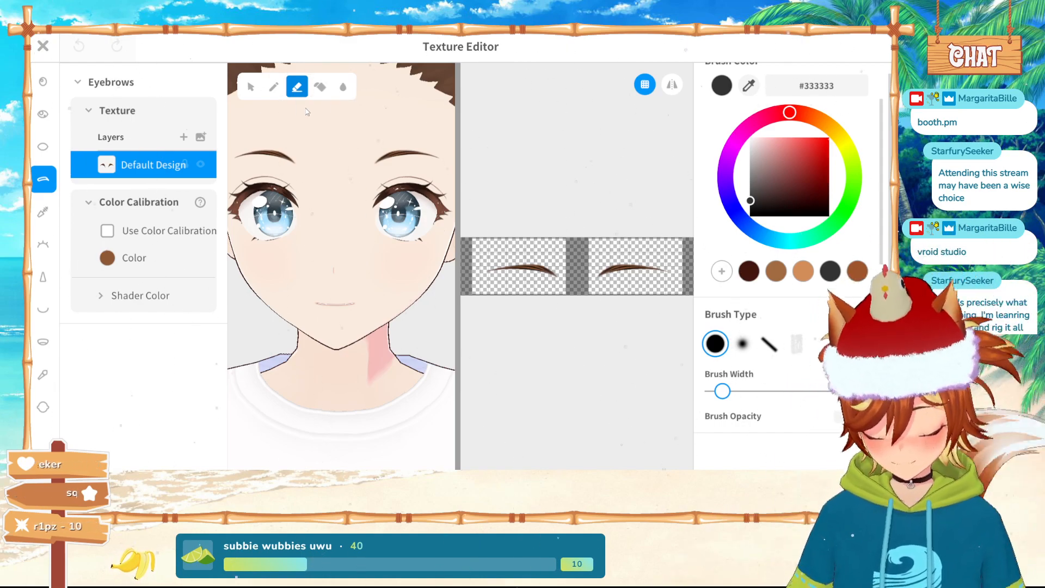
click(401, 153)
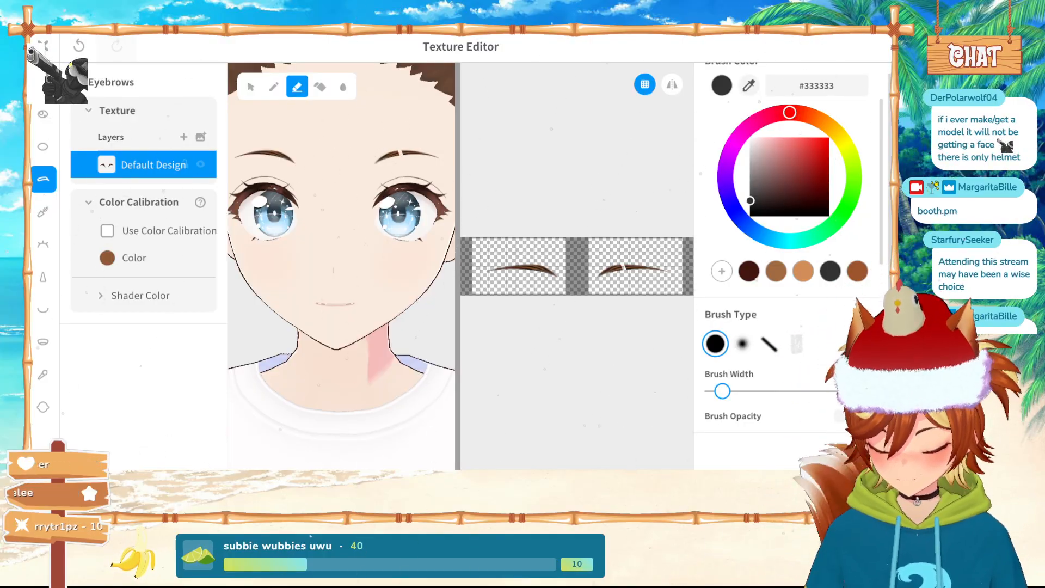
Close the texture editor, saving only the eyebrows as a new custom item, and check the face up close and from farther away
click(43, 45)
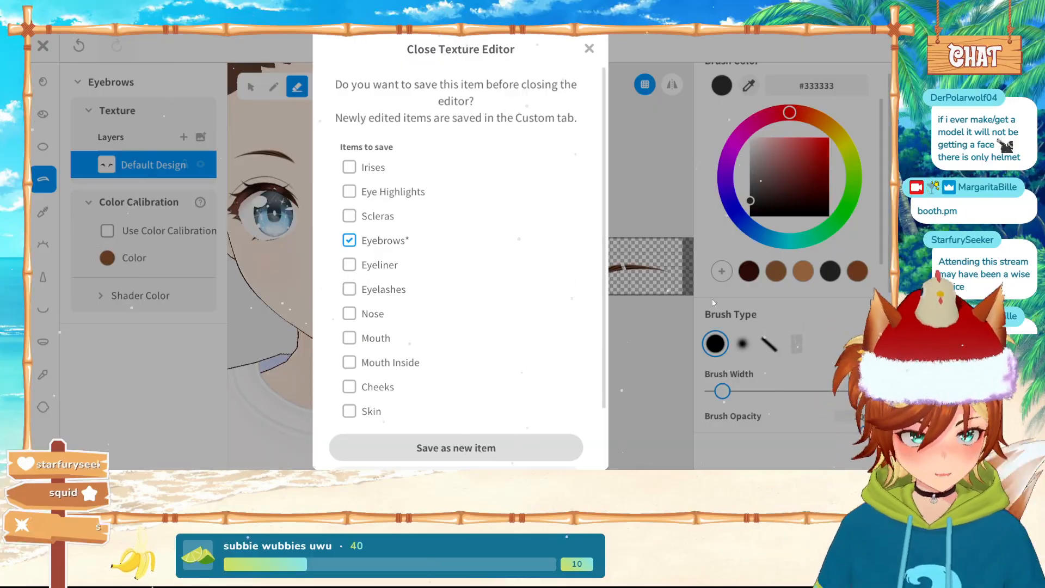
click(457, 448)
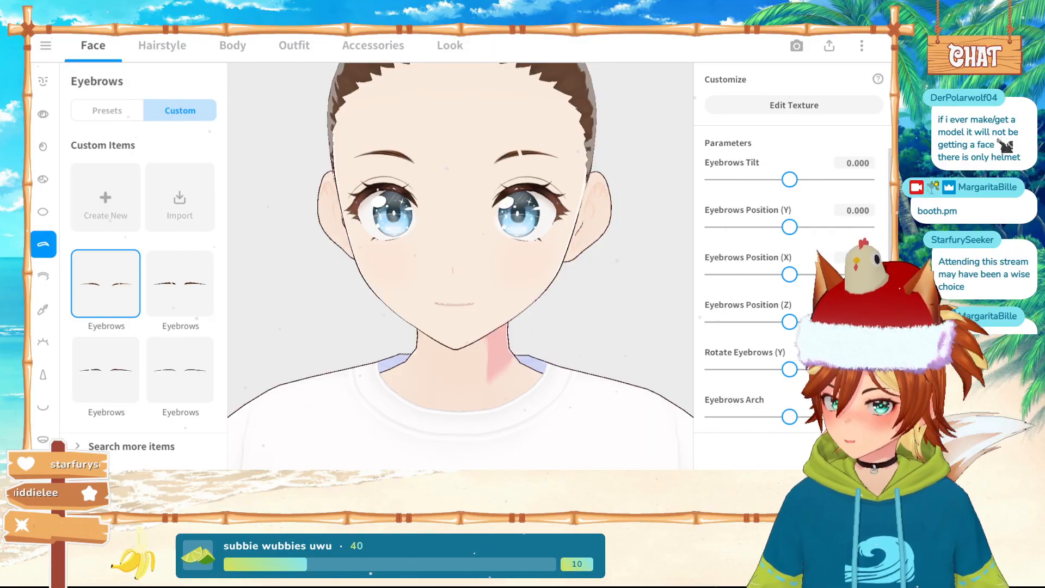
drag(372, 262, 476, 284)
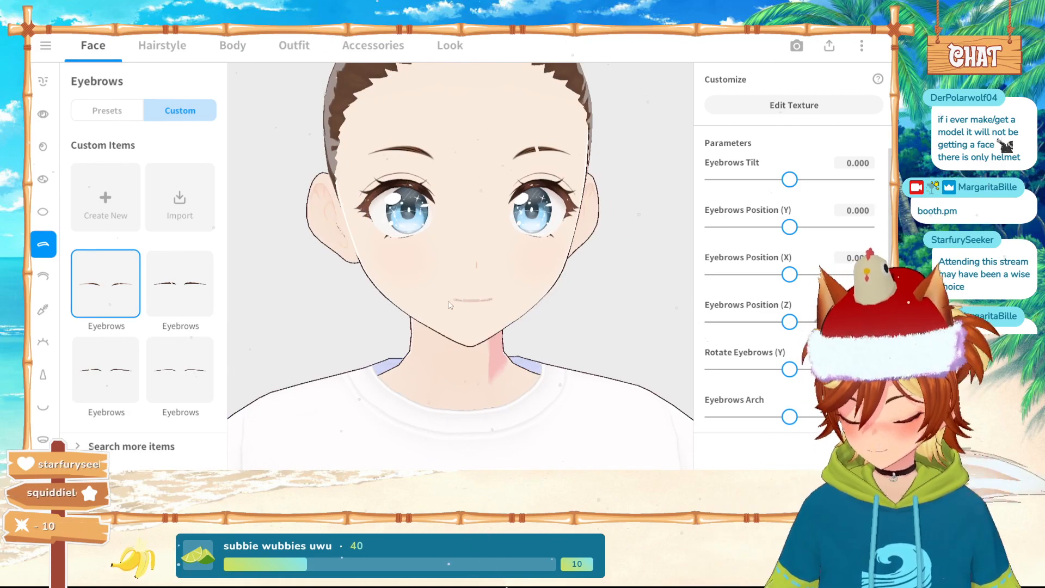
scroll(449, 305, down, 6)
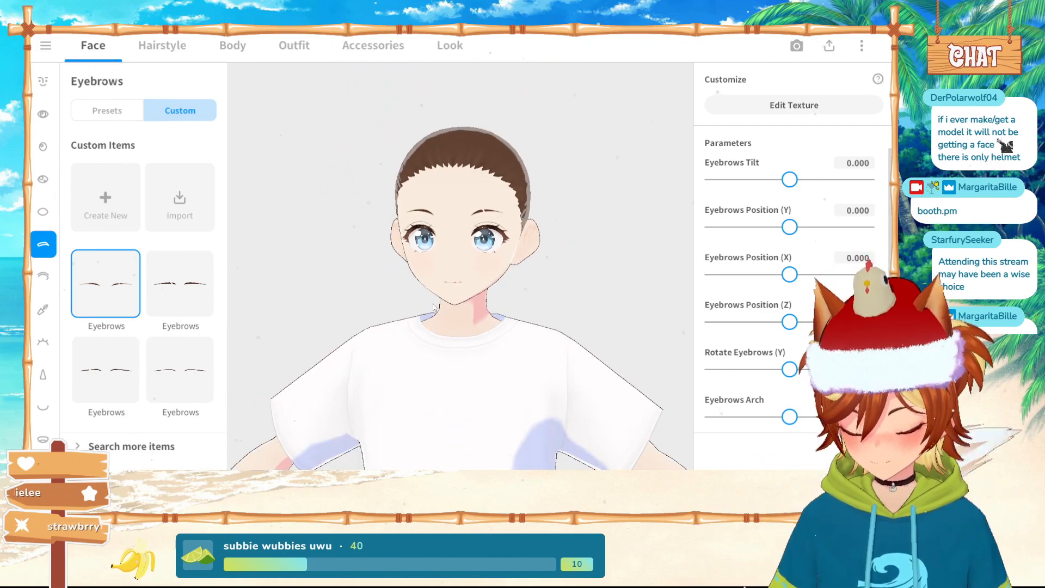
scroll(434, 307, up, 1)
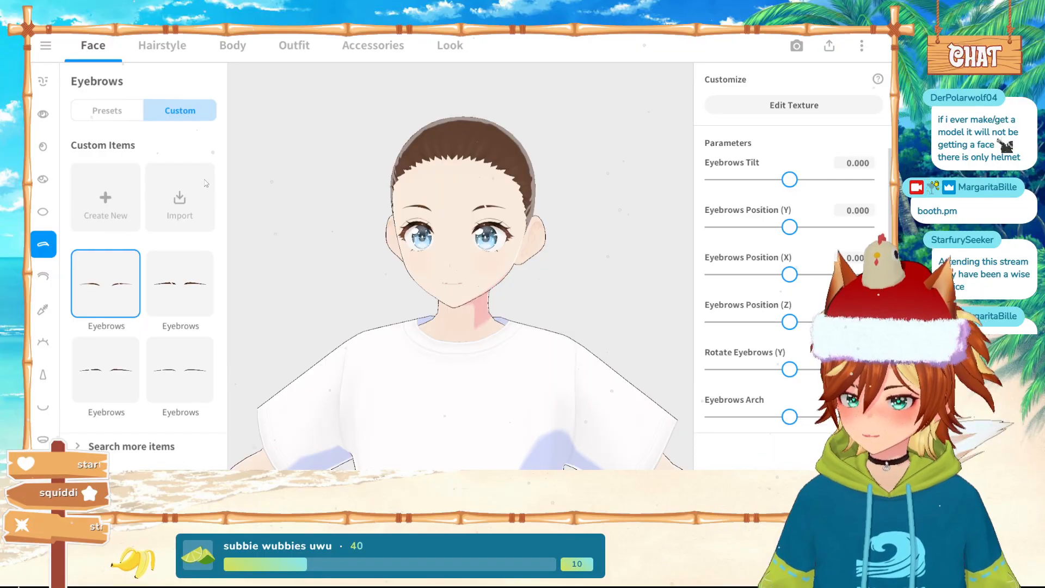
Try the first eyelid crease preset, return to the empty eyelid option and view the face from an angle
click(36, 276)
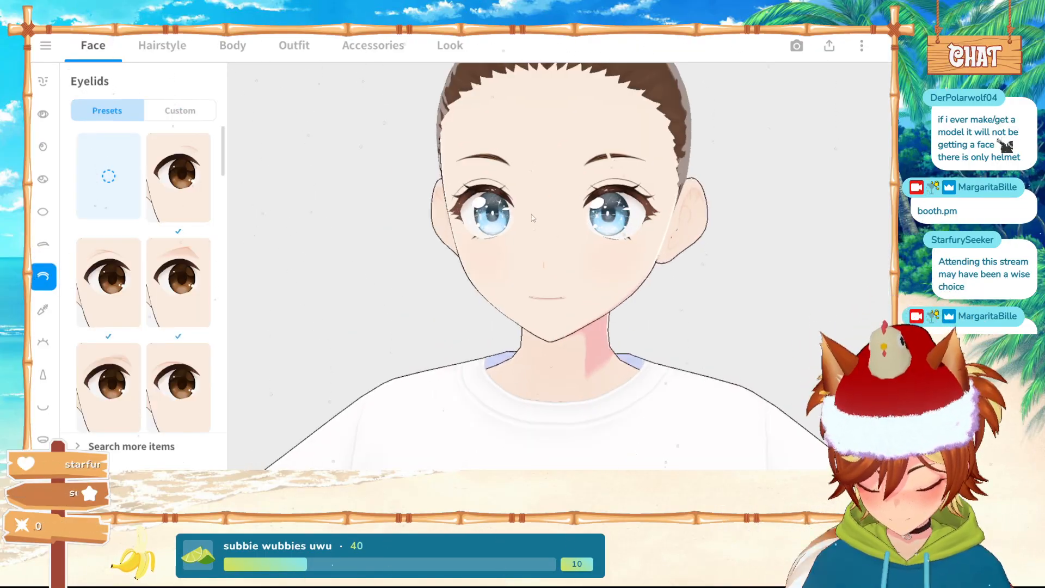
click(188, 175)
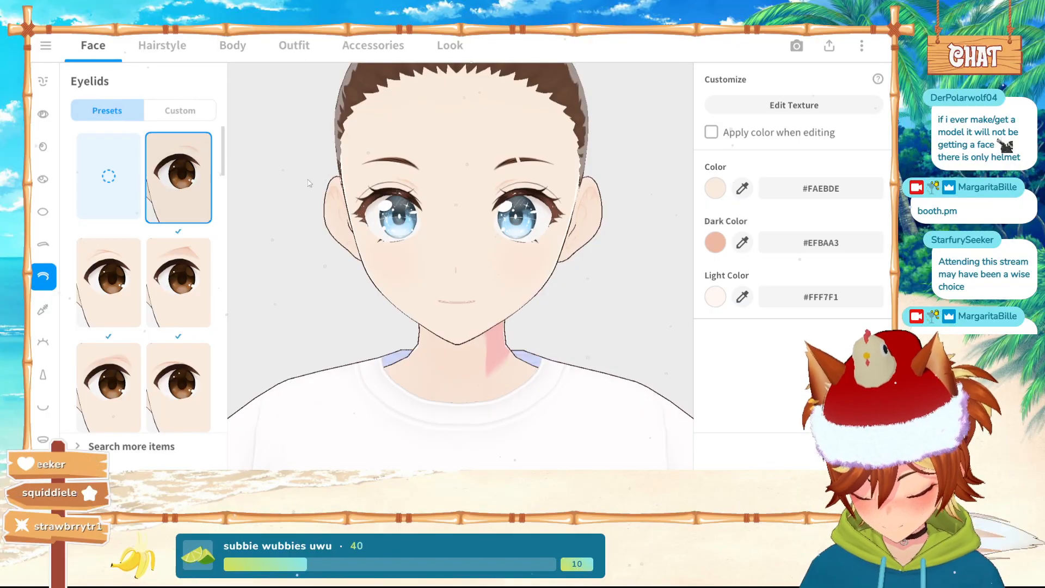
click(112, 175)
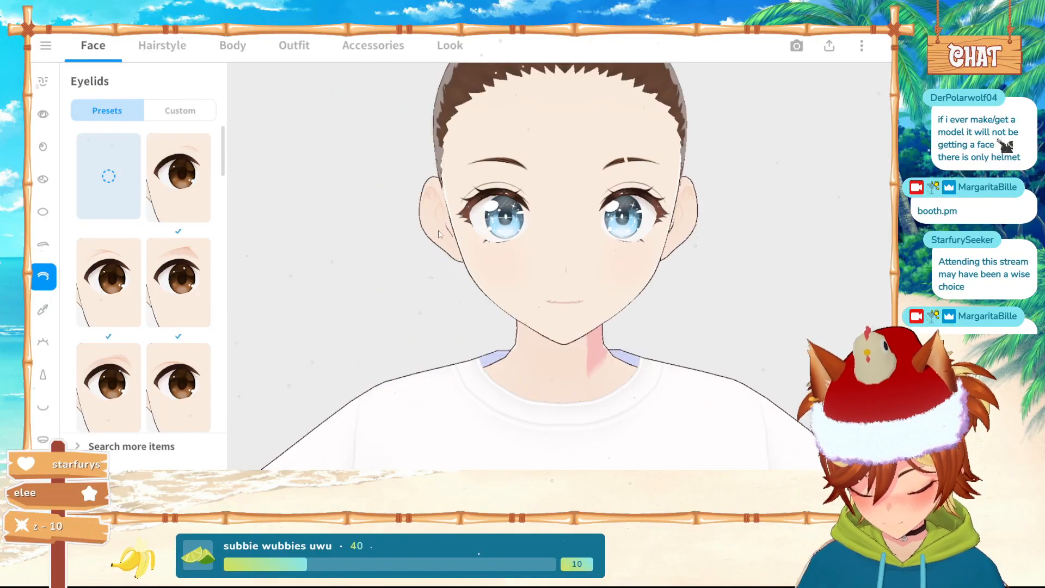
right_drag(604, 231, 585, 194)
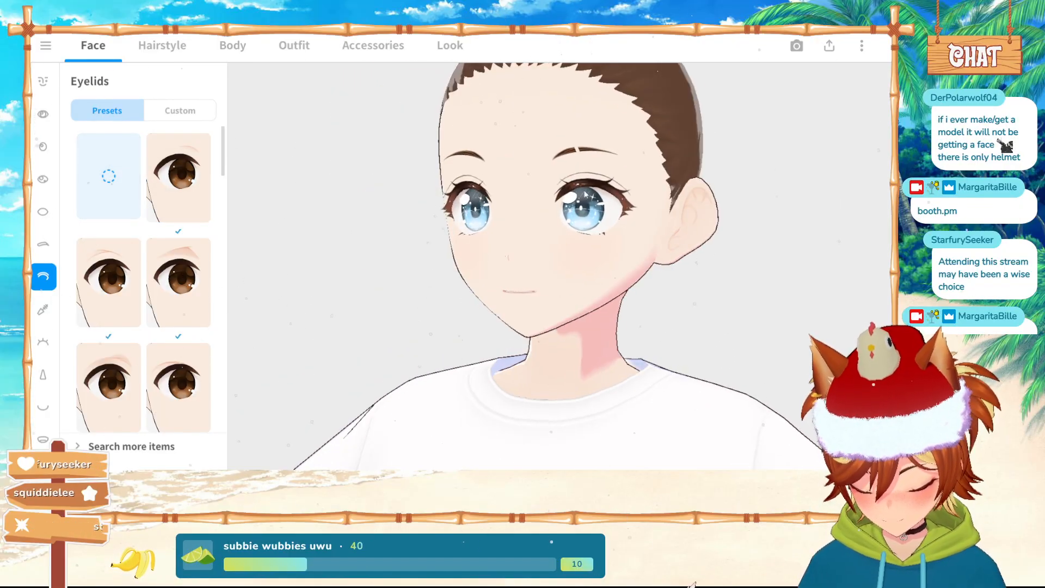
Go to the eyeliner presets and try four neighbouring ones with dark, winged outer corners
click(44, 342)
click(43, 308)
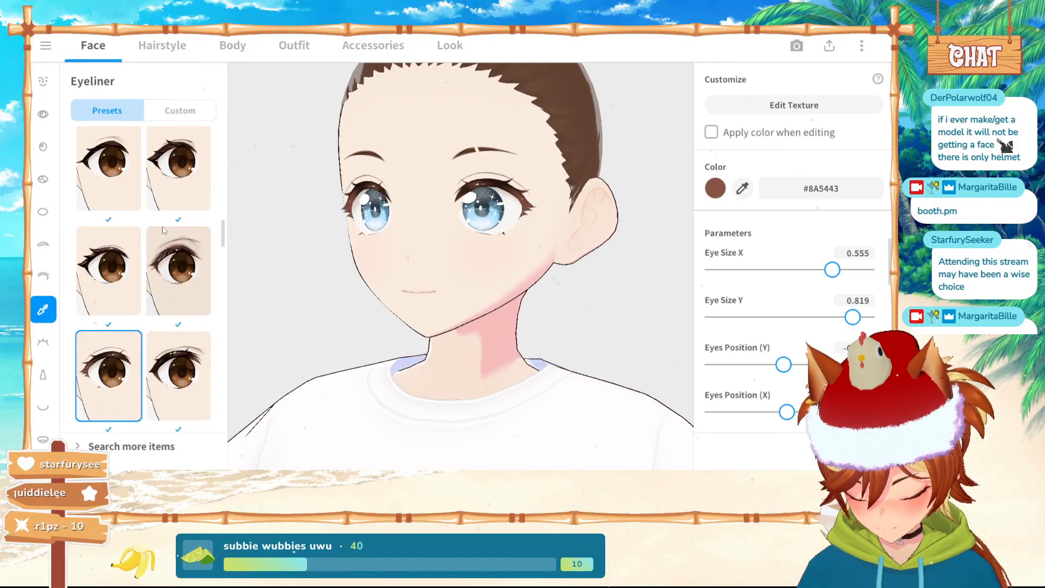
click(97, 273)
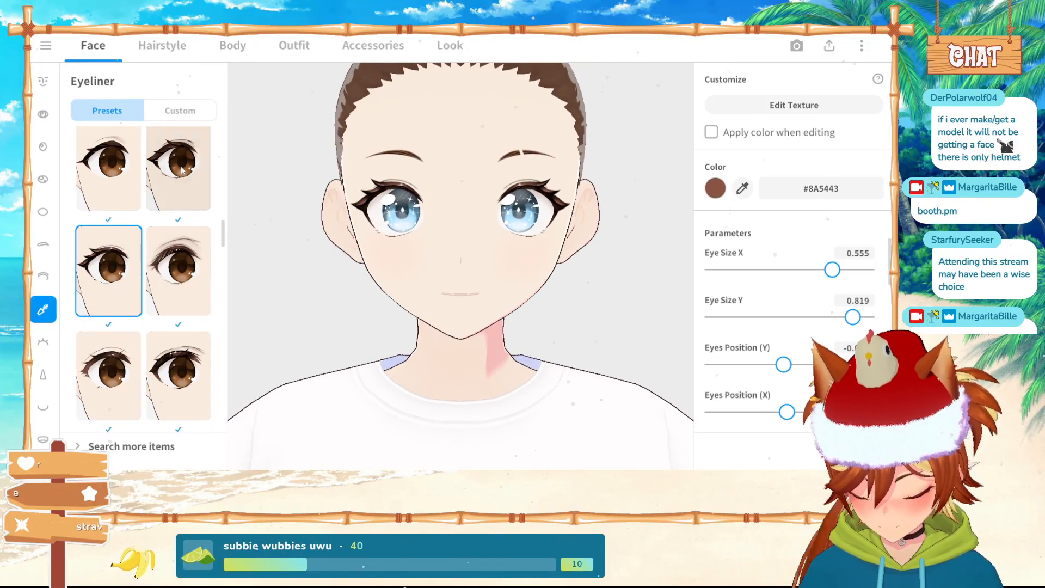
click(203, 179)
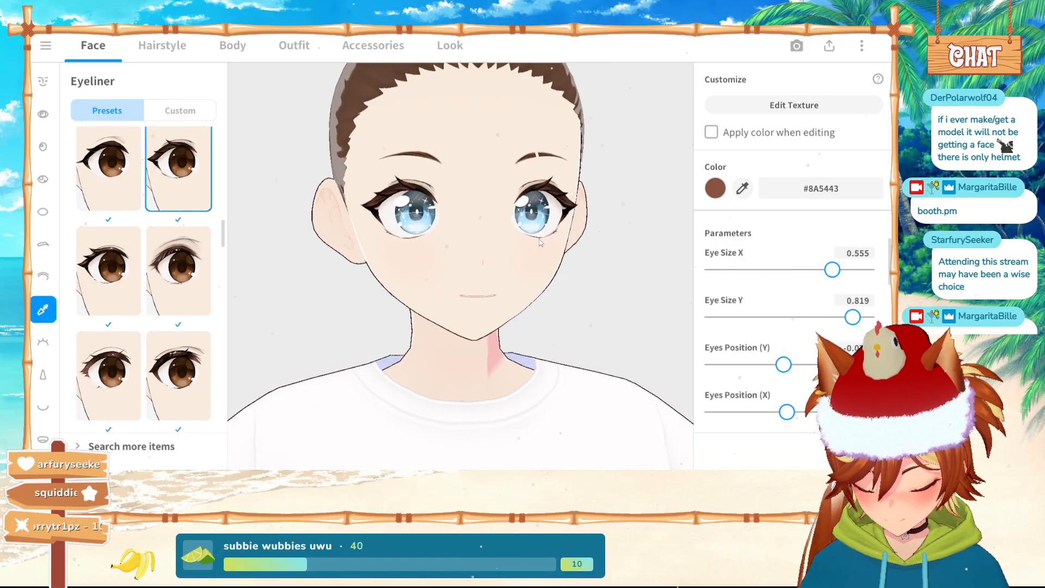
click(177, 271)
click(121, 173)
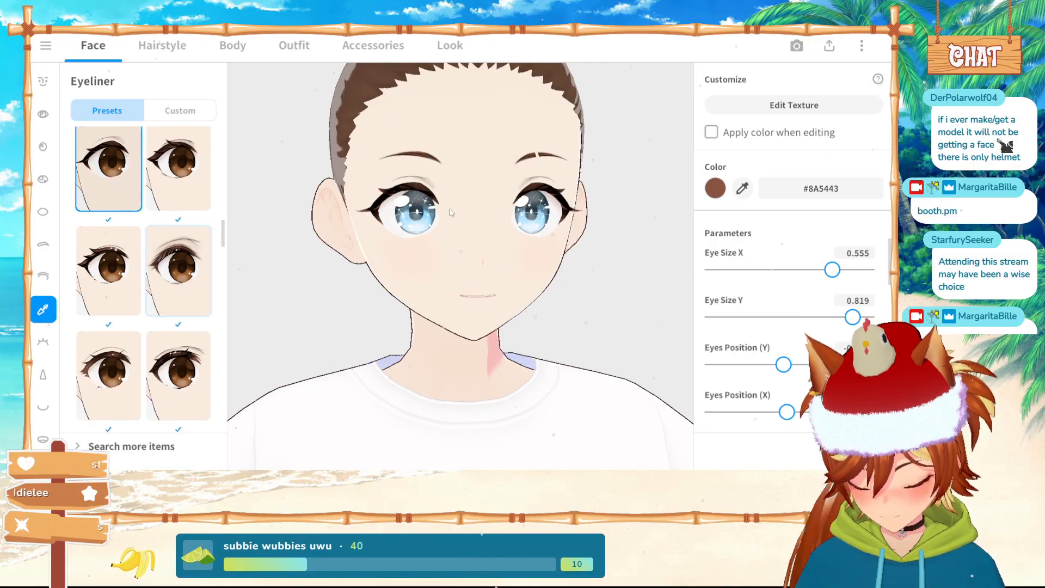
Try the heavier winged eyeliner preset, then go back to the original one with fine lower lashes
scroll(147, 294, down, 1)
click(178, 307)
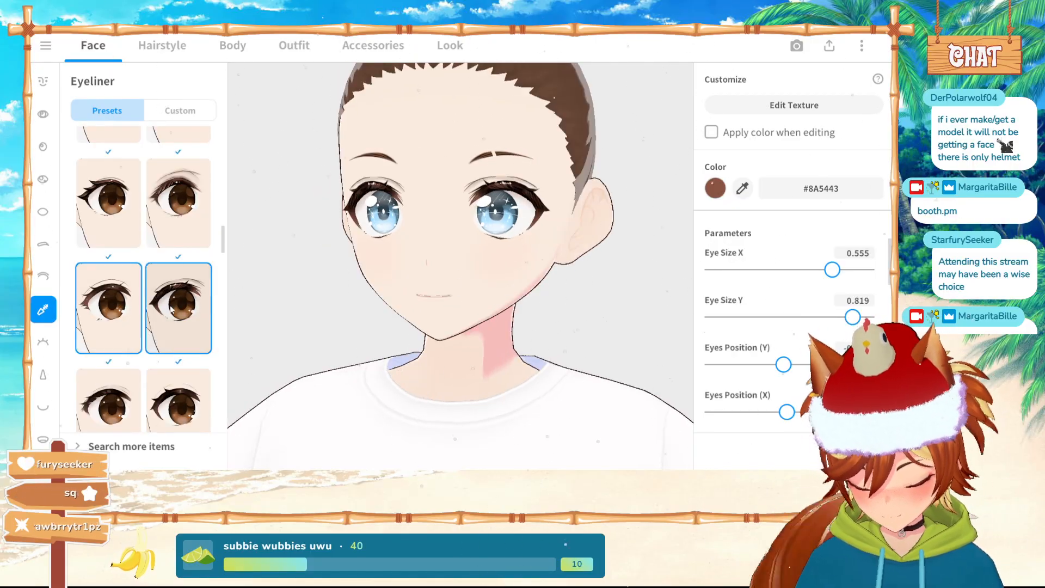
click(109, 307)
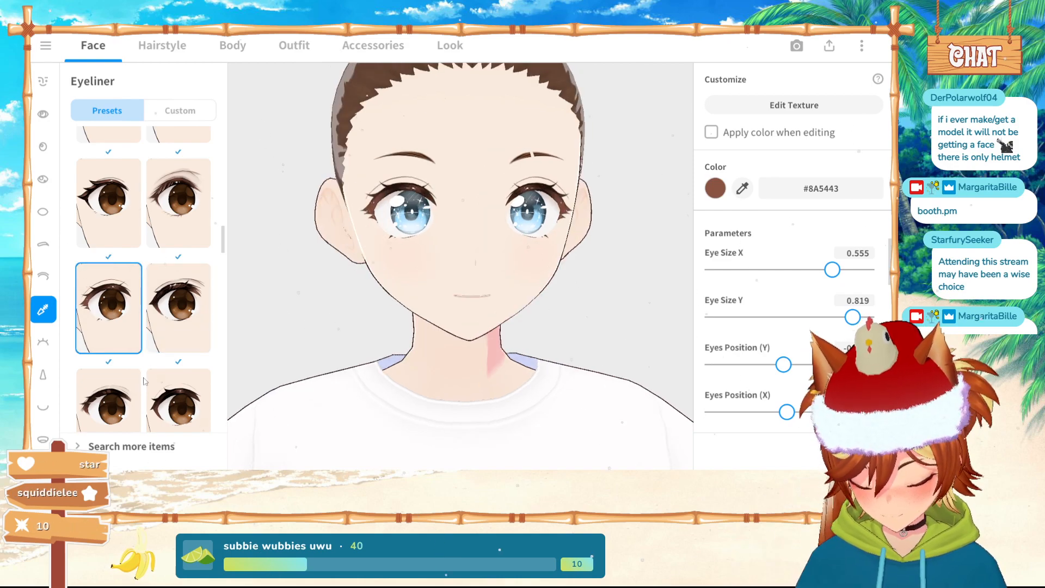
Try the softer, rounder eyeliner preset and the one with dense, spiky lashes
scroll(114, 382, down, 1)
click(121, 316)
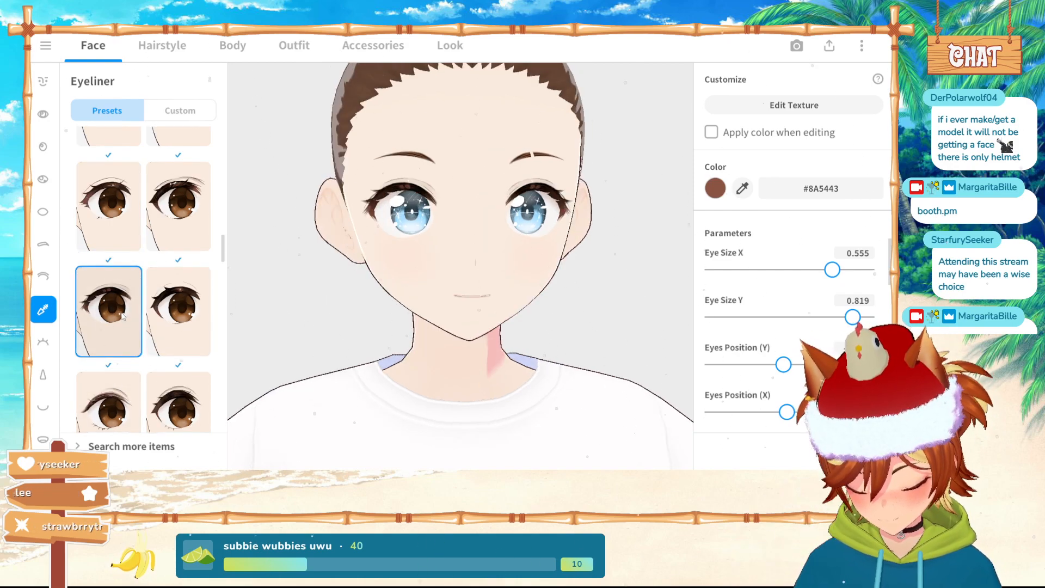
scroll(161, 318, down, 1)
scroll(161, 318, down, 3)
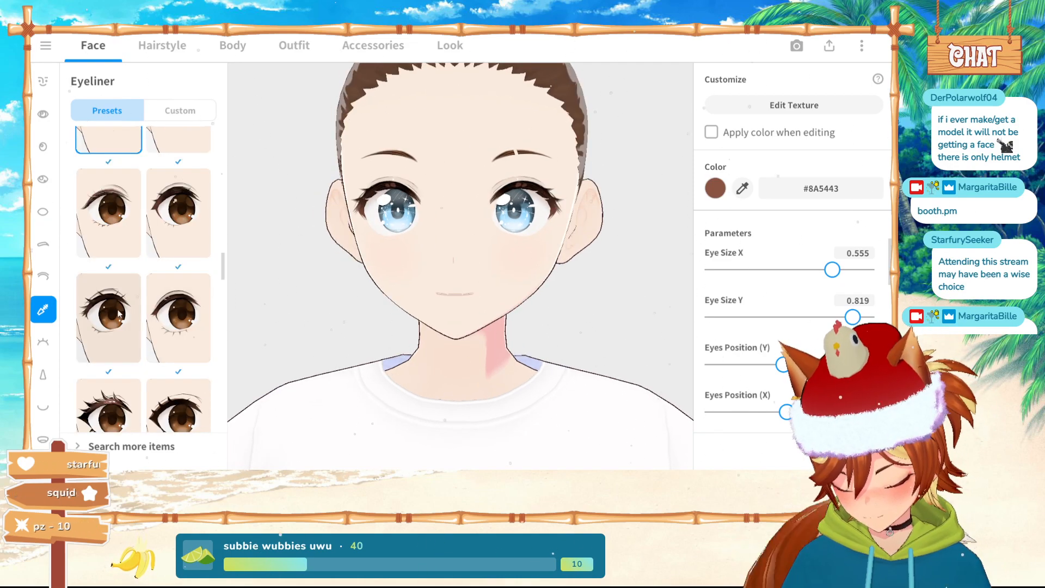
click(130, 363)
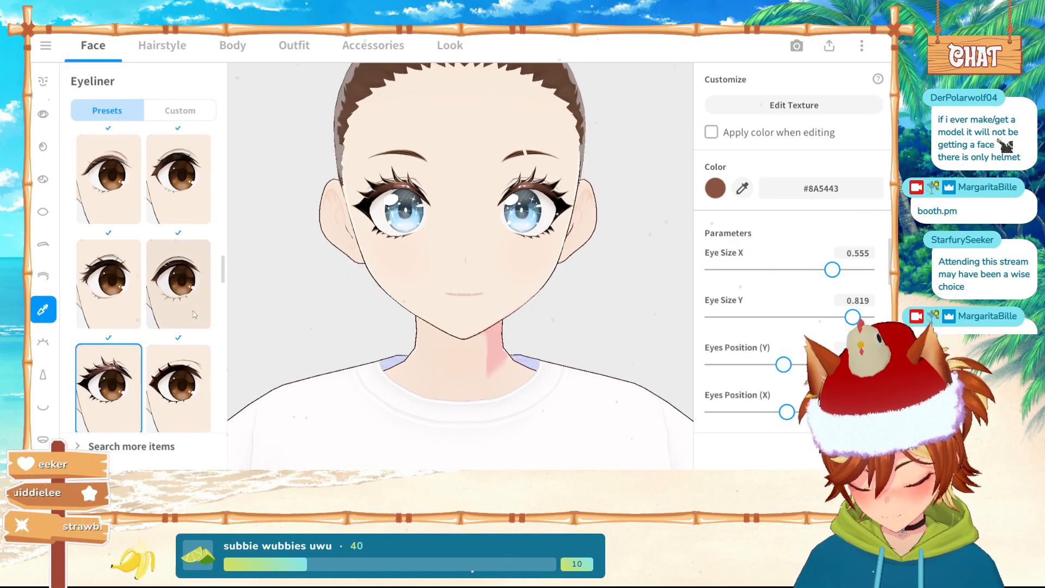
Try the jagged brown-outlined eyeliner preset and the heavy-lidded one beside it, viewing the eyes from both sides
scroll(163, 357, down, 4)
click(172, 355)
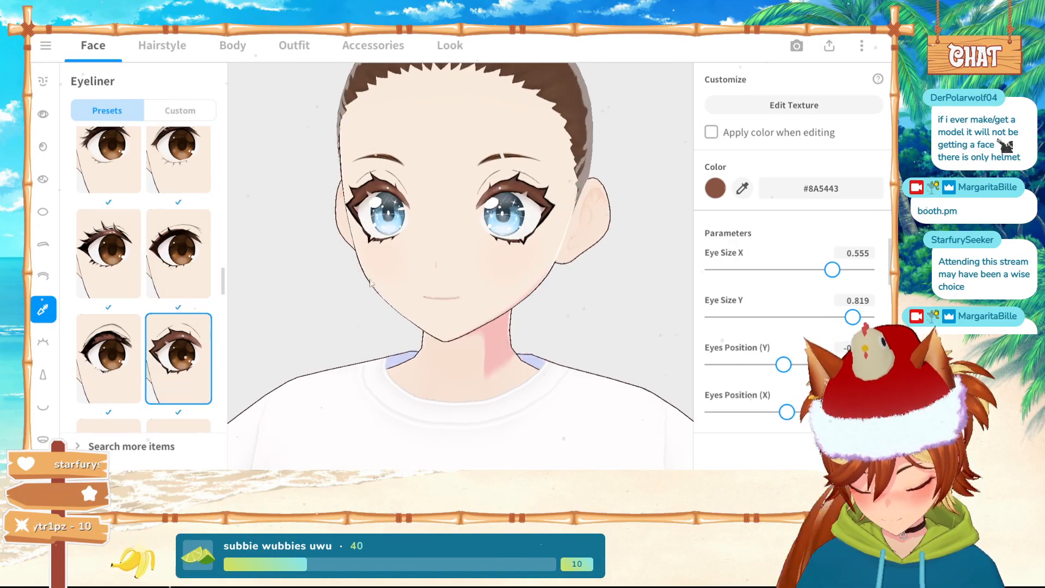
scroll(126, 329, down, 2)
click(117, 290)
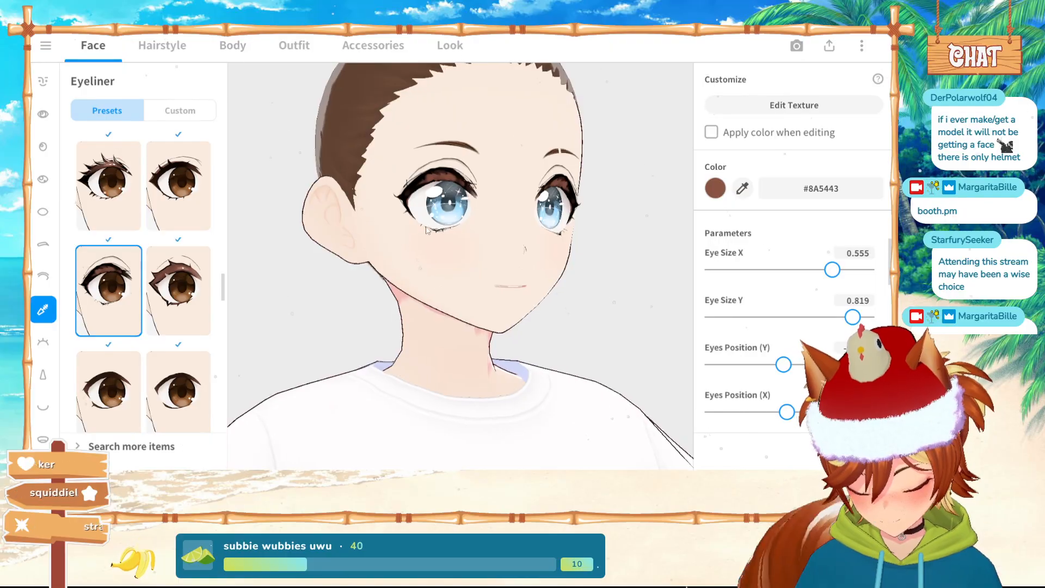
scroll(140, 340, down, 4)
scroll(141, 340, up, 3)
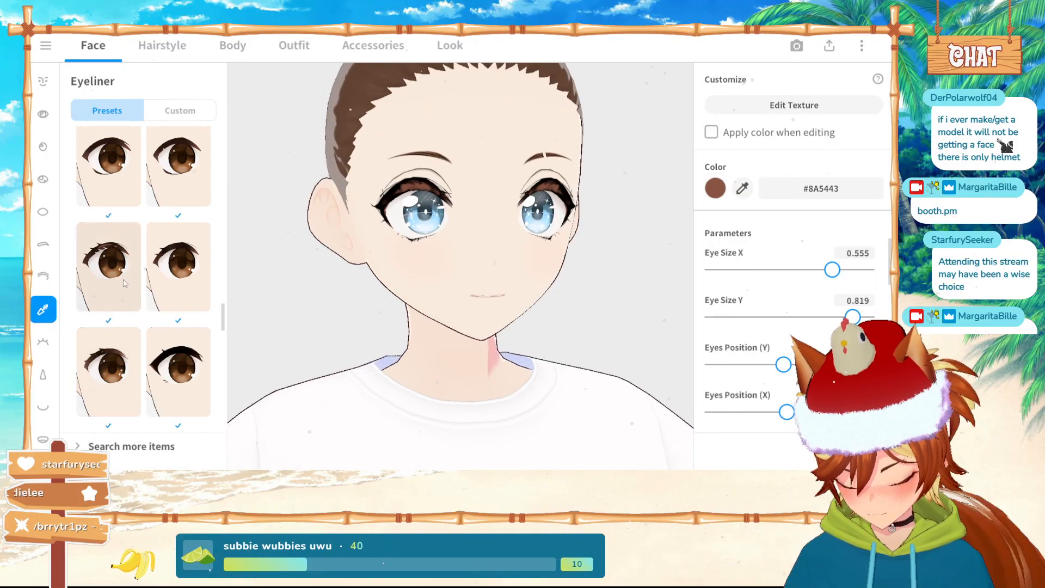
Try the thick black eyeliner preset and the tufted one with small lower-lash marks
click(174, 282)
scroll(140, 322, down, 3)
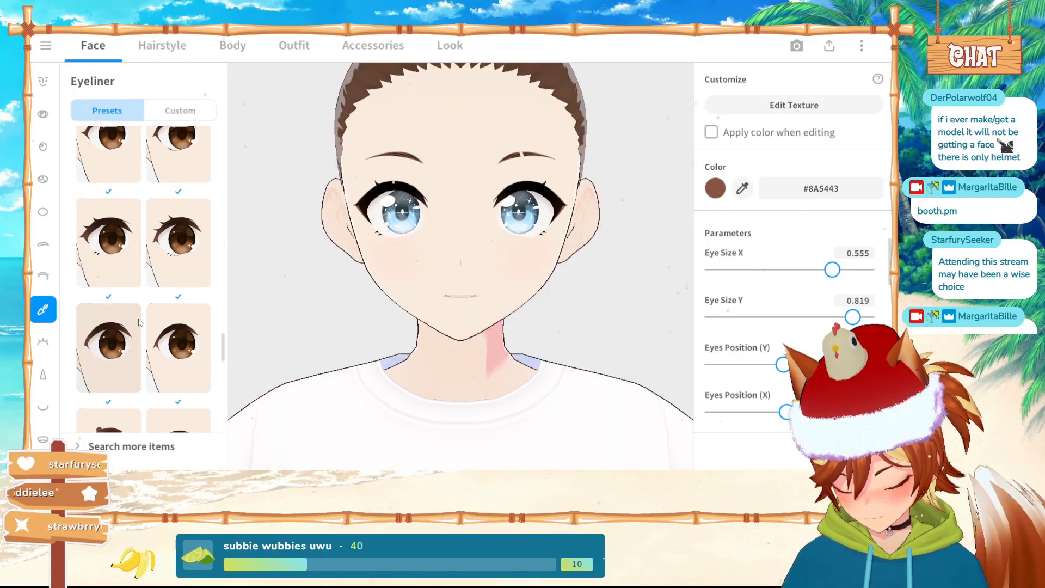
click(122, 267)
scroll(164, 283, down, 3)
scroll(159, 283, down, 5)
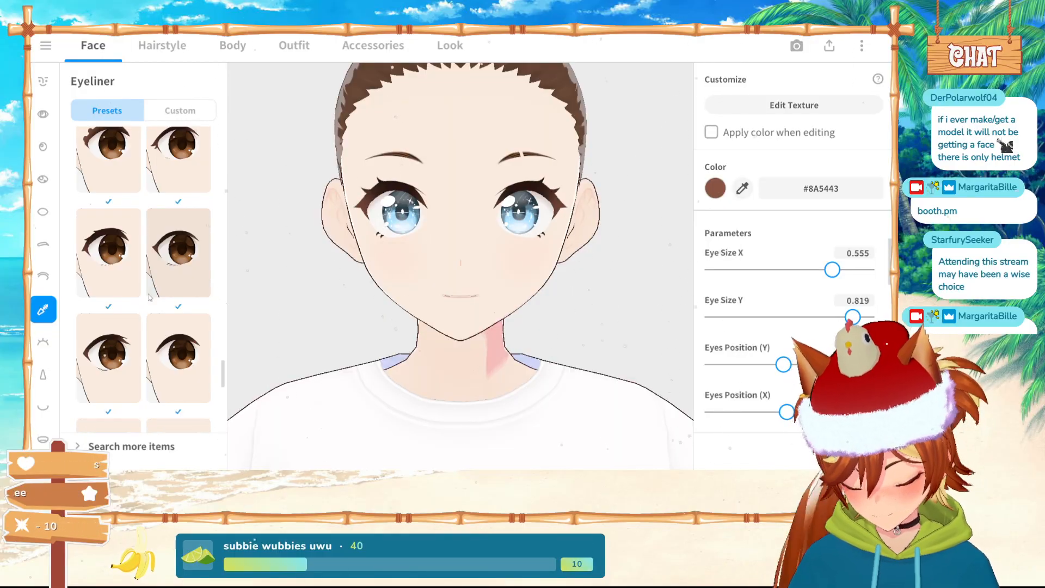
Apply the clean winged eyeliner preset without lower-lash marks and browse the remaining eyeliner presets
click(132, 284)
scroll(139, 313, down, 4)
scroll(139, 313, down, 4)
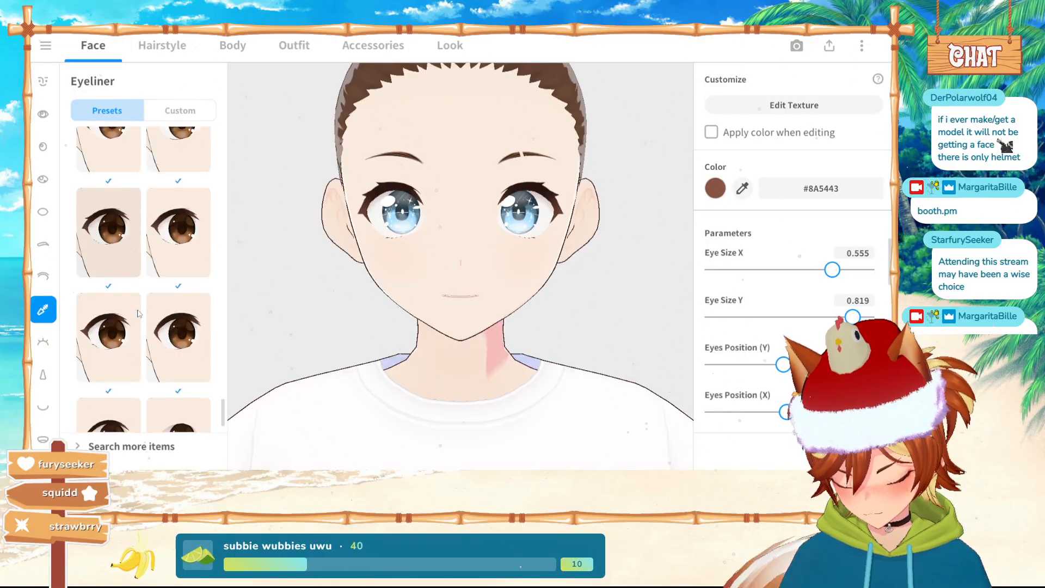
scroll(154, 310, down, 5)
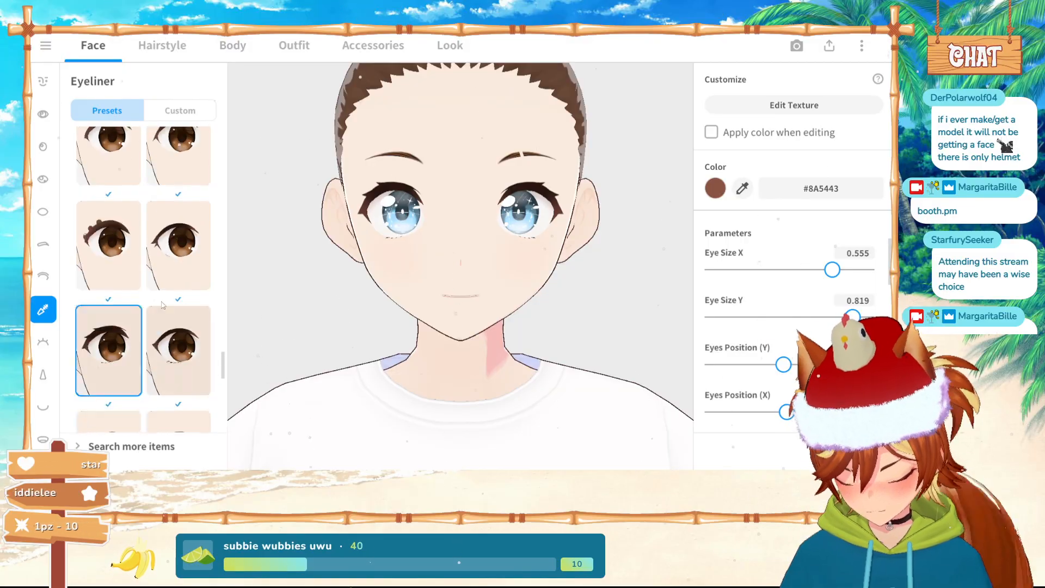
Try the eyeliner preset with dense, spiky upper and lower lashes and browse the neighbouring presets
scroll(152, 302, up, 7)
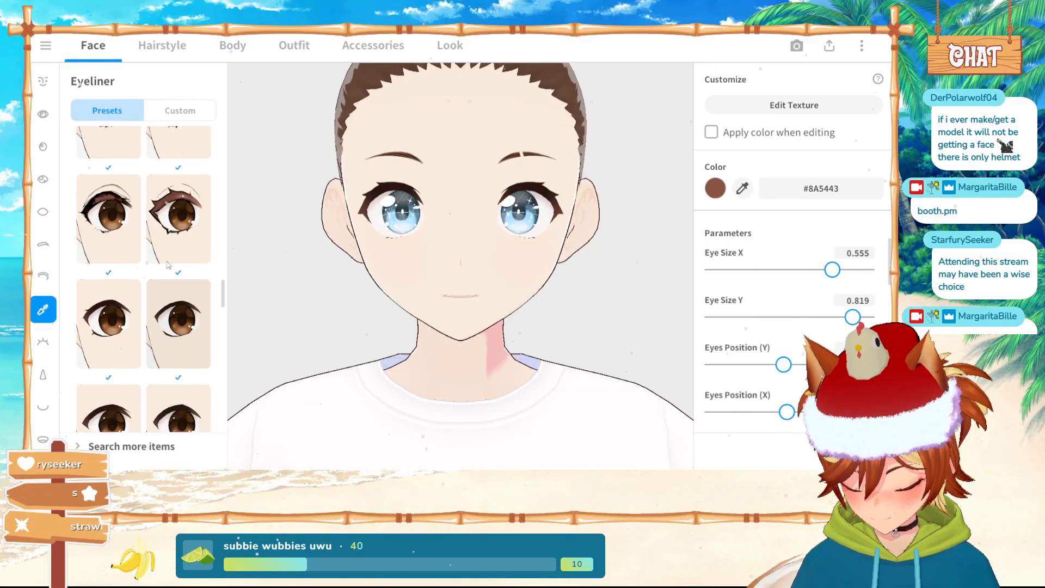
click(192, 230)
scroll(192, 230, up, 3)
click(100, 214)
scroll(120, 251, up, 3)
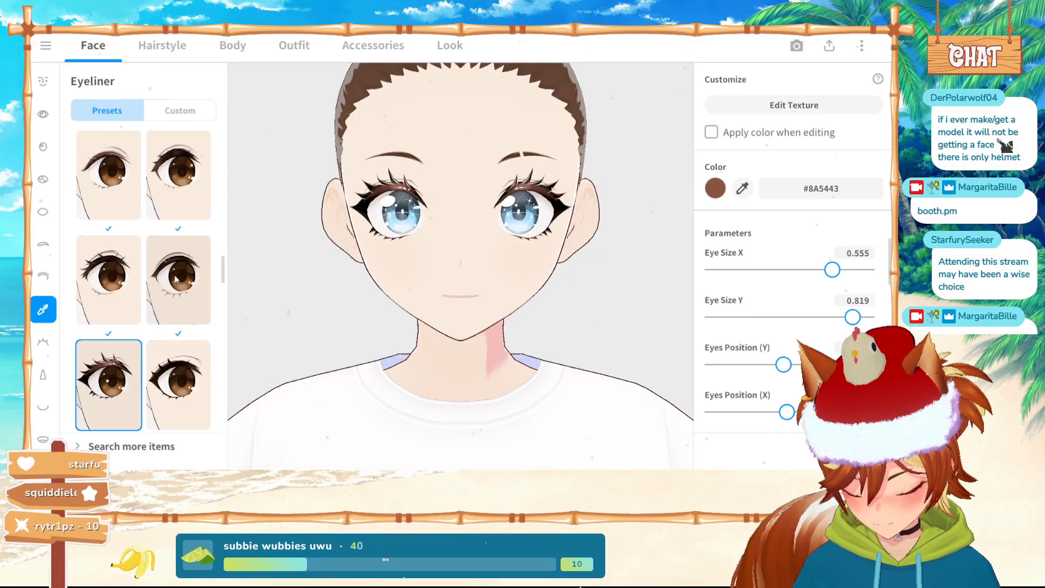
Return to the winged eyeliner presets and try the clean one without lower-lash marks
scroll(126, 259, down, 3)
scroll(126, 261, down, 3)
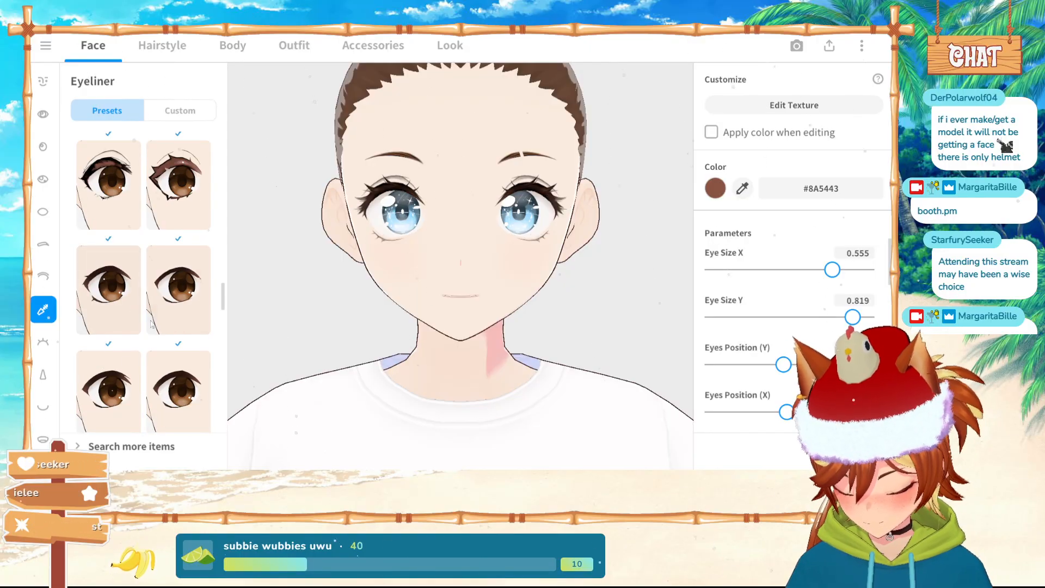
scroll(152, 323, down, 5)
click(109, 328)
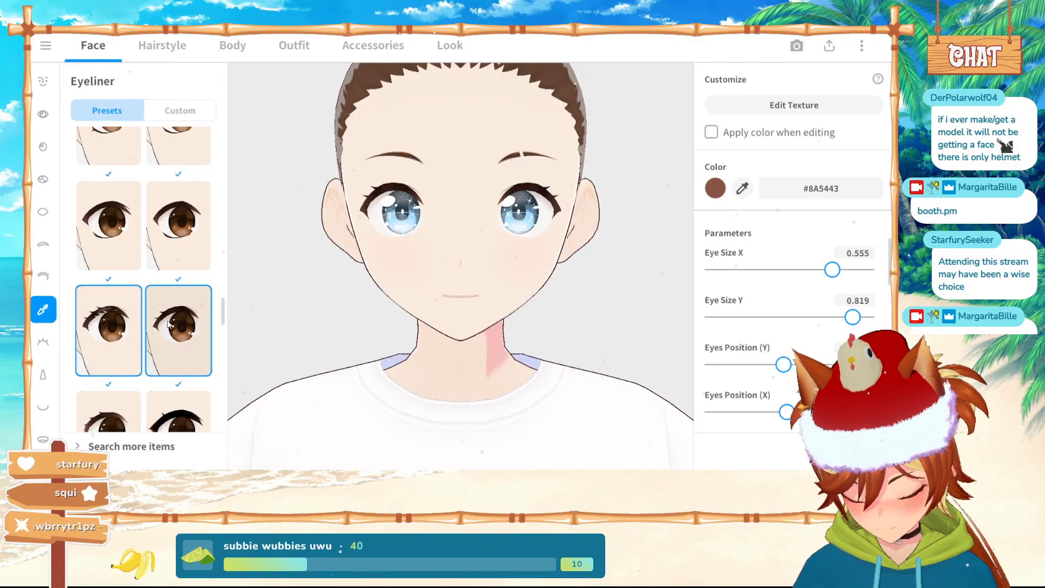
Apply the tufted eyeliner preset with small lower-lash marks and view the face from the front
scroll(169, 325, up, 1)
scroll(169, 325, down, 2)
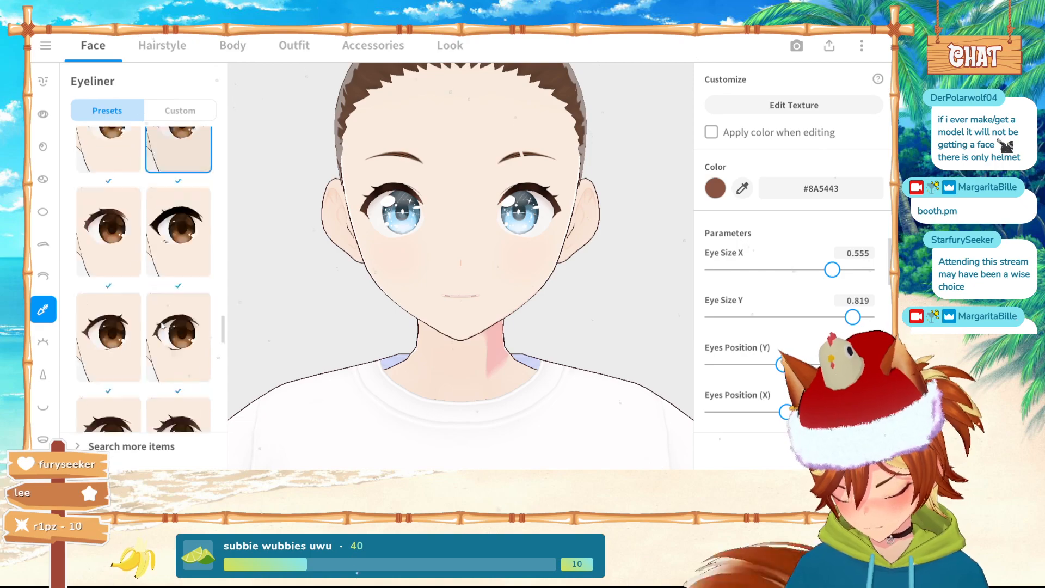
click(80, 328)
right_drag(462, 282, 475, 264)
Open the eyeliner texture for editing and turn on alpha lock for the Default Design layer
click(788, 104)
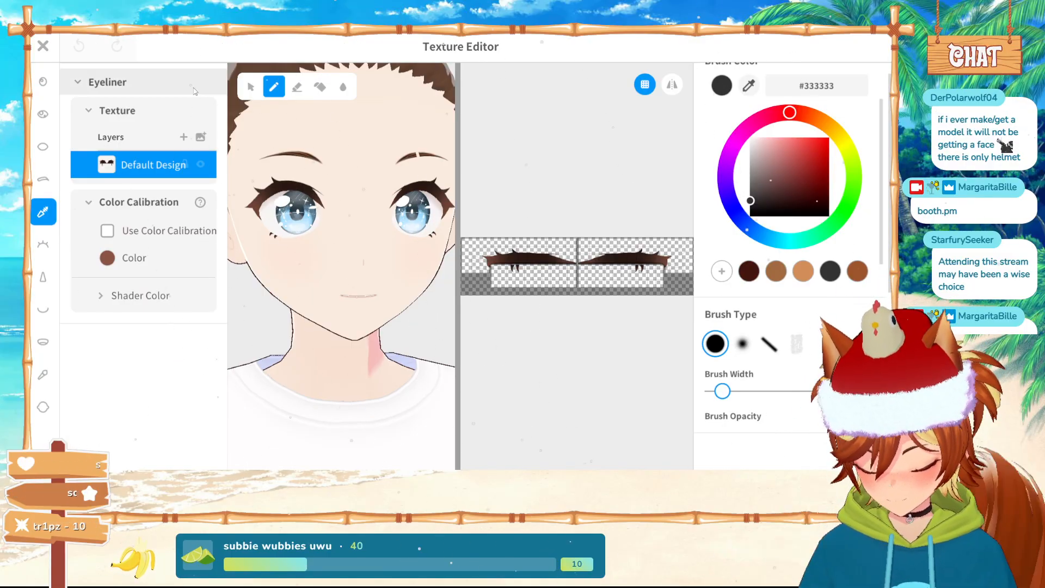
right_click(184, 168)
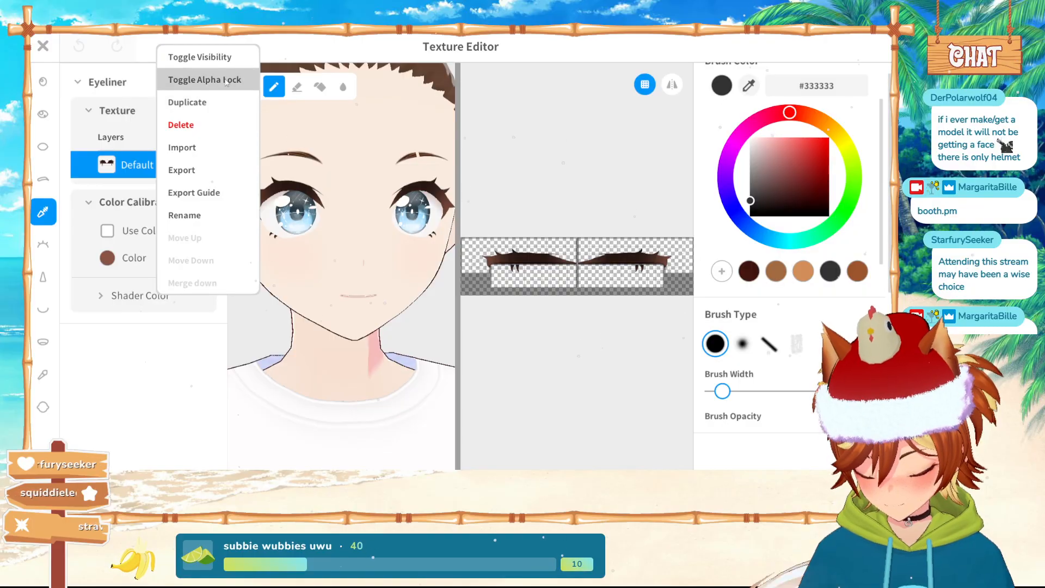
click(196, 80)
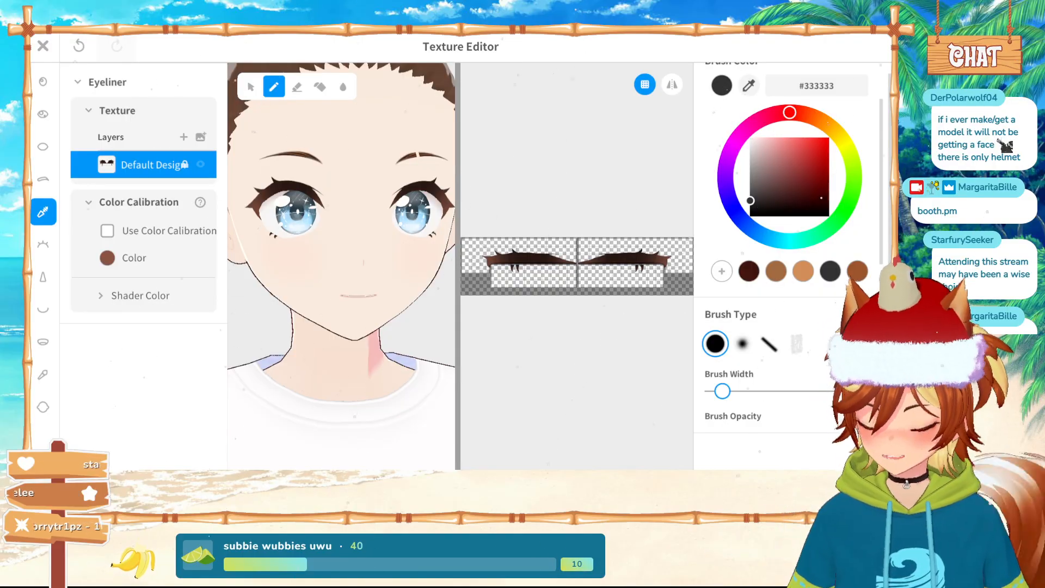
Set up a soft round brush in mint green #58EDC2 with width 111 and mirrored painting
scroll(559, 253, up, 1)
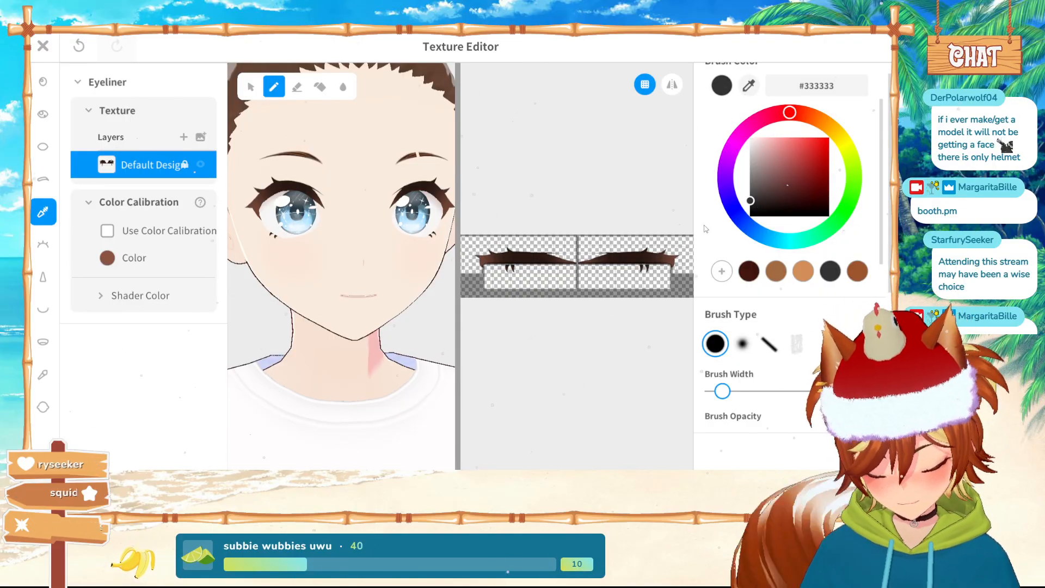
click(853, 181)
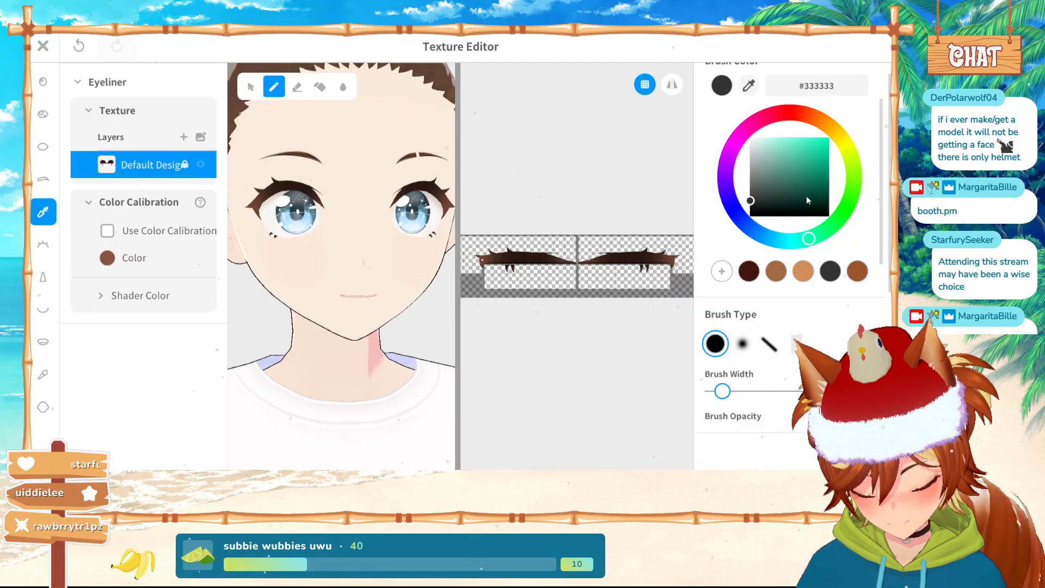
click(803, 152)
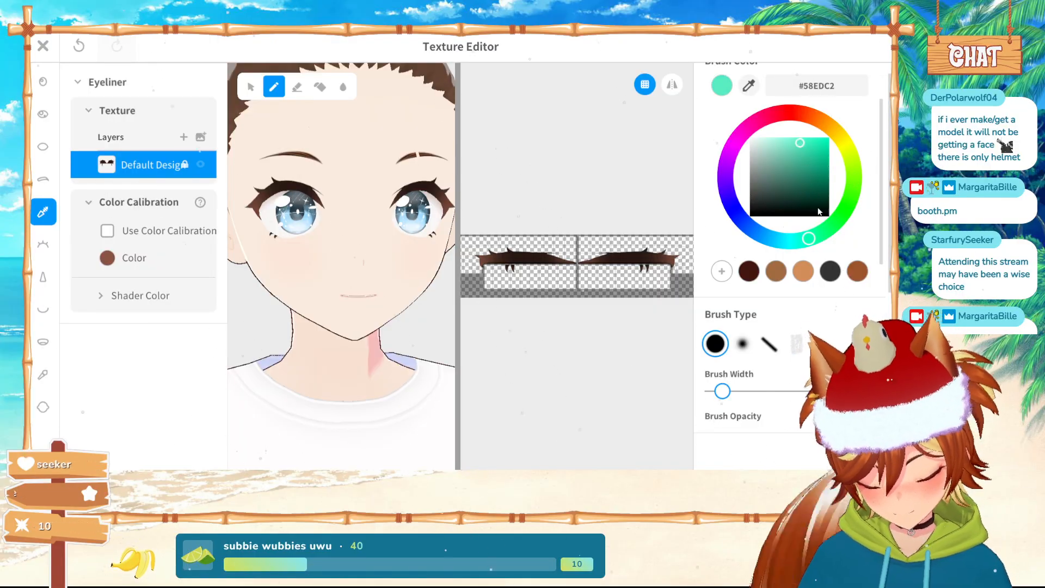
click(742, 343)
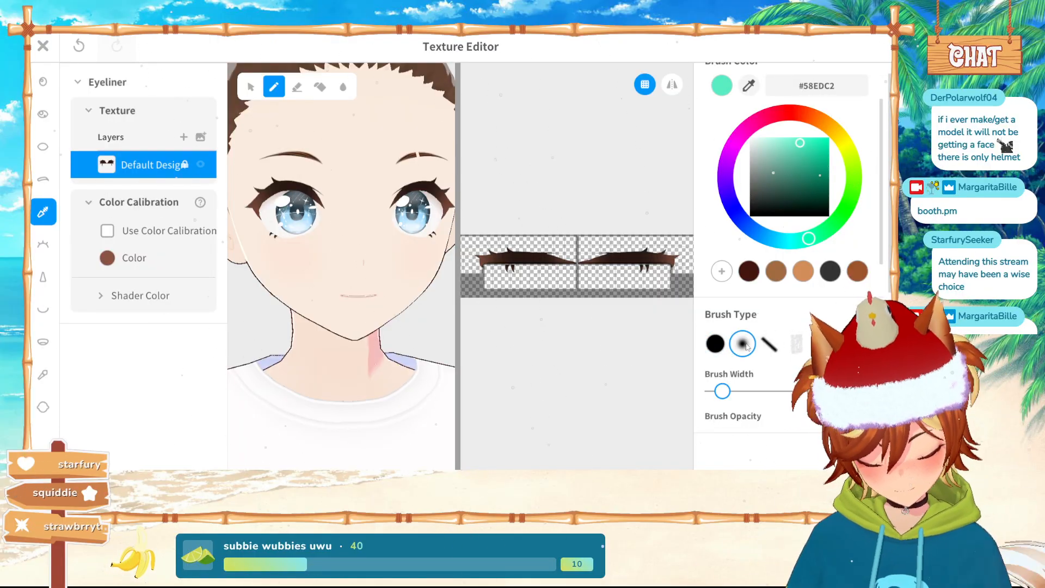
scroll(789, 245, down, 3)
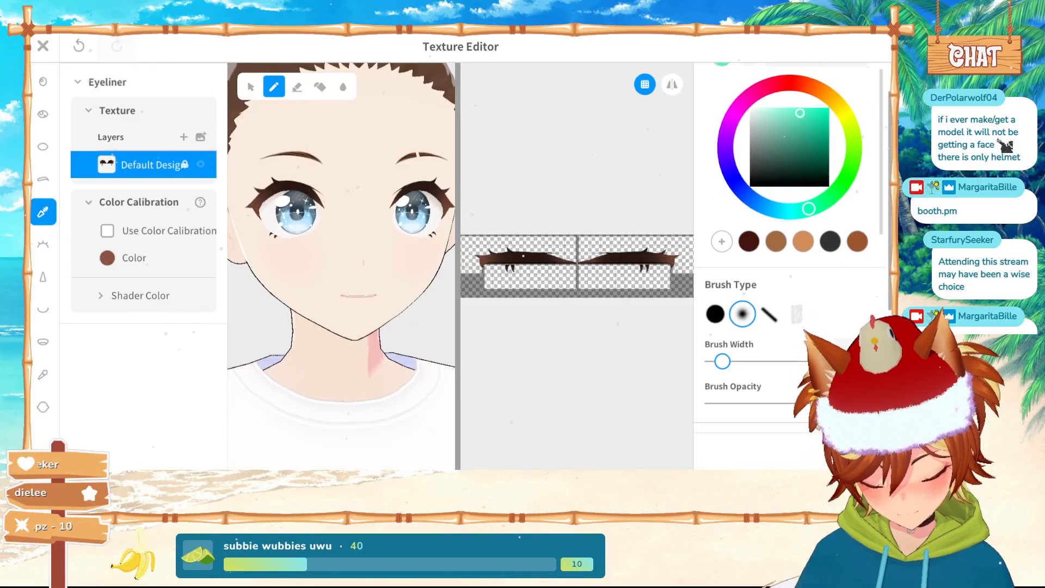
click(671, 84)
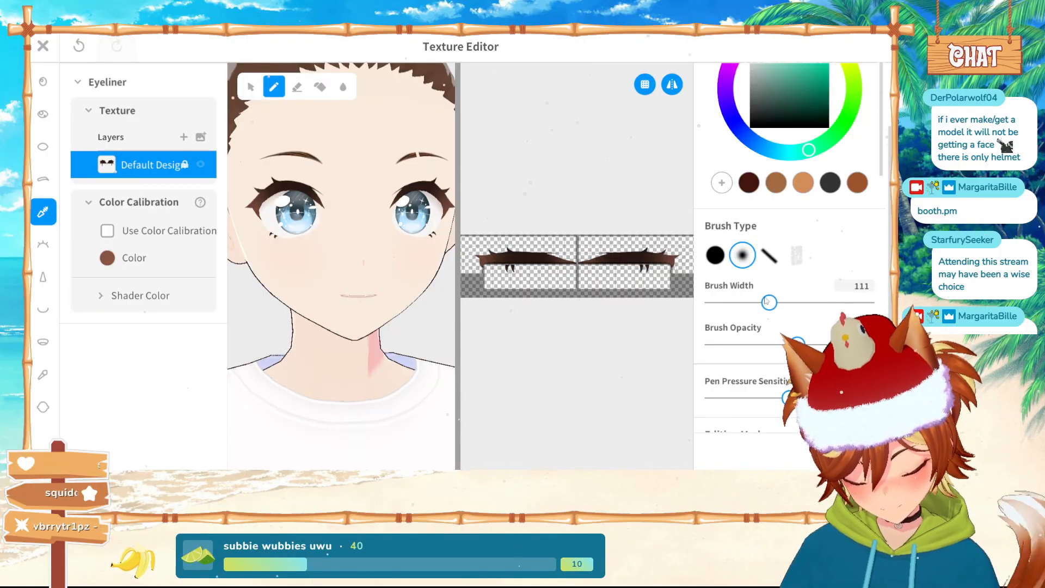
Try a mint green stroke on the outer tips of the eyeliner texture, then undo it
scroll(599, 250, up, 3)
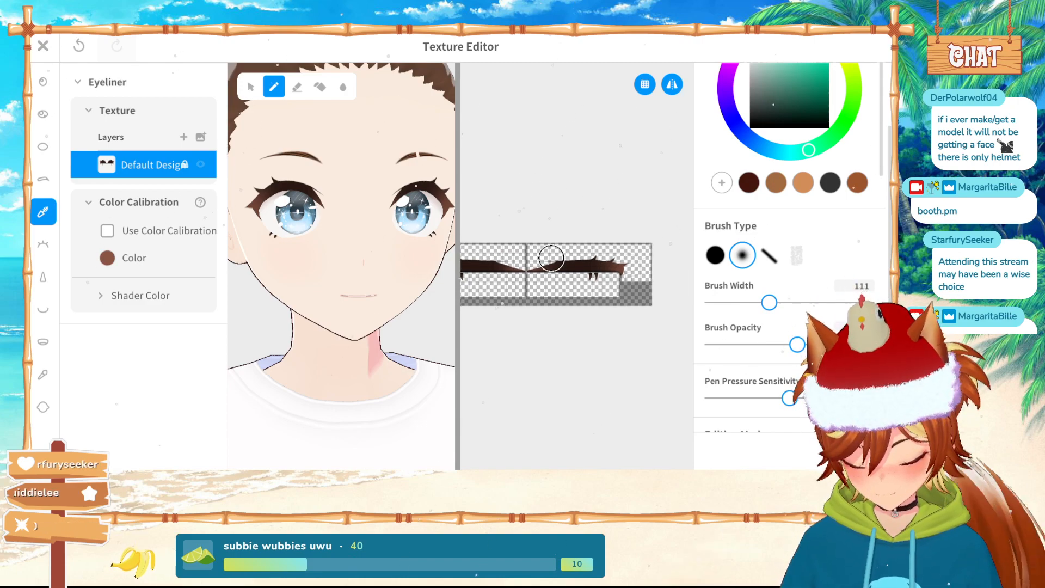
scroll(616, 268, up, 3)
middle_drag(616, 268, 574, 264)
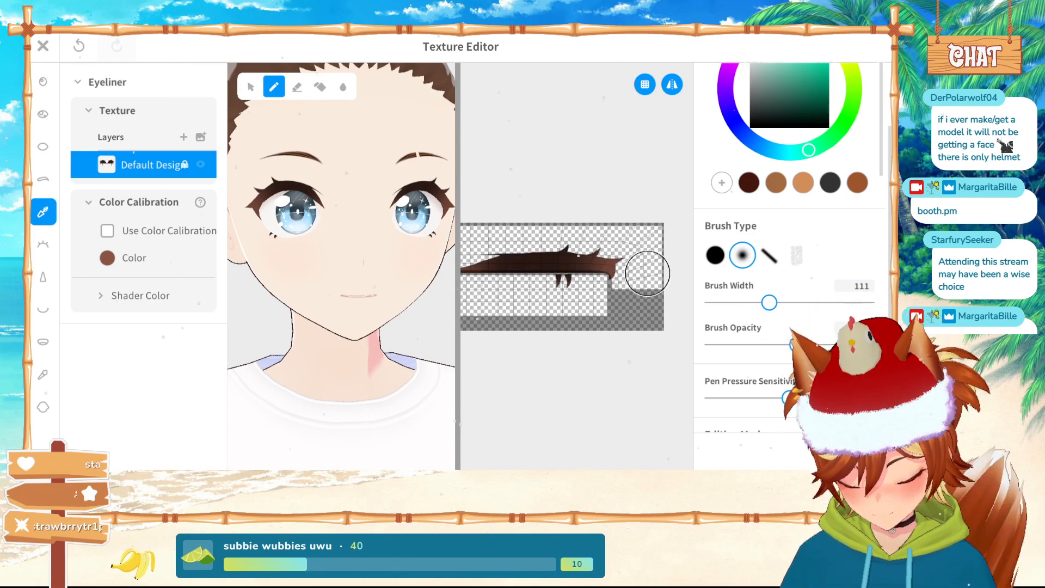
drag(647, 274, 628, 269)
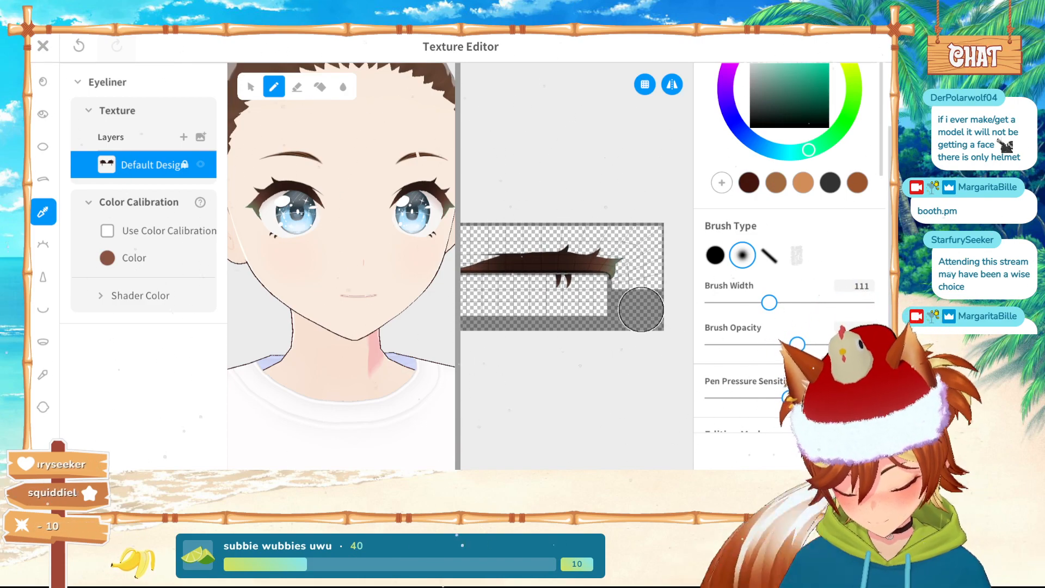
key(ctrl+z)
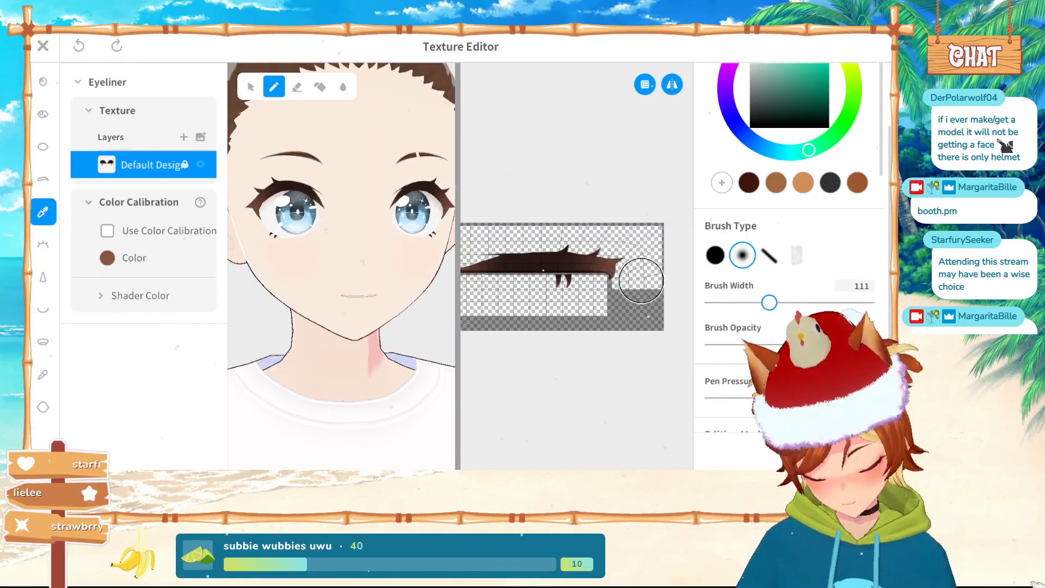
Try mint green shading on the inner corners of the eyeliner, check it on the face and undo it
scroll(640, 280, down, 2)
scroll(531, 306, up, 2)
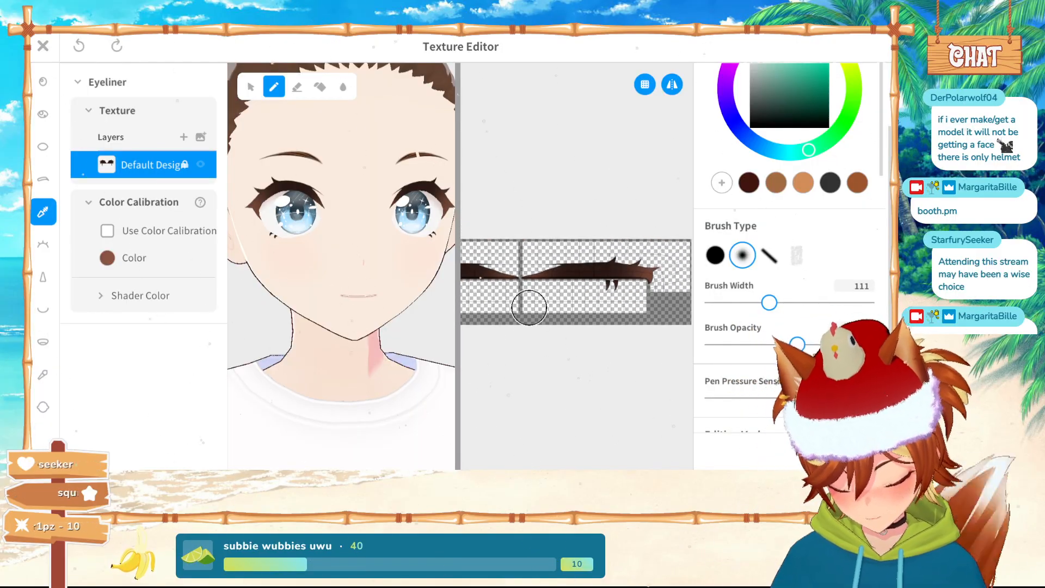
key(ctrl+y)
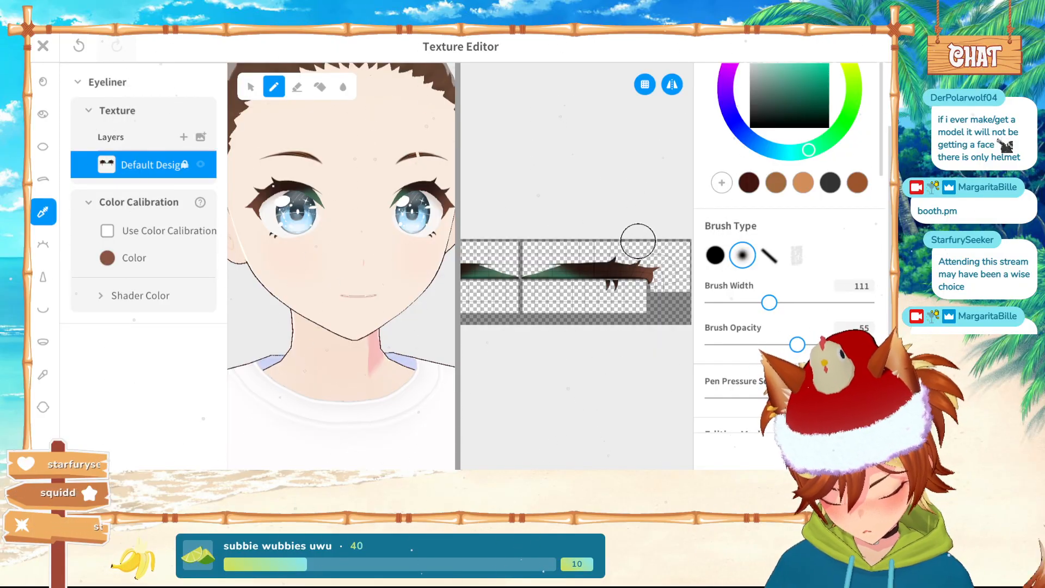
scroll(592, 329, down, 2)
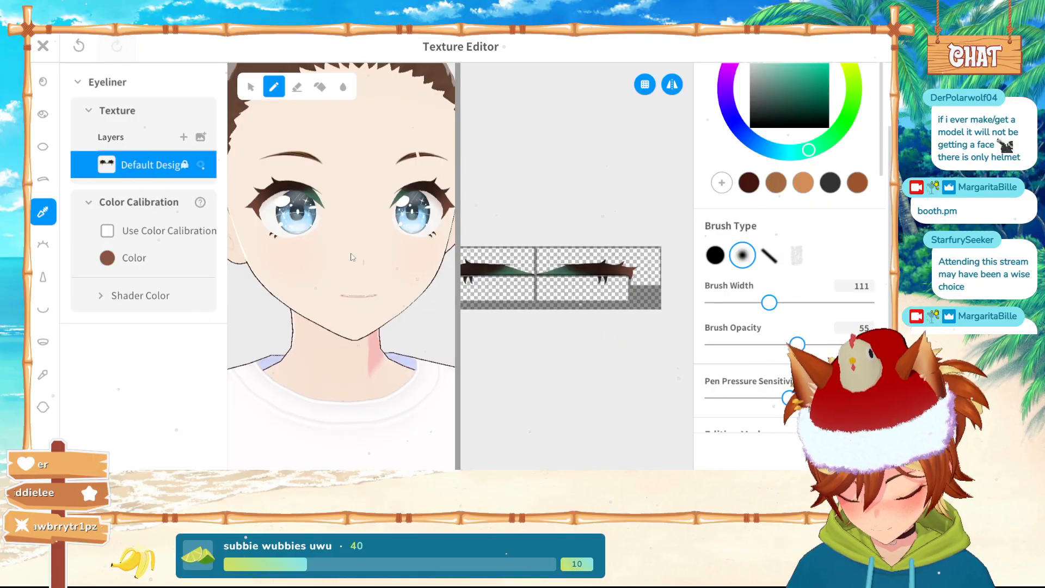
drag(351, 258, 378, 271)
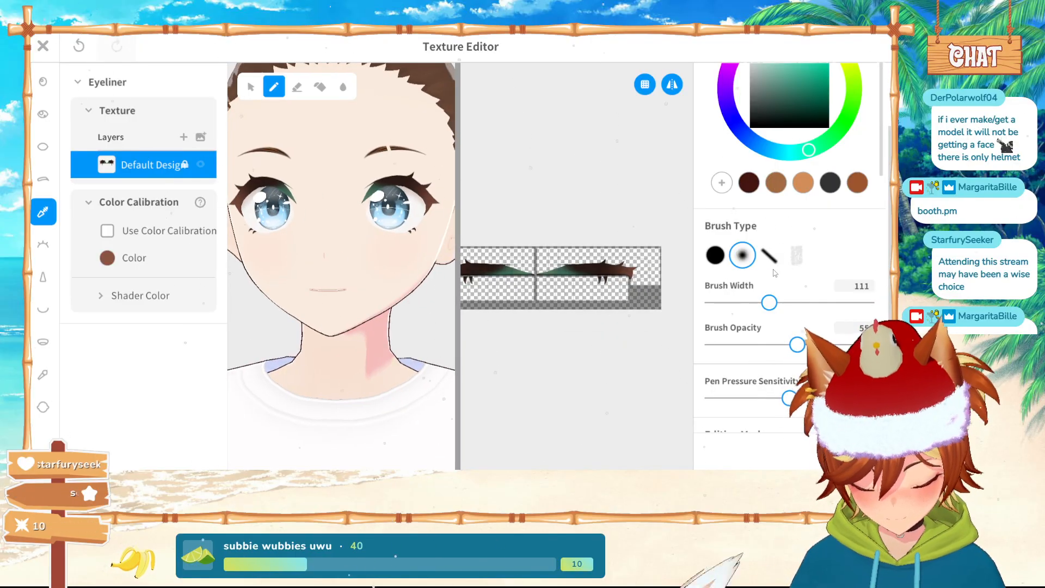
key(ctrl+z)
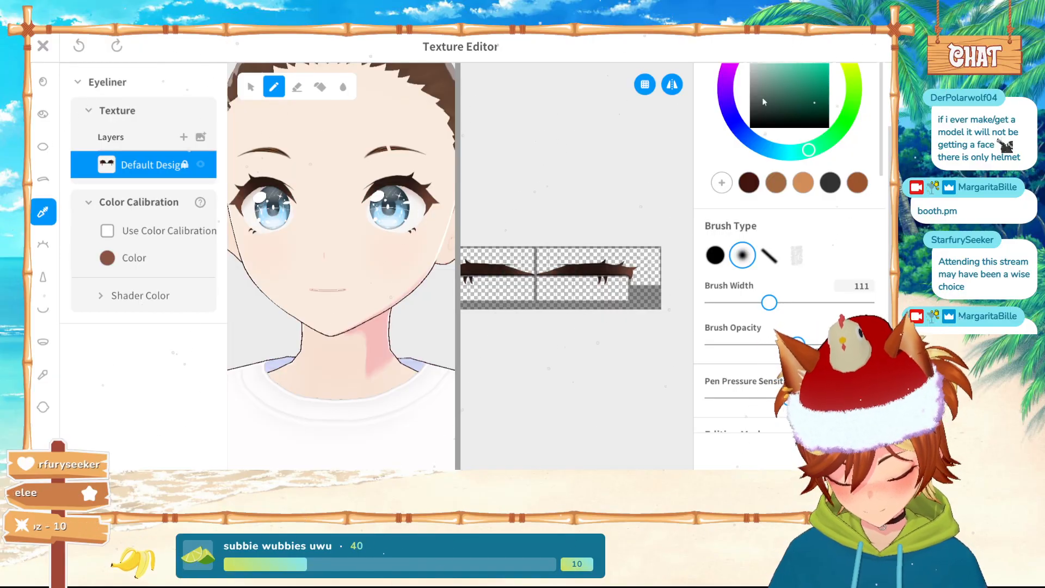
Try a darker, saturated green on the eyeliner's outer tips, check it on the face and undo the stroke
drag(635, 279, 623, 295)
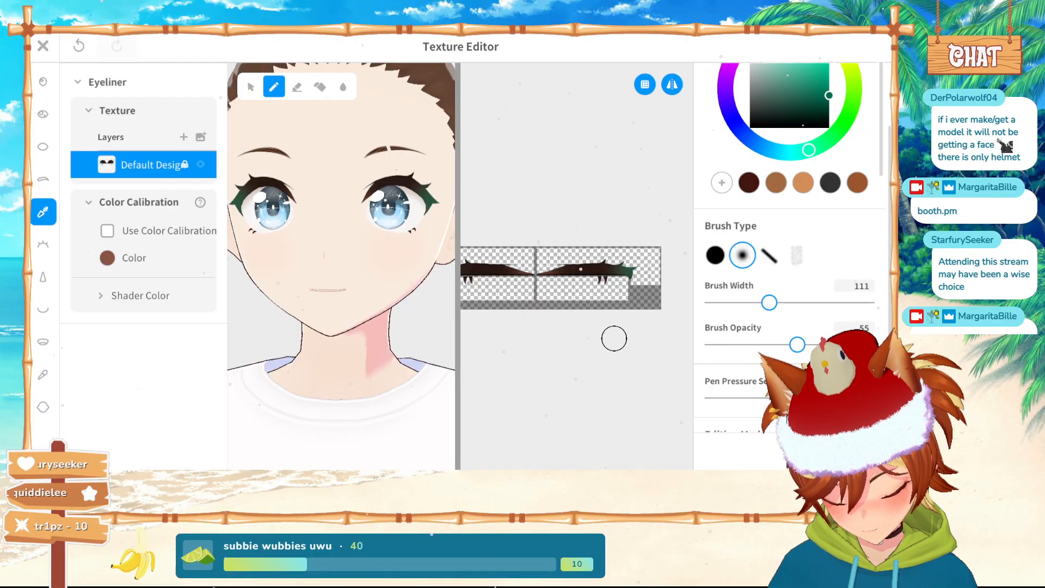
scroll(281, 272, up, 2)
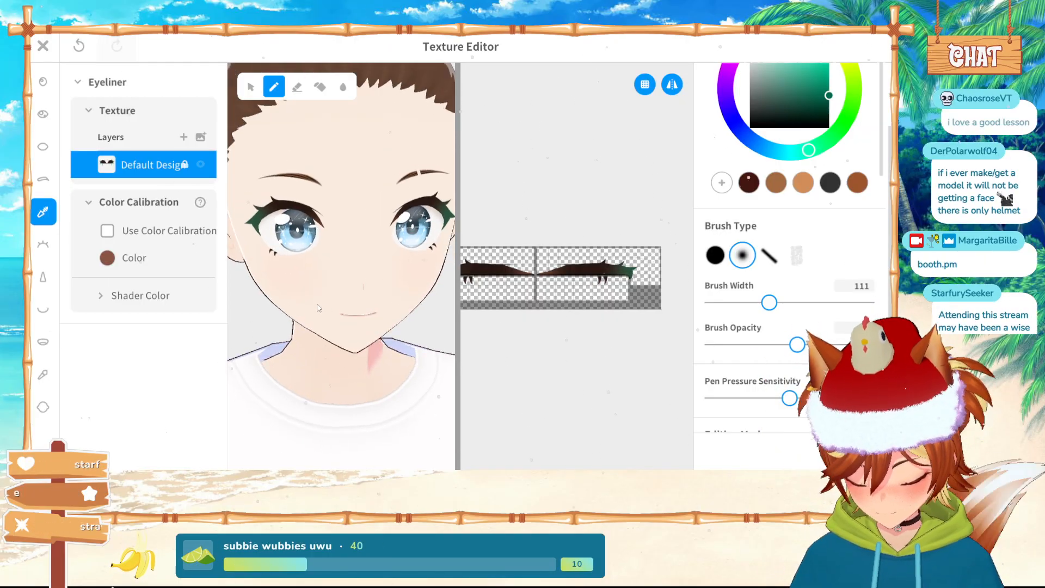
key(ctrl+z)
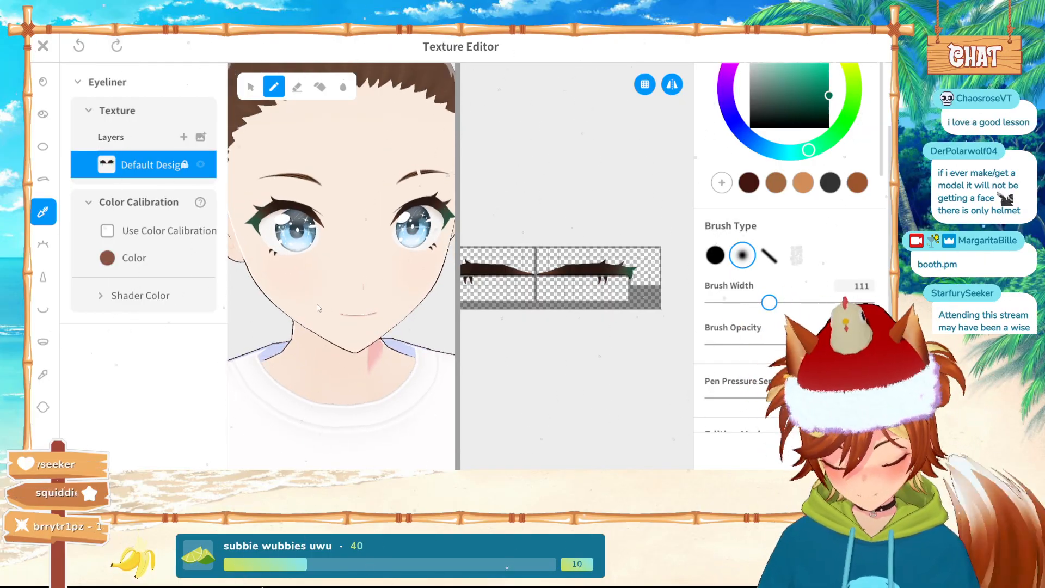
Close the texture editor without saving the eyeliner changes
click(43, 46)
scroll(429, 438, down, 2)
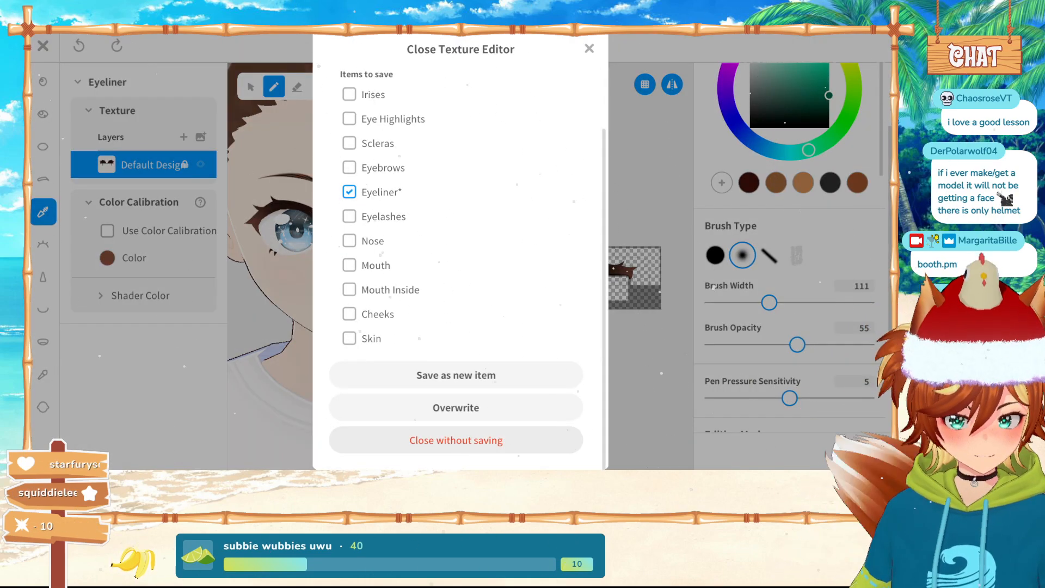
click(460, 441)
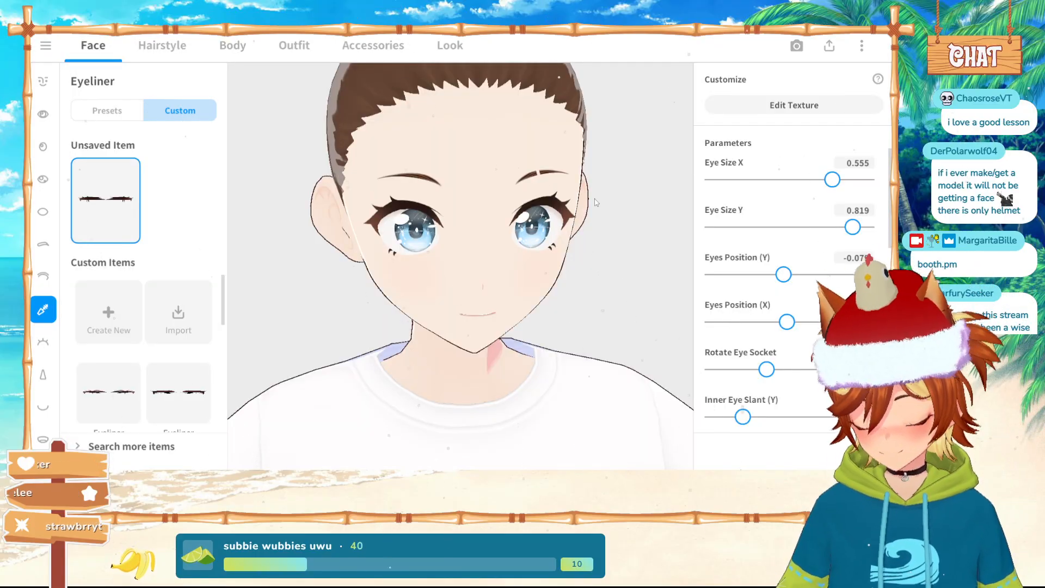
Return to the eyelid presets and try the pink-shaded one and the two faint-crease ones
drag(595, 202, 563, 314)
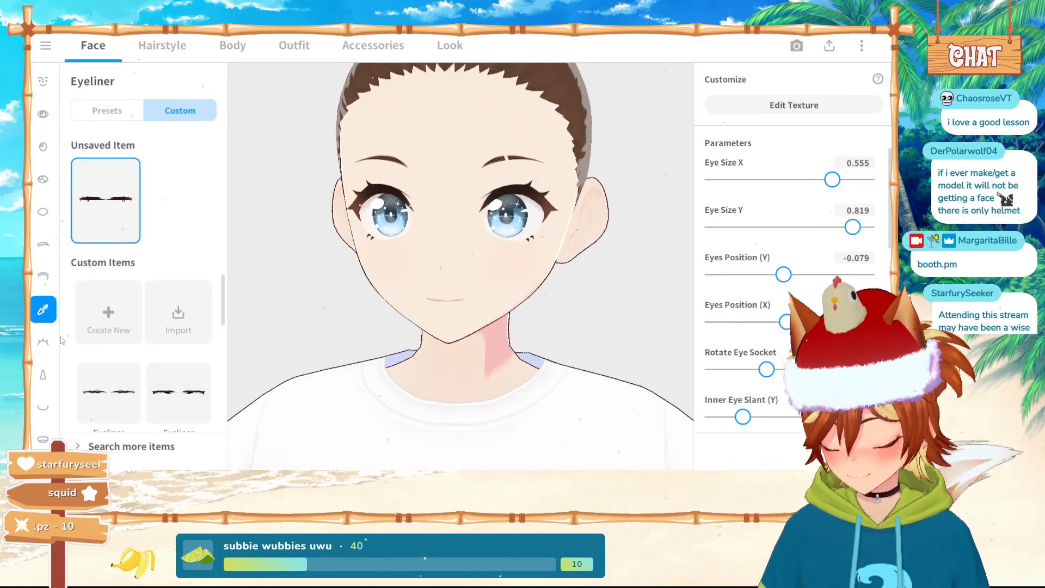
click(43, 276)
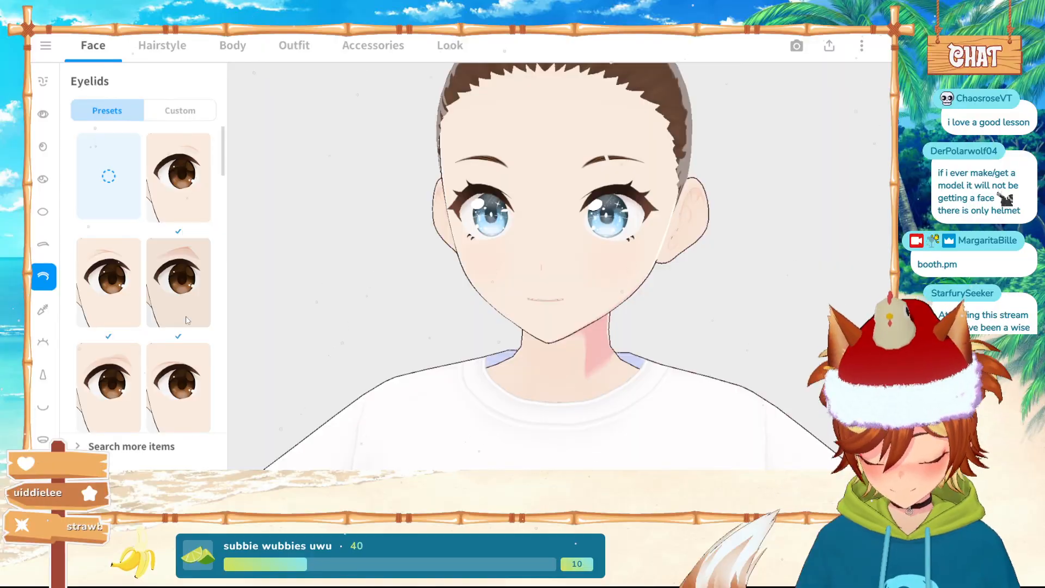
click(171, 248)
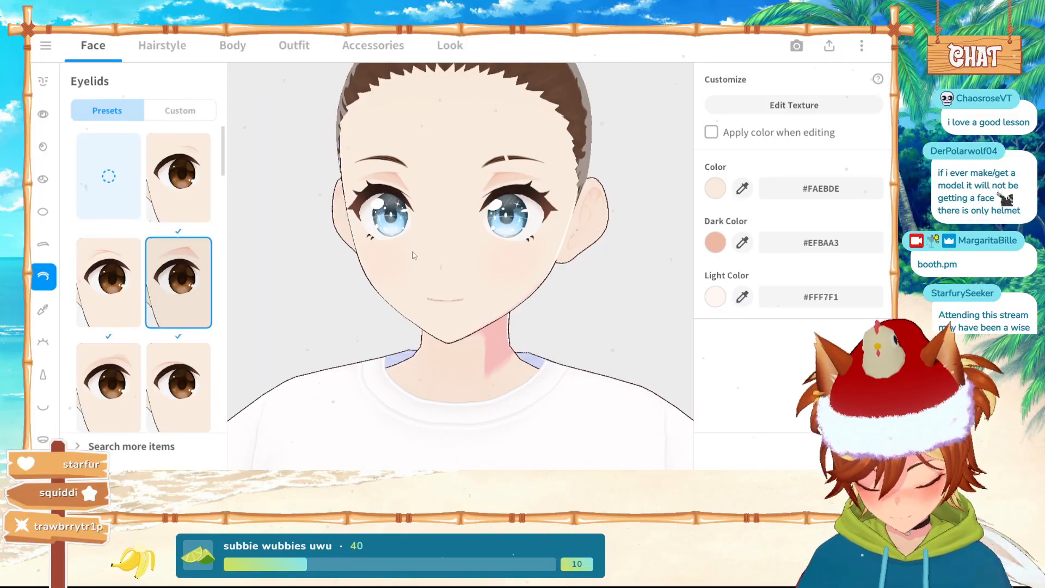
click(125, 304)
click(178, 177)
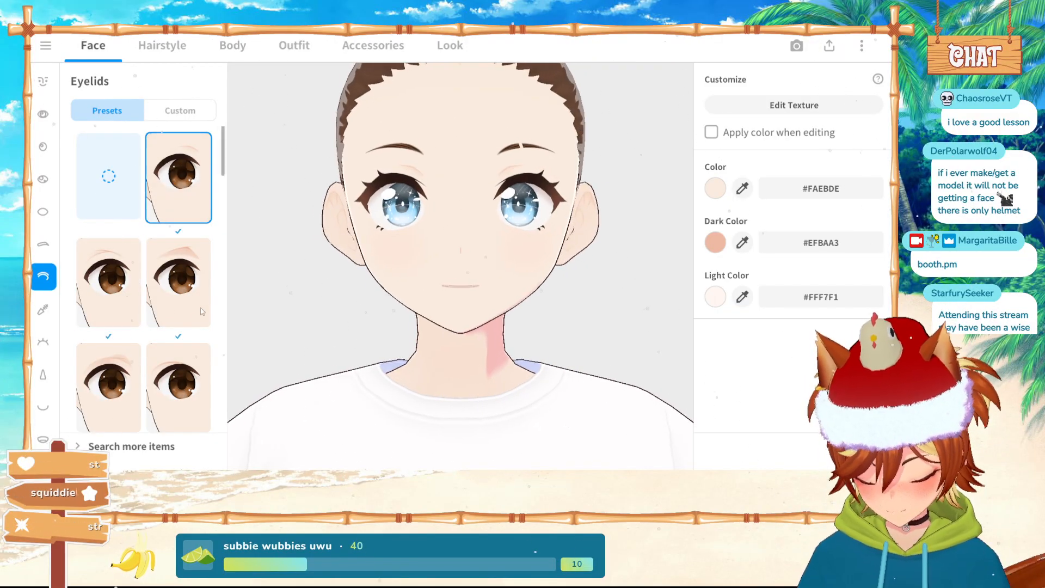
Compare further eyelid presets, including the shaded and reddish ones, and apply the subtle one with a thin crease
scroll(177, 349, down, 1)
click(176, 347)
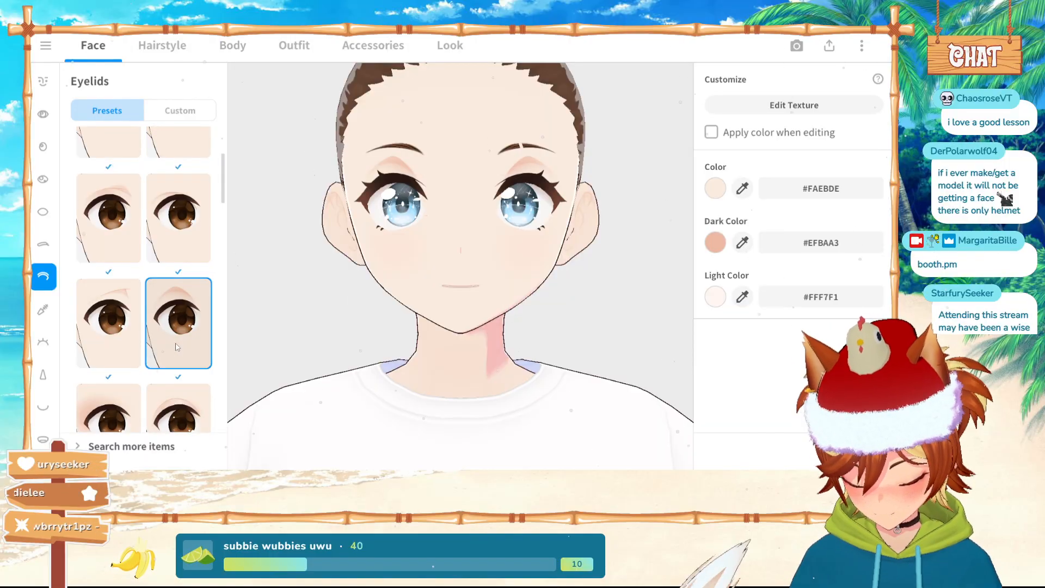
click(178, 220)
click(108, 325)
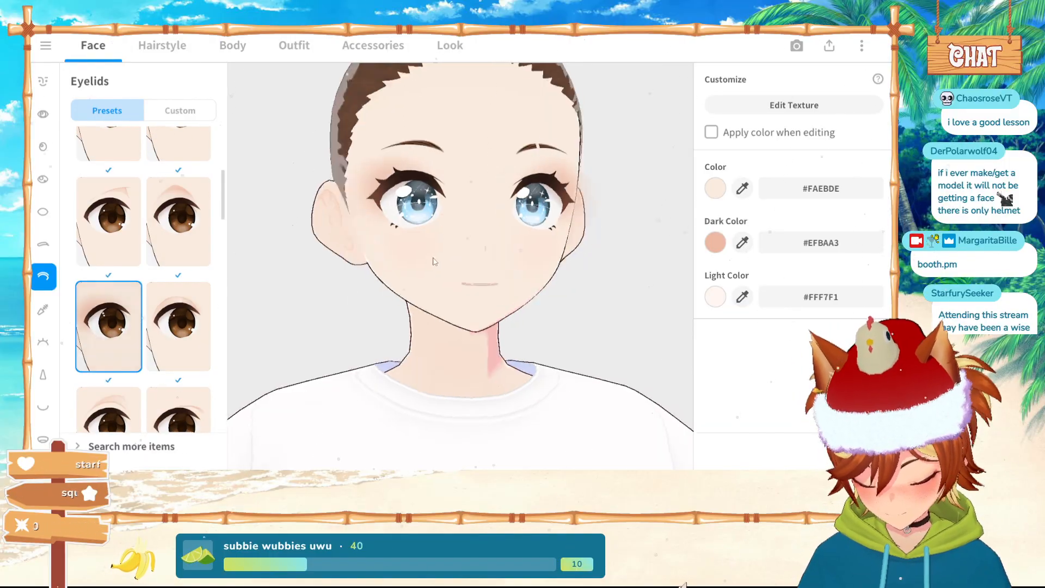
click(108, 221)
click(178, 327)
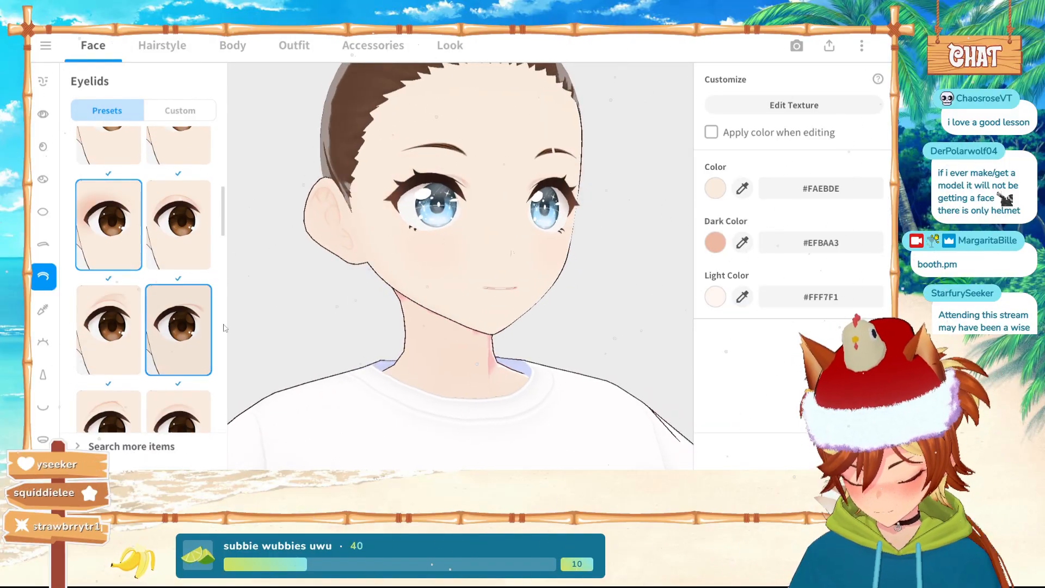
Apply the first eyelid preset after the empty option, the one with a faint crease above the eye
scroll(170, 293, up, 8)
scroll(191, 211, down, 1)
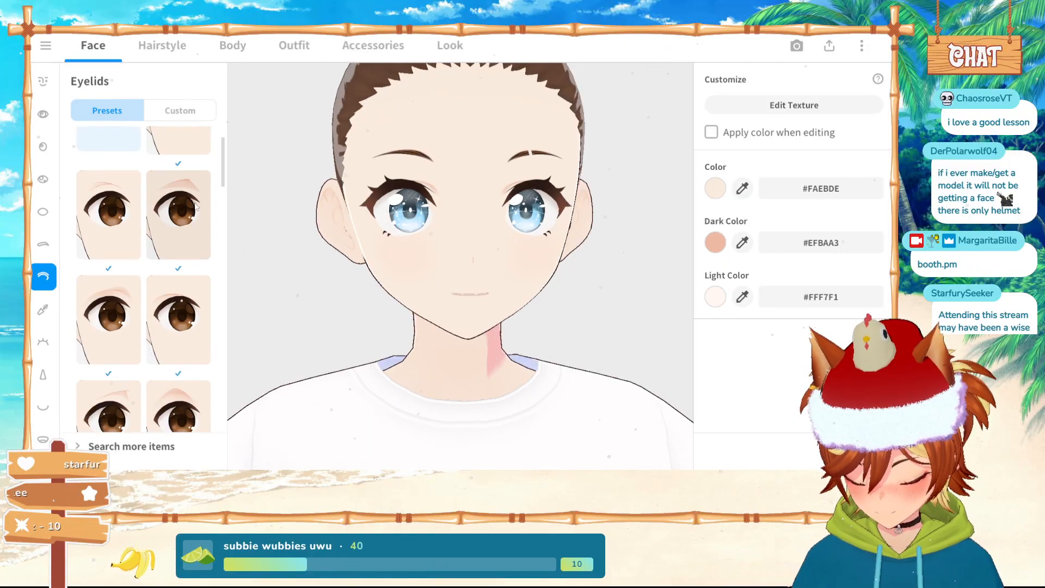
scroll(196, 206, up, 1)
click(192, 189)
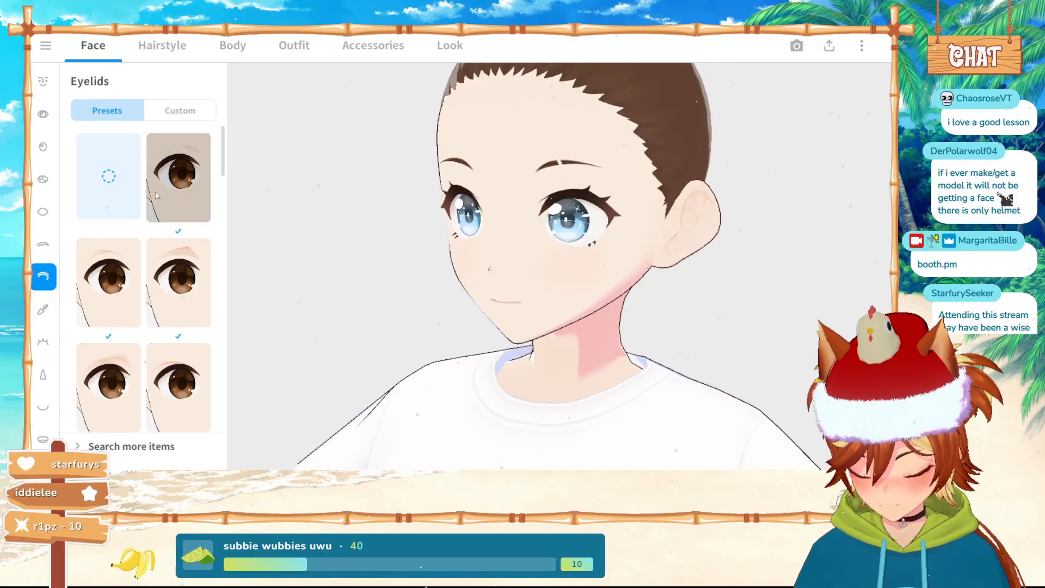
click(156, 196)
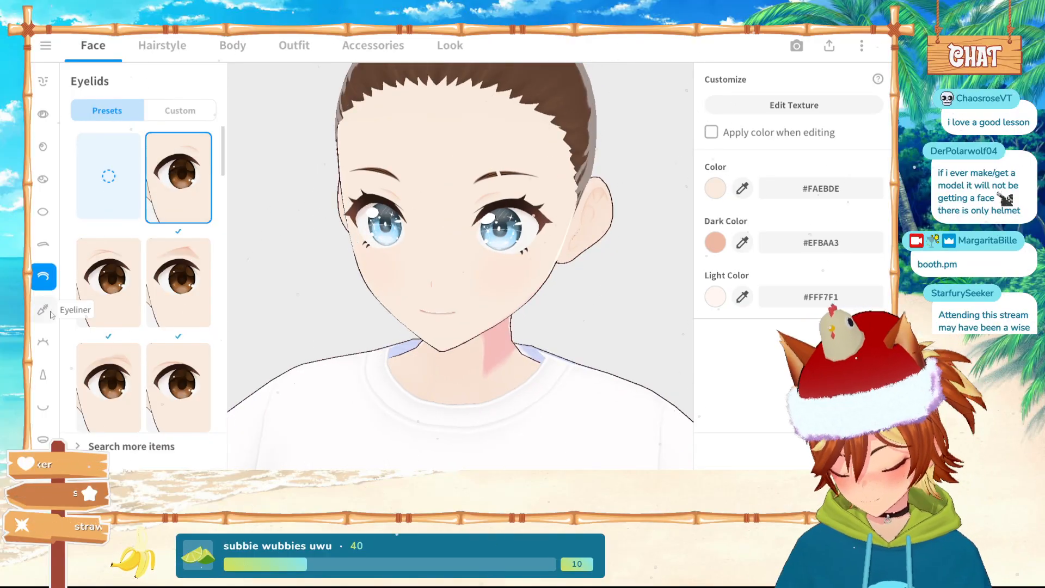
Bring up the eyelash presets and try the long outer lashes, the butterfly lace, the dark lace and the full lashes
click(43, 310)
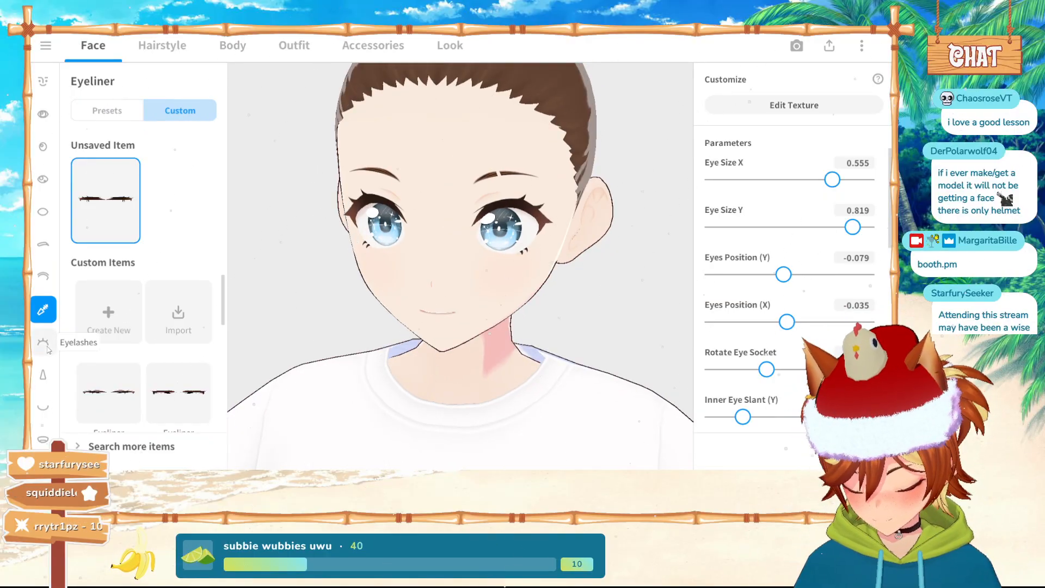
click(47, 348)
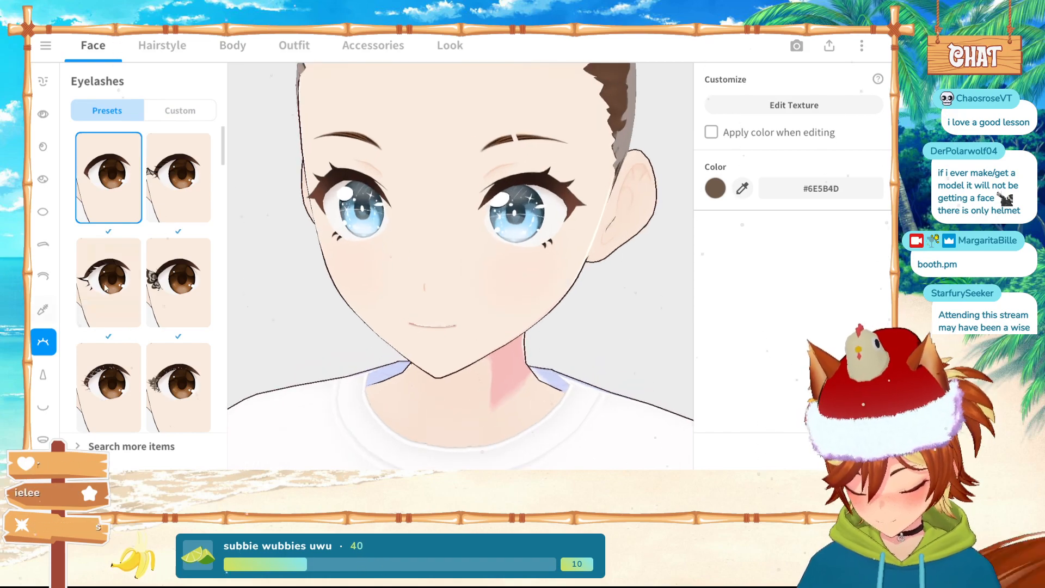
click(106, 287)
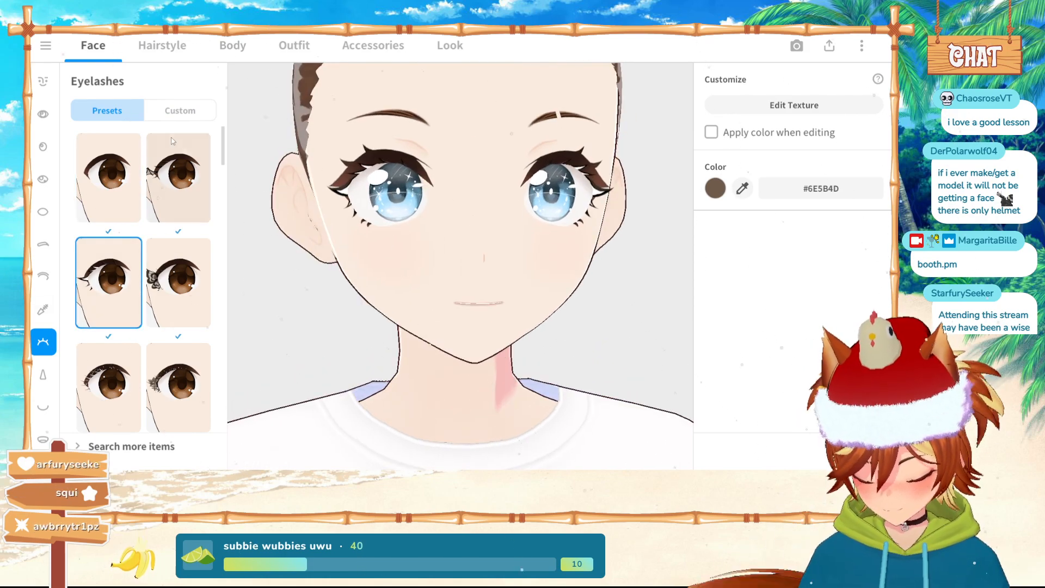
click(179, 174)
click(160, 289)
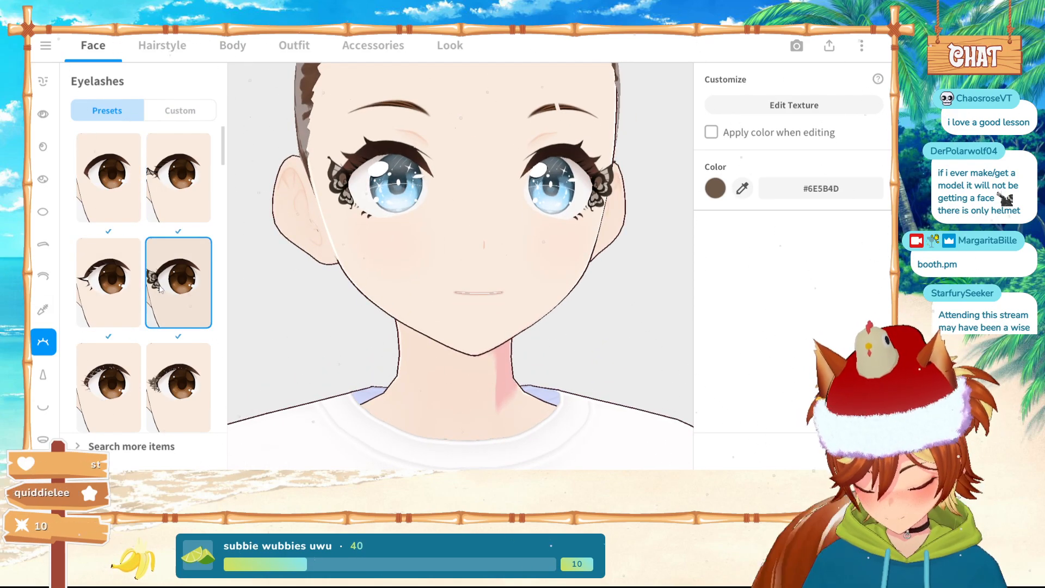
scroll(158, 289, down, 2)
click(186, 309)
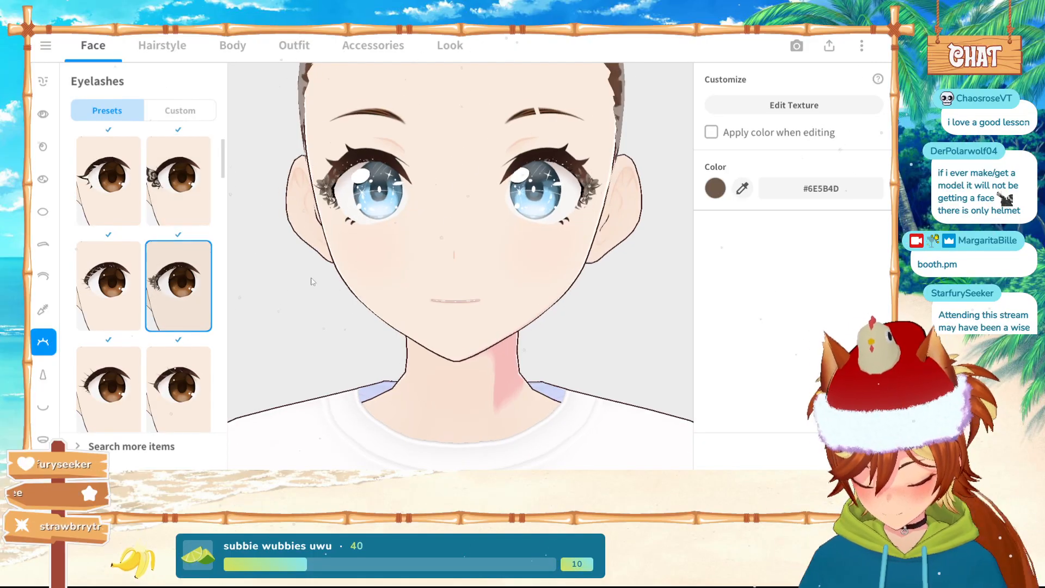
click(108, 285)
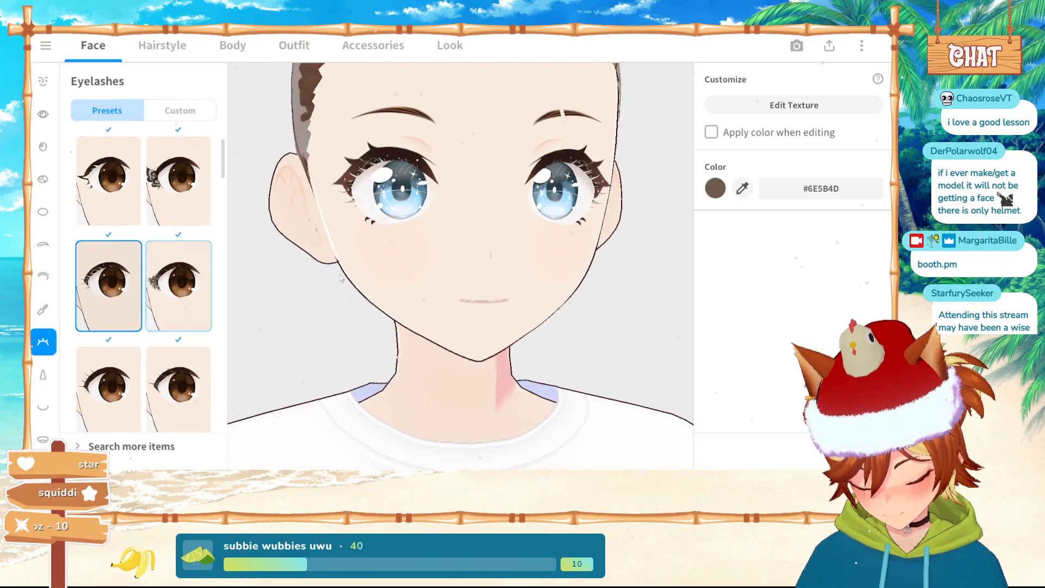
Compare the simpler eyelash presets further down the list and apply the one with short, winged outer lashes
scroll(141, 379, down, 3)
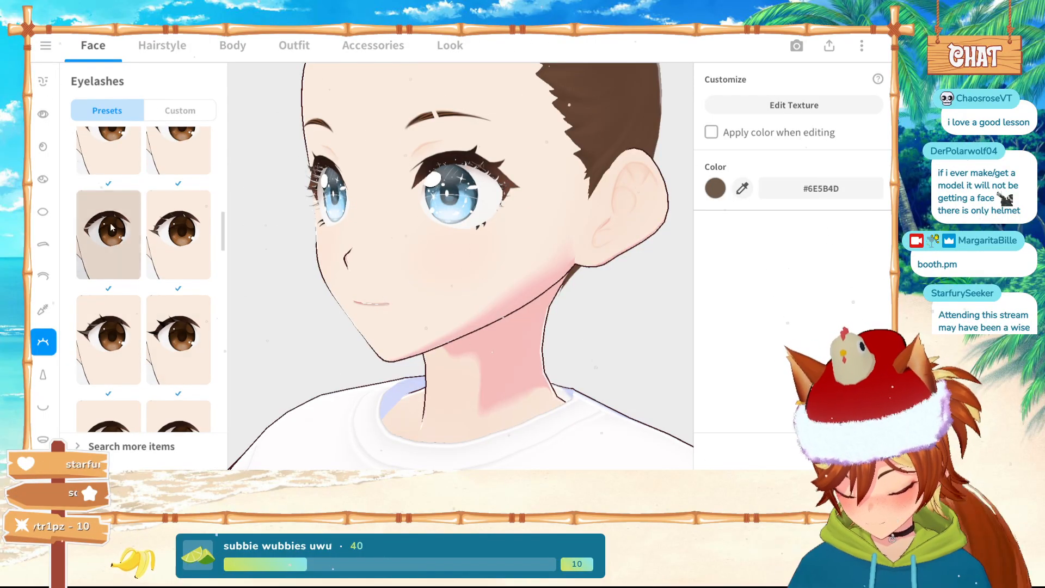
click(136, 234)
click(178, 234)
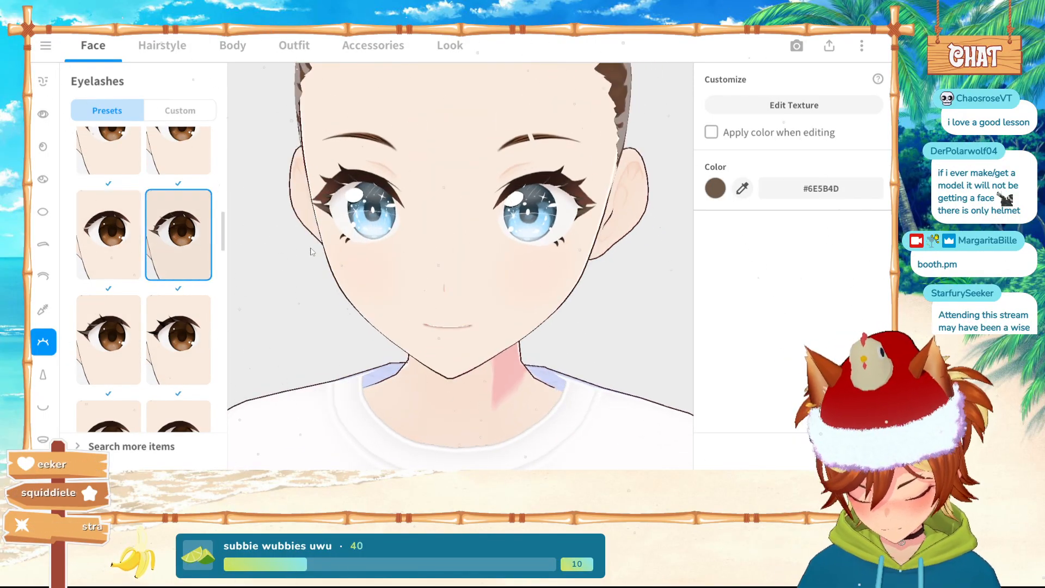
click(122, 251)
click(168, 241)
right_drag(506, 245, 400, 242)
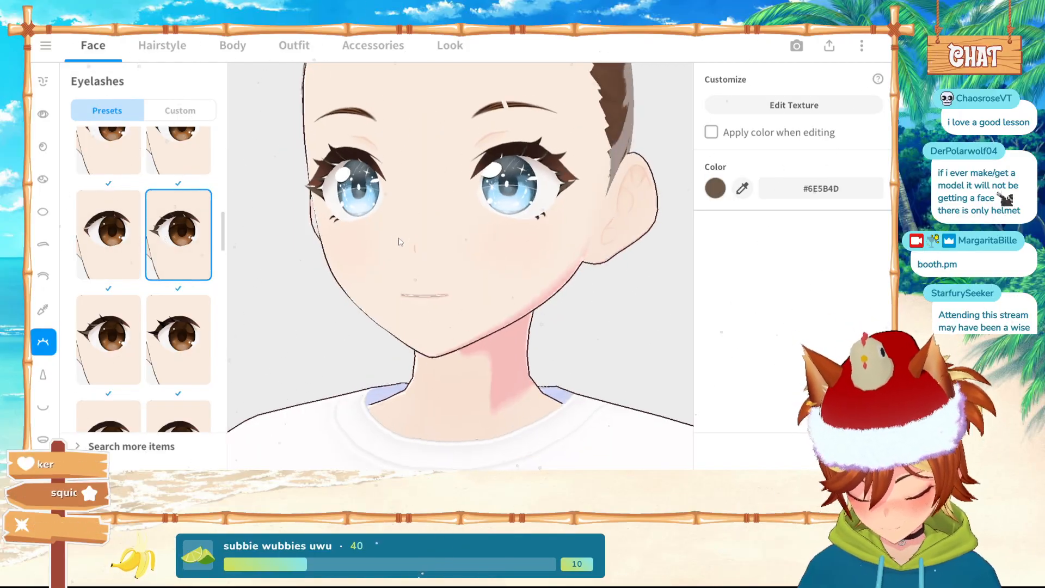
scroll(400, 242, down, 5)
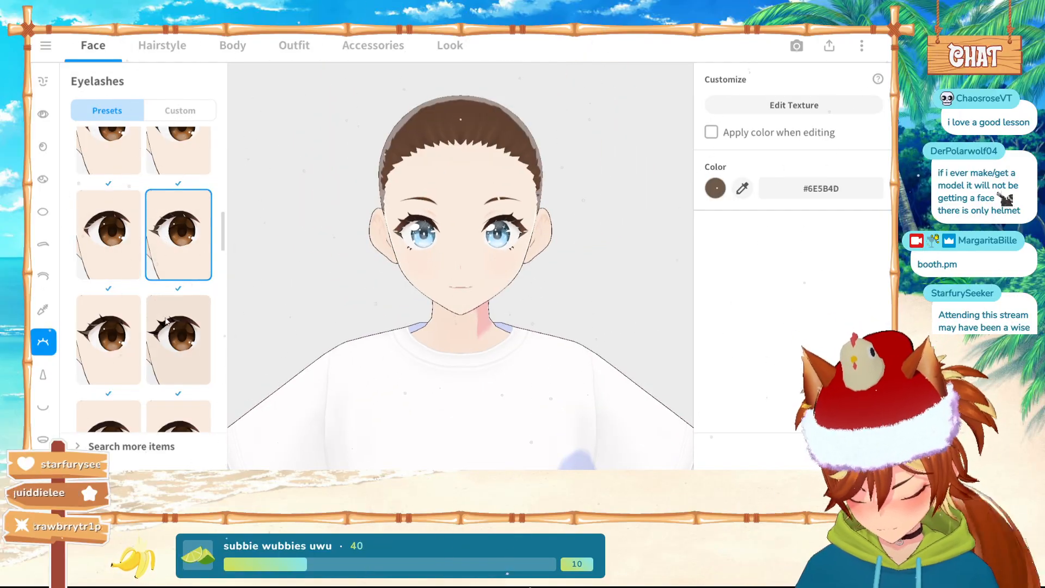
scroll(167, 321, down, 1)
Compare several nose presets and apply the one with soft pinkish shading around the nose
click(41, 375)
scroll(335, 318, up, 4)
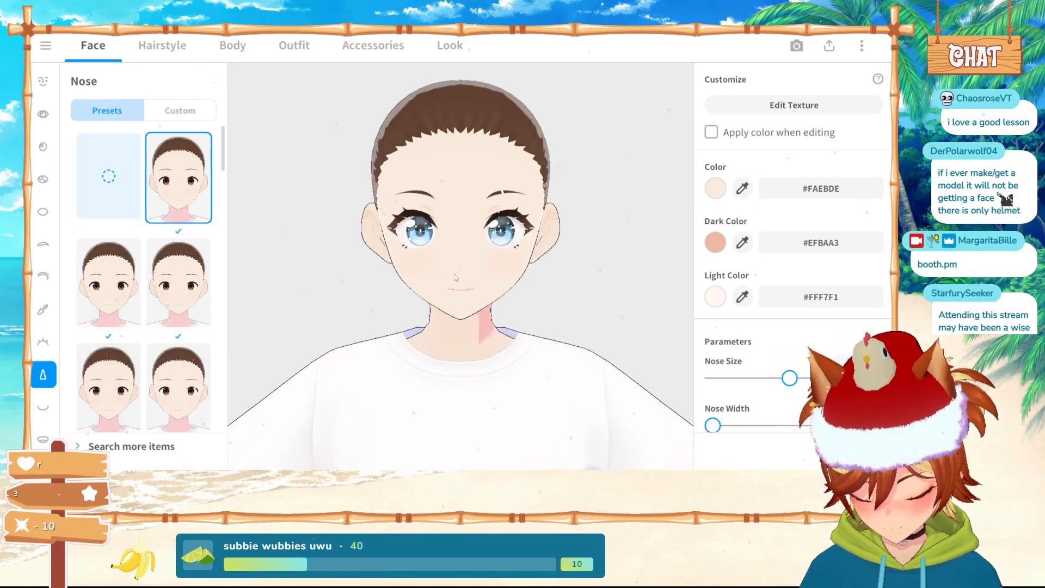
scroll(174, 273, down, 4)
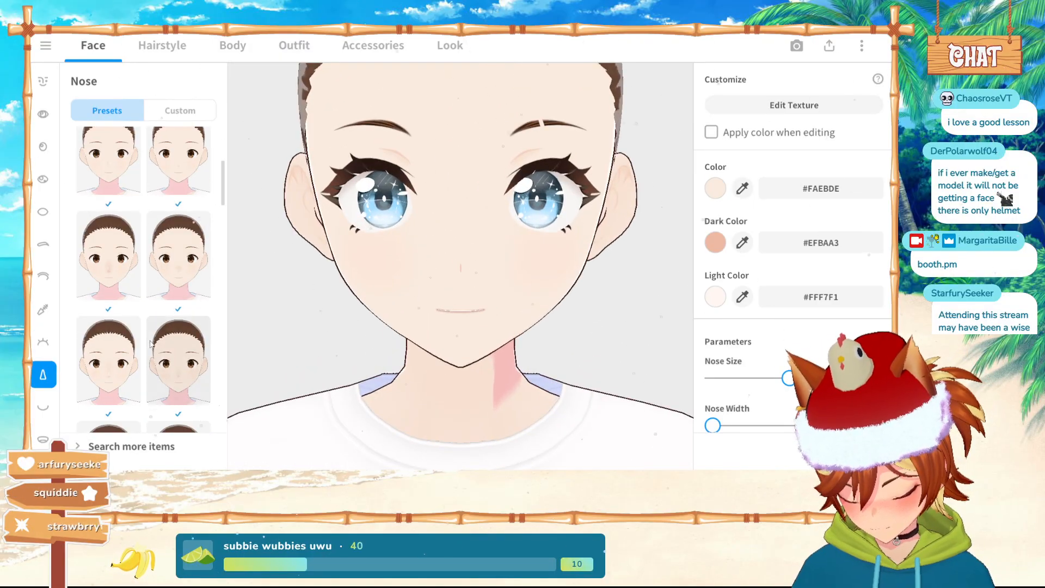
click(108, 256)
click(186, 255)
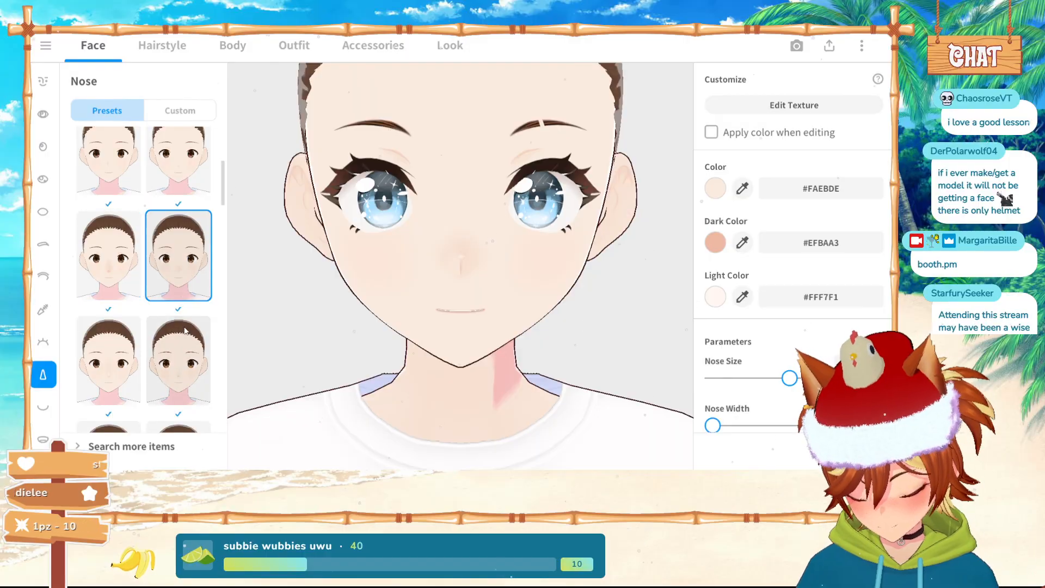
click(185, 331)
click(173, 245)
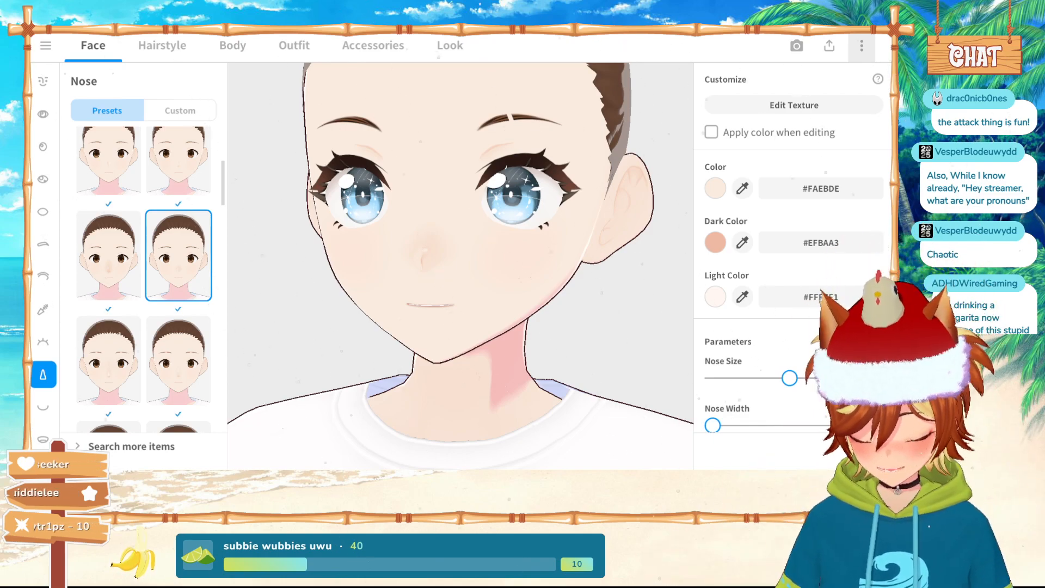
Examine the nose from the front, three-quarter and both profile views
drag(340, 353, 359, 352)
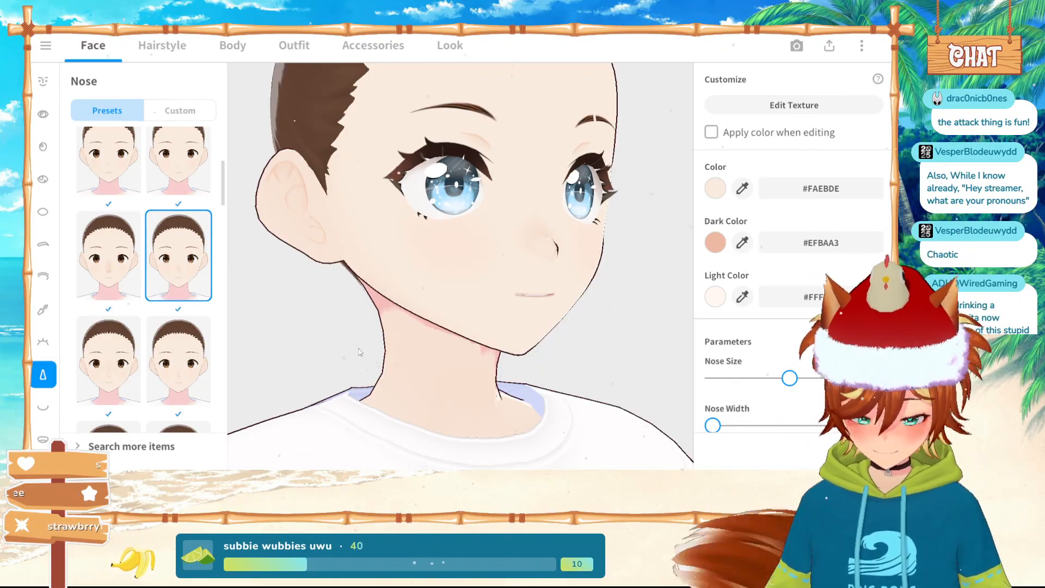
right_drag(359, 352, 492, 301)
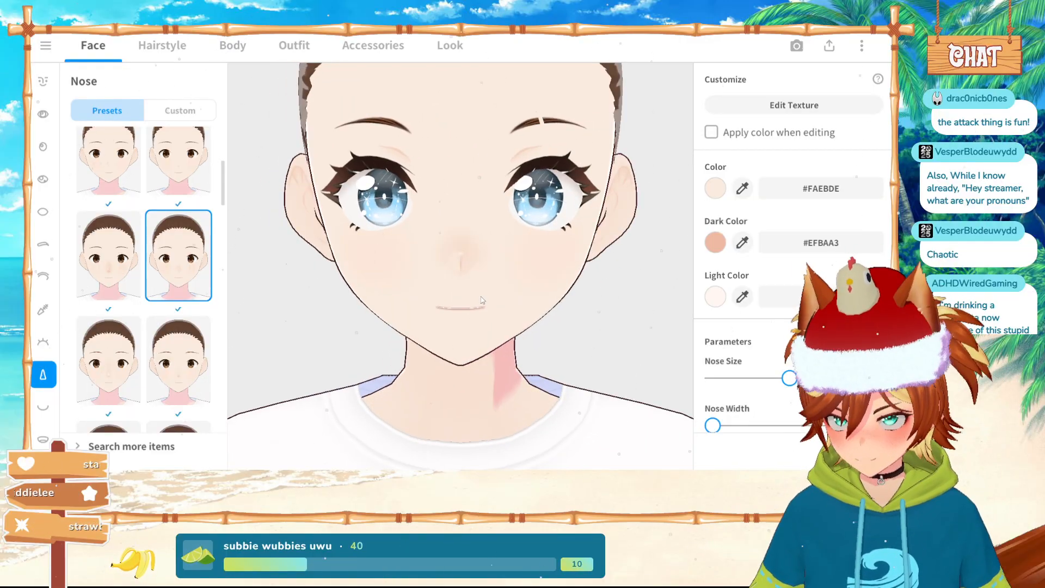
right_drag(517, 328, 509, 216)
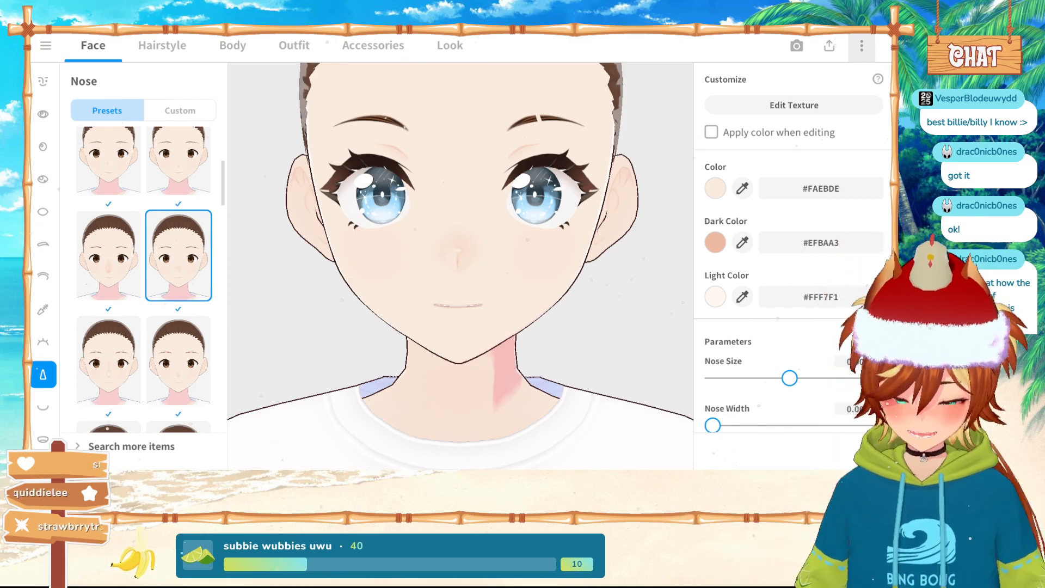
right_drag(326, 287, 422, 305)
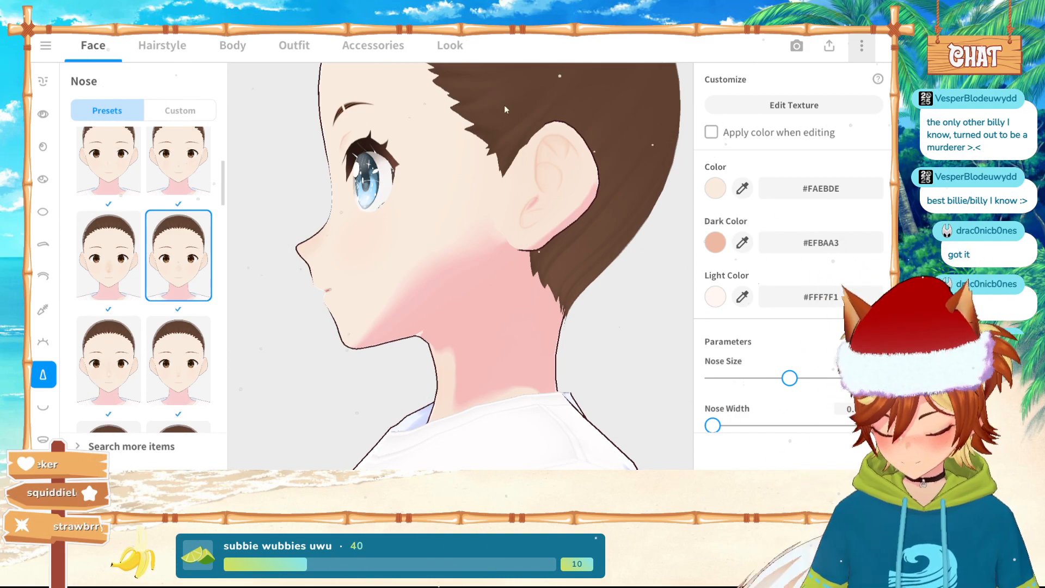
right_drag(381, 191, 421, 195)
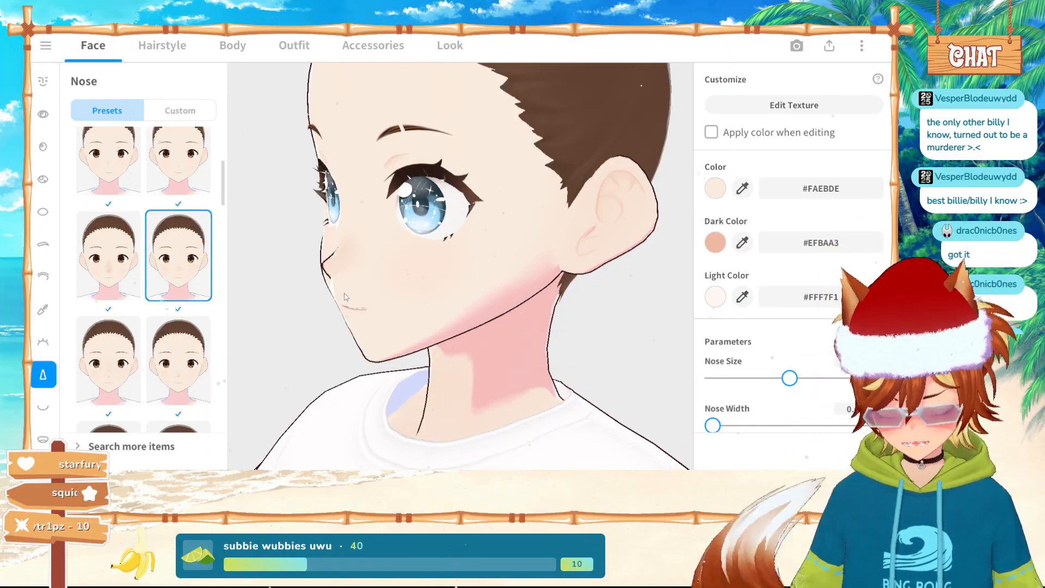
right_drag(312, 356, 387, 356)
scroll(321, 351, down, 3)
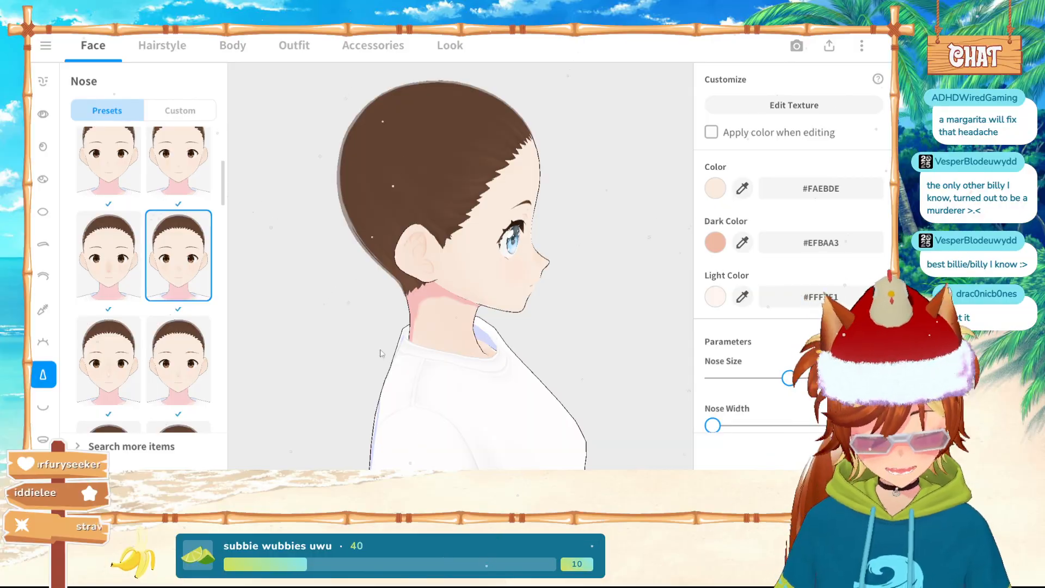
drag(455, 407, 391, 364)
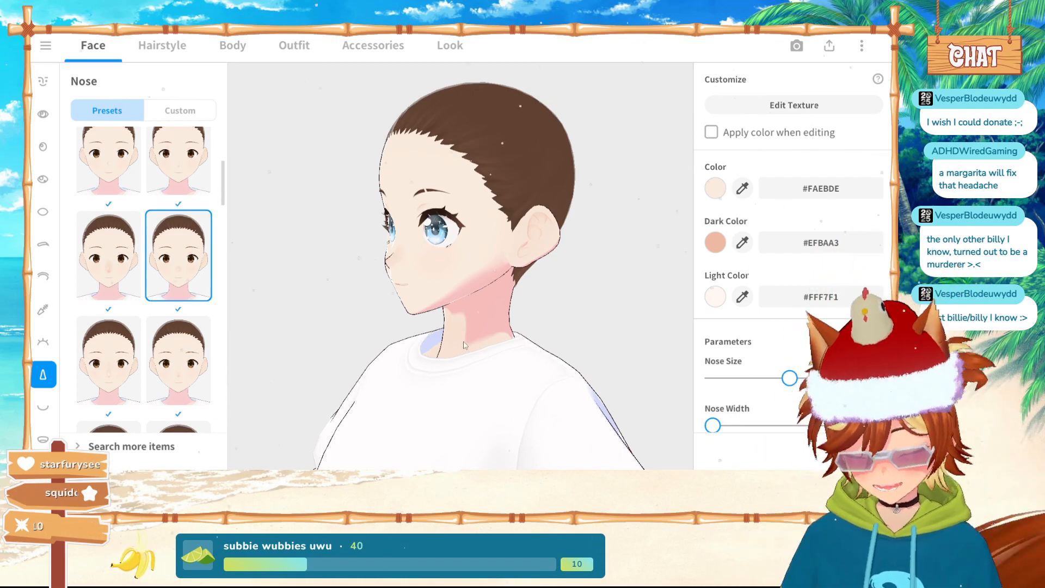
Browse the mouth presets and apply the slightly smiling one near the end of the list
click(36, 412)
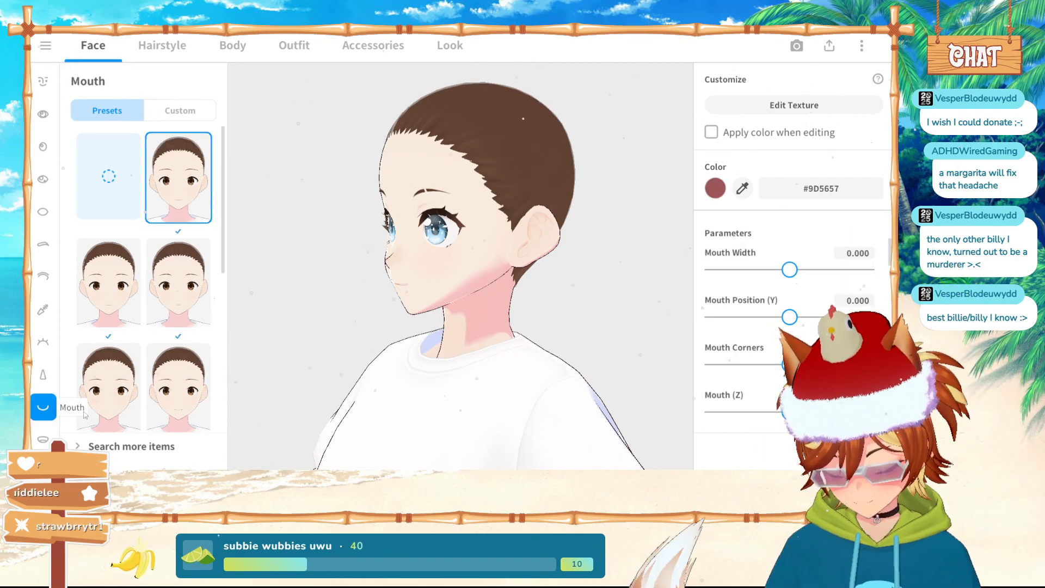
scroll(44, 375, down, 3)
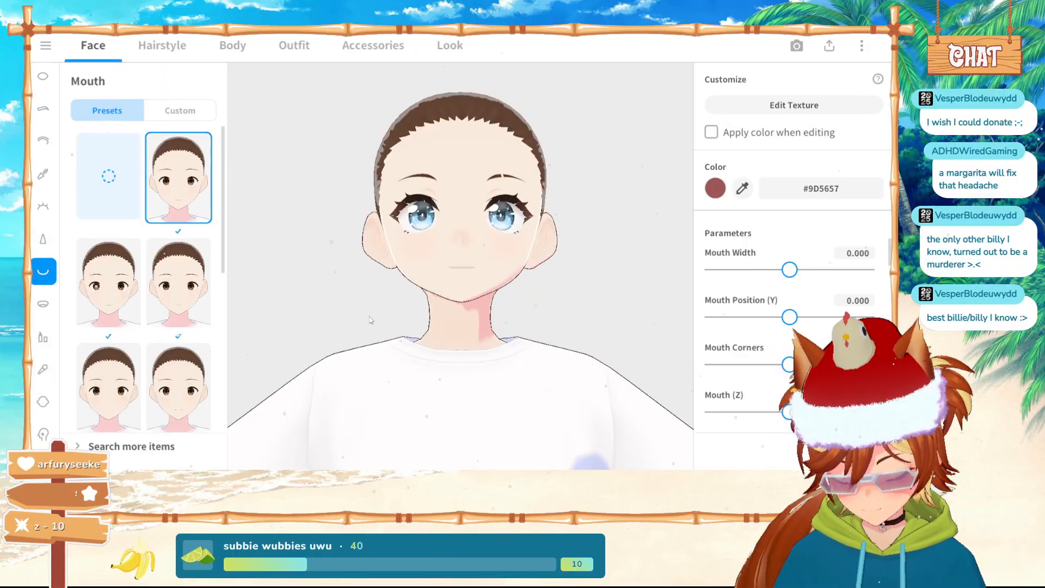
scroll(482, 289, up, 3)
right_drag(483, 287, 470, 285)
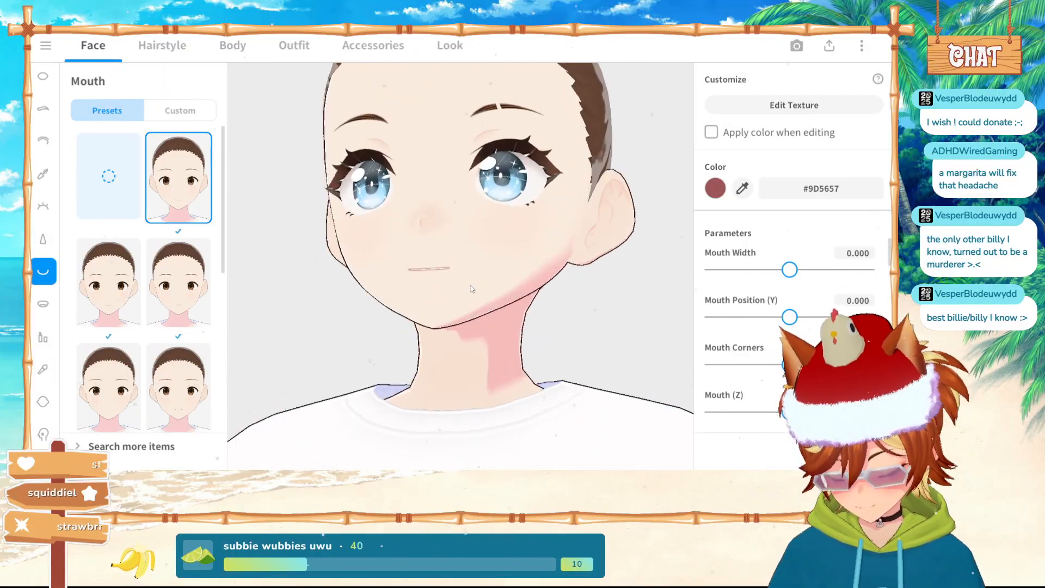
click(44, 304)
click(44, 275)
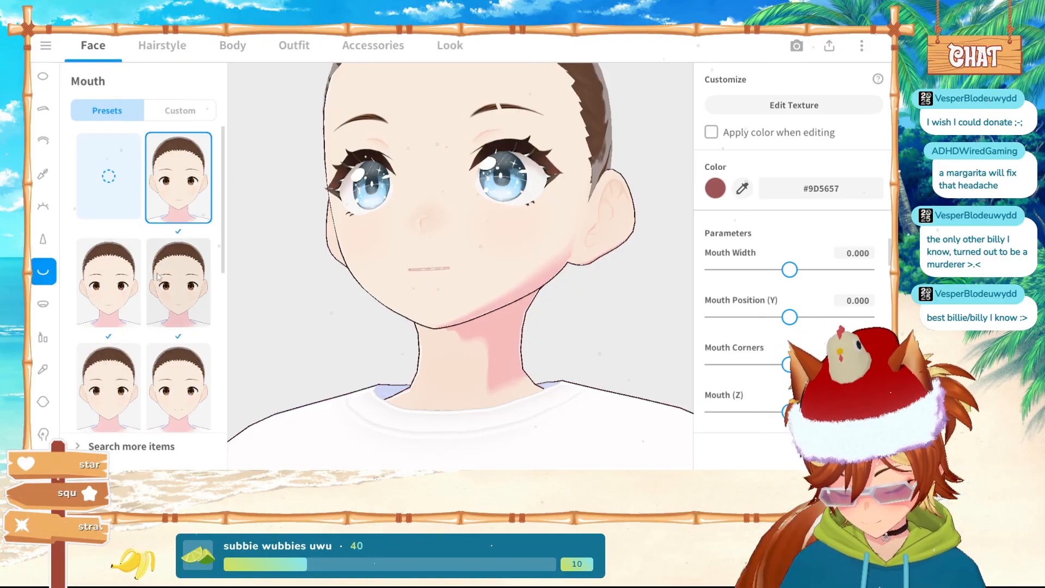
scroll(146, 275, down, 3)
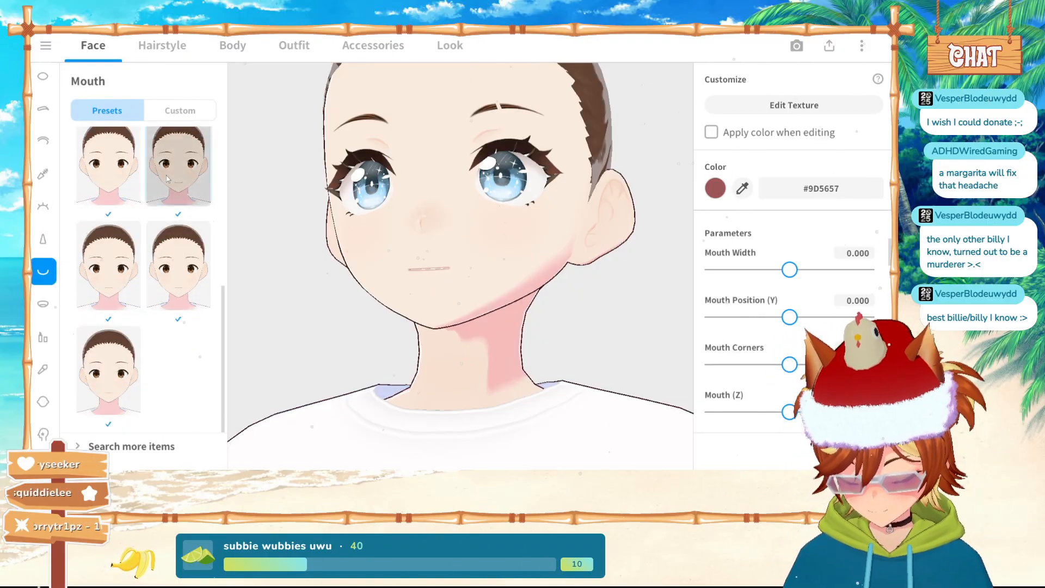
click(178, 262)
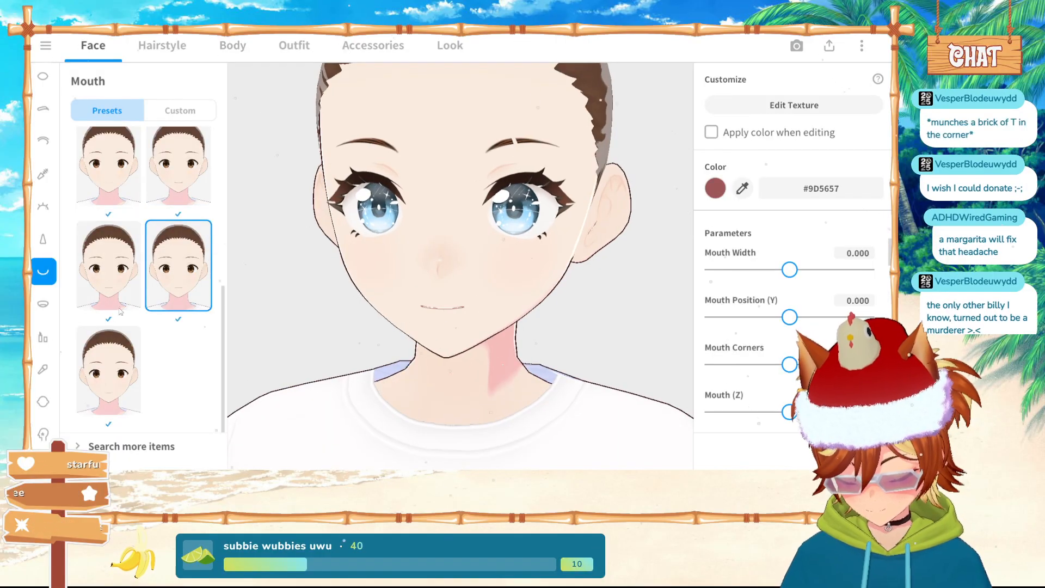
scroll(158, 285, up, 1)
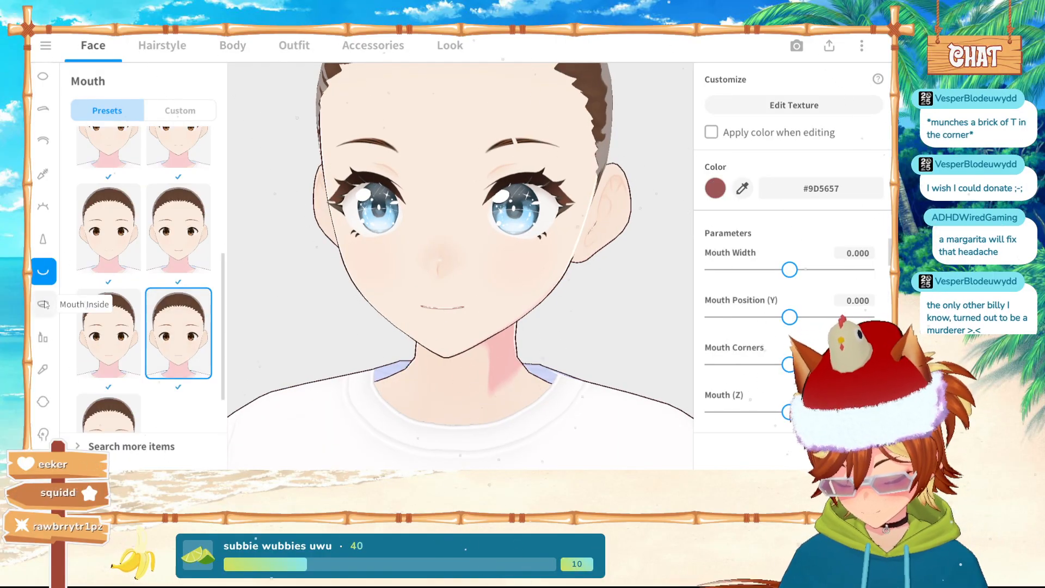
Apply the first lip preset after the empty option, giving the mouth soft pink lips
click(43, 305)
click(43, 337)
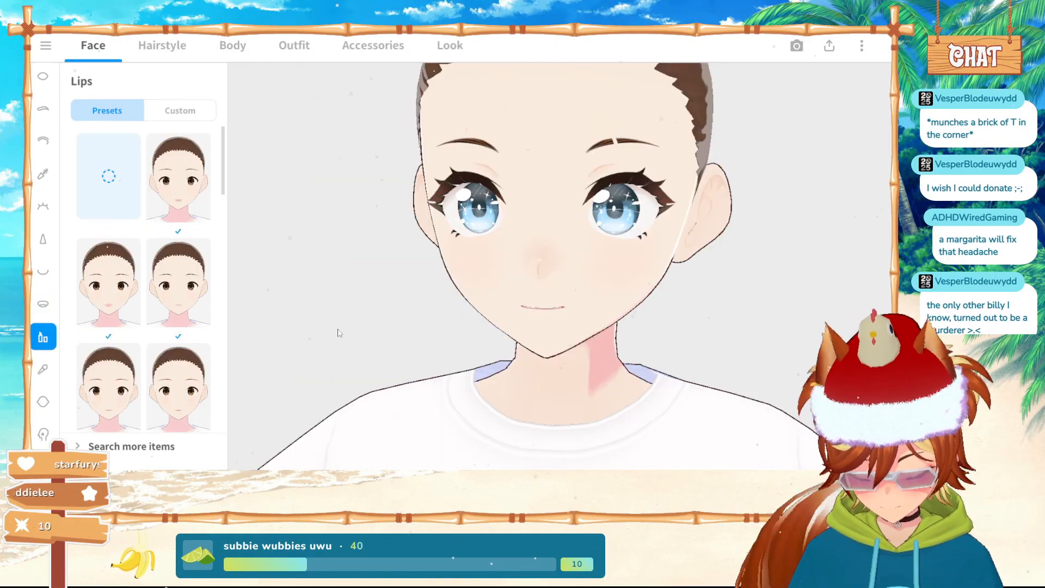
click(178, 177)
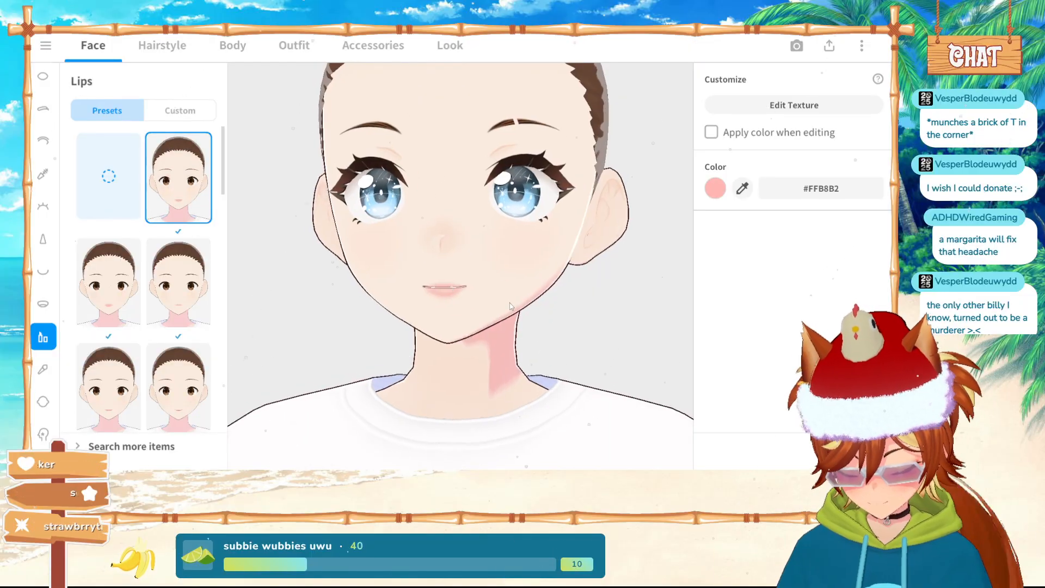
Change the lip color to the dark navy #262446
click(714, 187)
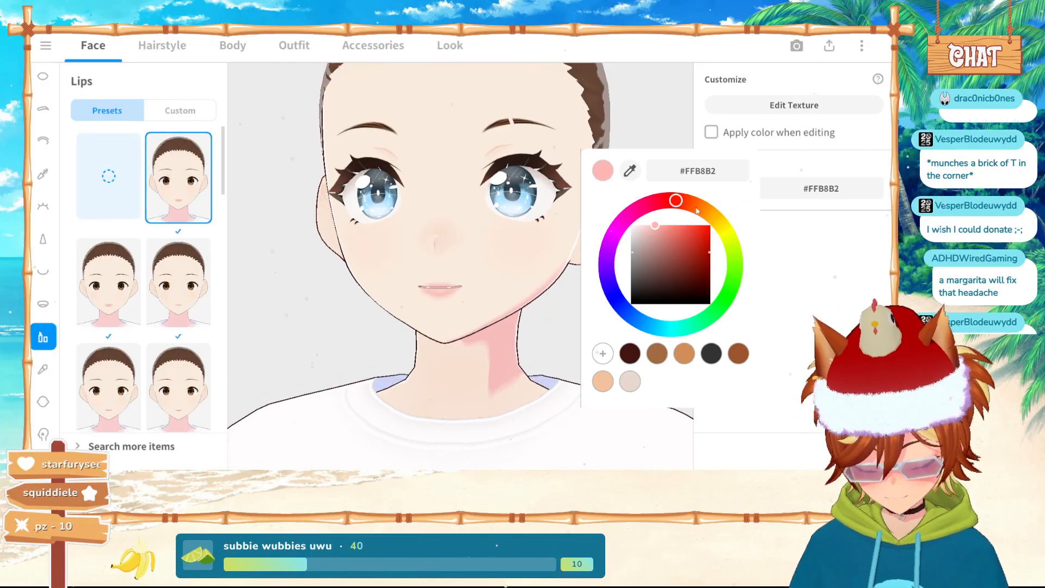
click(613, 294)
click(663, 256)
click(679, 274)
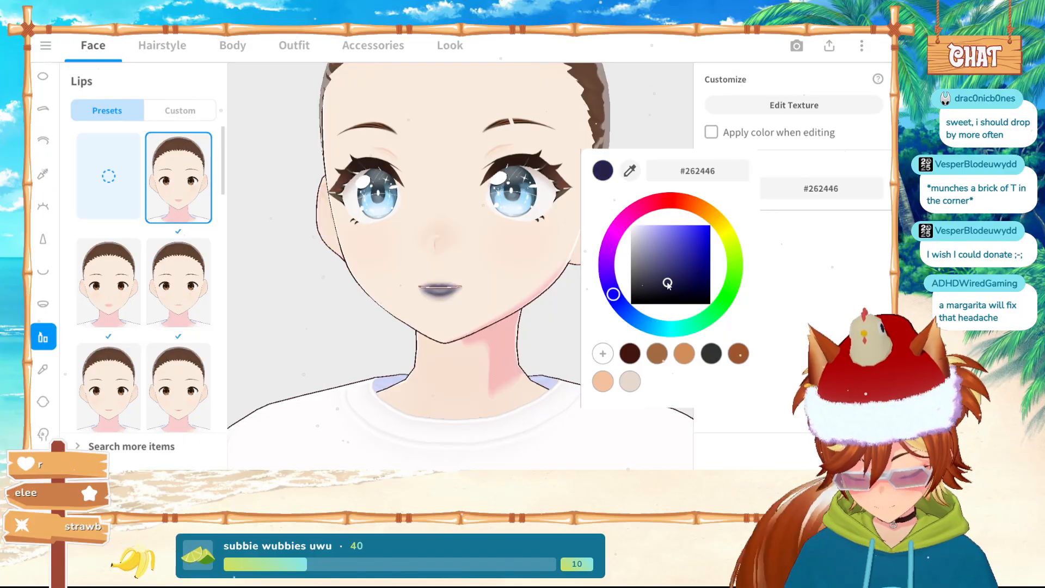
Change the lip color to the brighter navy #2D2A6F and inspect the lips on the turned face
click(680, 271)
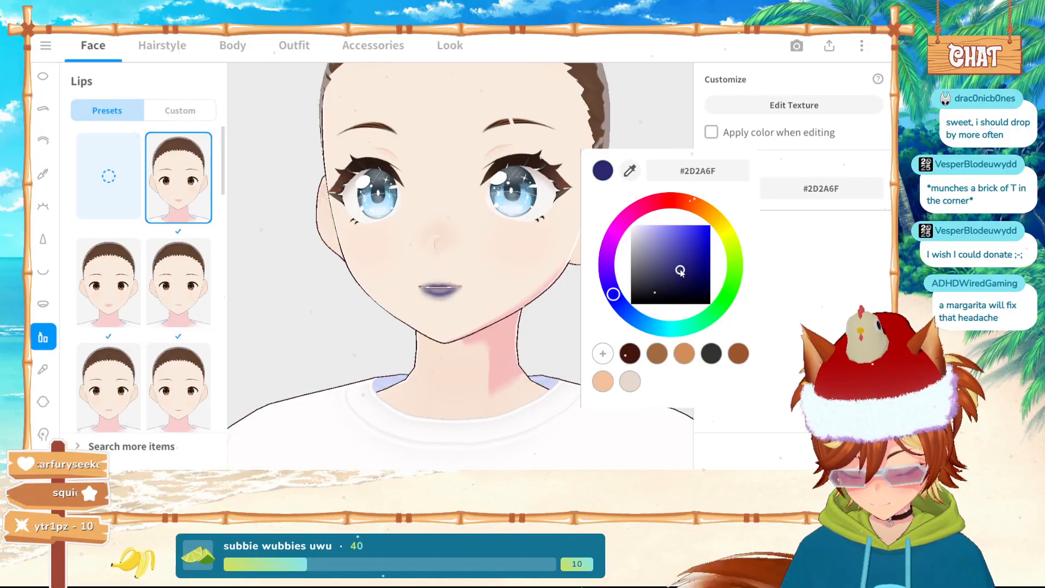
click(436, 356)
drag(515, 335, 784, 182)
Set the lip color to the gray #6B737A sampled from the character's eye, and check the lips
click(716, 189)
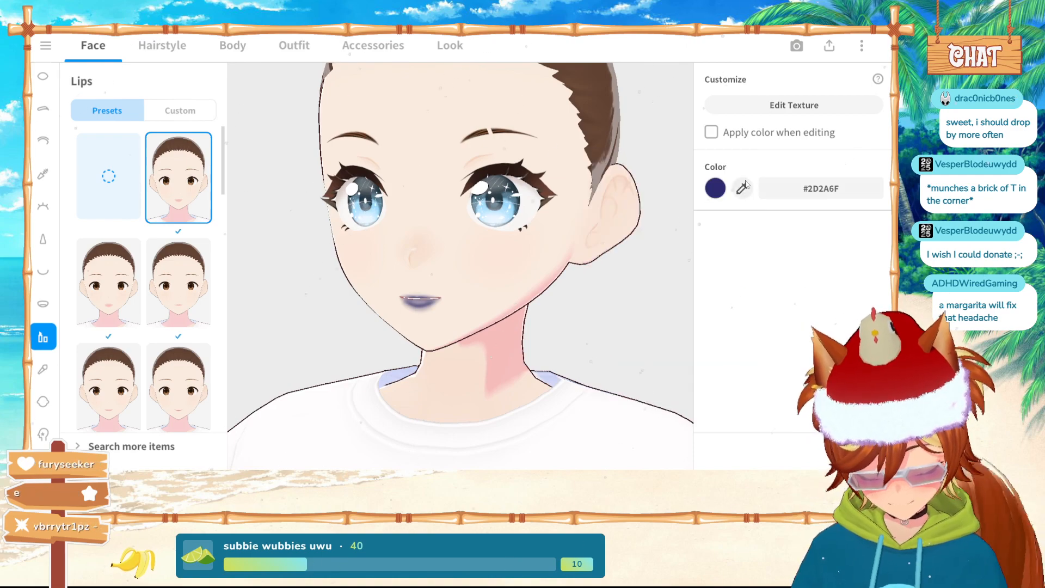
click(497, 185)
right_drag(521, 298, 526, 301)
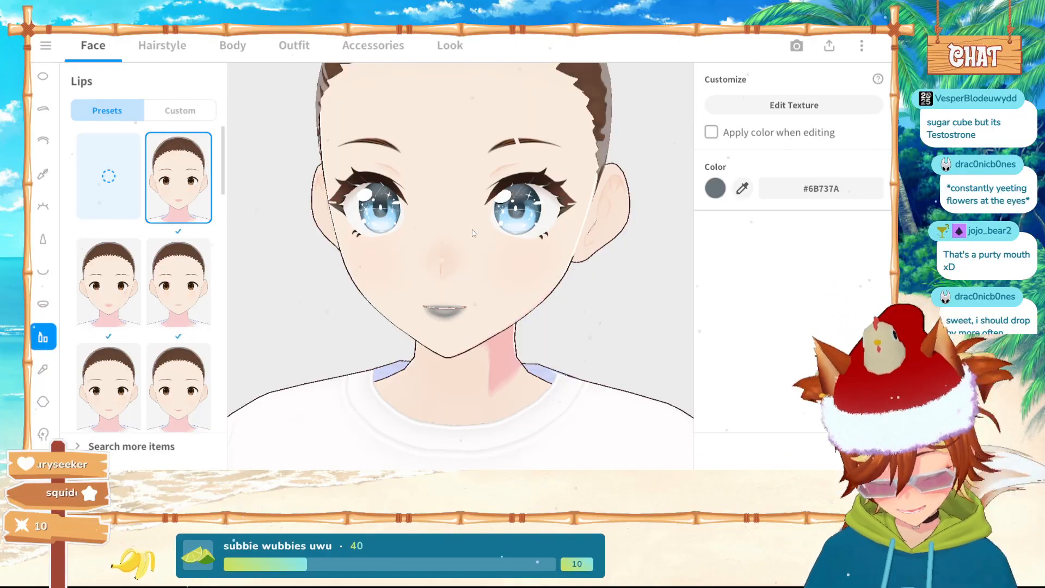
right_drag(403, 311, 418, 303)
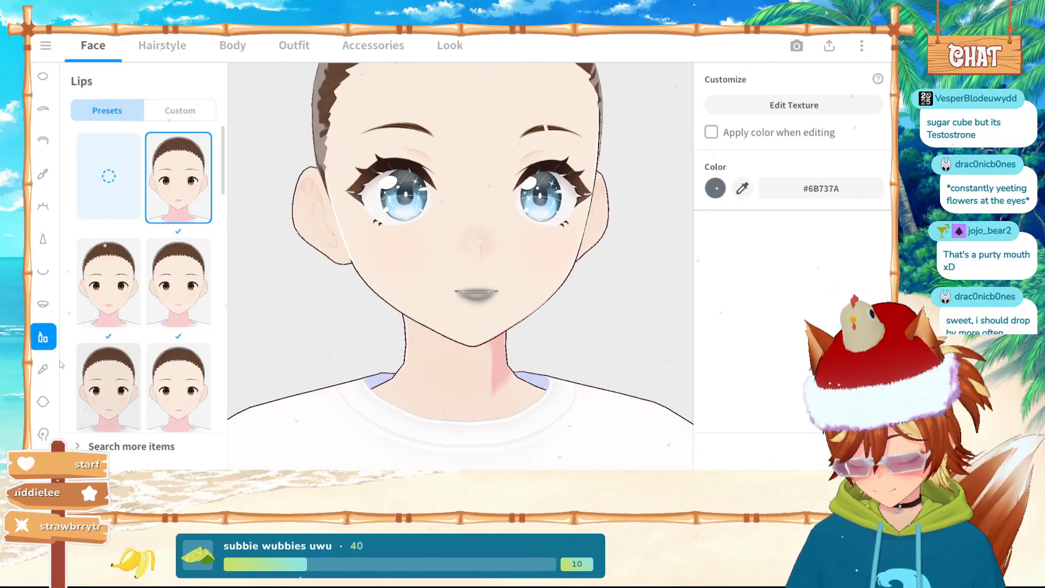
Apply a cheek preset with small highlights beneath the eyes and set its color to the light pink #FFC5D0
click(42, 371)
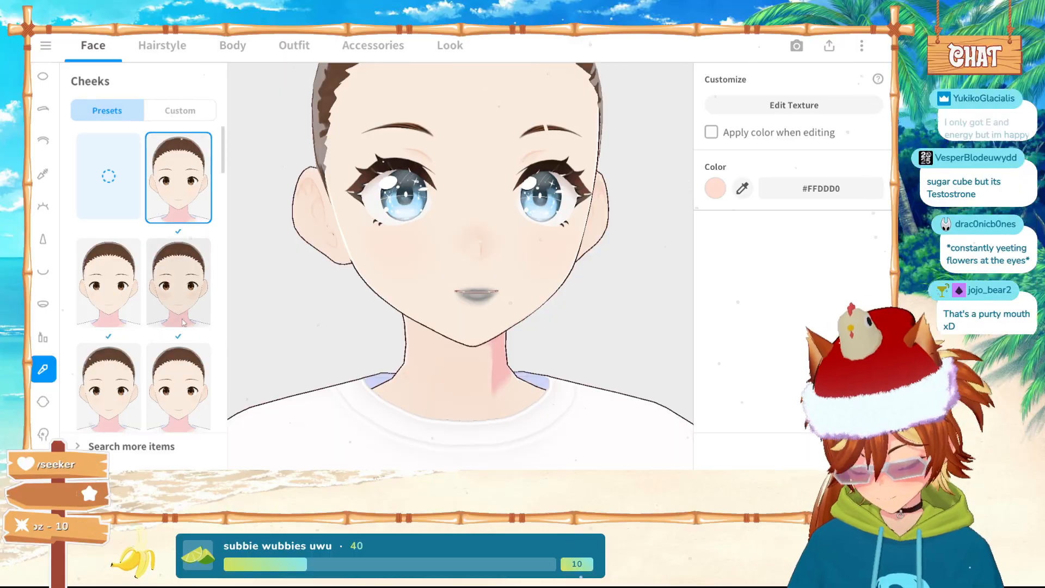
scroll(147, 245, down, 4)
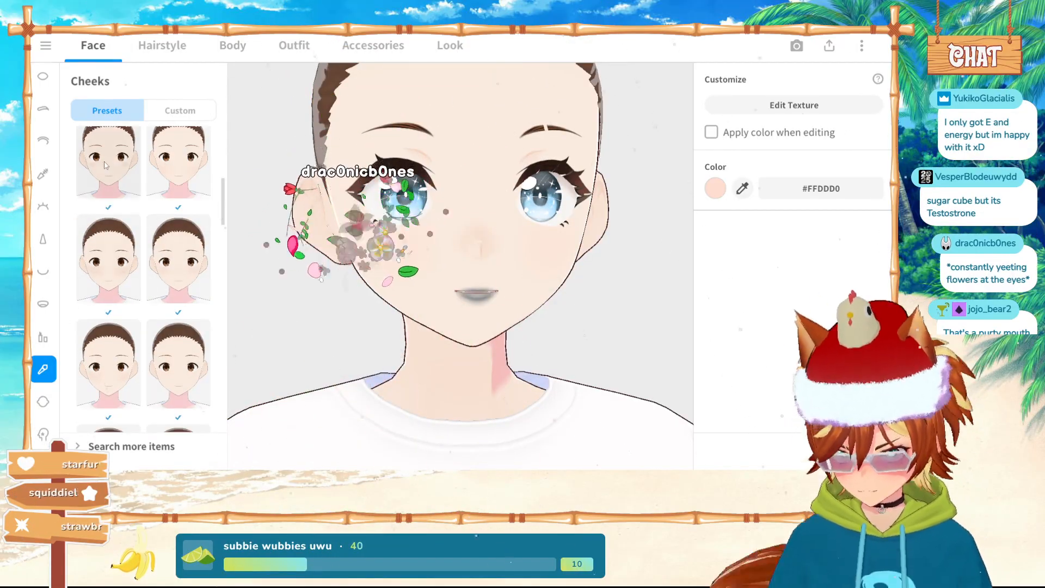
click(108, 257)
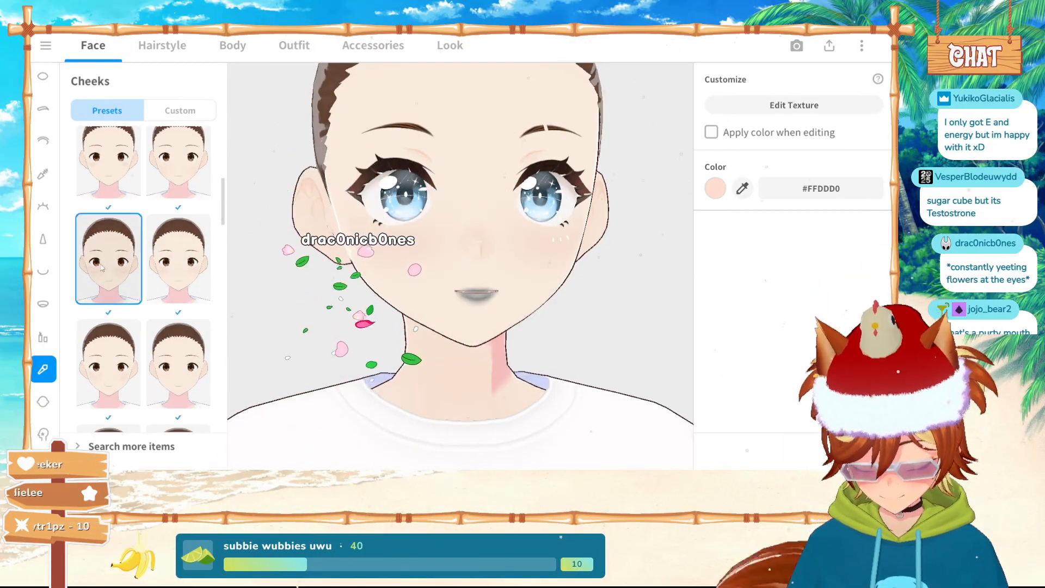
click(715, 187)
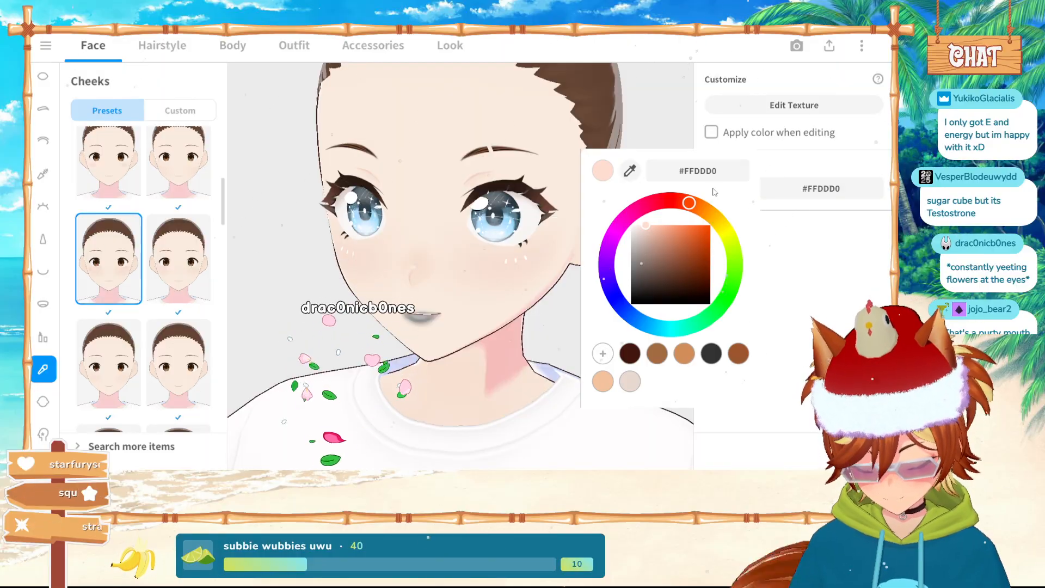
click(659, 216)
drag(672, 255, 649, 213)
click(549, 229)
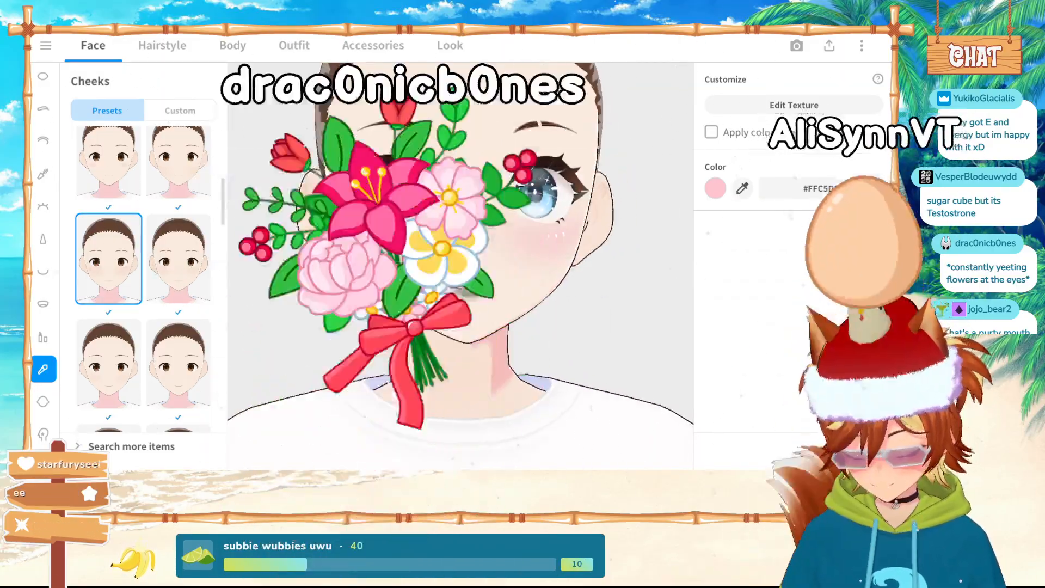
Compare further cheek presets and apply the soft blush with faint diagonal strokes
click(174, 286)
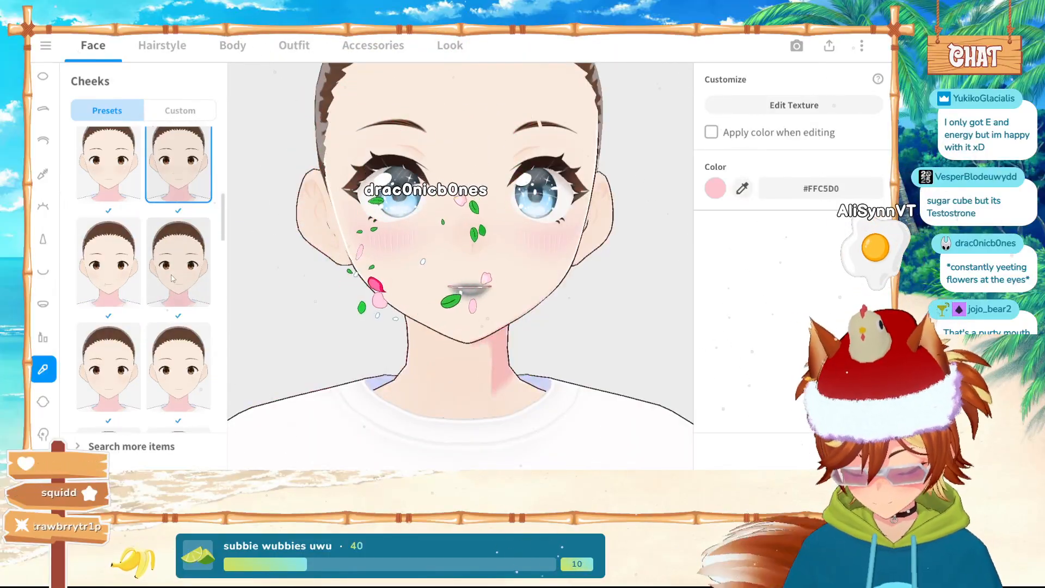
scroll(180, 261, down, 1)
scroll(349, 310, up, 2)
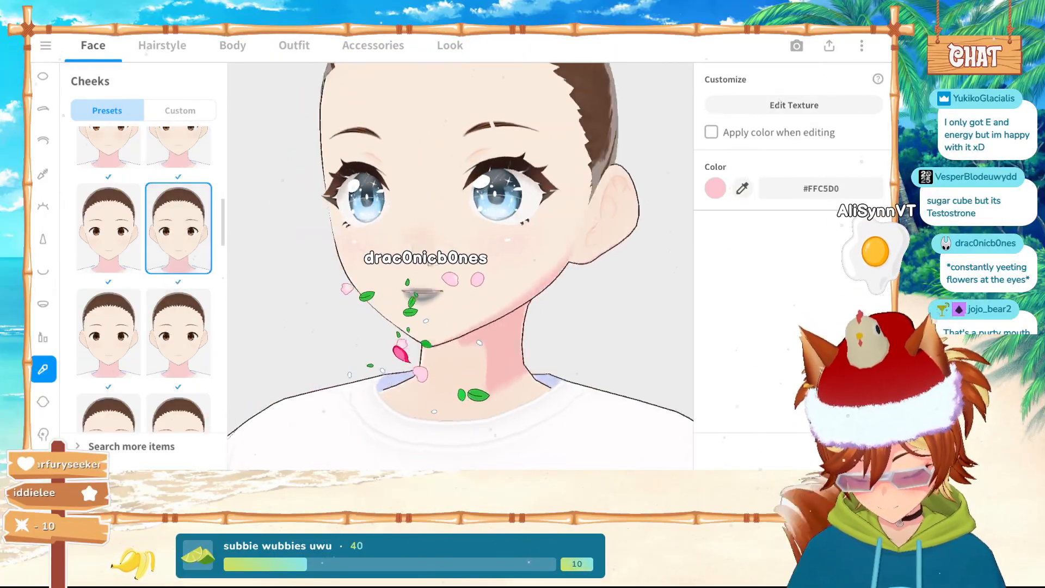
drag(348, 310, 374, 265)
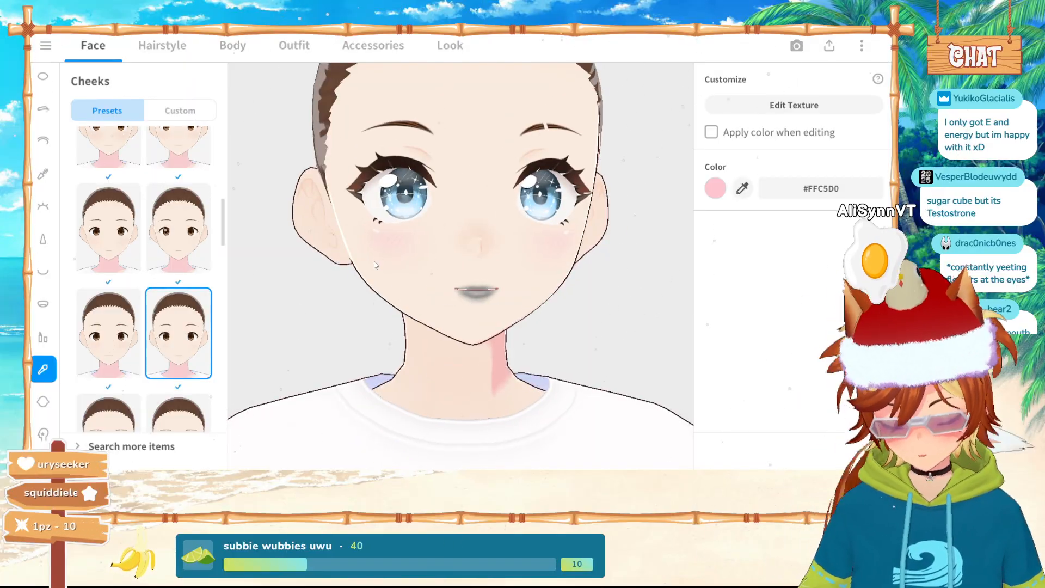
Try the forehead's skin tone #FAEBDE as cheek color, and set the blush to the coral pink #F2A59D
click(715, 188)
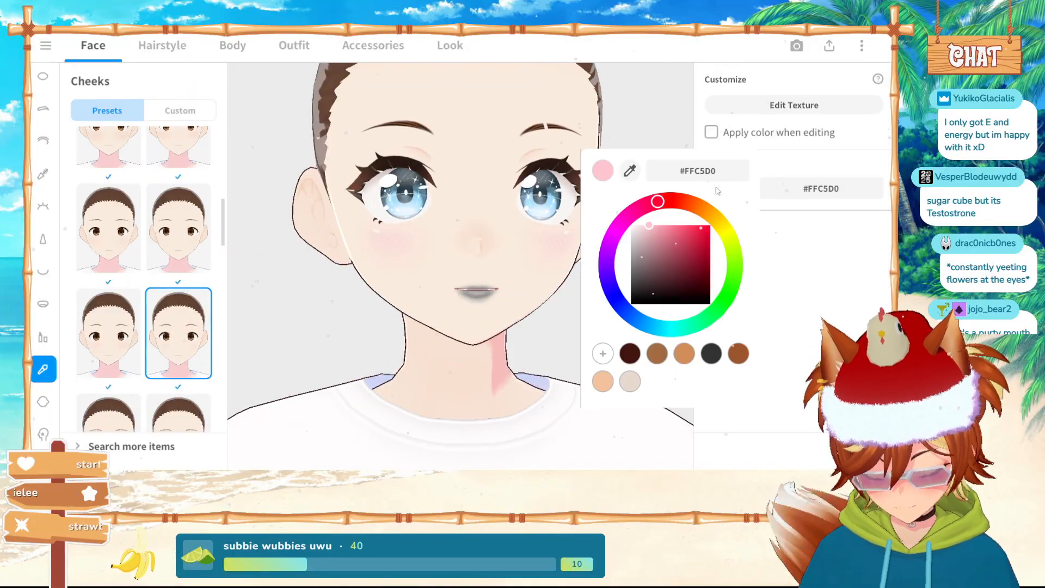
click(497, 135)
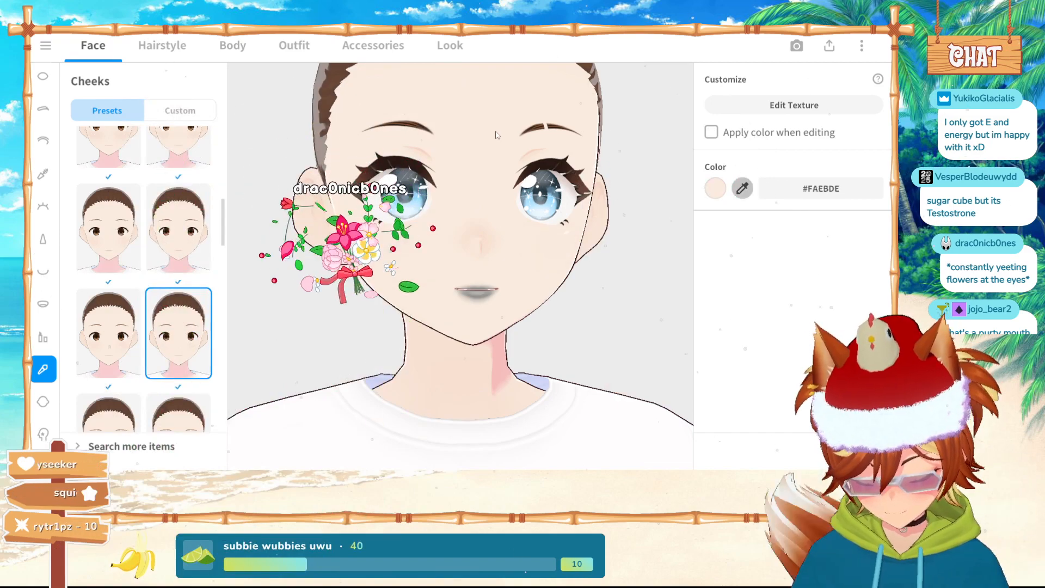
click(715, 188)
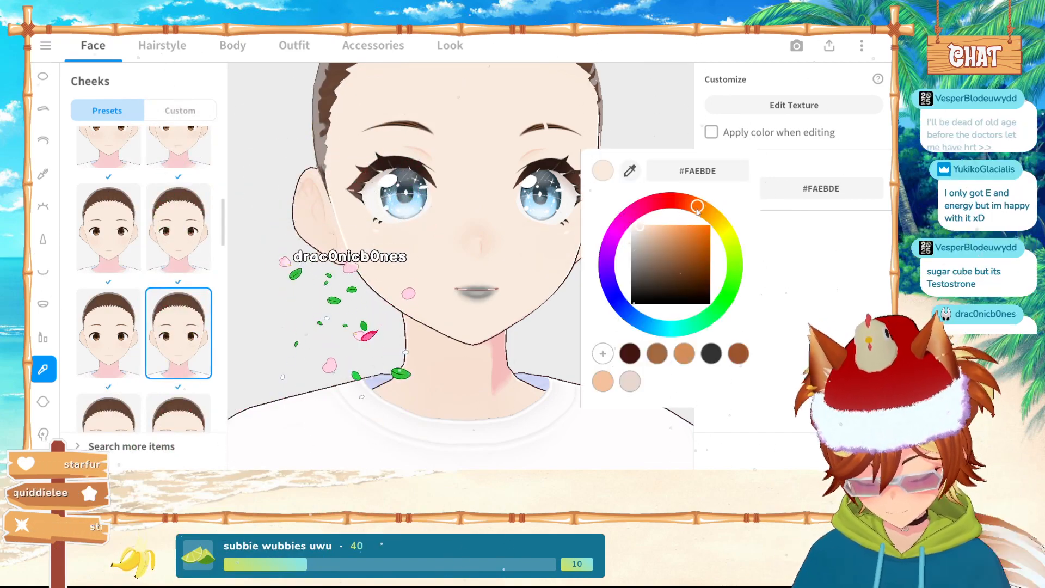
click(647, 233)
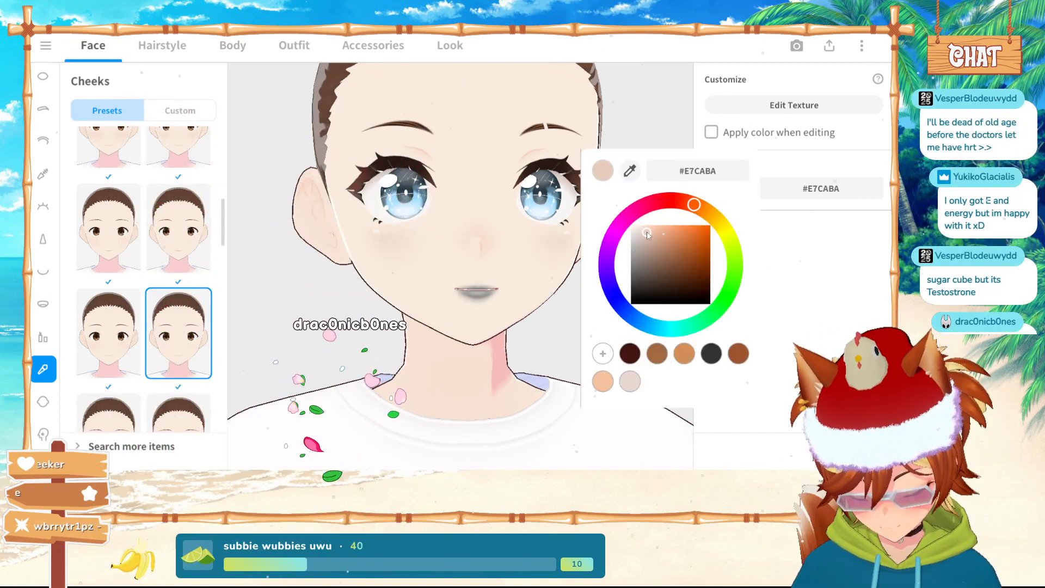
drag(647, 233, 685, 210)
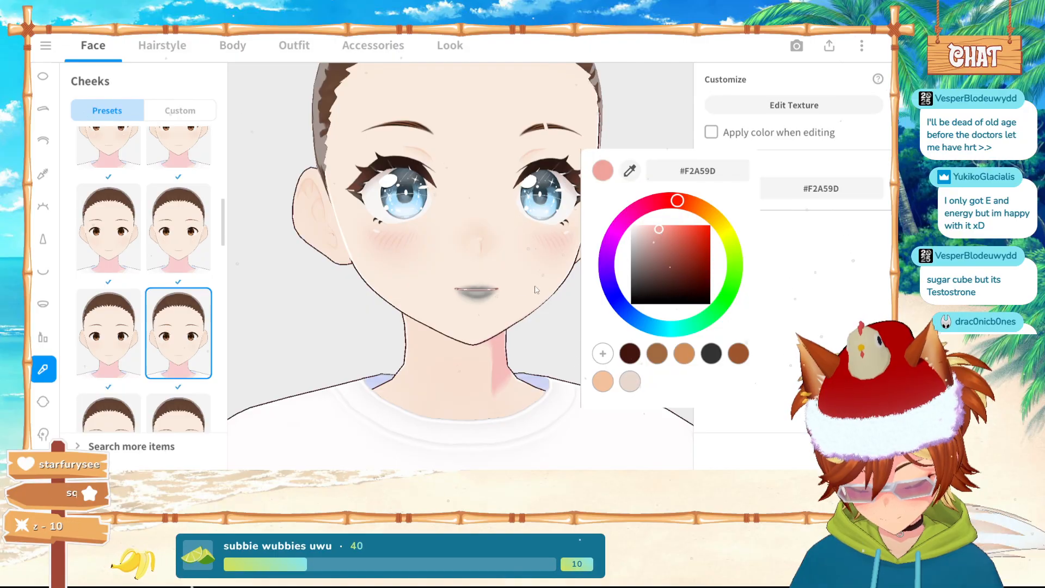
drag(536, 290, 521, 319)
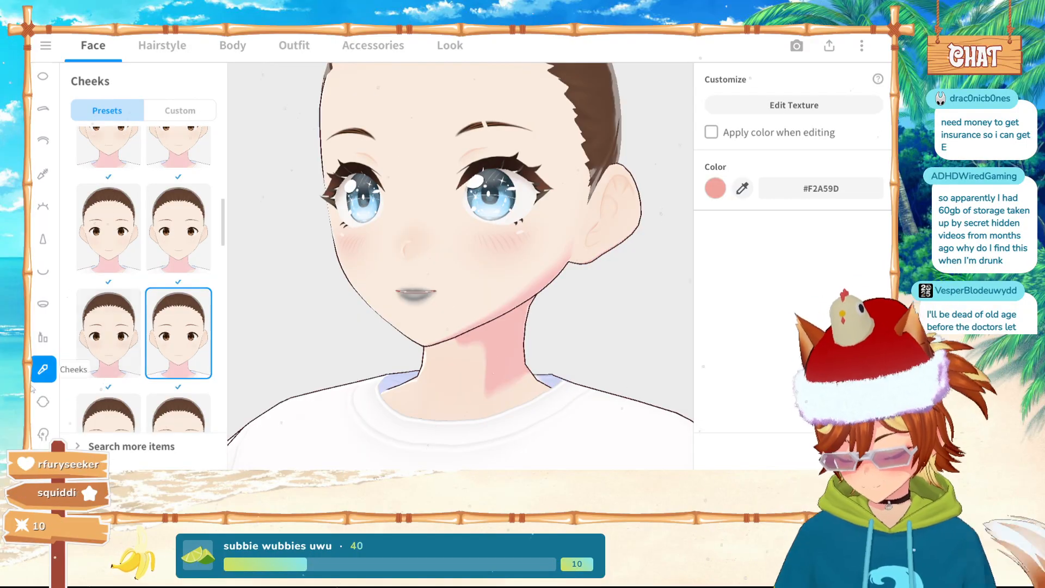
Try several face skin presets, including those in the first two rows of the list
click(43, 401)
scroll(120, 311, down, 3)
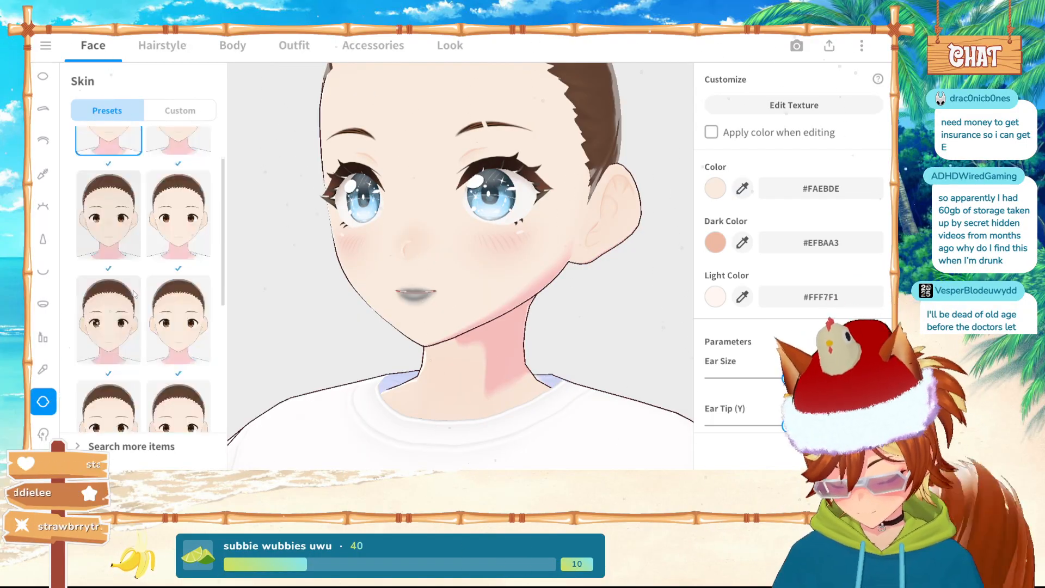
click(121, 310)
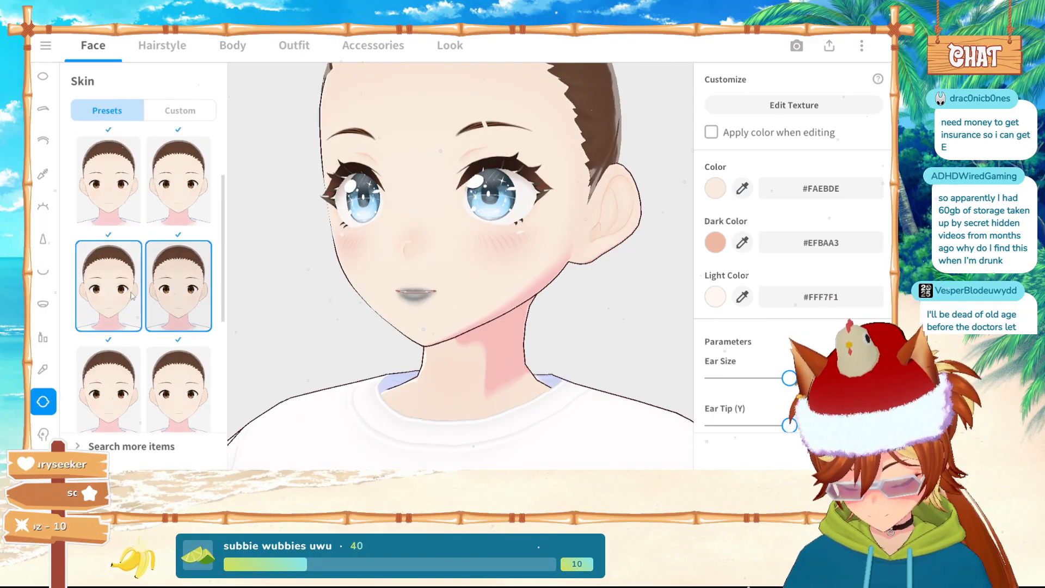
scroll(144, 228, up, 3)
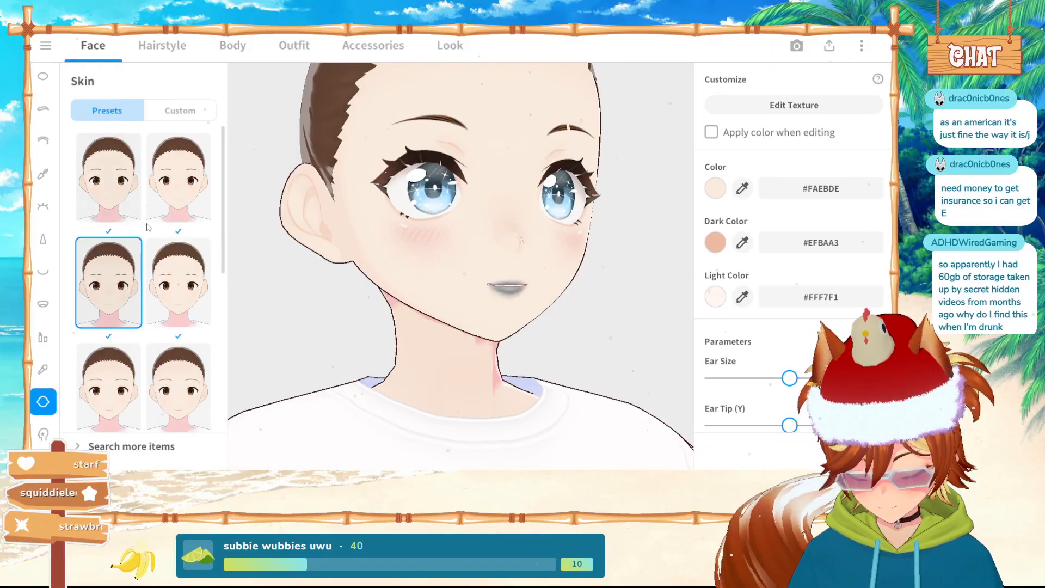
click(176, 190)
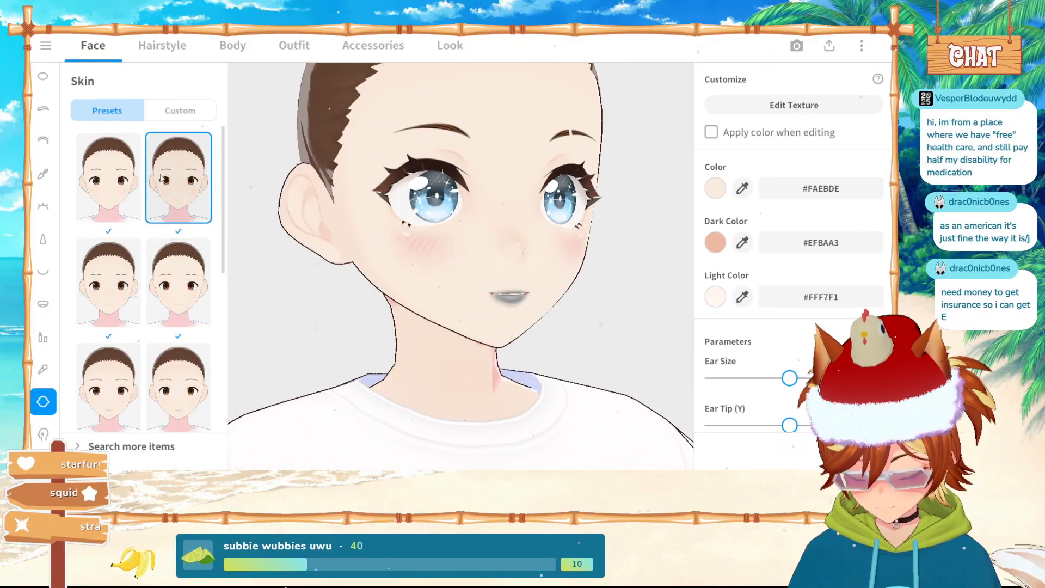
click(109, 283)
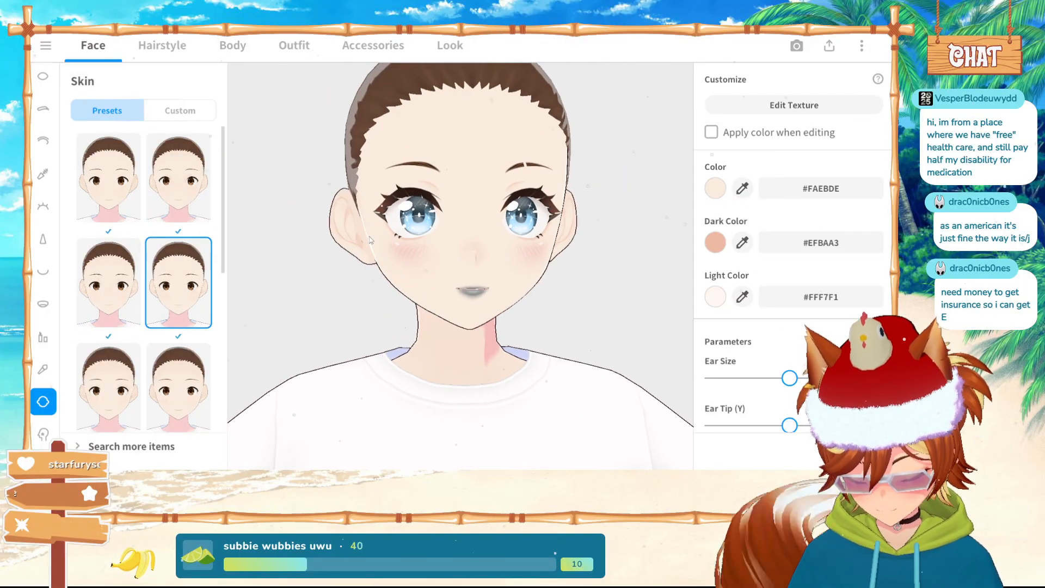
Browse the remaining skin presets and apply the first one in the second-to-last row
scroll(199, 346, down, 2)
click(182, 369)
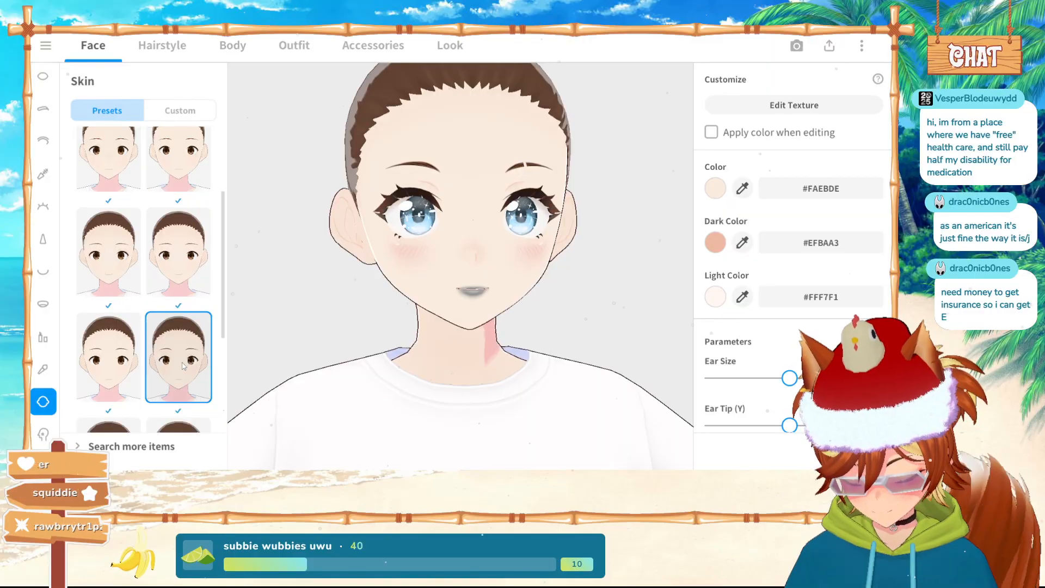
scroll(131, 373, down, 2)
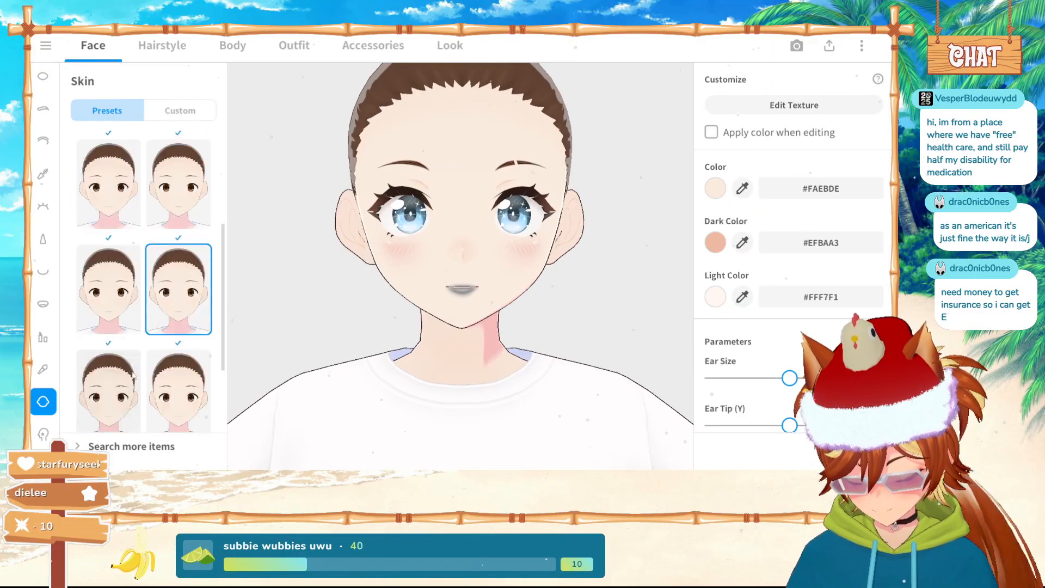
click(131, 373)
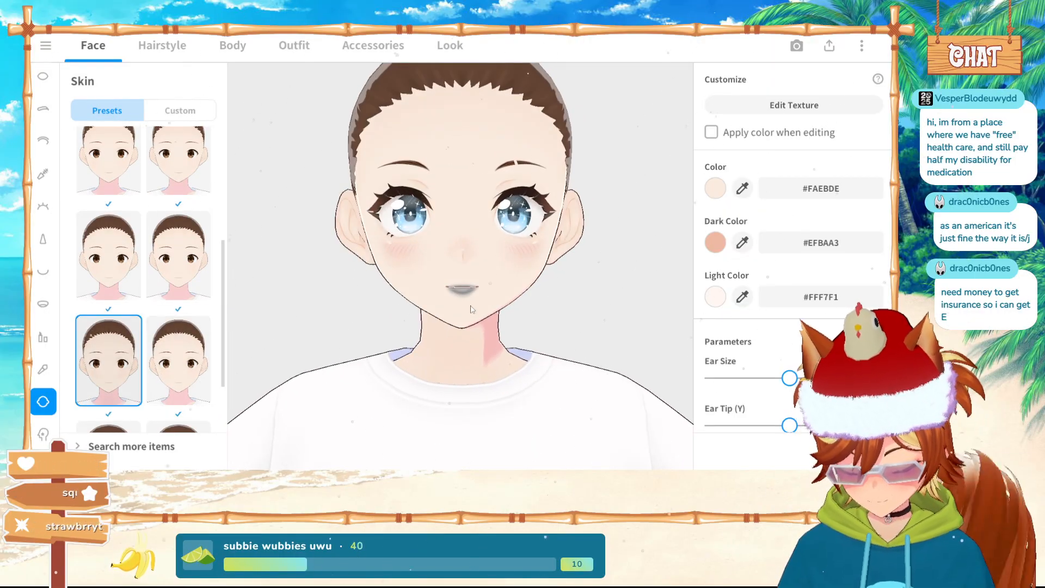
scroll(136, 376, down, 2)
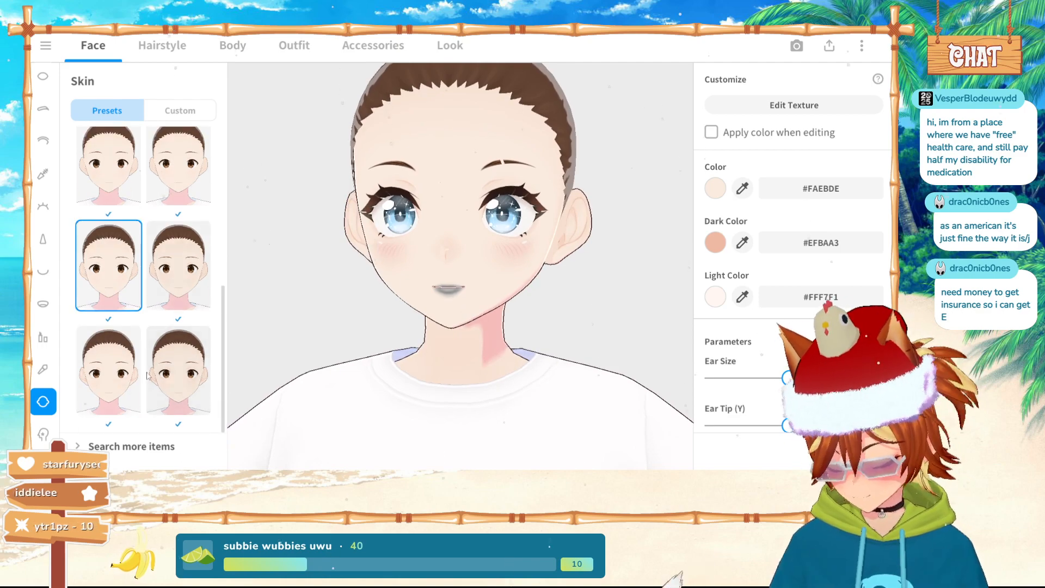
Try the face paint presets with purple crosses under the eyes, red cheek marks and a white animal muzzle
click(43, 434)
click(111, 287)
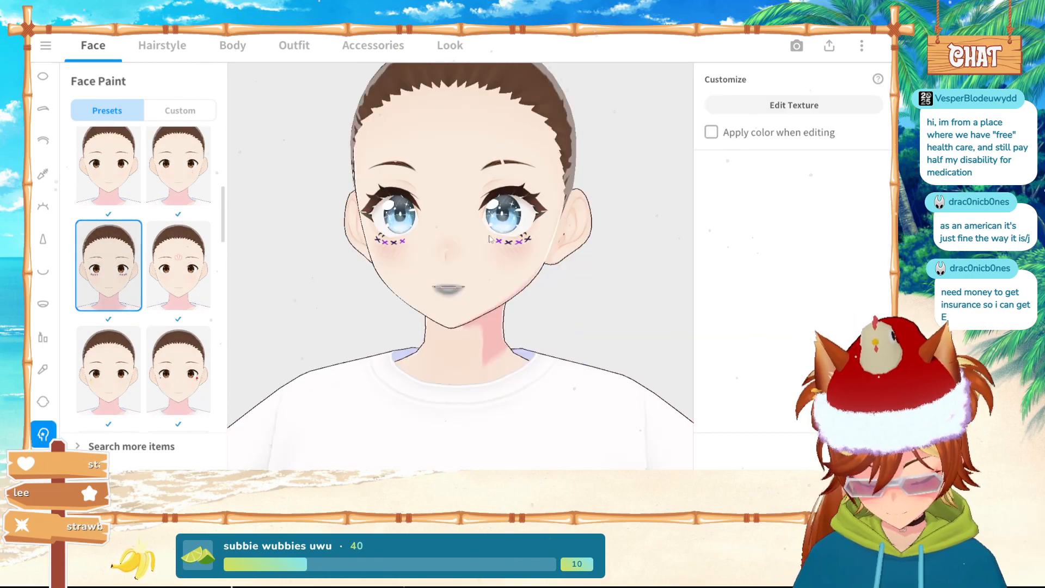
scroll(120, 288, down, 2)
click(186, 289)
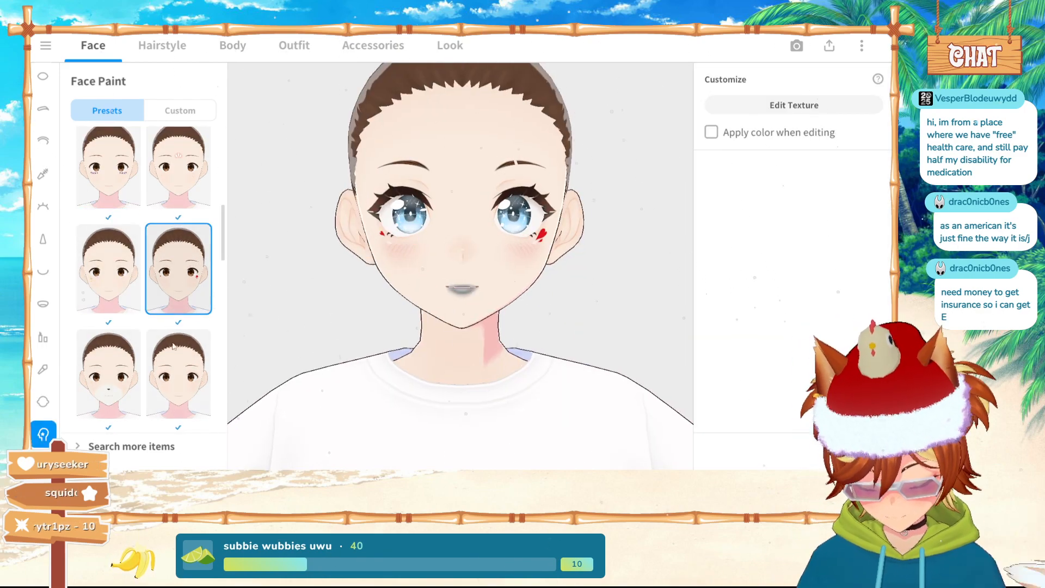
click(180, 376)
click(131, 370)
scroll(131, 368, down, 2)
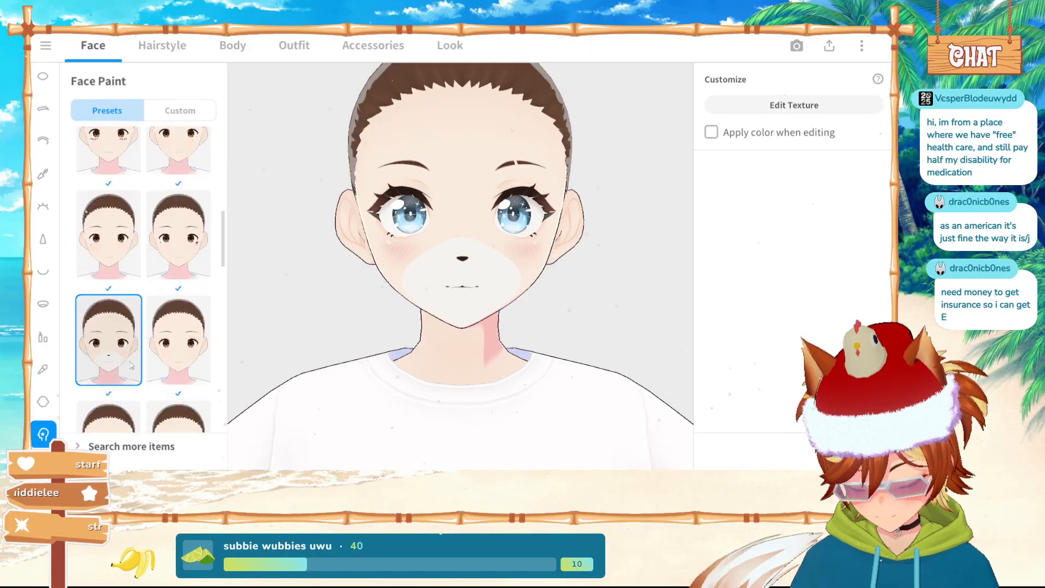
Try the face paint presets with subtle eye shading, broad cheek stripes and an adhesive bandage
click(194, 312)
scroll(177, 365, down, 3)
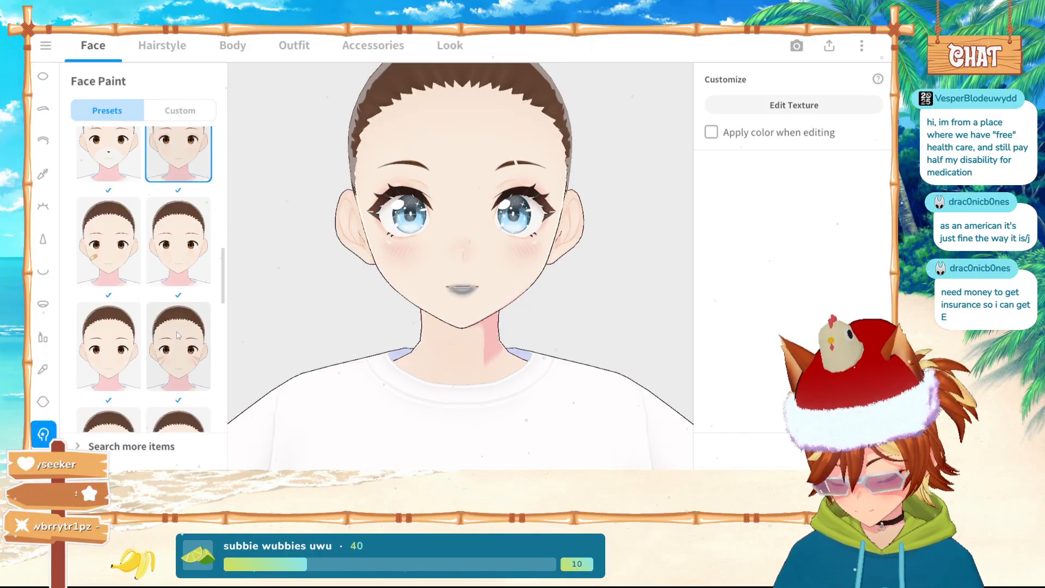
click(179, 335)
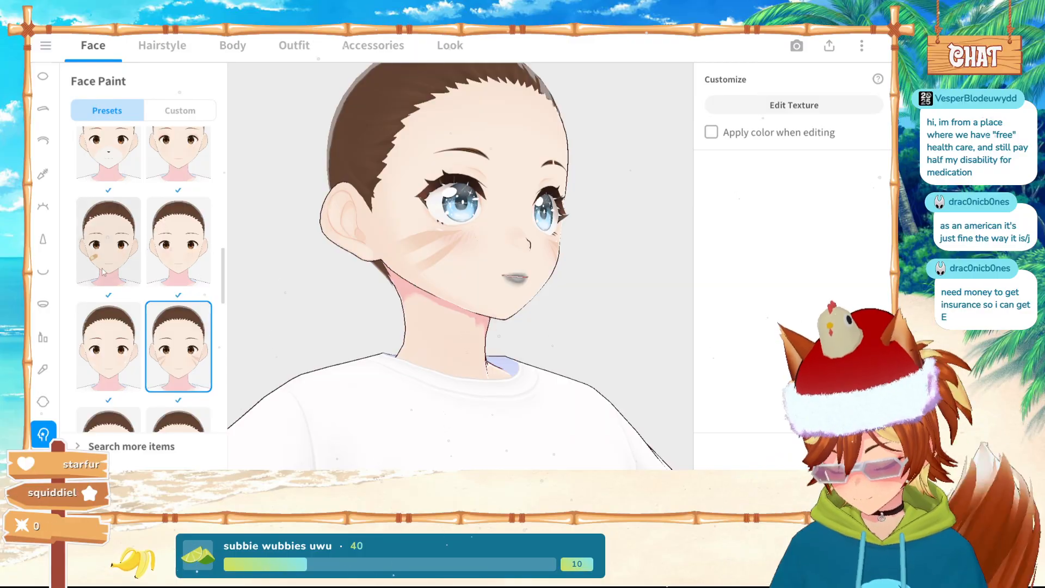
click(103, 272)
Apply the face paint preset that draws thin whiskers on both cheeks
scroll(152, 287, down, 4)
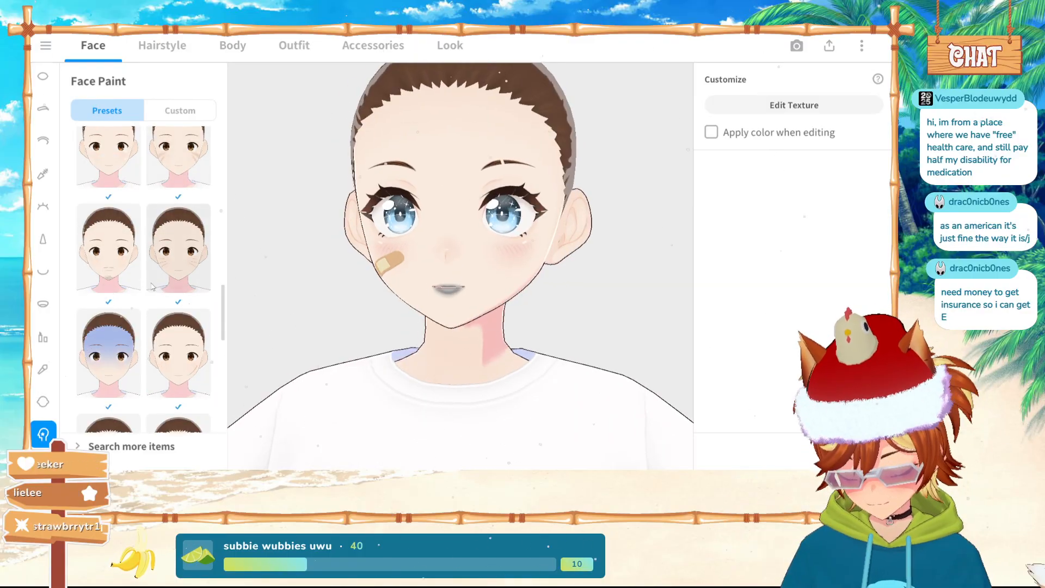
scroll(153, 287, down, 1)
click(112, 229)
click(201, 235)
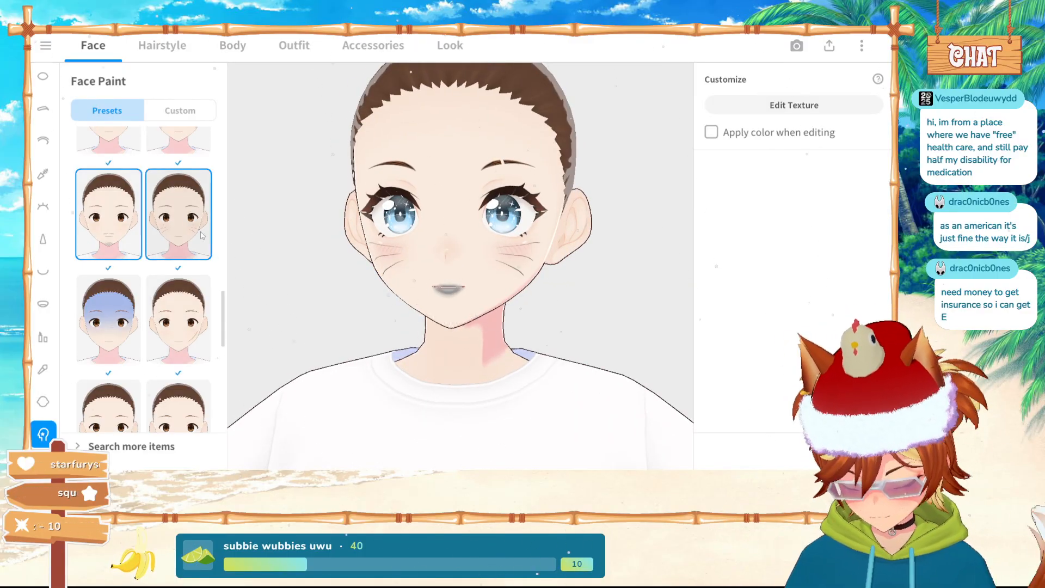
scroll(185, 272, down, 2)
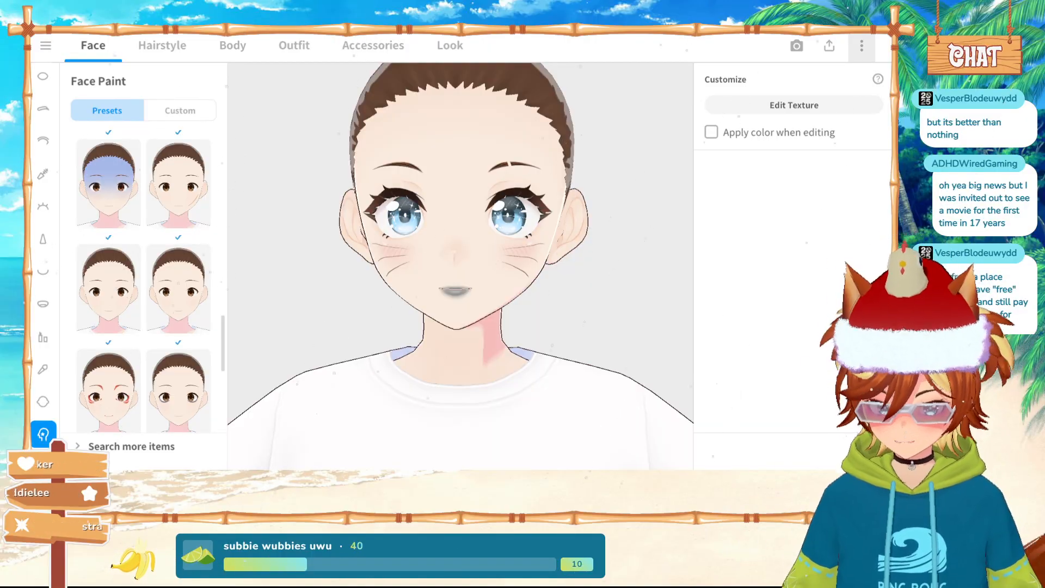
Try the face paint presets with a stitched scar across the face and a red lipstick kiss mark
scroll(190, 355, down, 3)
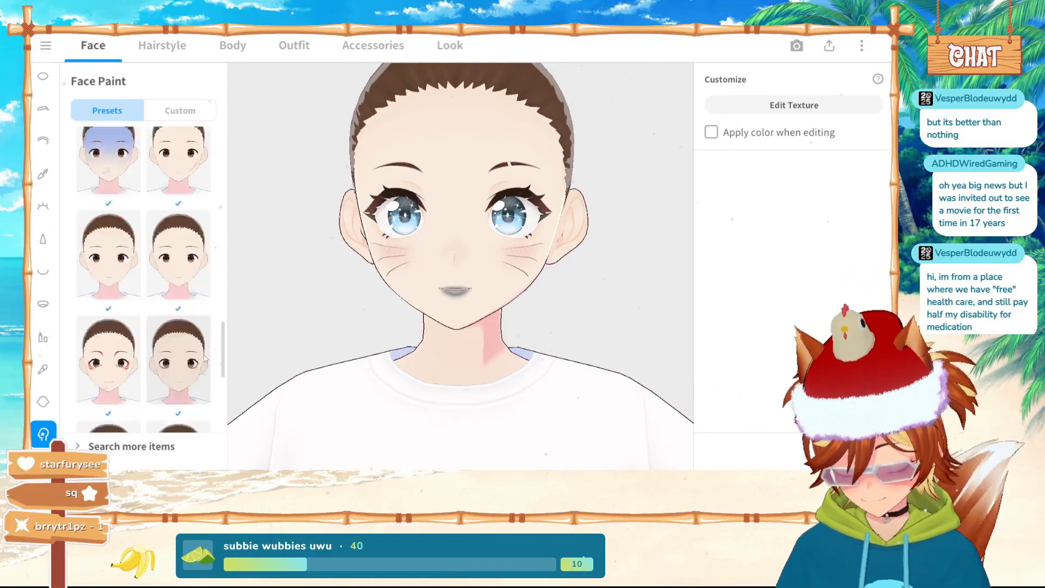
click(109, 393)
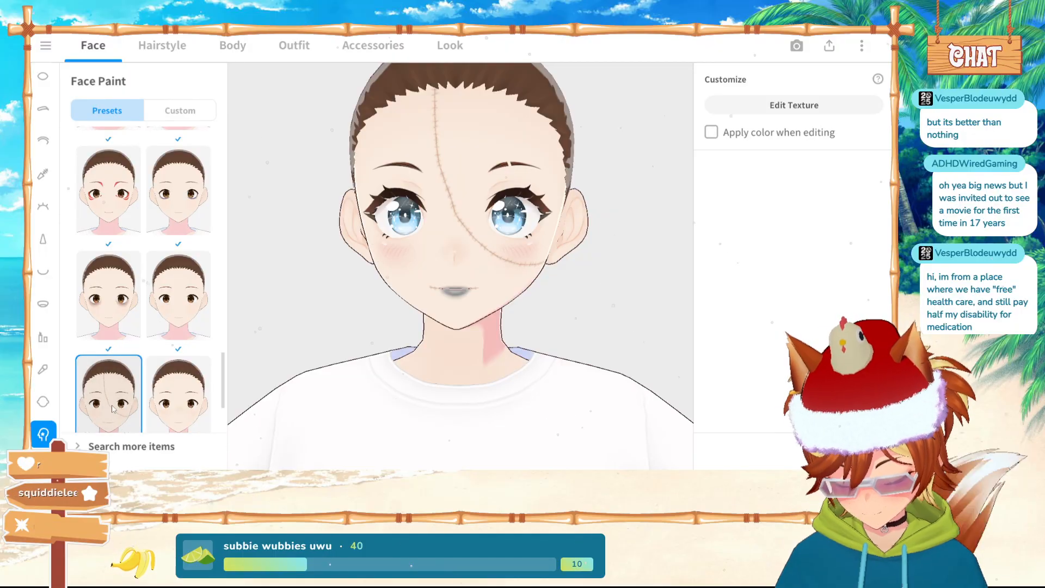
scroll(120, 381, down, 2)
click(160, 341)
click(123, 380)
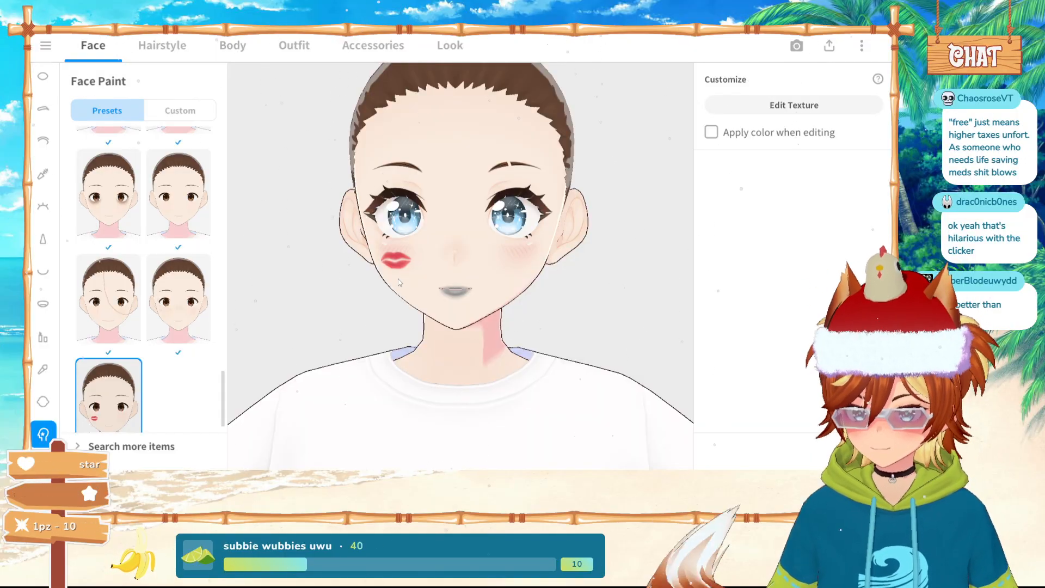
click(120, 309)
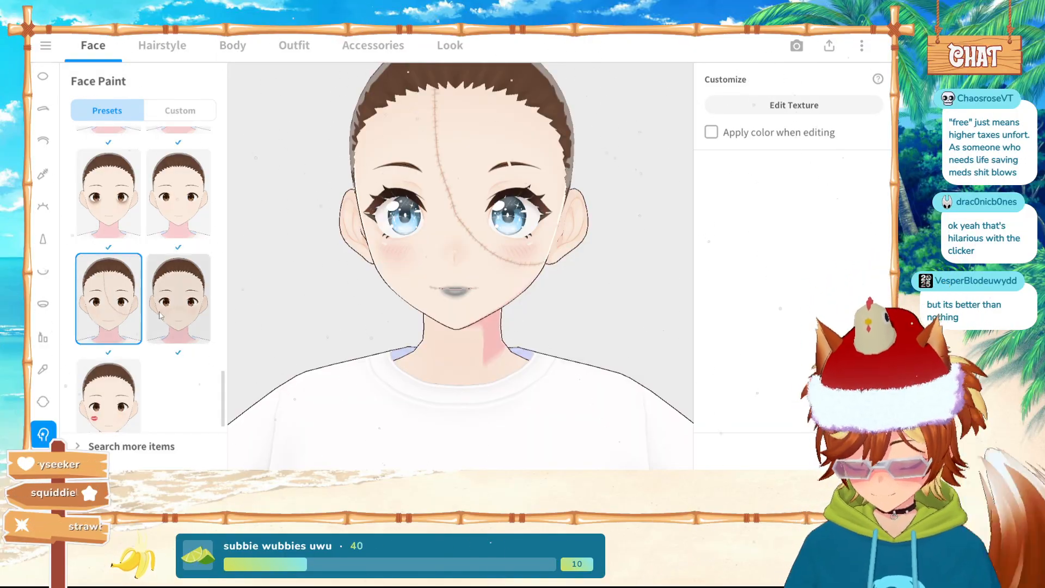
Apply the face paint preset that adds faint freckles across the nose
click(190, 308)
scroll(477, 311, up, 5)
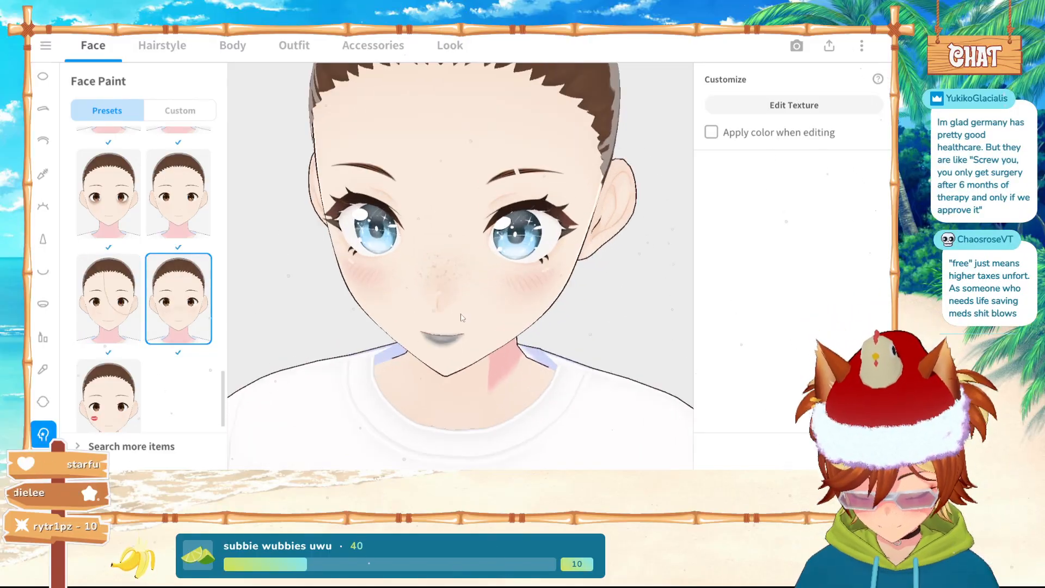
scroll(477, 311, down, 5)
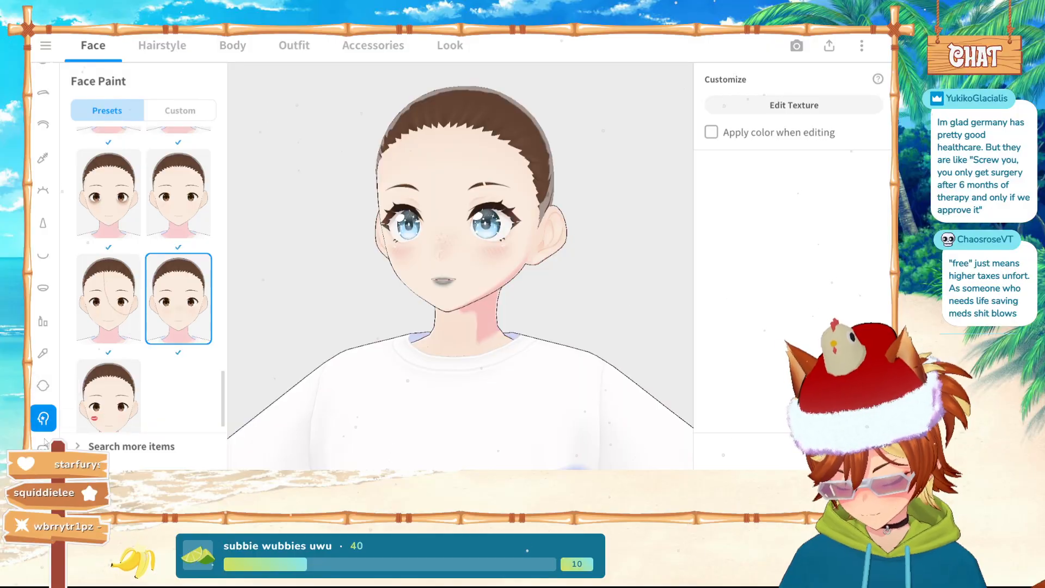
Open the Expression Editor and frame the character's face from the front
click(43, 447)
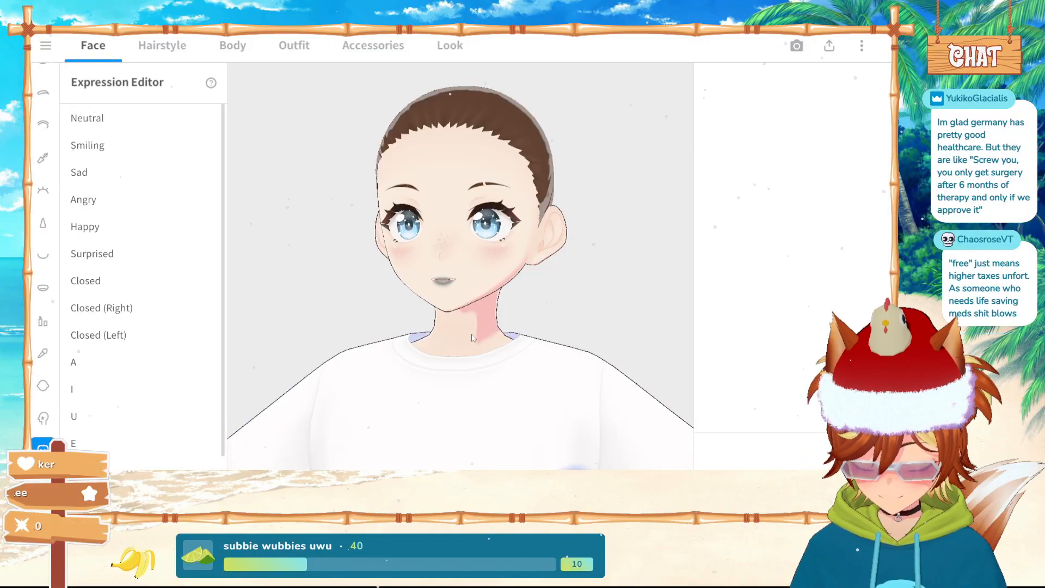
mouse_move(327, 326)
mouse_down()
mouse_move(408, 325)
mouse_move(365, 321)
mouse_up()
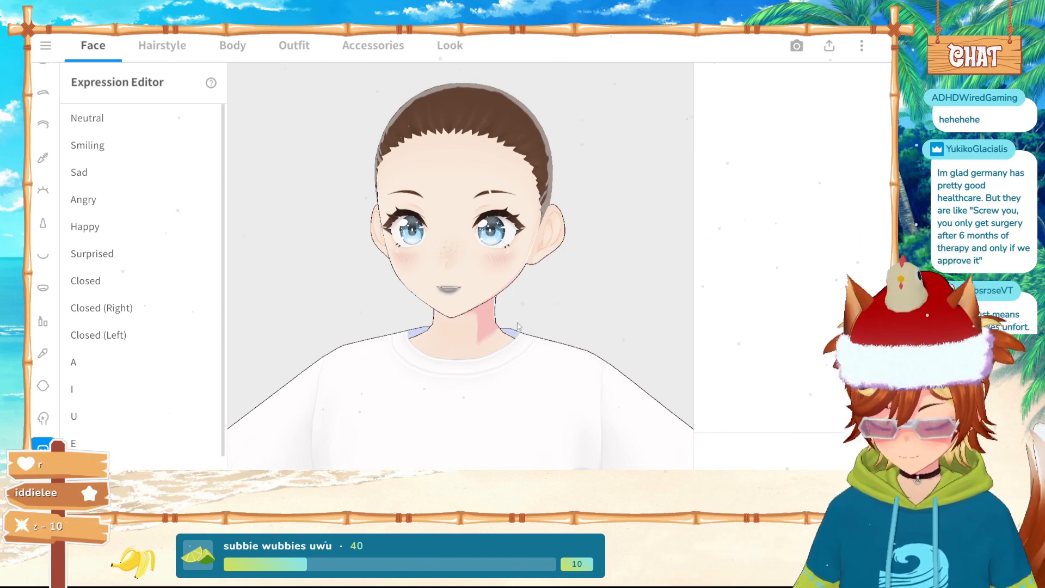
scroll(446, 266, up, 3)
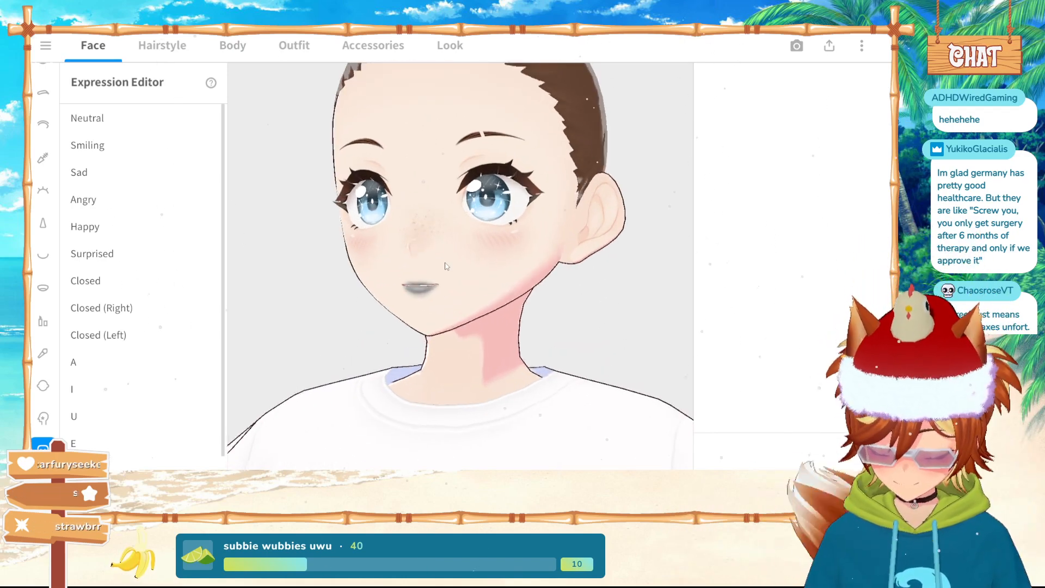
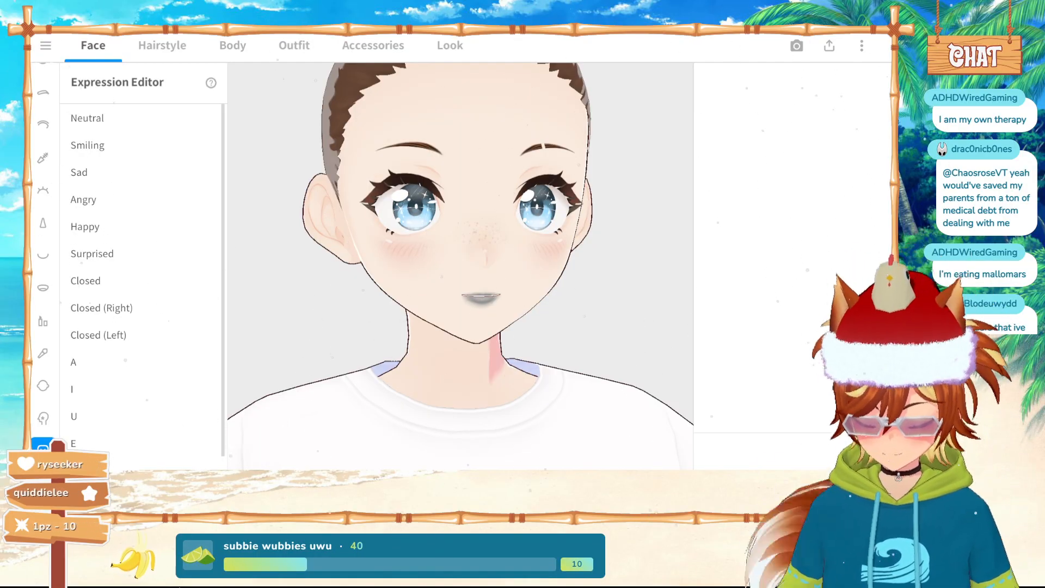
right_drag(572, 254, 602, 260)
right_drag(299, 205, 400, 219)
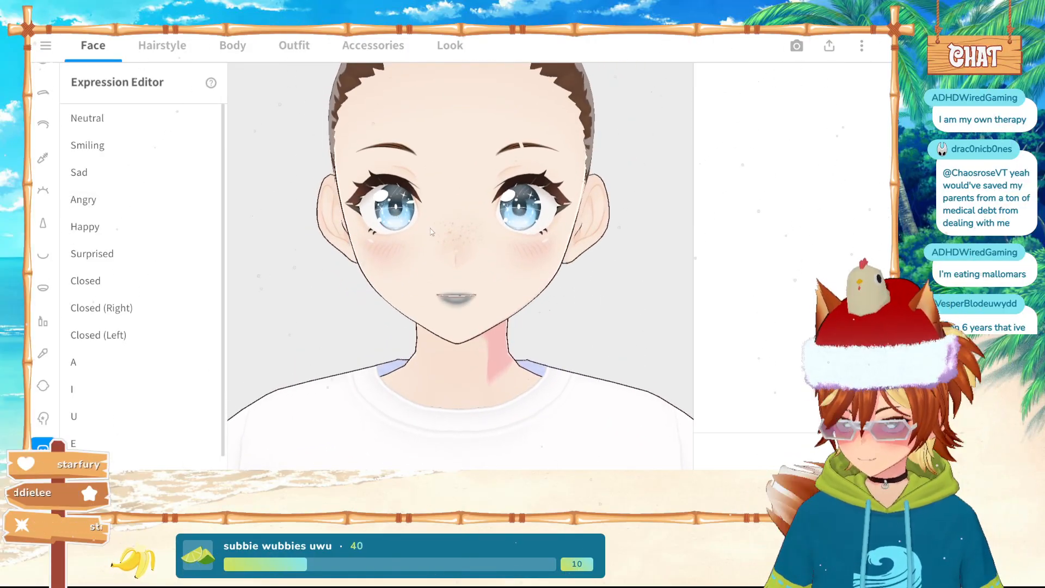
middle_drag(419, 216, 419, 261)
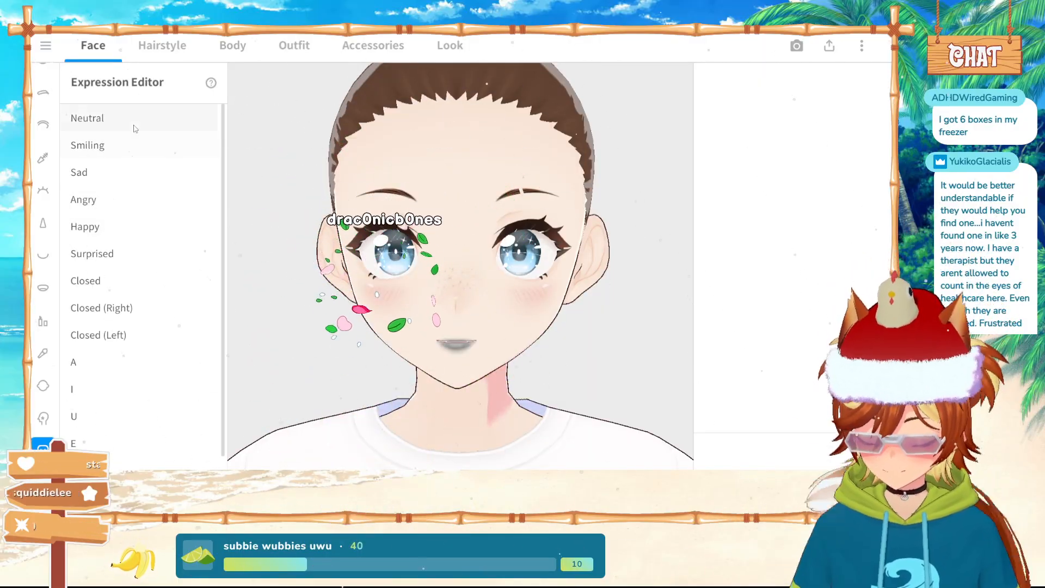
For the Neutral expression, set the Sad value of Eyes (Fem) to about 25.8
click(113, 116)
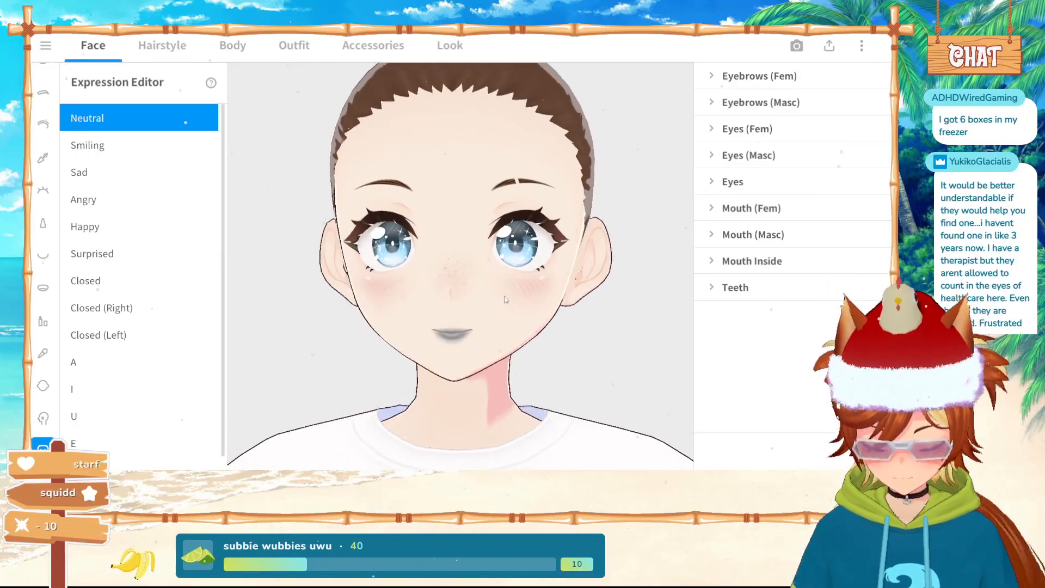
click(714, 129)
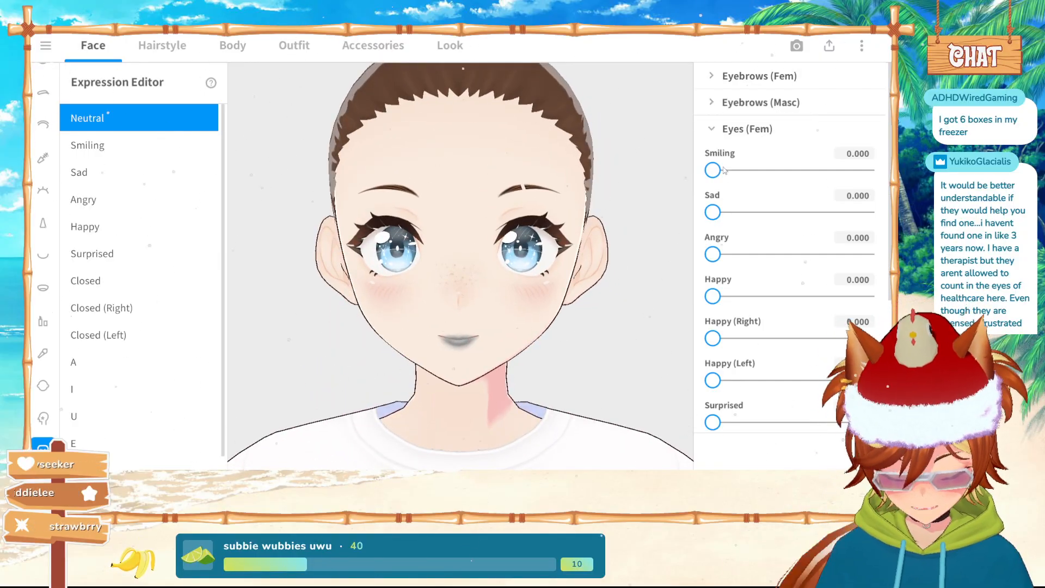
drag(727, 174, 651, 174)
scroll(781, 288, down, 2)
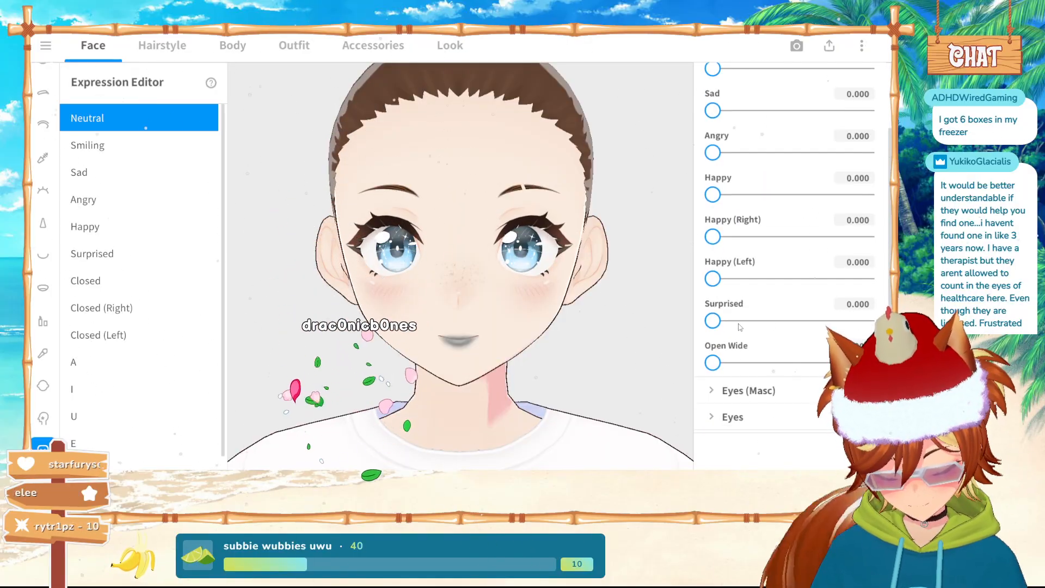
scroll(781, 289, up, 2)
drag(713, 178, 765, 178)
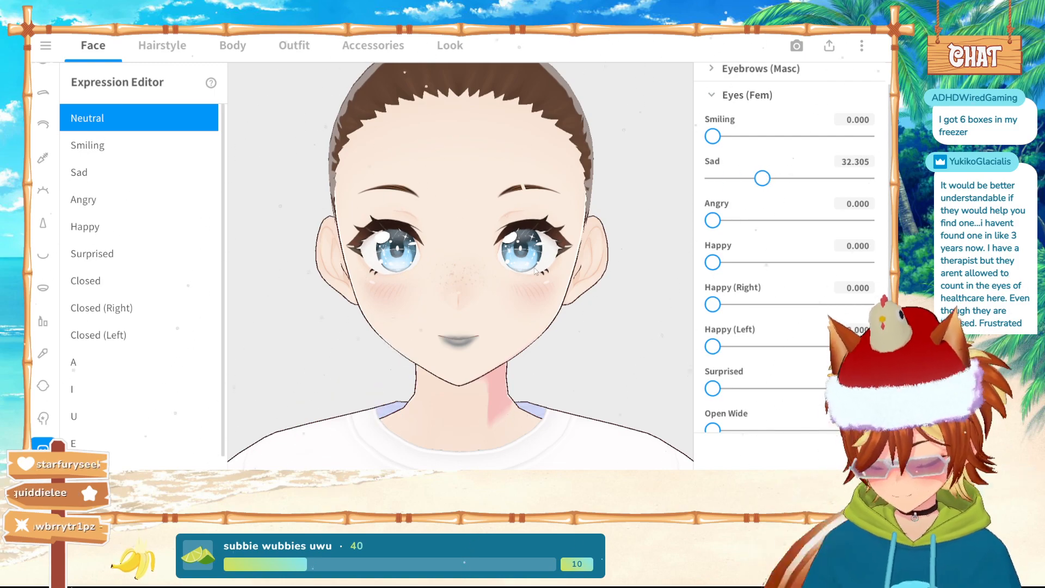
right_drag(535, 271, 632, 269)
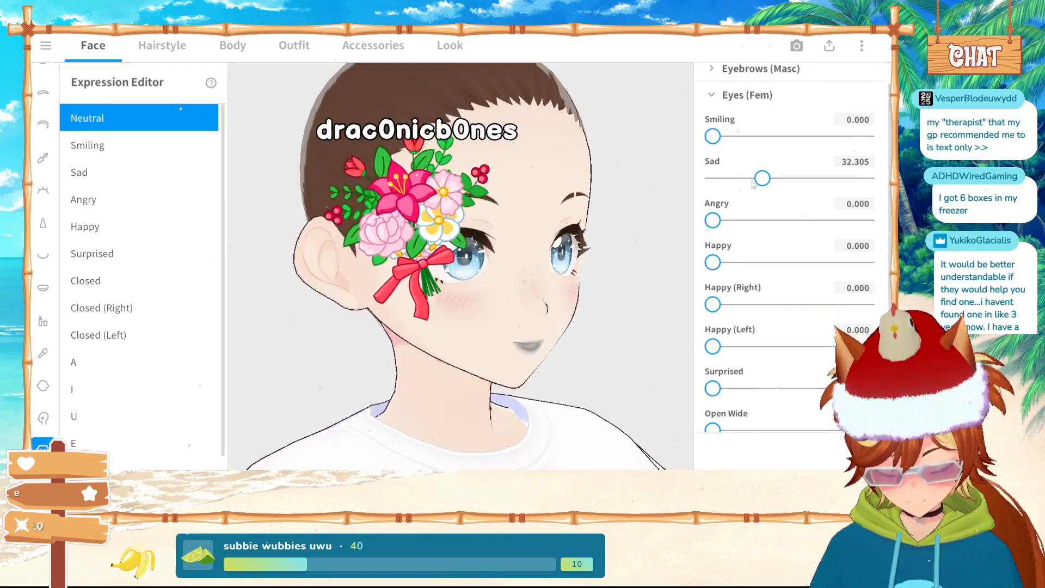
drag(754, 184, 752, 180)
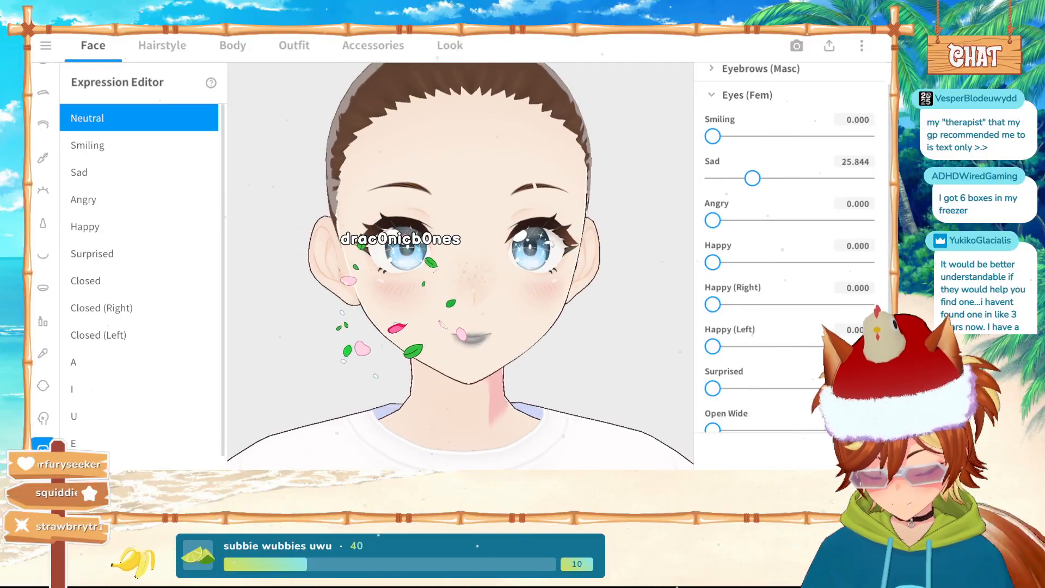
click(724, 95)
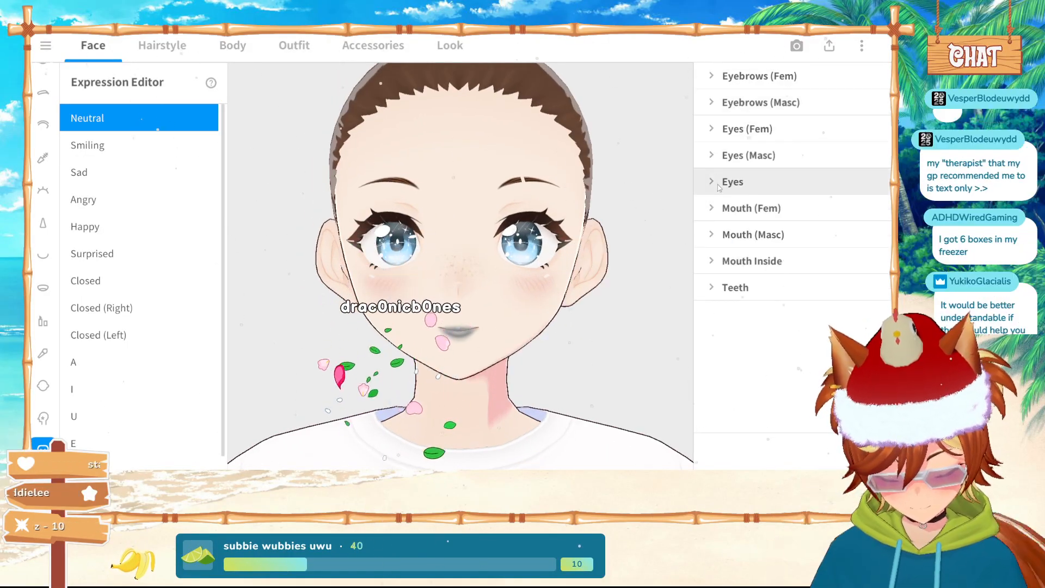
For the Neutral expression's Mouth (Fem), set Smiling to about 20.9 and Neutral to about 48
click(718, 208)
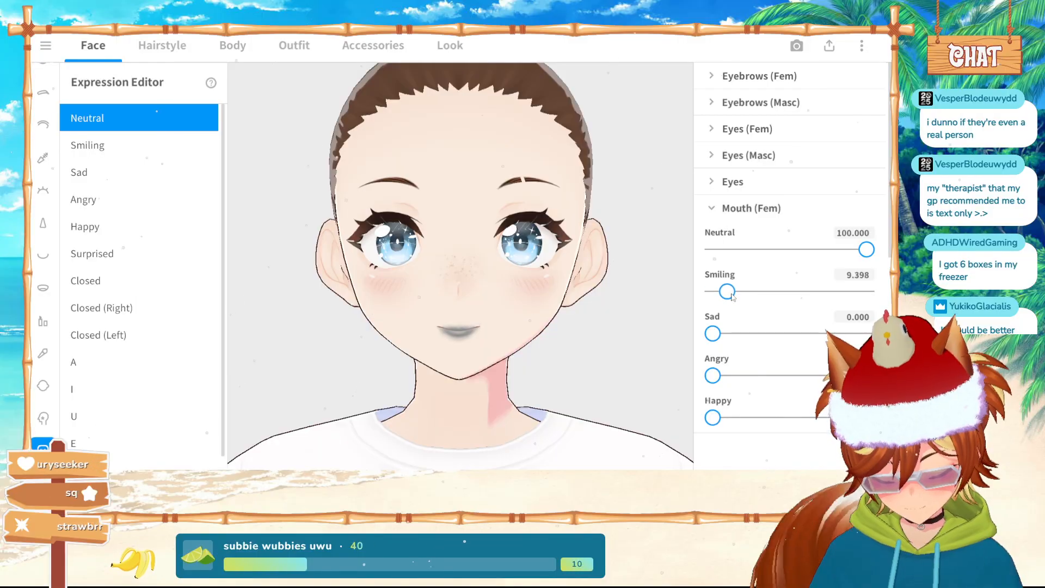
drag(867, 249, 788, 256)
mouse_move(584, 312)
right_down()
mouse_move(565, 315)
mouse_move(601, 318)
right_up()
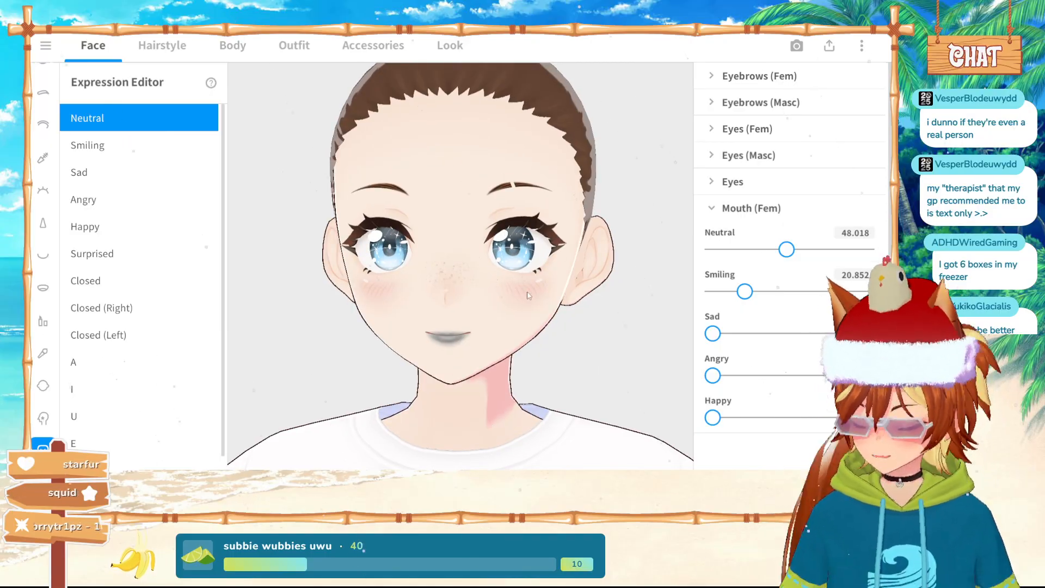
scroll(770, 361, down, 6)
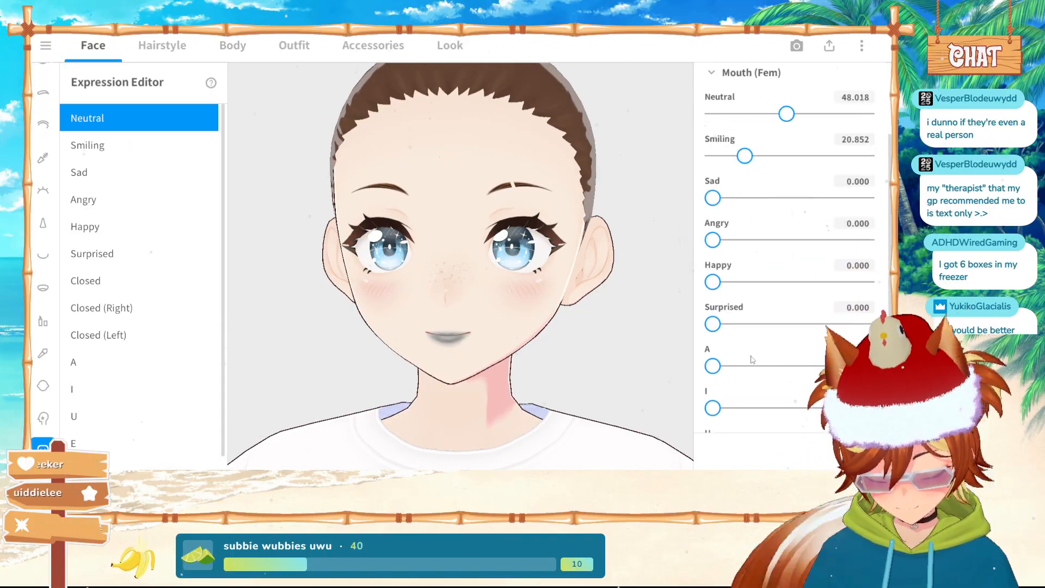
scroll(754, 362, up, 6)
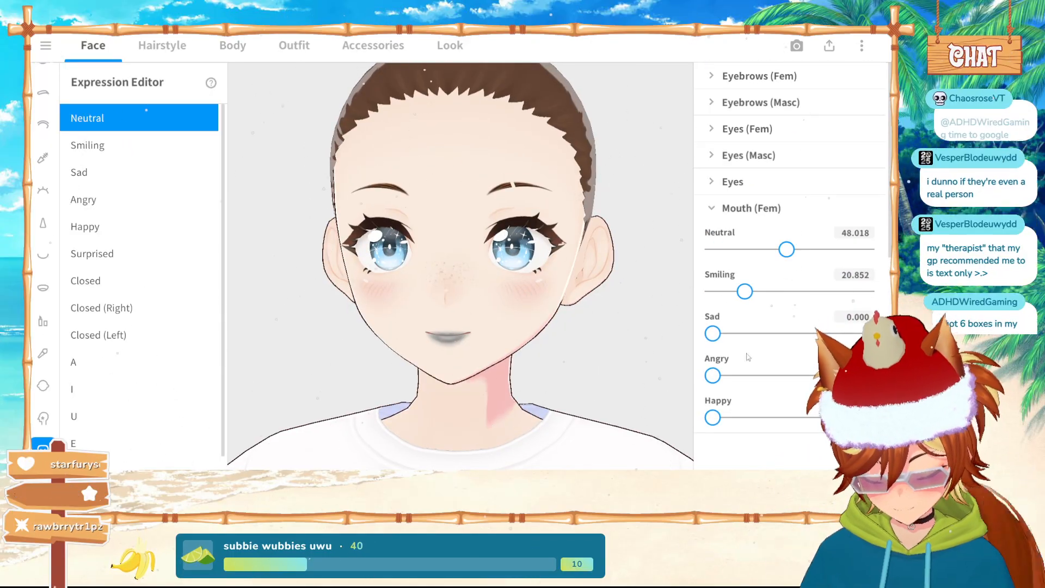
Preview the Smiling, Sad, Angry and Happy expressions on the face
click(142, 142)
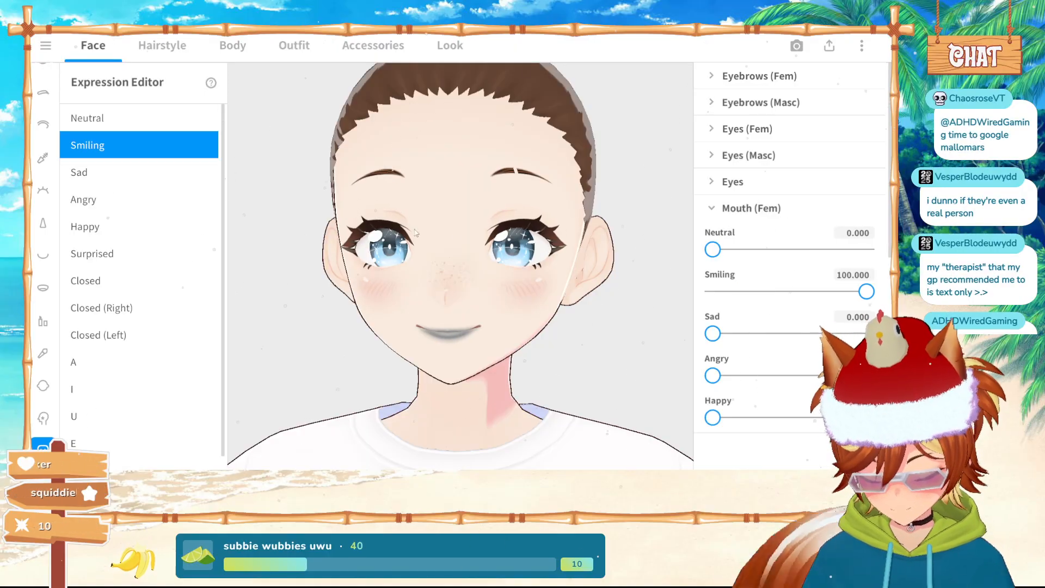
right_drag(414, 229, 407, 237)
click(139, 173)
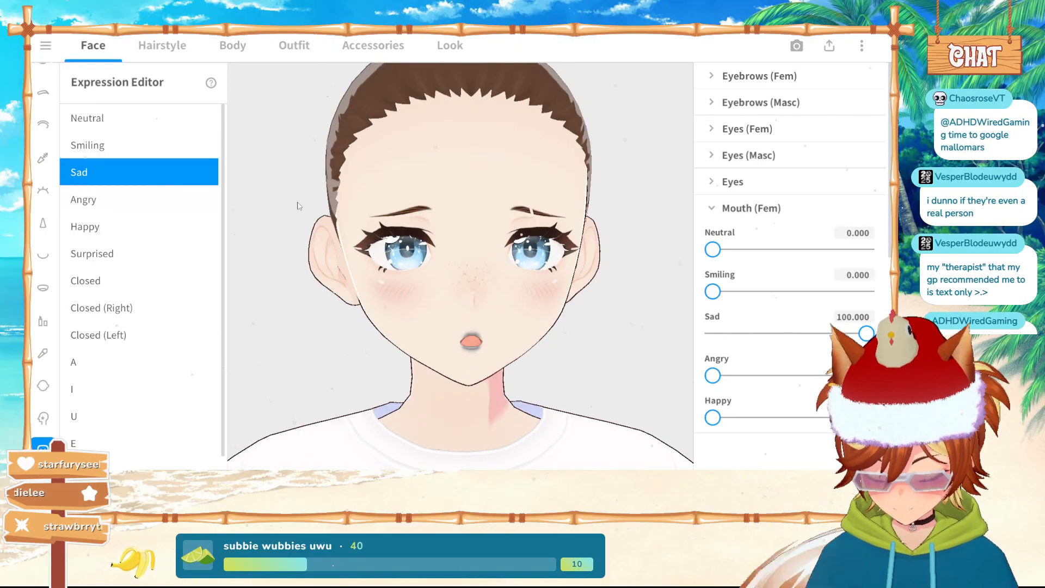
click(137, 208)
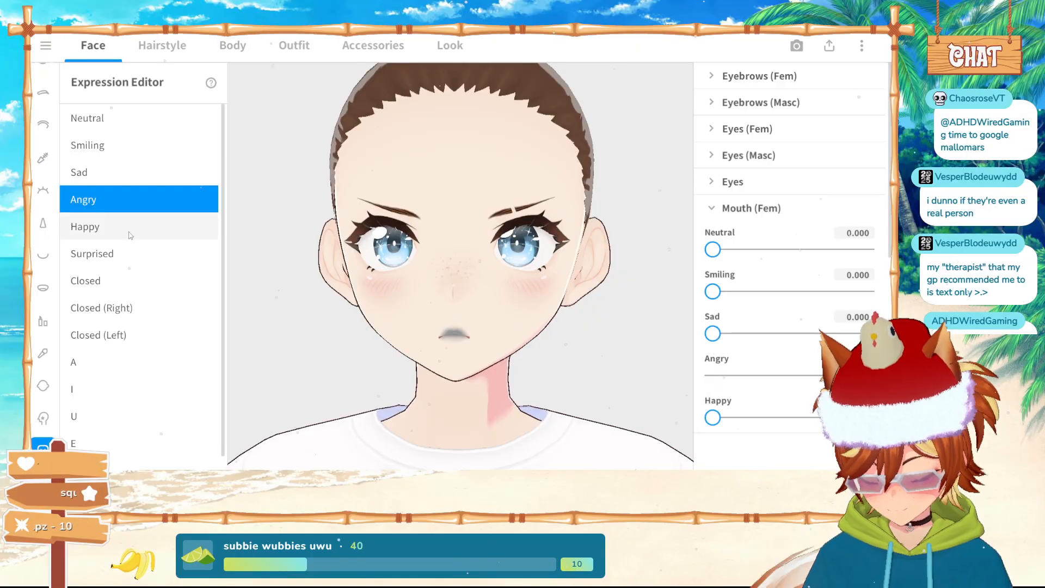
click(131, 234)
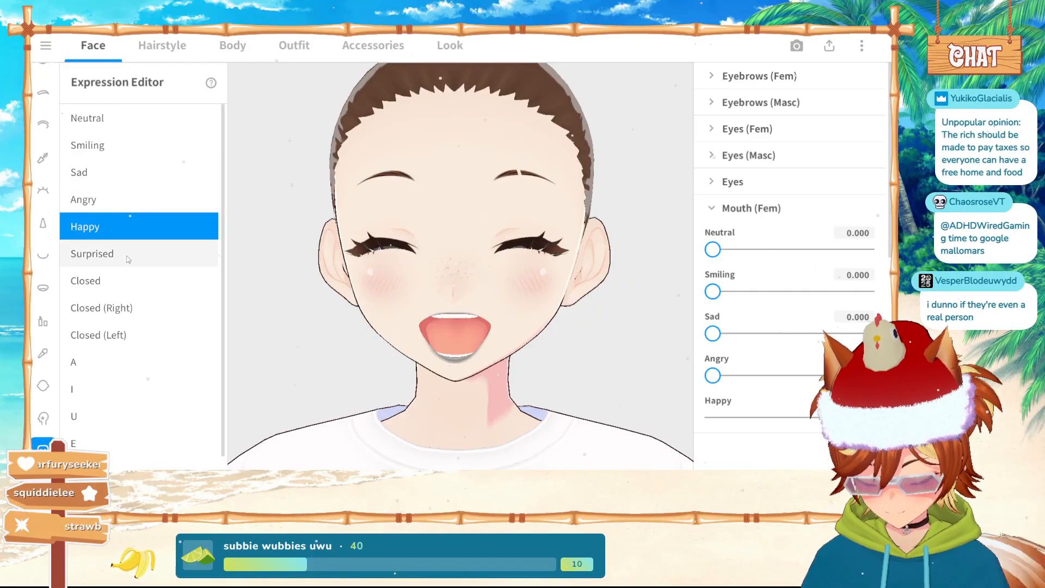
For the Surprised expression, raise the Open Wide value of Eyes (Fem) to 100 and check the eyes from several angles
click(128, 257)
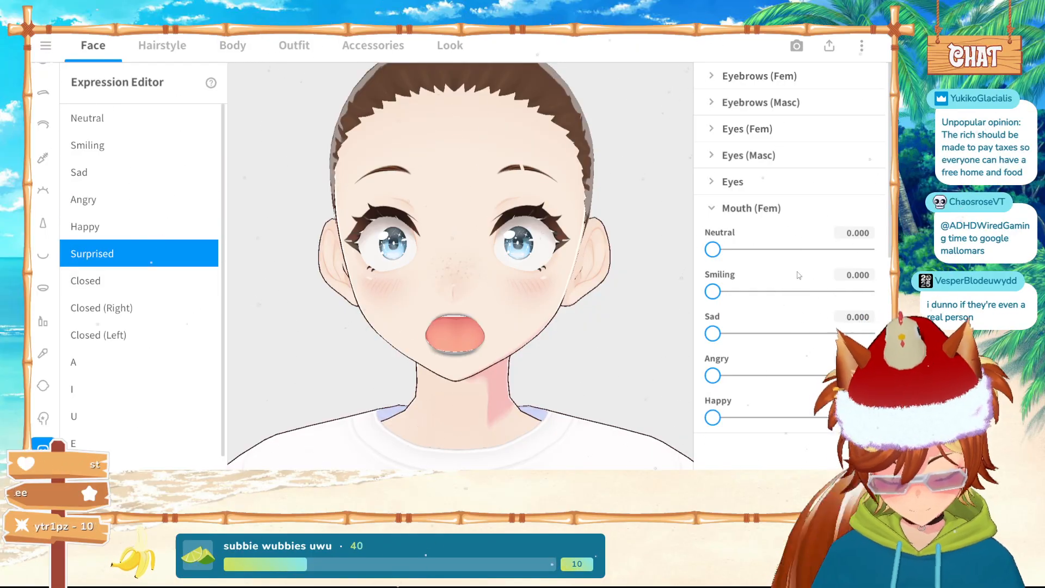
scroll(798, 275, down, 5)
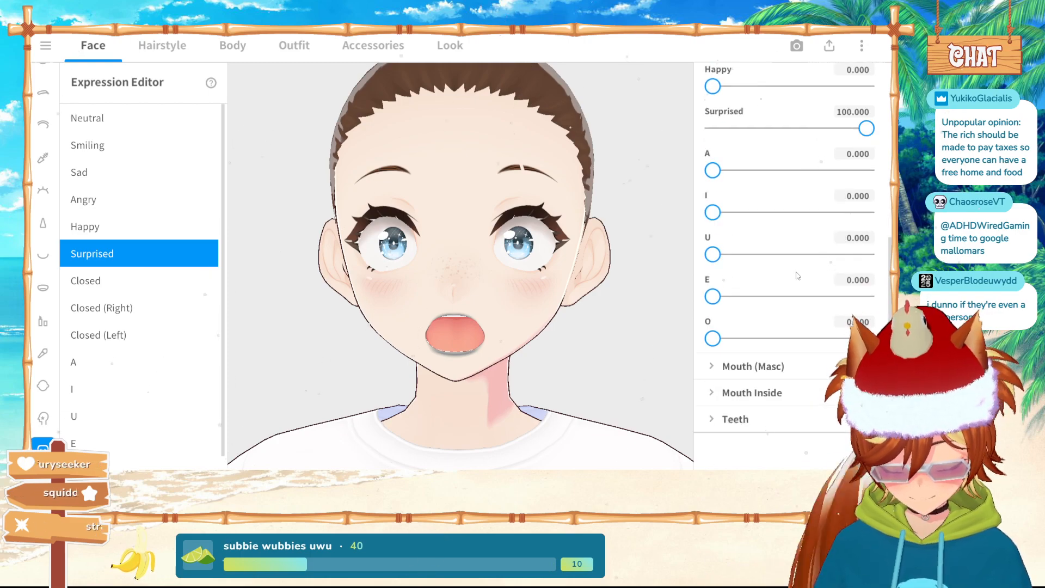
scroll(798, 276, up, 6)
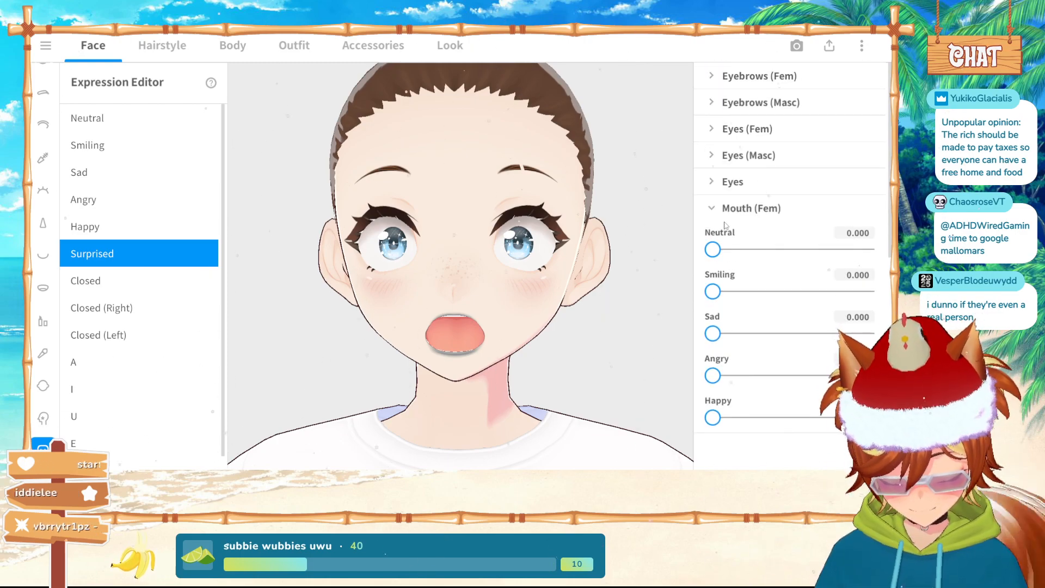
click(732, 130)
scroll(805, 252, down, 2)
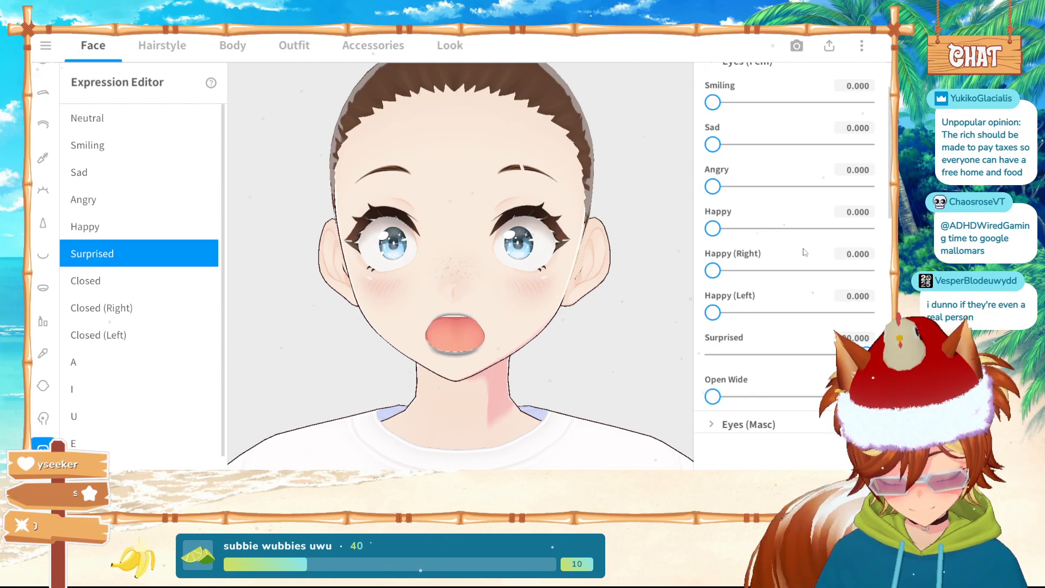
scroll(786, 294, down, 2)
drag(713, 329, 780, 318)
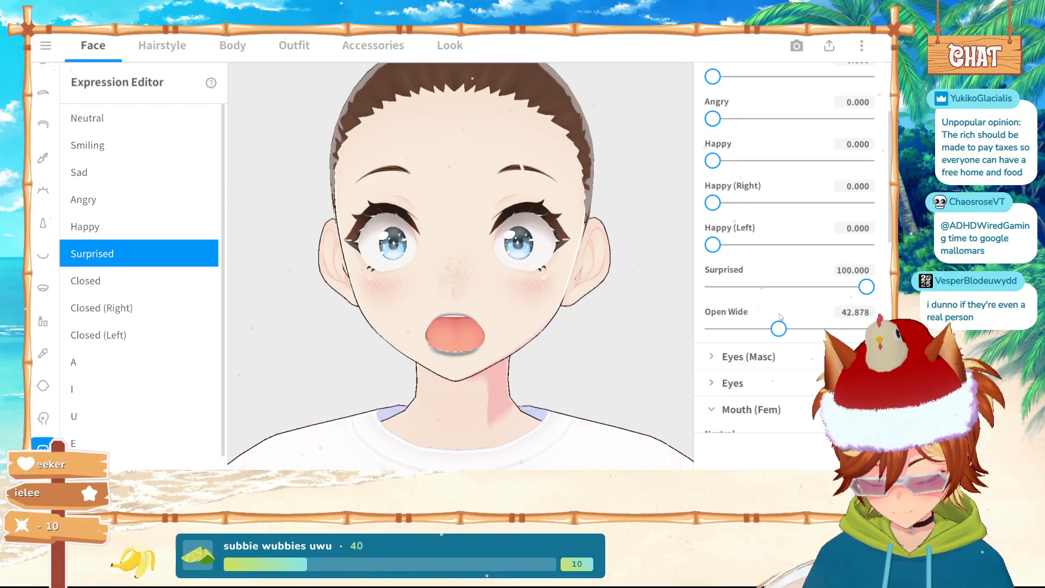
drag(514, 348, 599, 316)
drag(779, 329, 867, 329)
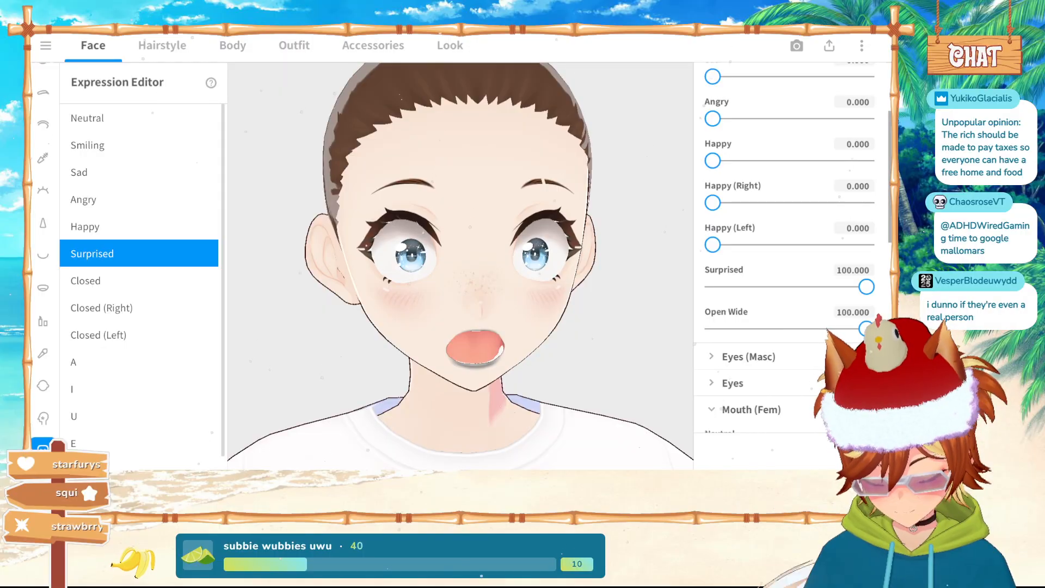
drag(461, 333, 539, 300)
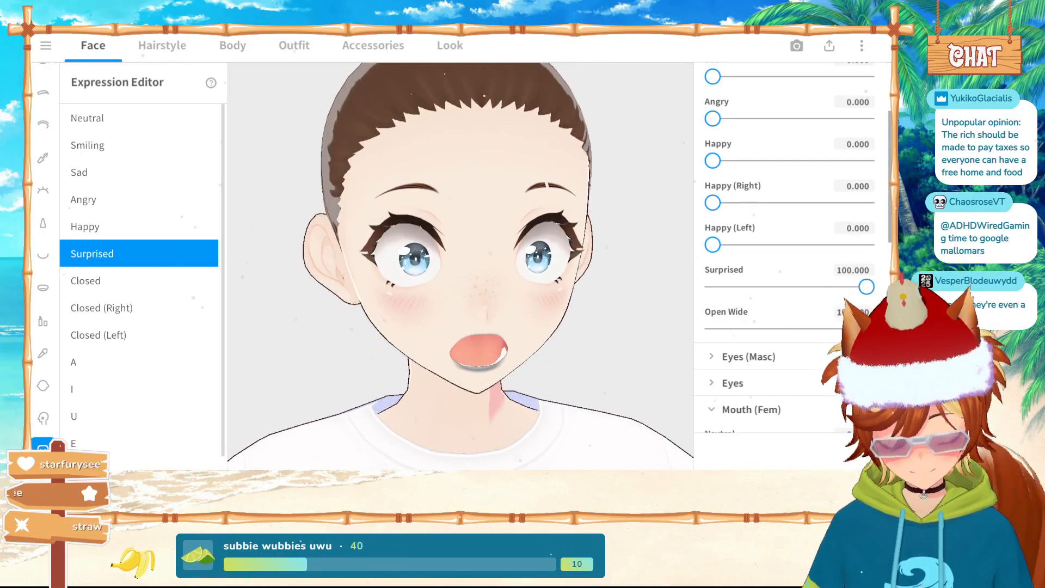
drag(867, 329, 702, 329)
right_drag(604, 352, 547, 351)
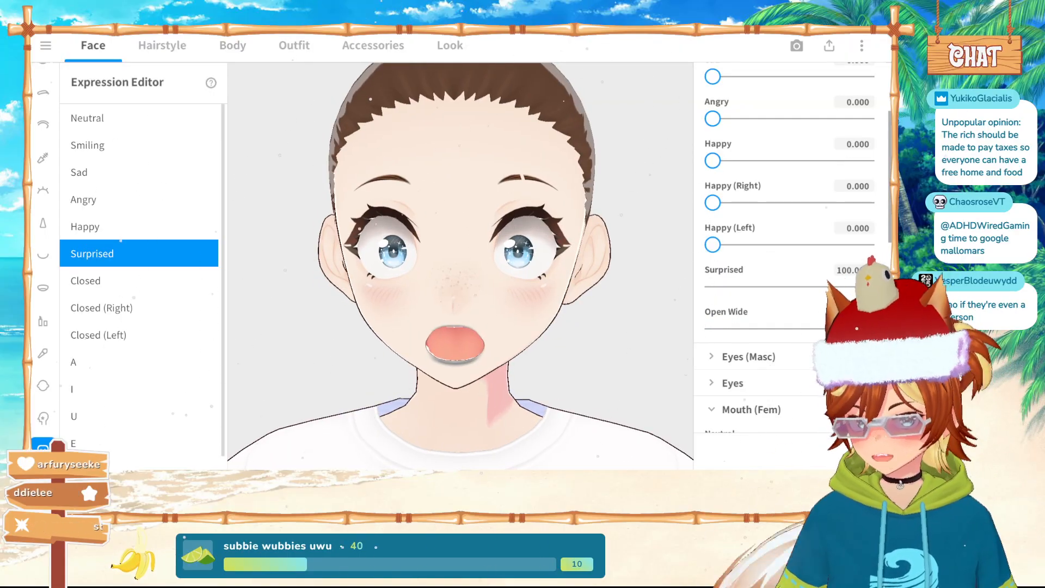
For the Surprised expression, raise the Close Irises value of Eyes to about 30 and collapse the open parameter groups
right_drag(646, 350, 629, 341)
scroll(757, 292, down, 2)
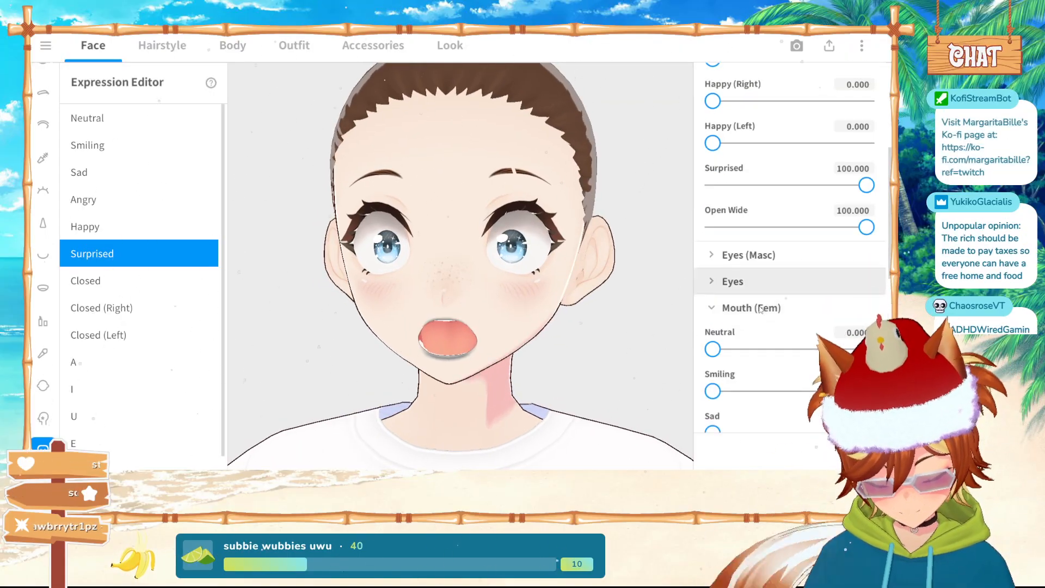
scroll(752, 297, up, 5)
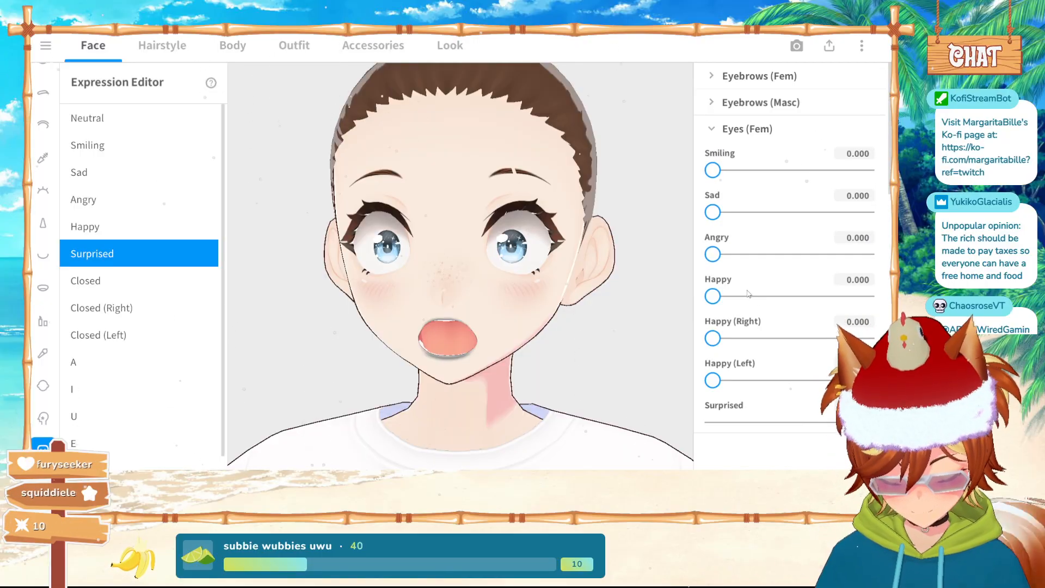
click(716, 130)
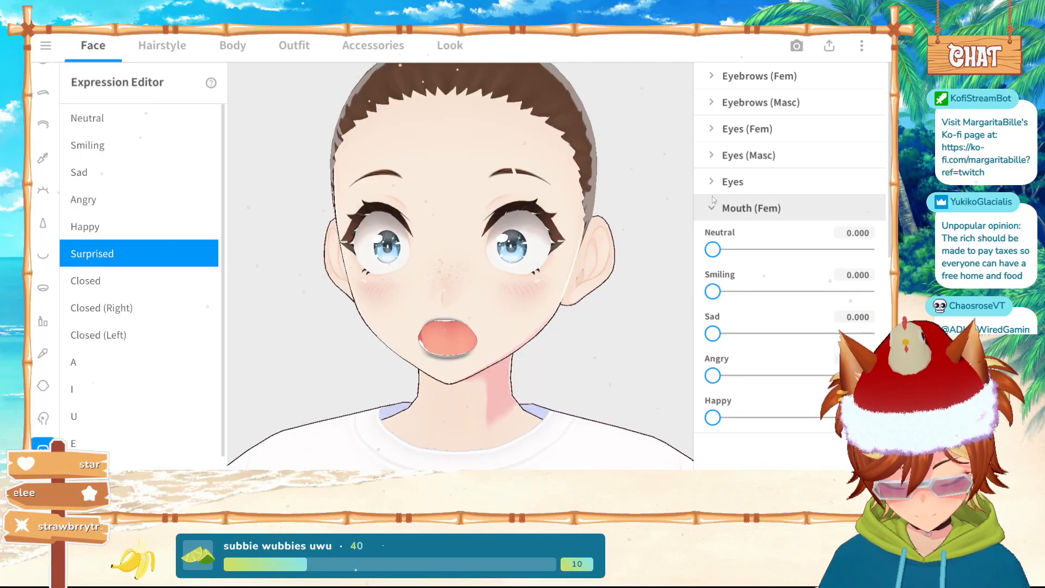
scroll(747, 220, down, 1)
click(711, 170)
click(710, 160)
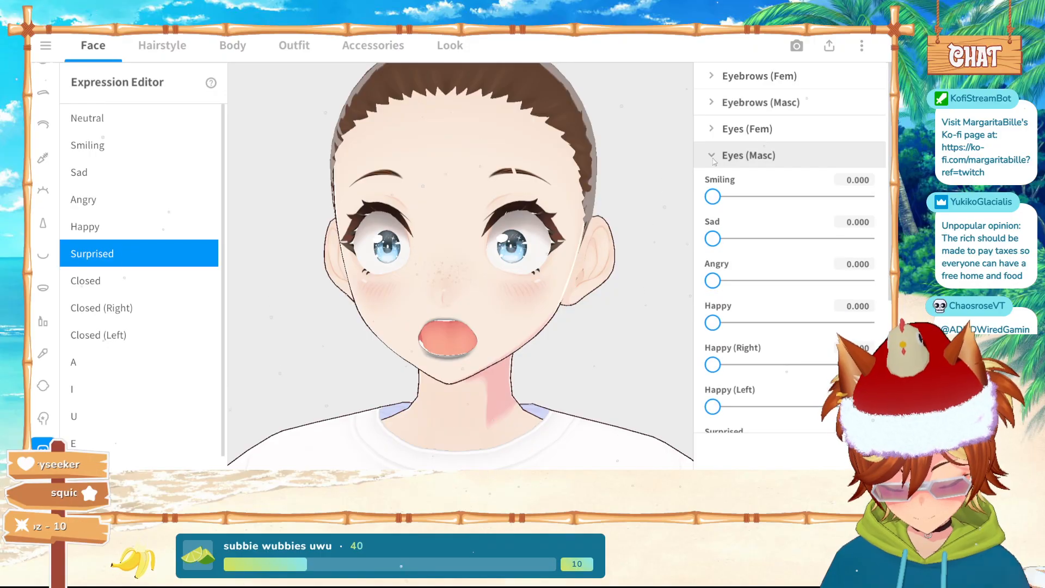
click(709, 159)
click(711, 158)
click(757, 182)
scroll(762, 246, down, 3)
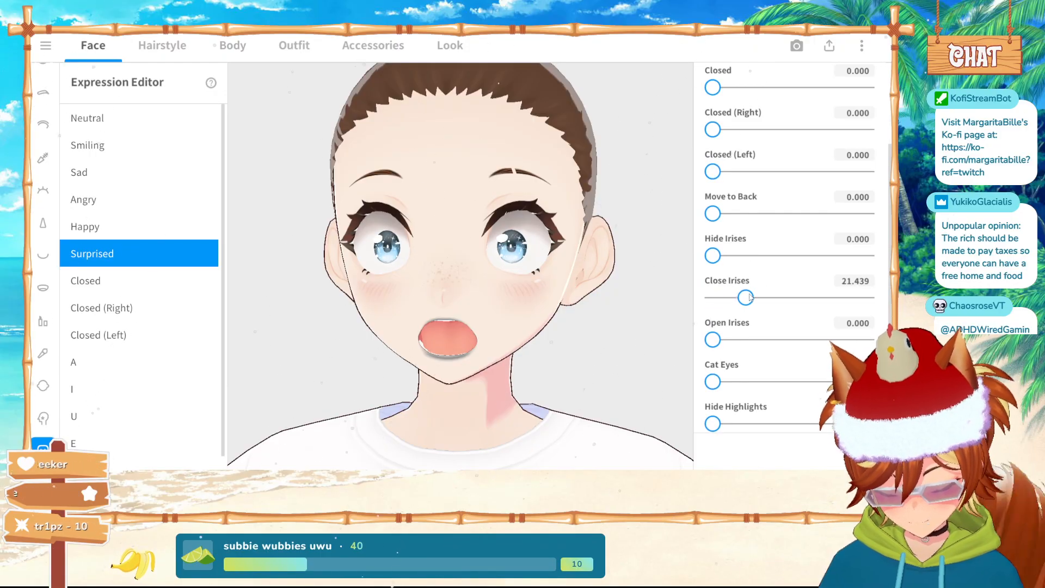
scroll(765, 245, up, 3)
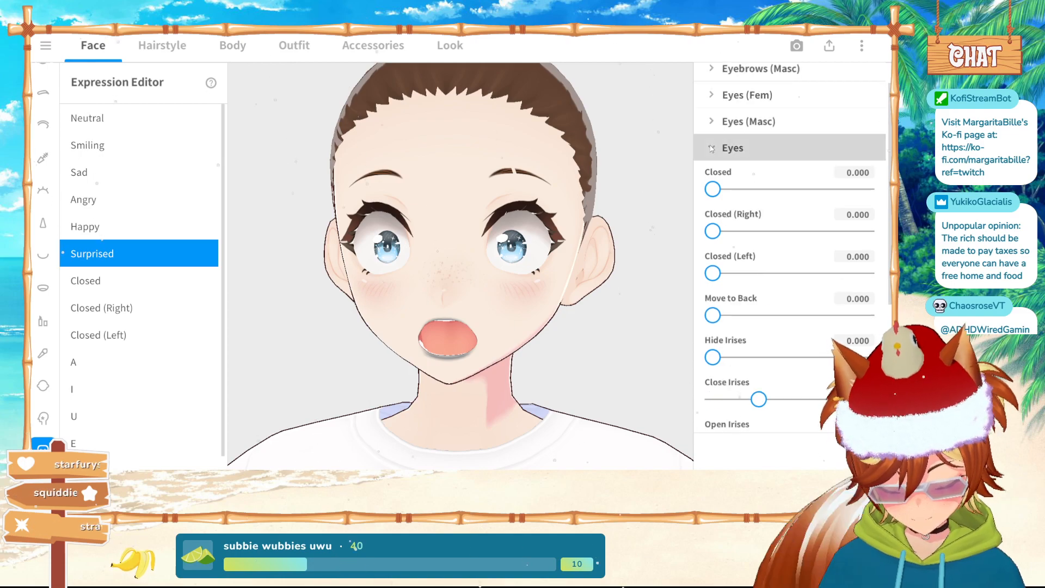
click(777, 153)
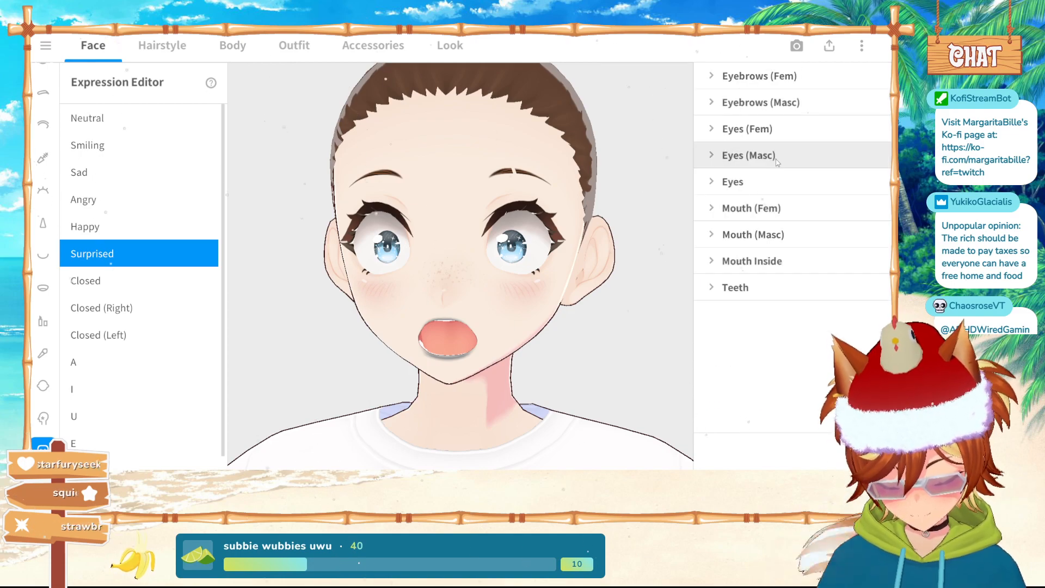
For the Smiling expression, set the Open Irises value of Eyes to about 39.6
click(126, 151)
click(732, 181)
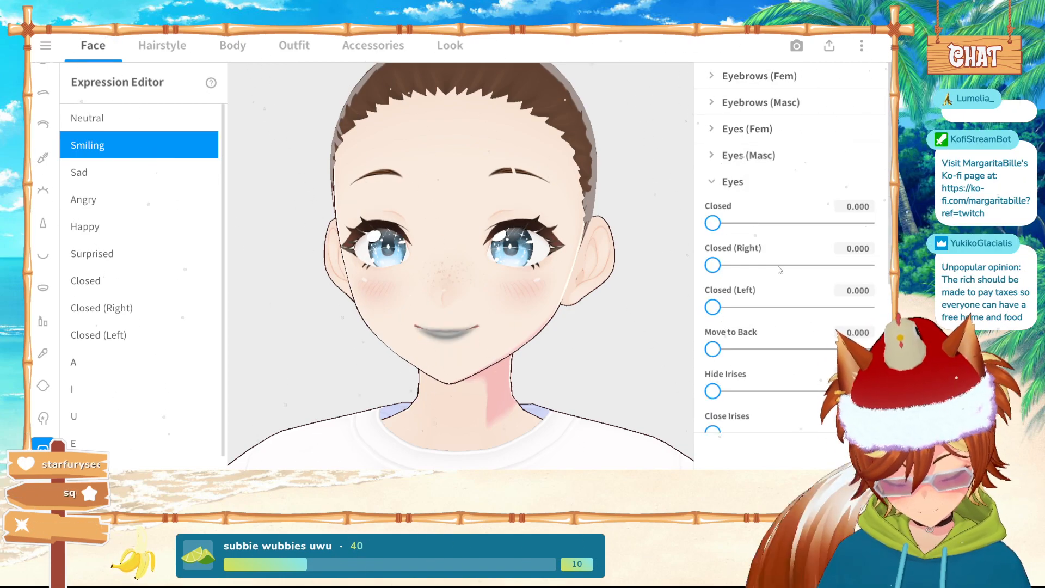
scroll(739, 261, down, 3)
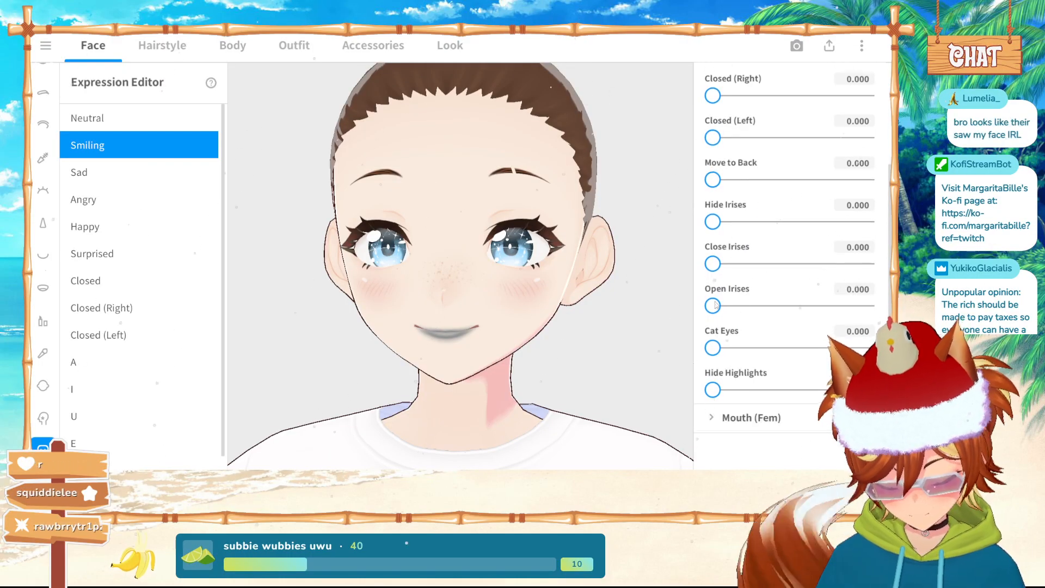
drag(713, 305, 766, 300)
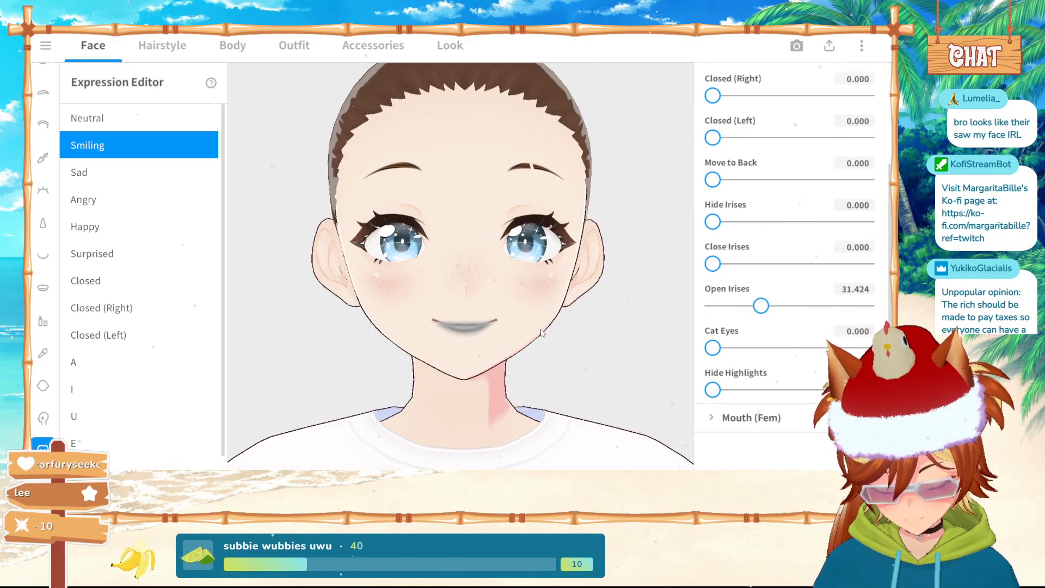
drag(733, 355, 707, 348)
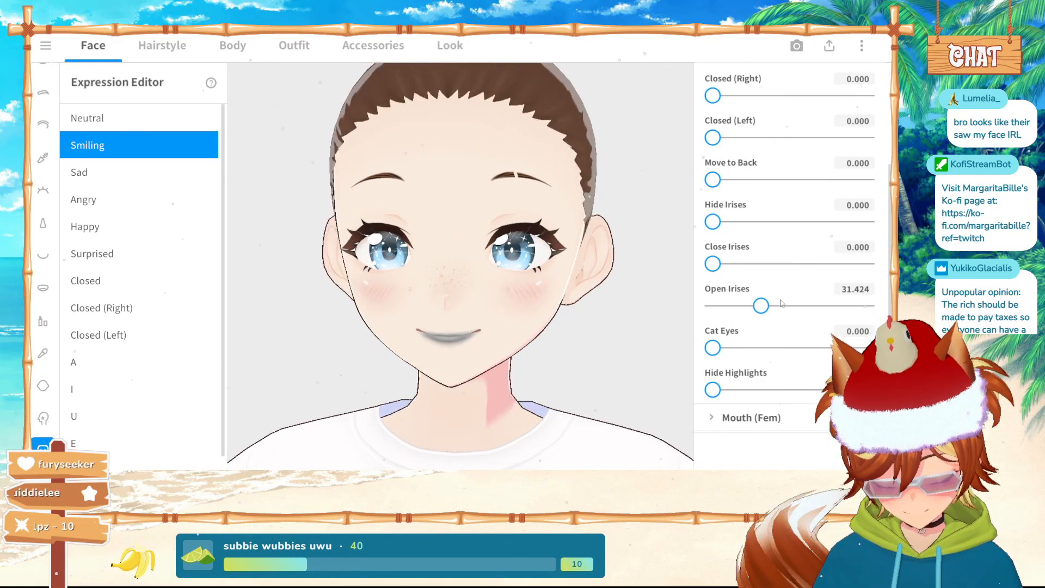
drag(761, 306, 782, 307)
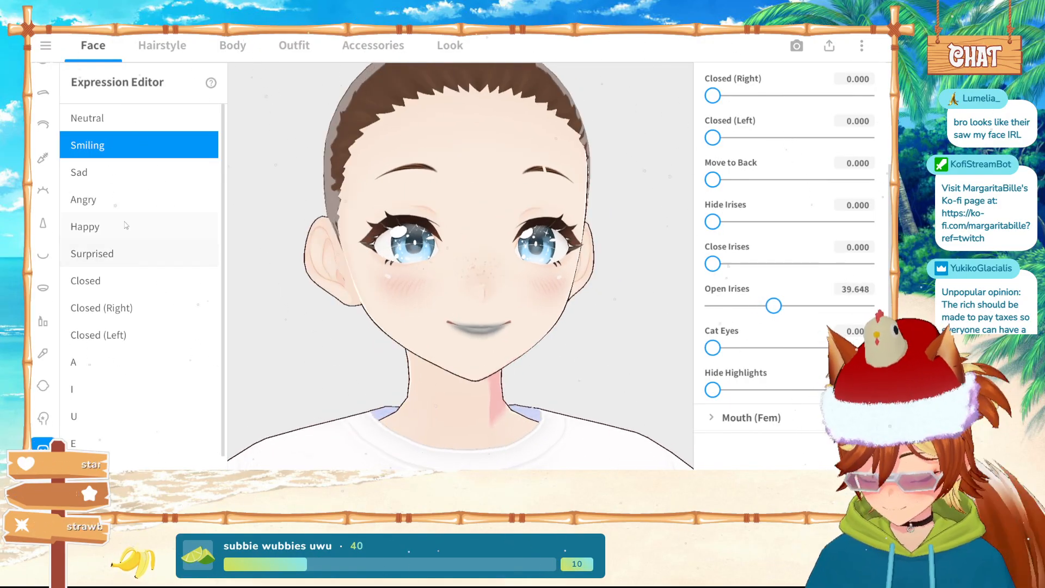
Preview the Angry, Closed and Smiling expressions on the face
click(134, 208)
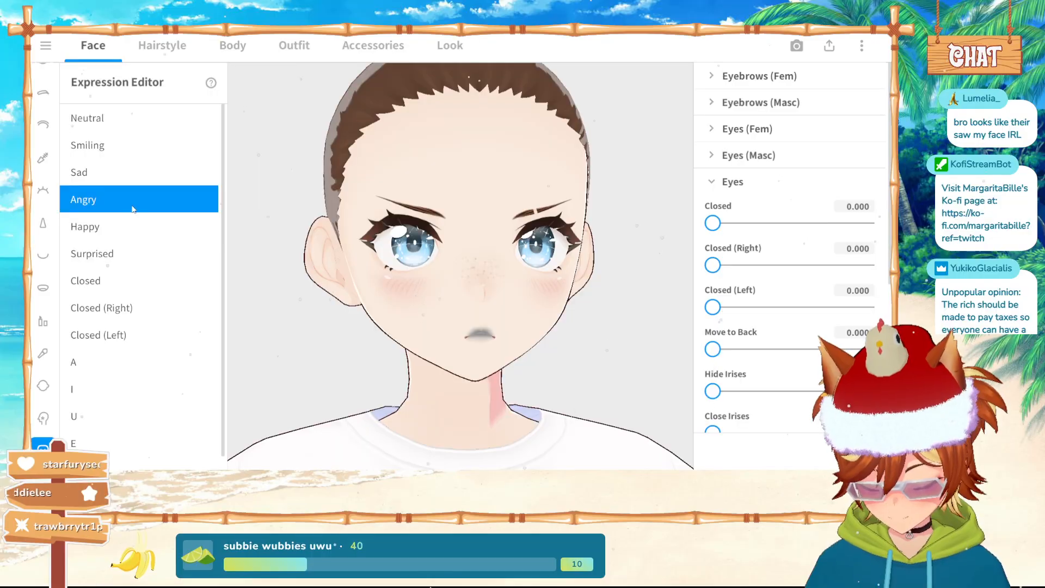
click(132, 276)
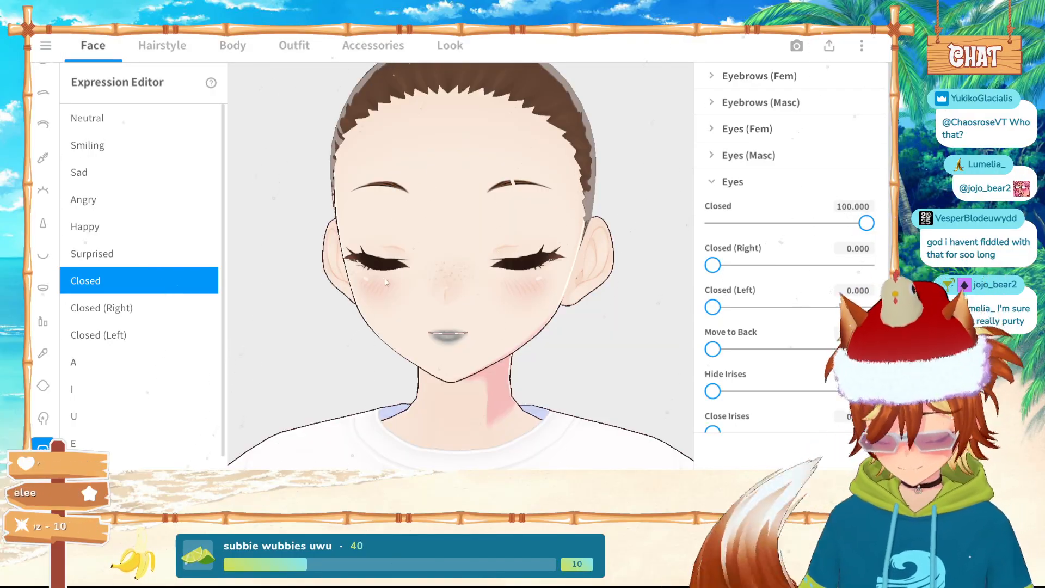
scroll(231, 172, down, 1)
click(129, 144)
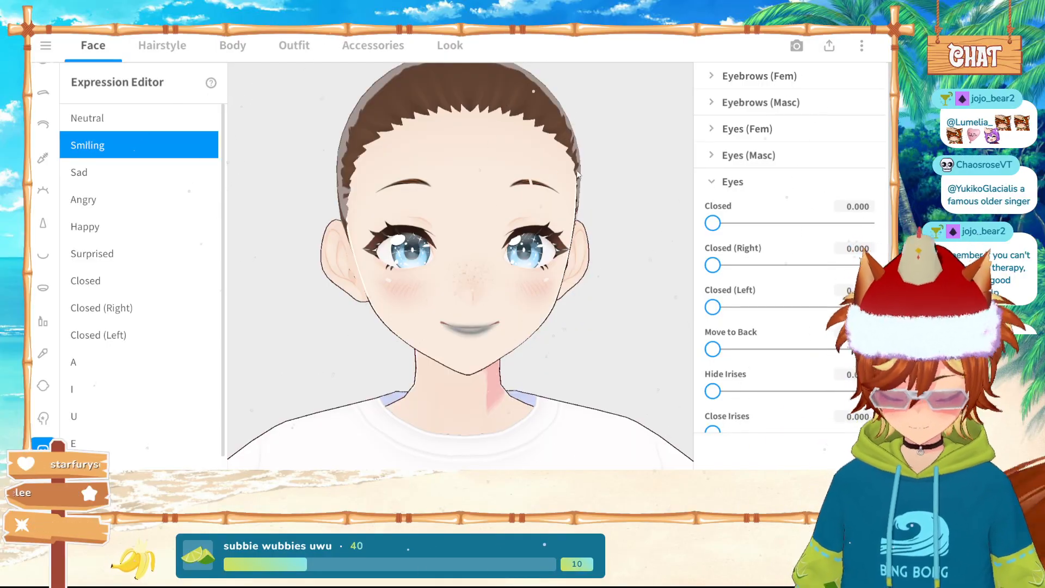
drag(524, 252, 567, 265)
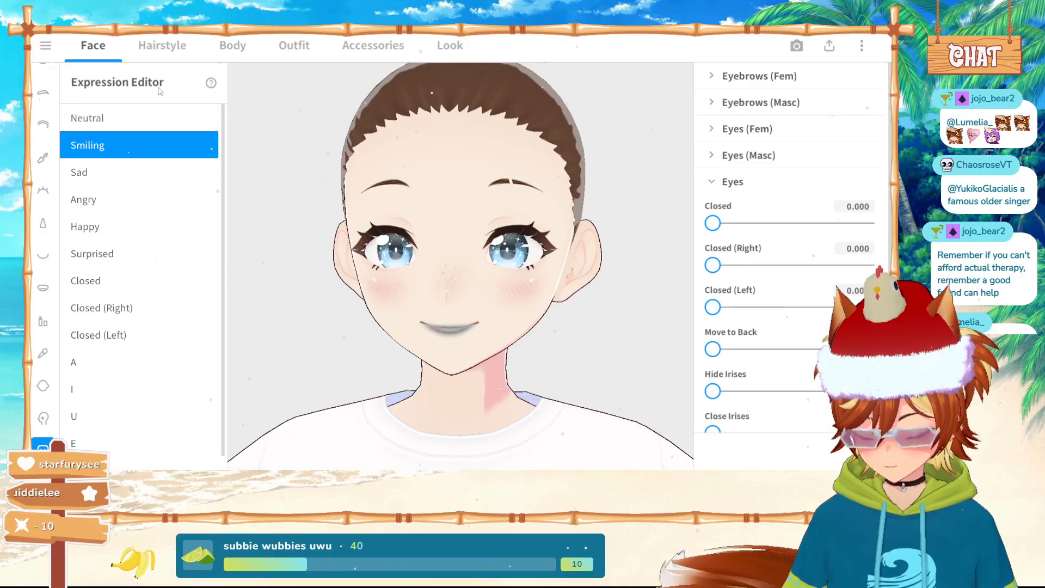
Switch to hairstyle editing and browse the front hair presets
click(162, 46)
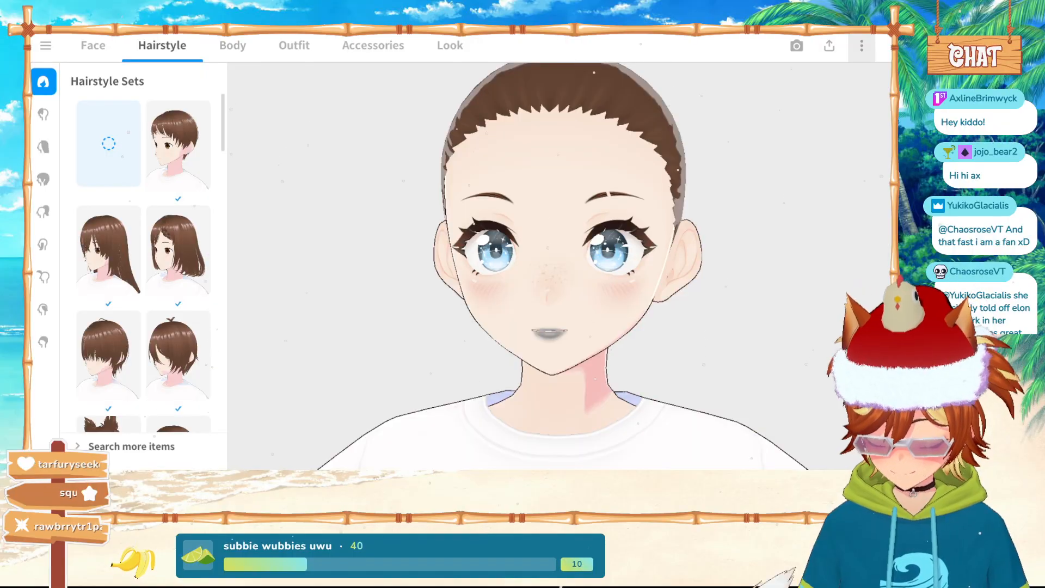
click(44, 116)
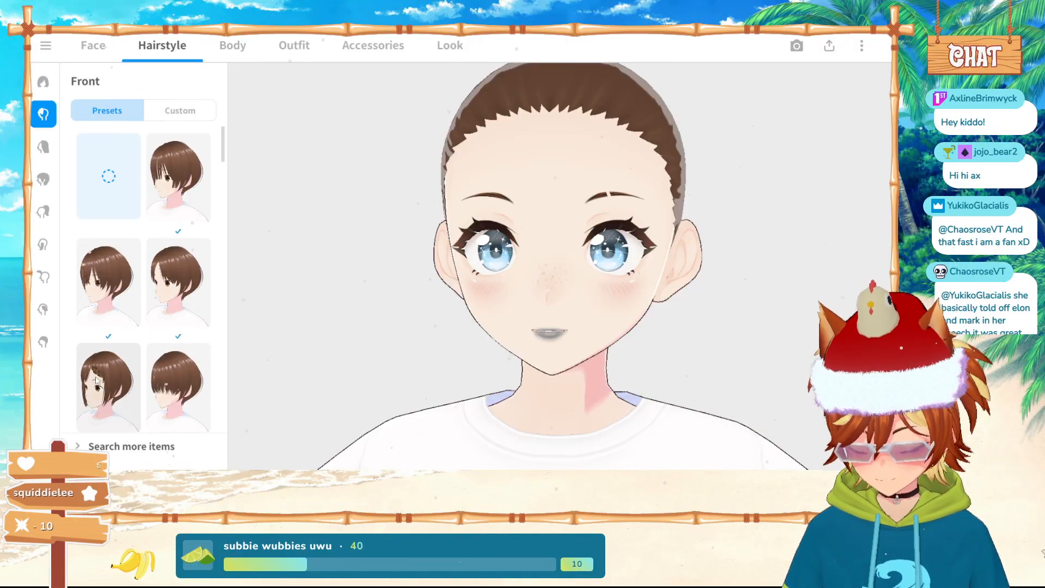
scroll(83, 354, down, 5)
scroll(82, 354, down, 6)
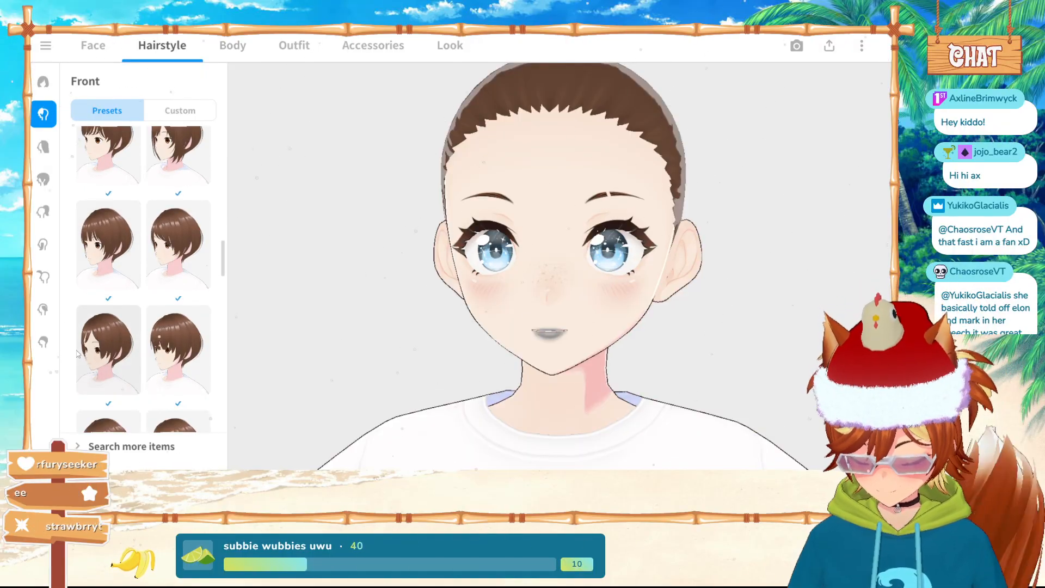
Try on front hair presets with a long strand between the eyes, a side-swept fringe, a jagged fringe and long side locks
click(172, 274)
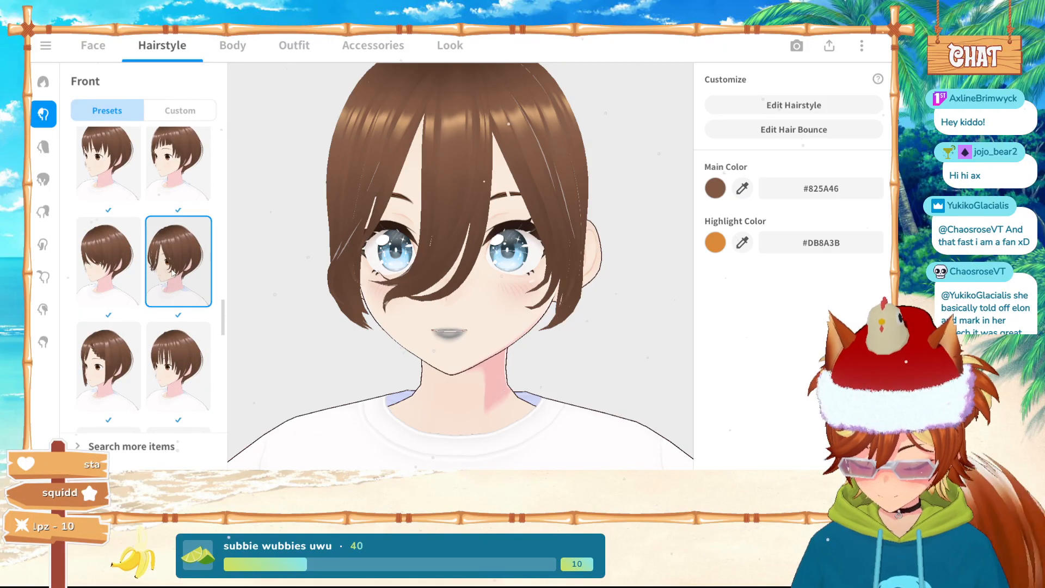
click(115, 276)
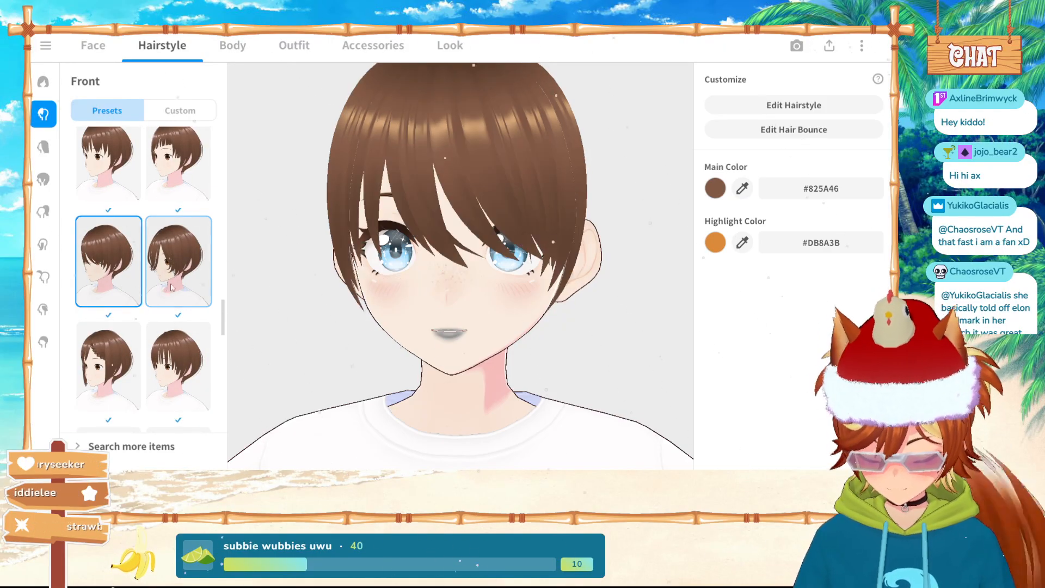
click(109, 163)
scroll(156, 257, down, 2)
scroll(155, 257, down, 1)
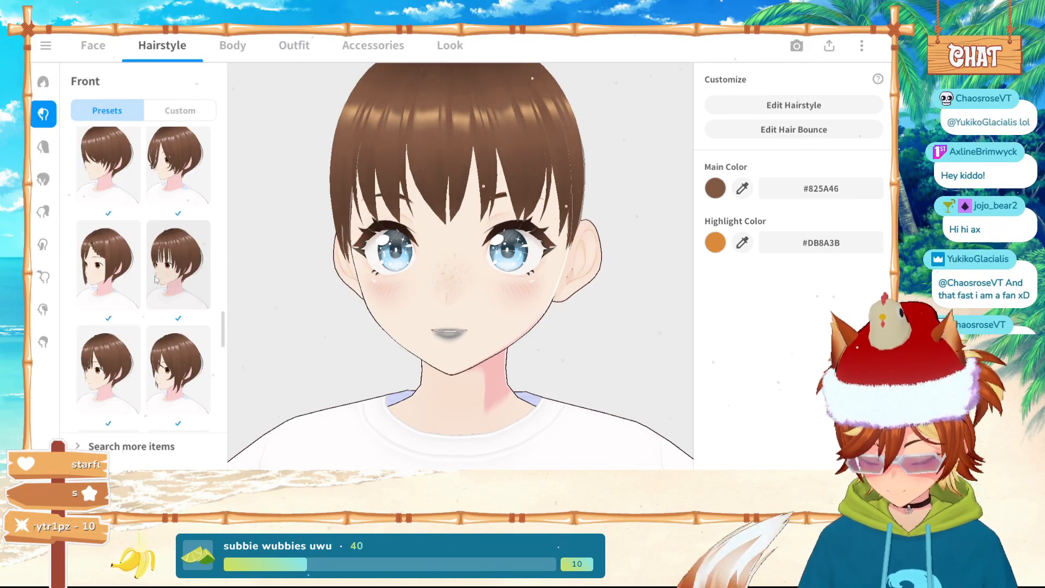
click(161, 368)
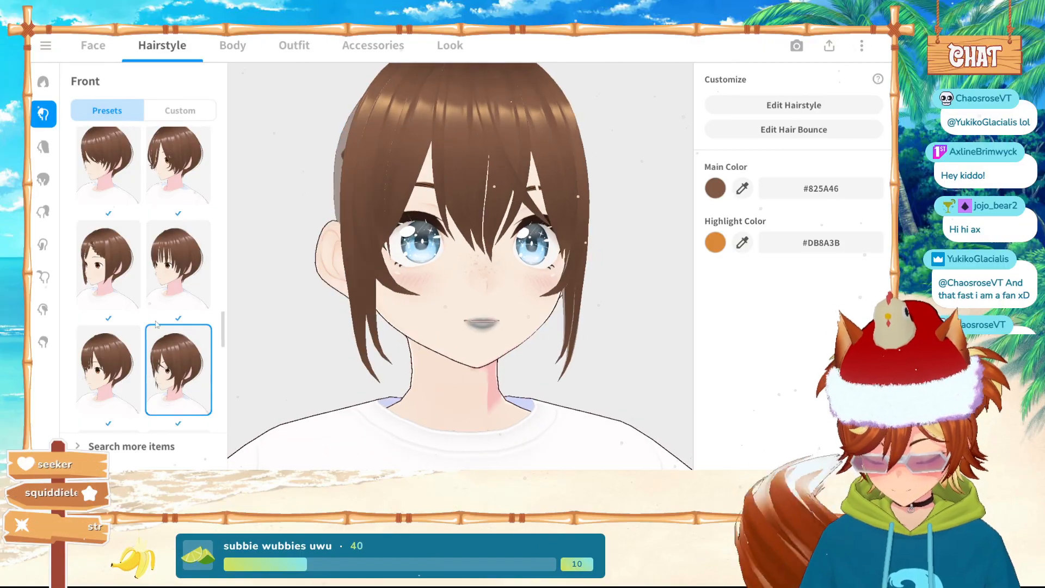
Try on further front hair presets, including an asymmetric side-swept fringe and one that covers one eye, viewing them at an angle
scroll(136, 333, down, 3)
click(119, 329)
scroll(121, 332, down, 4)
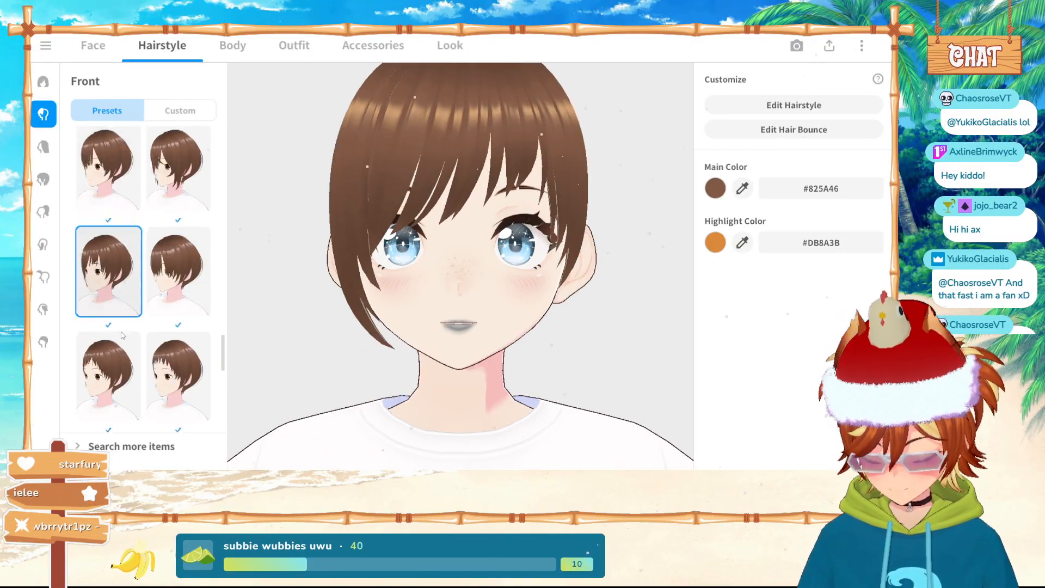
right_drag(406, 311, 319, 306)
scroll(136, 327, down, 2)
click(109, 381)
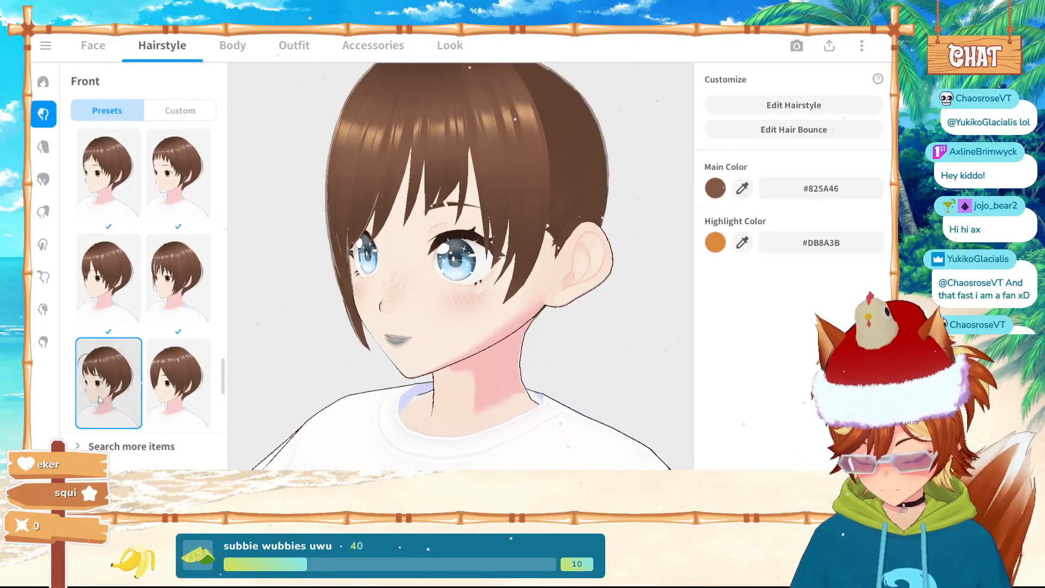
click(182, 375)
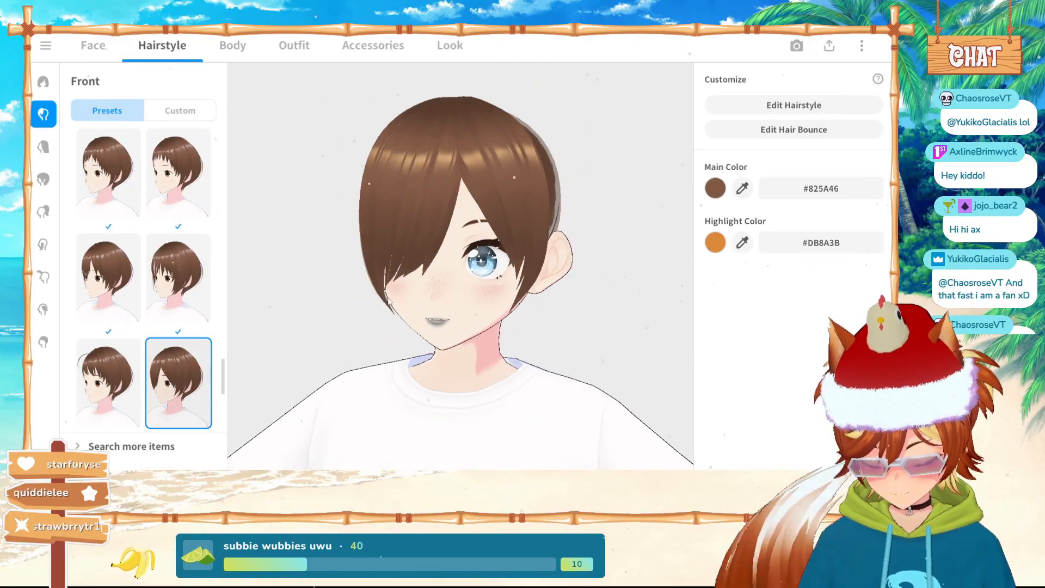
Compare the front hair presets with a pointed fringe, a tousled layered fringe, a blunt fringe and a smooth side-swept fringe
scroll(161, 324, down, 2)
click(120, 187)
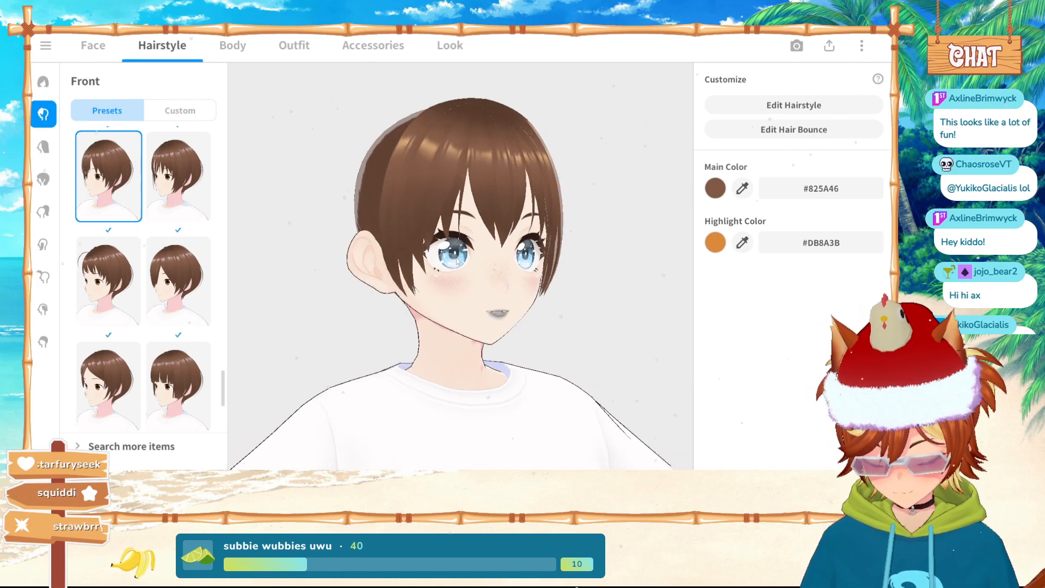
scroll(141, 327, down, 2)
click(109, 354)
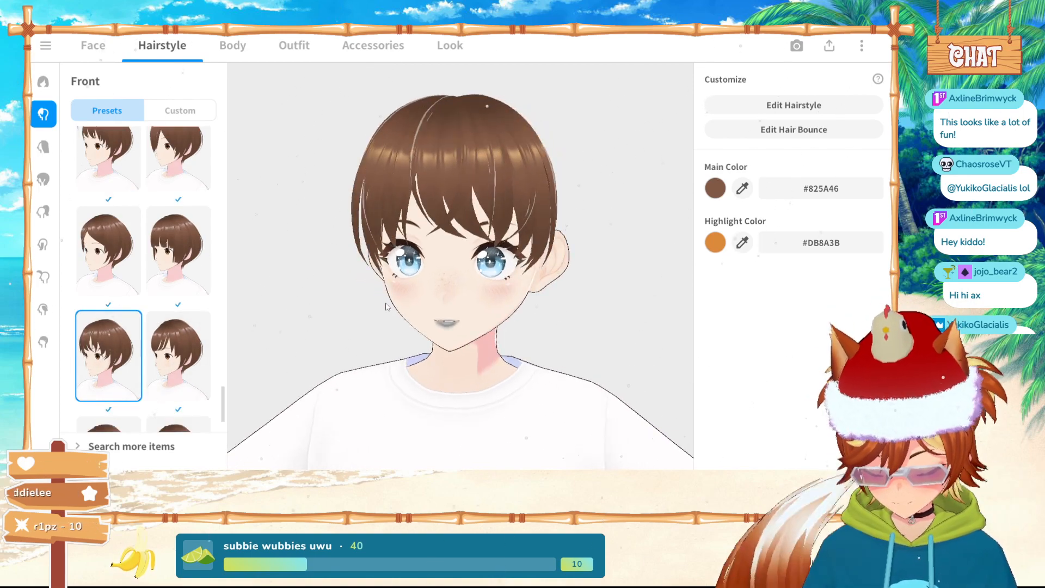
scroll(146, 370, down, 2)
click(175, 370)
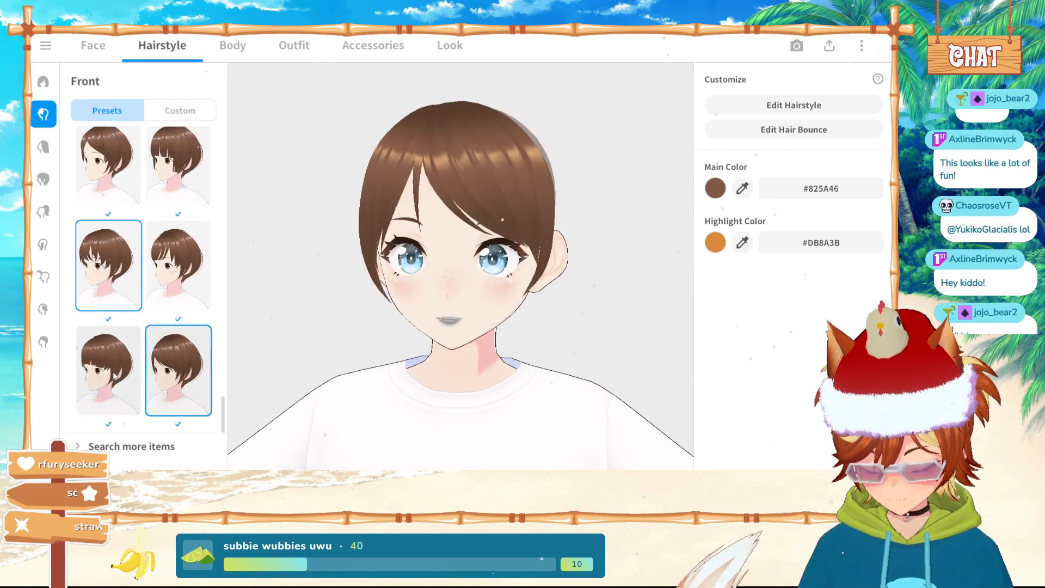
click(109, 370)
click(174, 370)
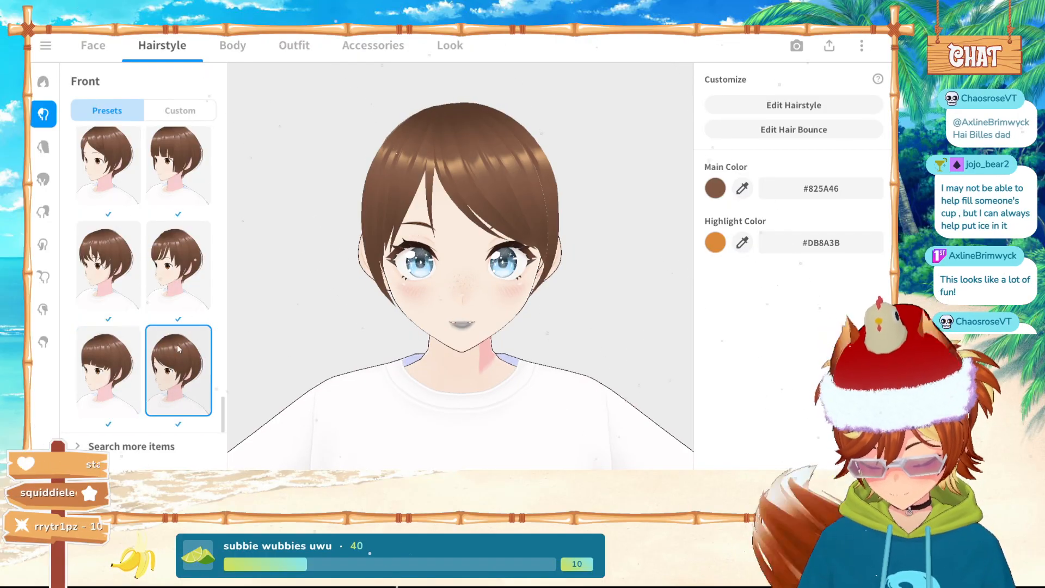
Apply the front hair preset with a straight fringe and longer side pieces, and open it for hairstyle editing
scroll(163, 338, down, 3)
click(118, 256)
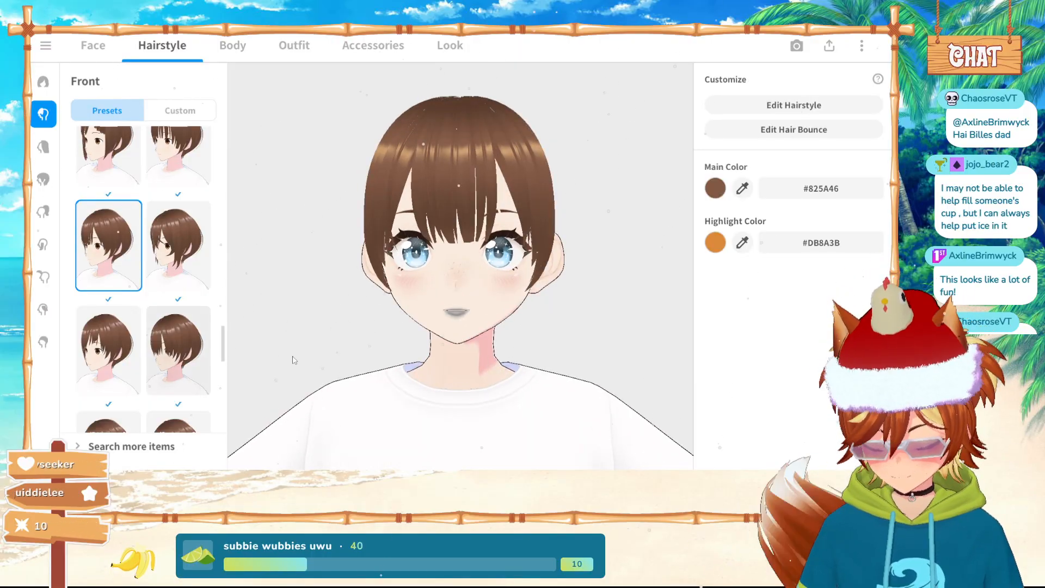
drag(294, 360, 466, 136)
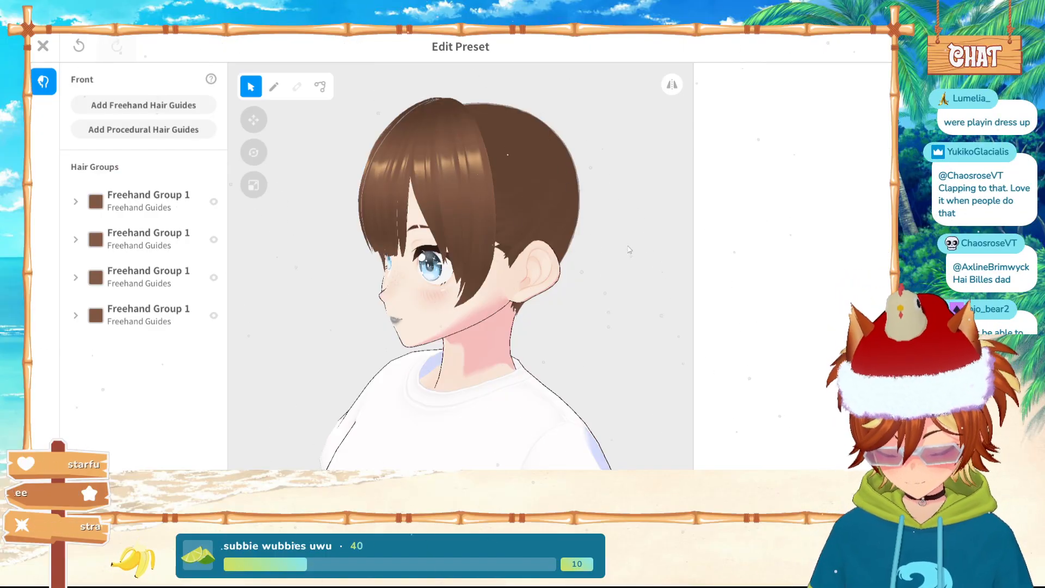
Open the material texture of the first freehand hair group for editing and view the fringe from the front
click(151, 204)
click(773, 104)
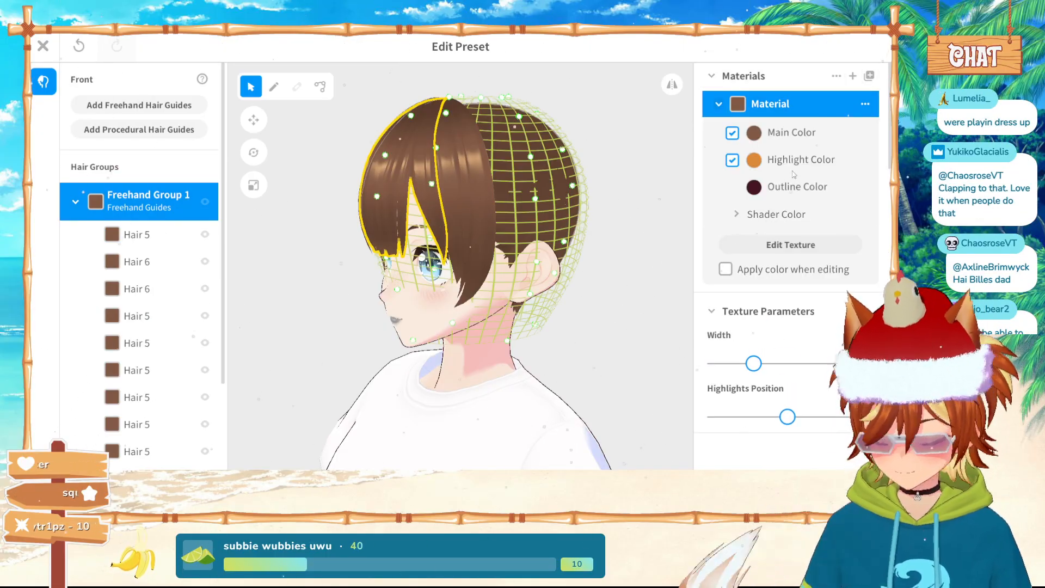
click(776, 248)
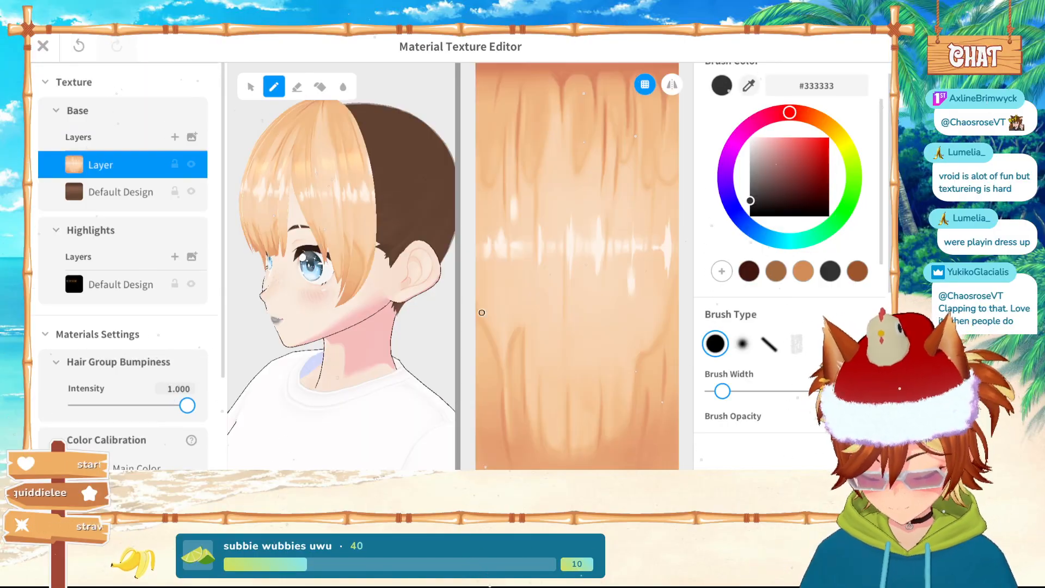
right_drag(277, 311, 395, 297)
scroll(349, 308, down, 2)
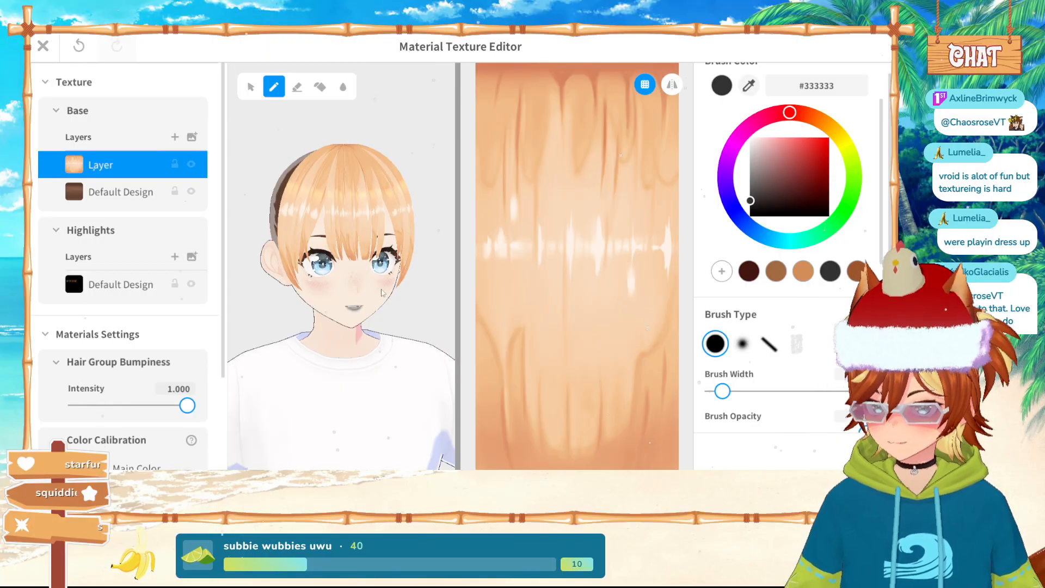
Enable main color calibration for the front hair material and set the main color to a pale lilac
scroll(158, 402, down, 2)
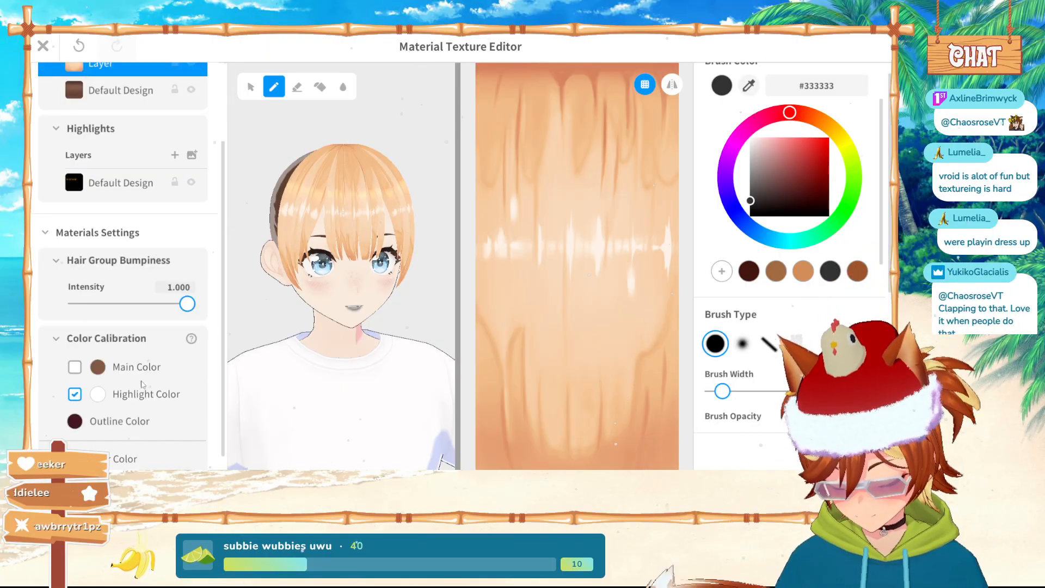
click(76, 369)
click(98, 367)
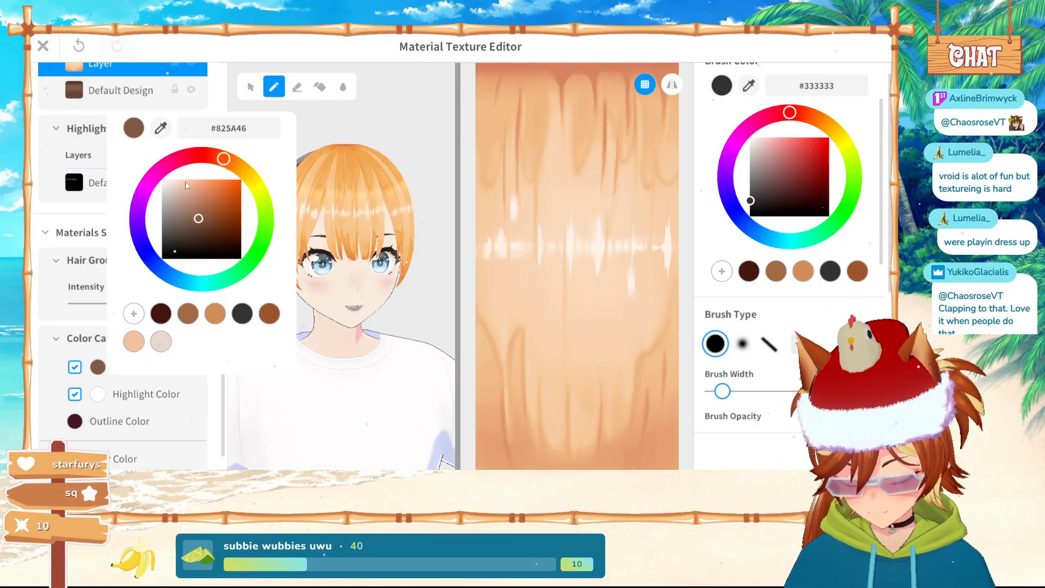
scroll(173, 122, up, 1)
scroll(174, 131, down, 1)
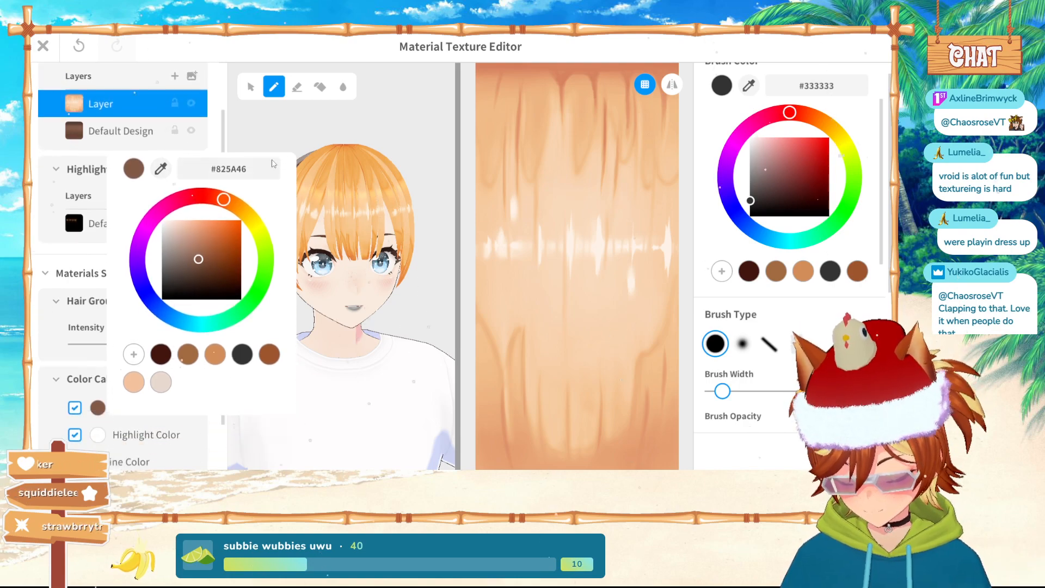
click(180, 204)
drag(180, 204, 174, 207)
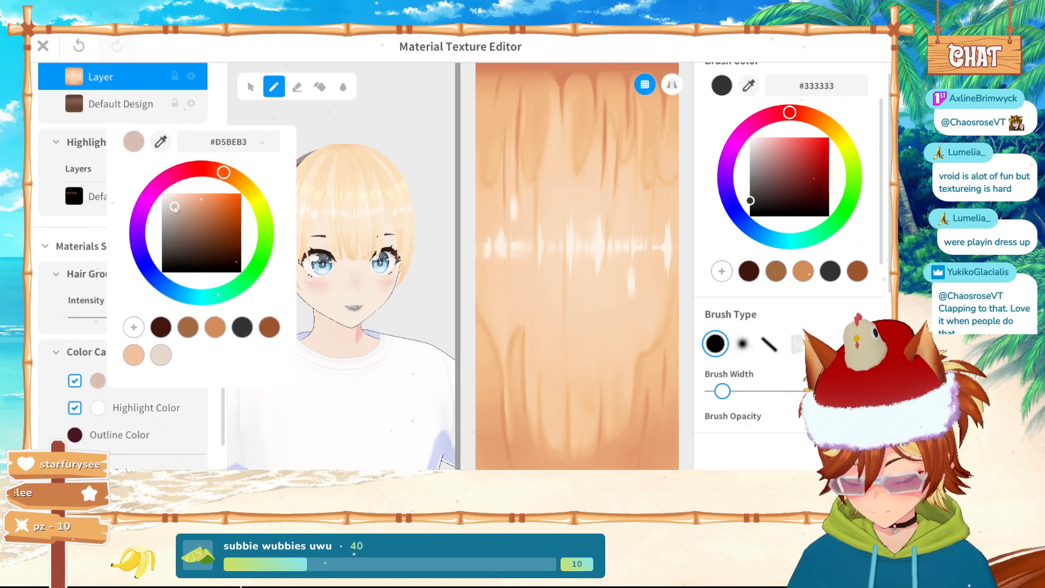
mouse_move(220, 175)
mouse_down()
mouse_move(146, 178)
mouse_move(179, 167)
mouse_move(135, 192)
mouse_move(131, 212)
mouse_move(175, 210)
mouse_move(180, 199)
mouse_move(147, 216)
mouse_move(181, 212)
mouse_move(156, 204)
mouse_move(159, 196)
mouse_up()
click(461, 303)
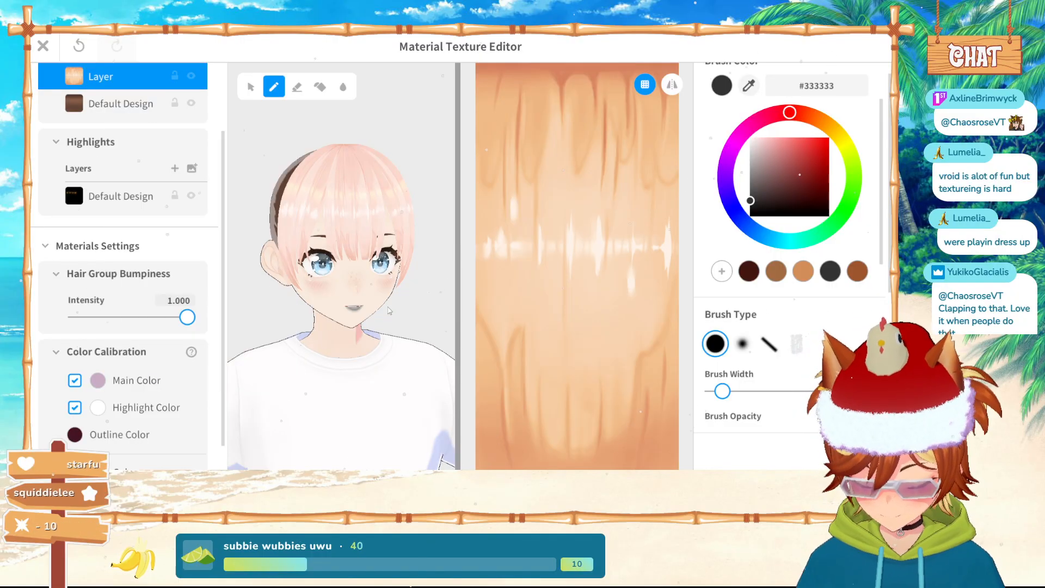
Deepen the front hair's main color to the purple #AC5499 and view the fringe at an angle
mouse_move(389, 309)
right_down()
mouse_move(348, 311)
mouse_move(384, 307)
right_up()
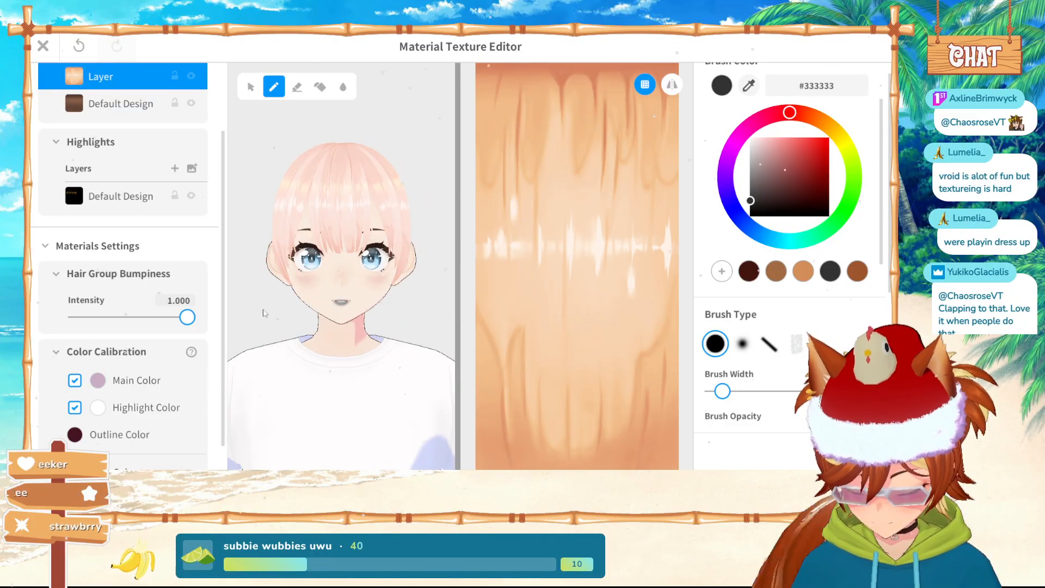
click(98, 381)
drag(174, 211, 206, 212)
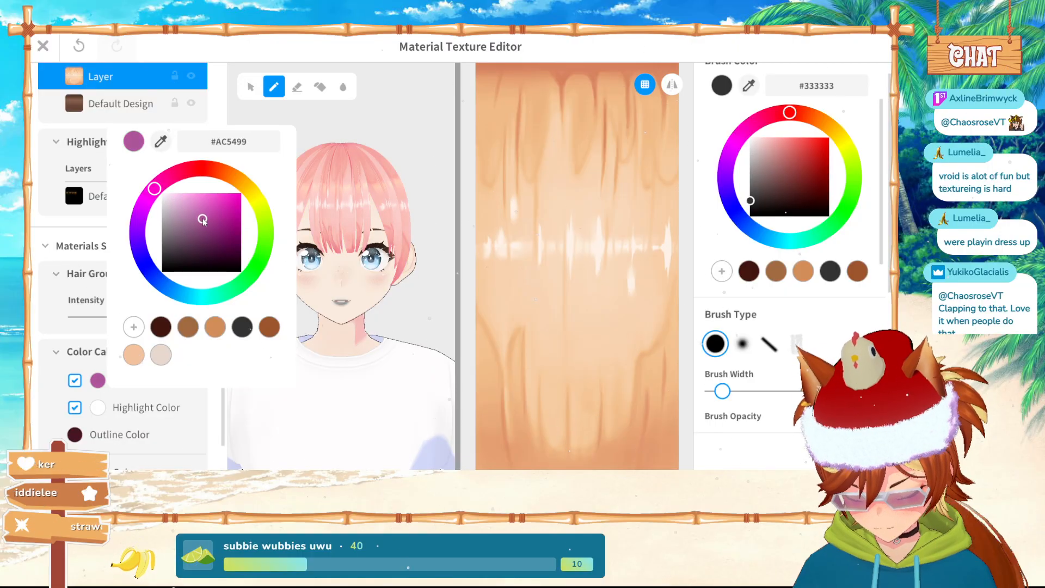
right_drag(389, 300, 344, 329)
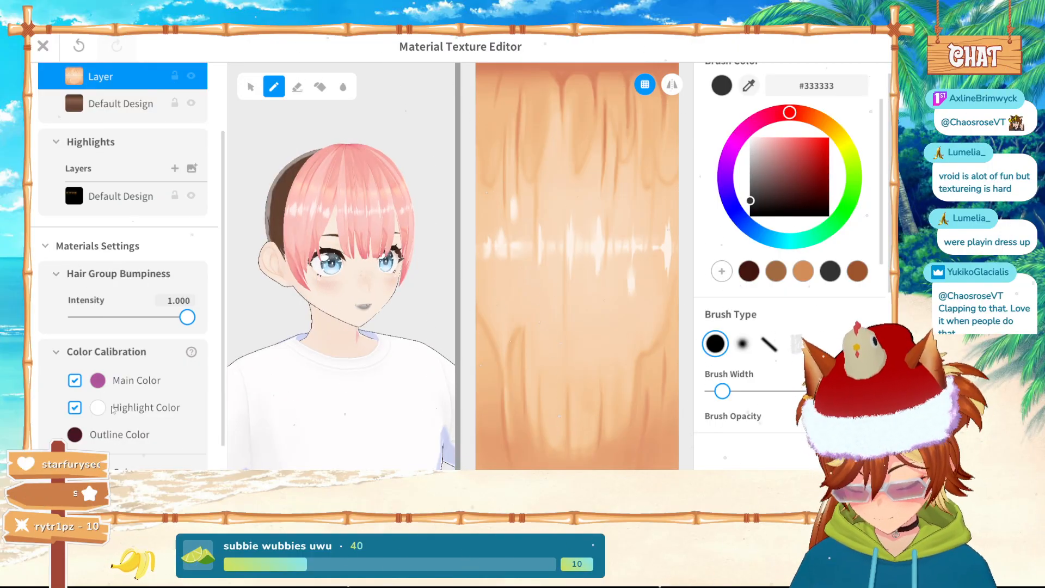
Select the hex code of the front hair's main color and view the fringe from the front
click(112, 376)
click(262, 141)
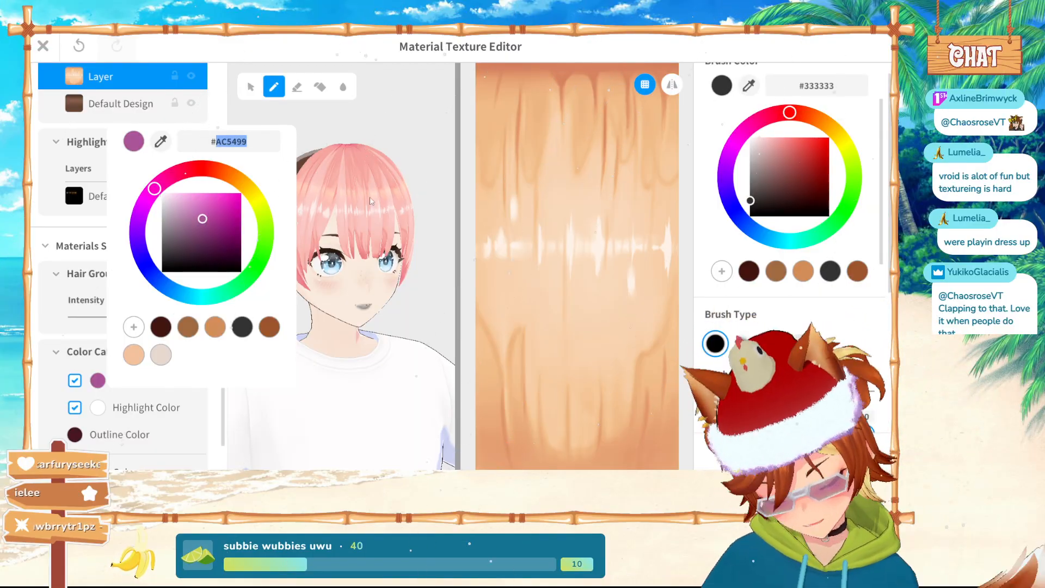
click(340, 169)
right_drag(409, 343, 375, 354)
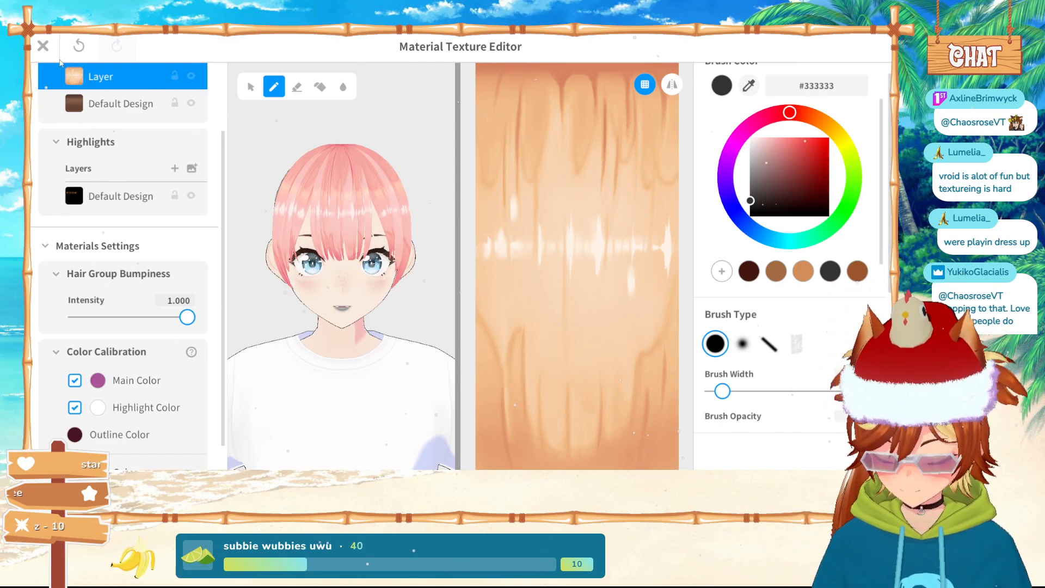
Close the texture and hairstyle editors, saving the recolored front hair as a new item
click(43, 46)
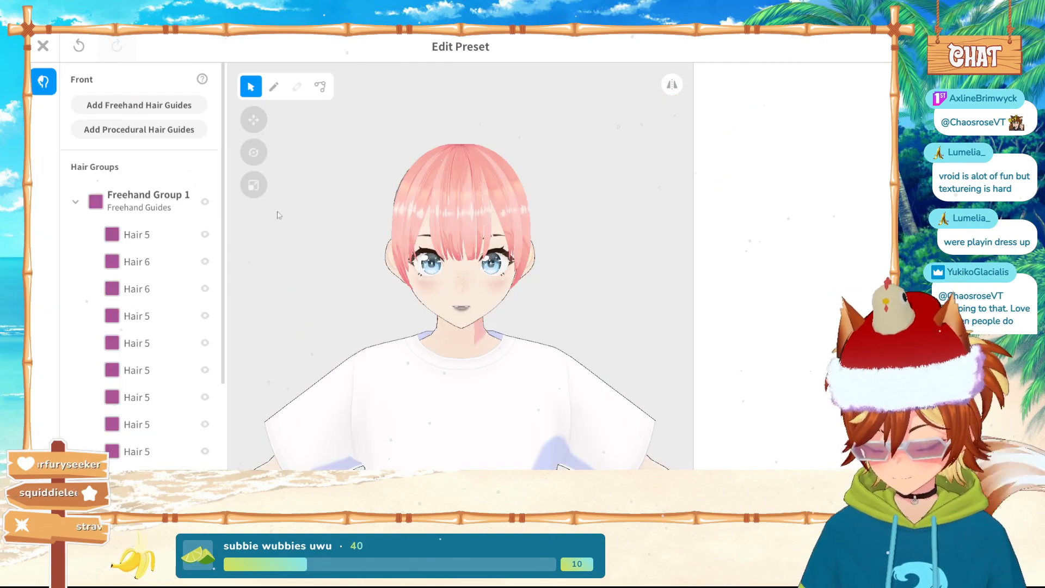
click(44, 48)
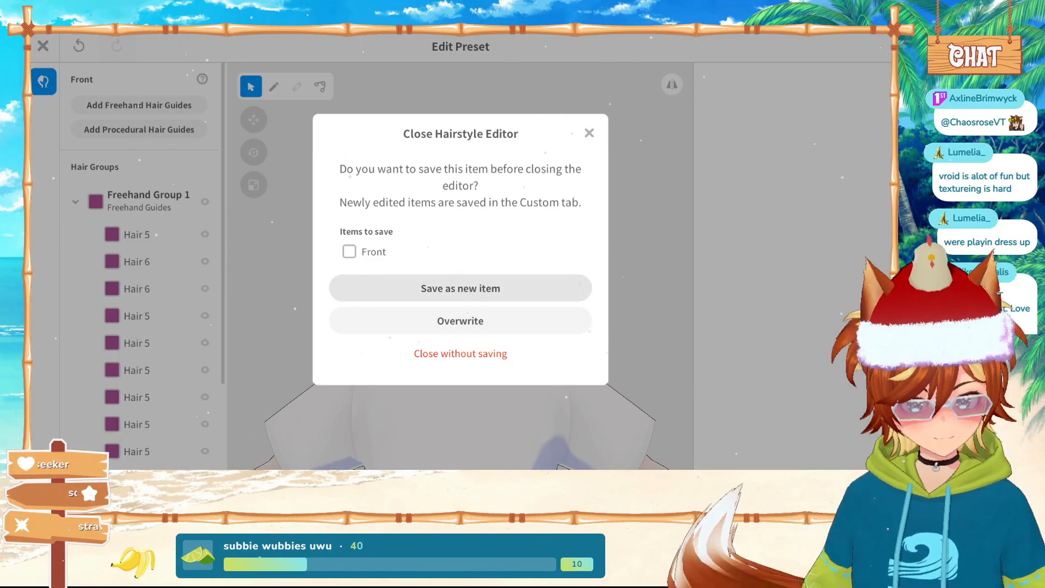
click(468, 292)
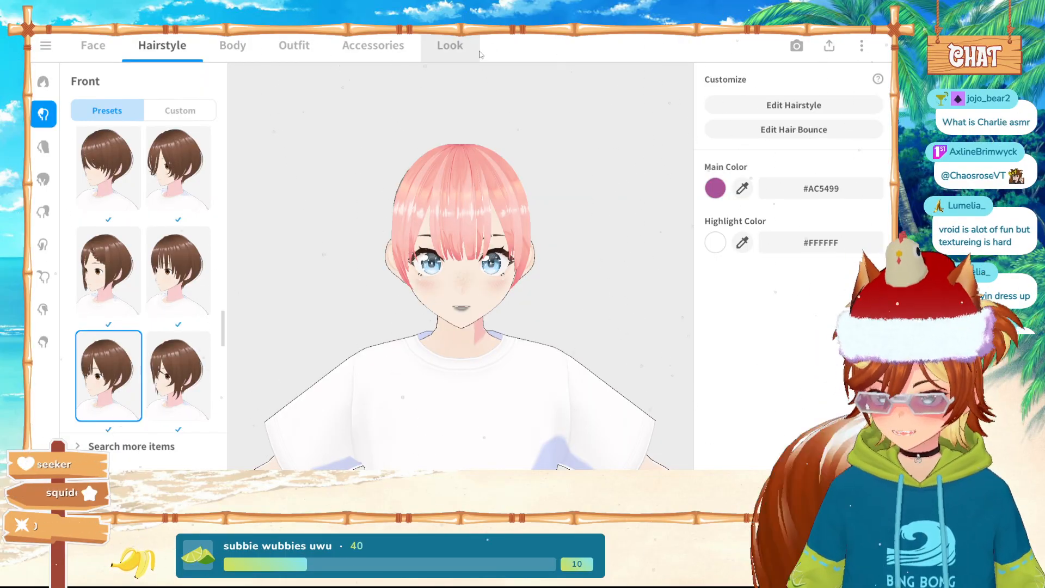
Reopen the front hair for hairstyle editing and select the center strand of the fringe
click(773, 103)
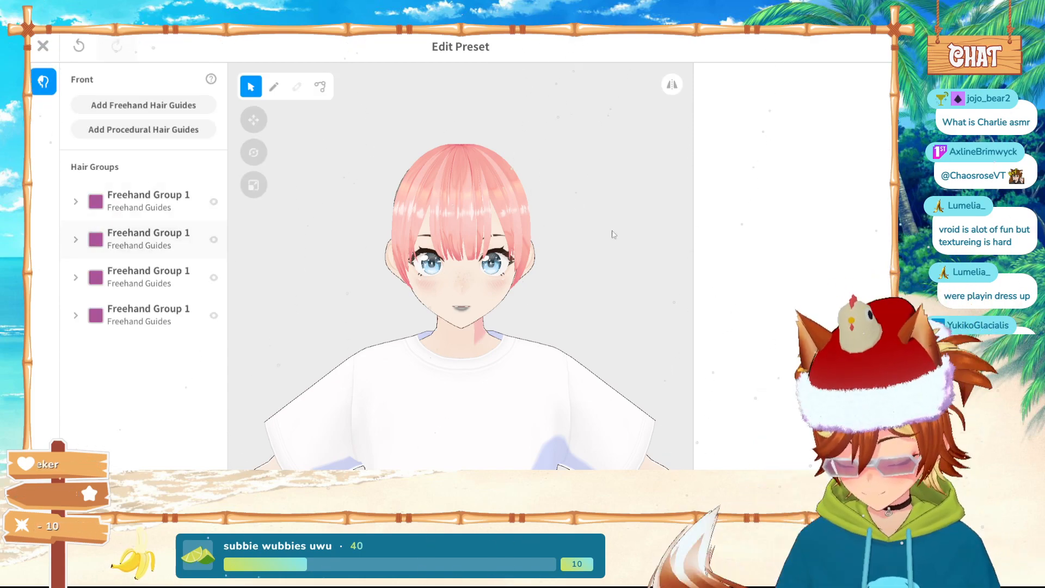
click(463, 201)
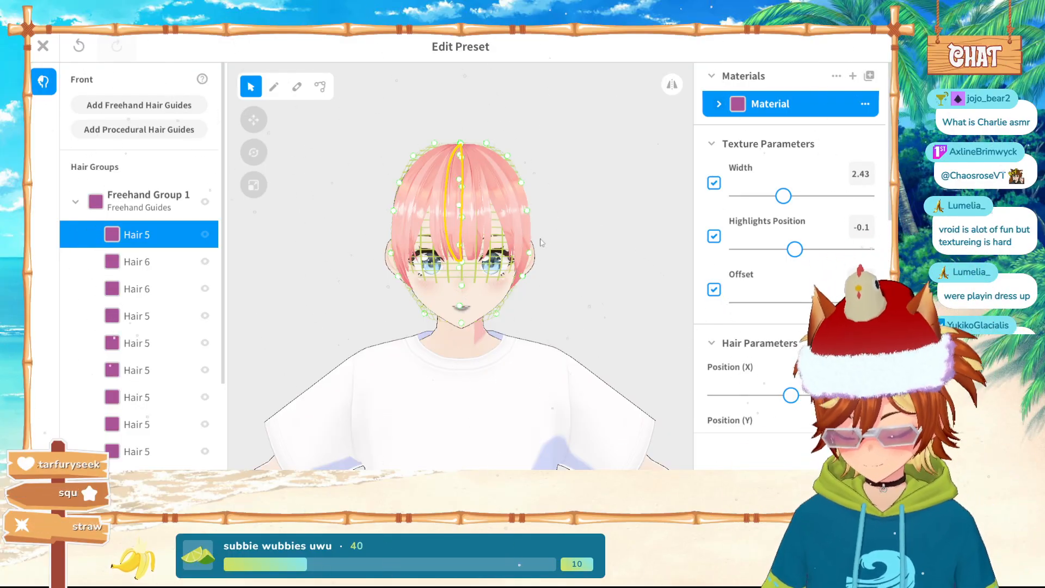
Set the first Hair 5 strand's texture Width to 1.00 and Highlights Position to 0.00
scroll(540, 243, up, 5)
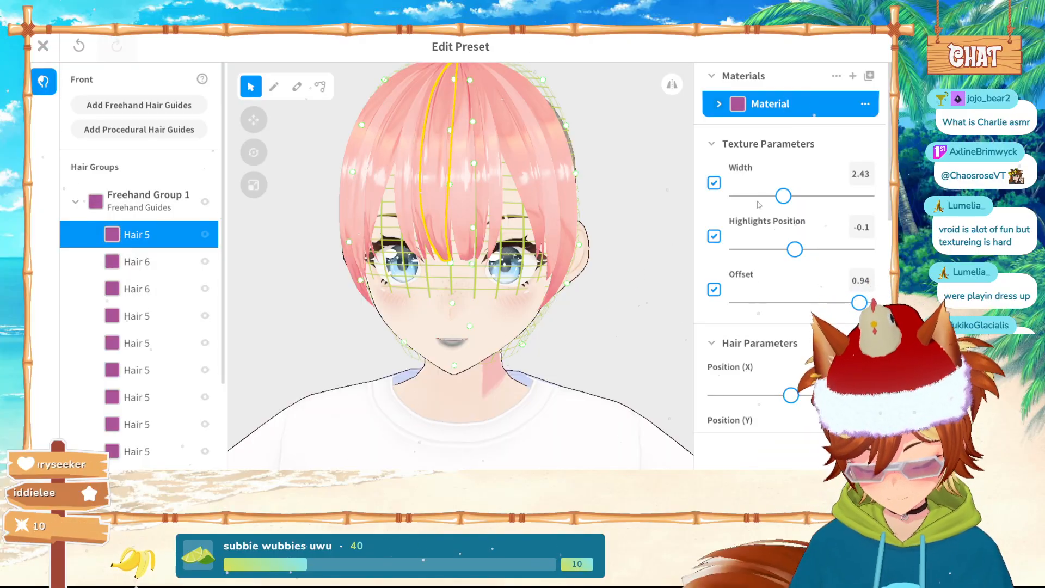
drag(784, 196, 729, 195)
click(143, 267)
click(157, 234)
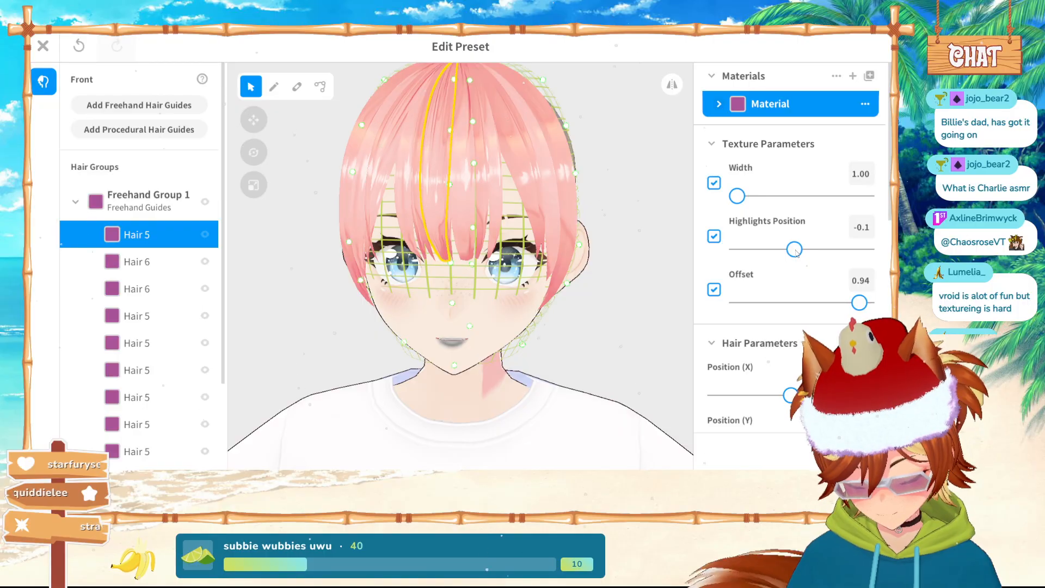
text(0.9)
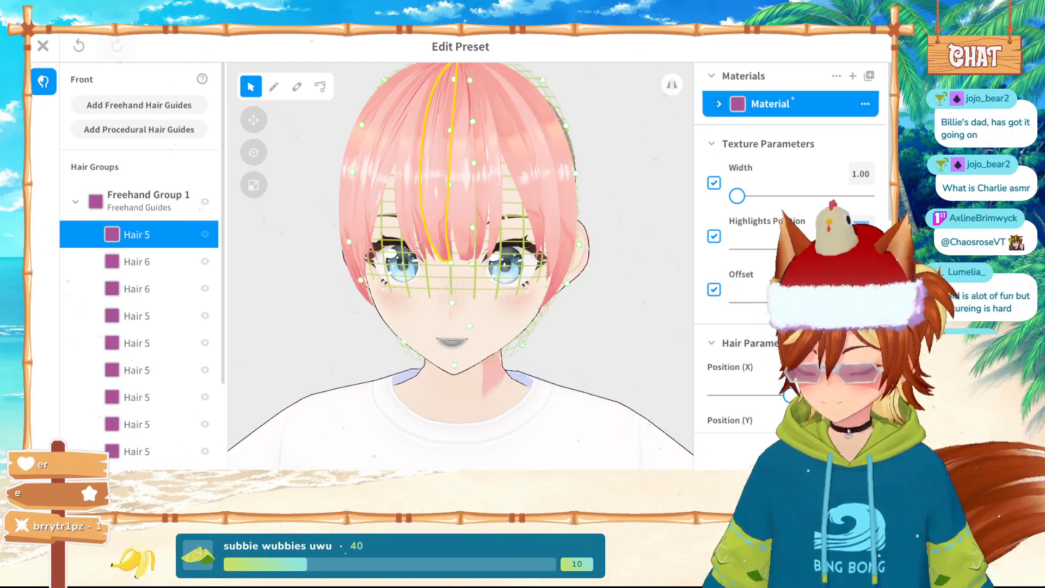
key(Return)
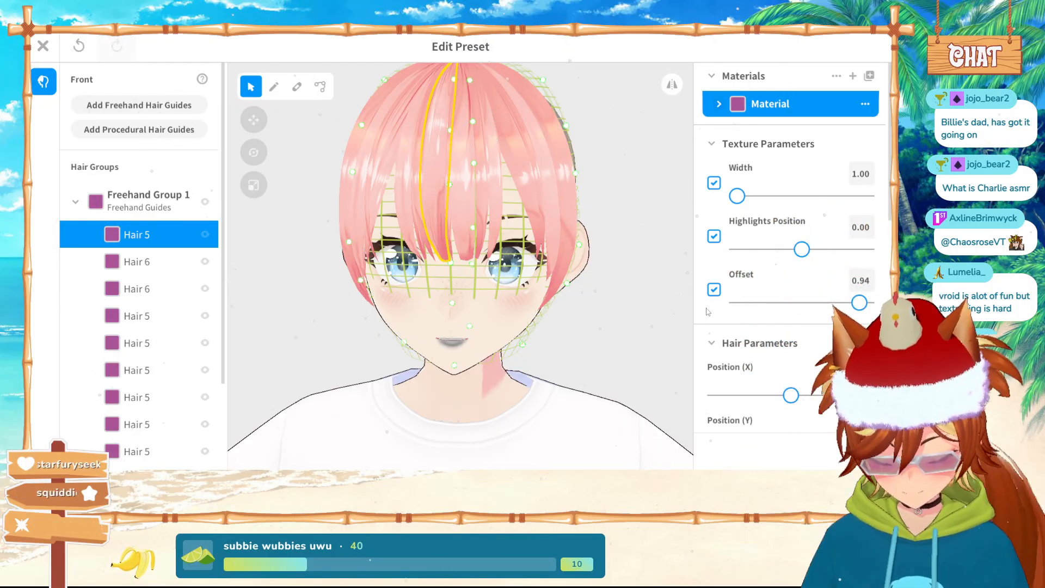
Lower the first Hair 5 strand's texture Offset to 0.74, checking the fringe without the guide overlay
mouse_move(855, 302)
mouse_down()
mouse_move(779, 303)
mouse_move(836, 305)
mouse_up()
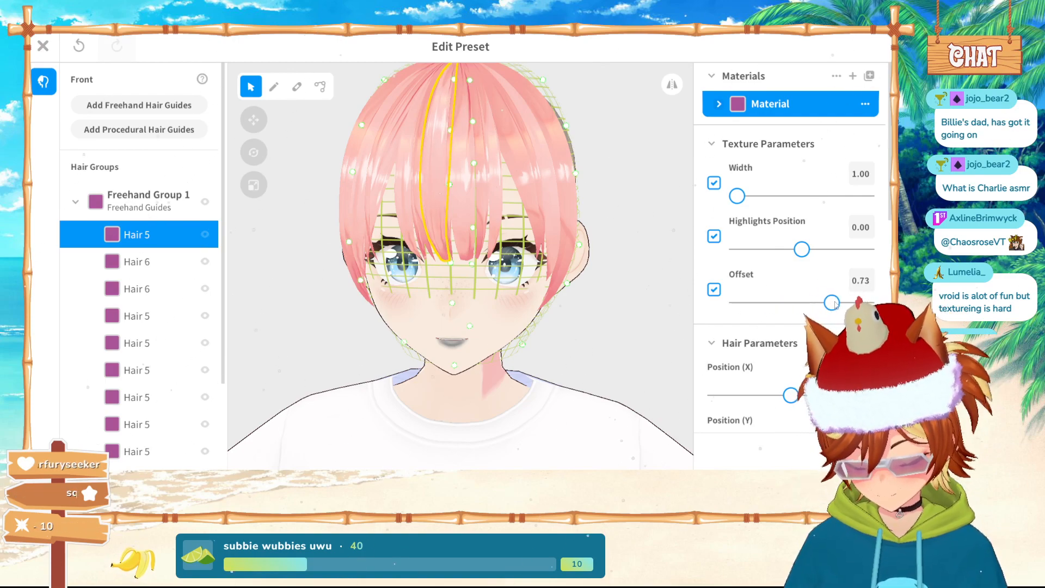
click(634, 294)
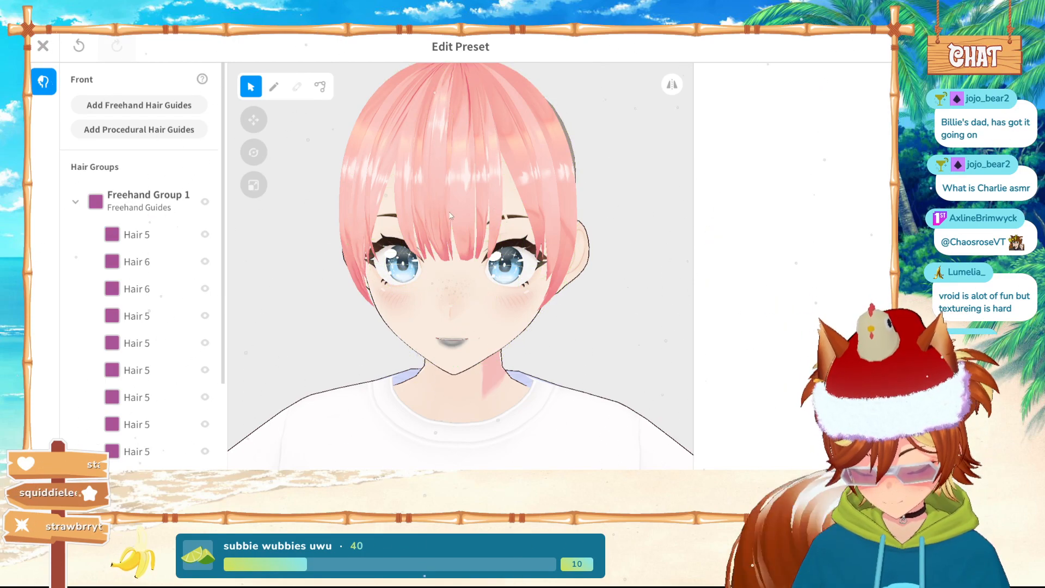
right_drag(460, 180, 465, 140)
click(424, 173)
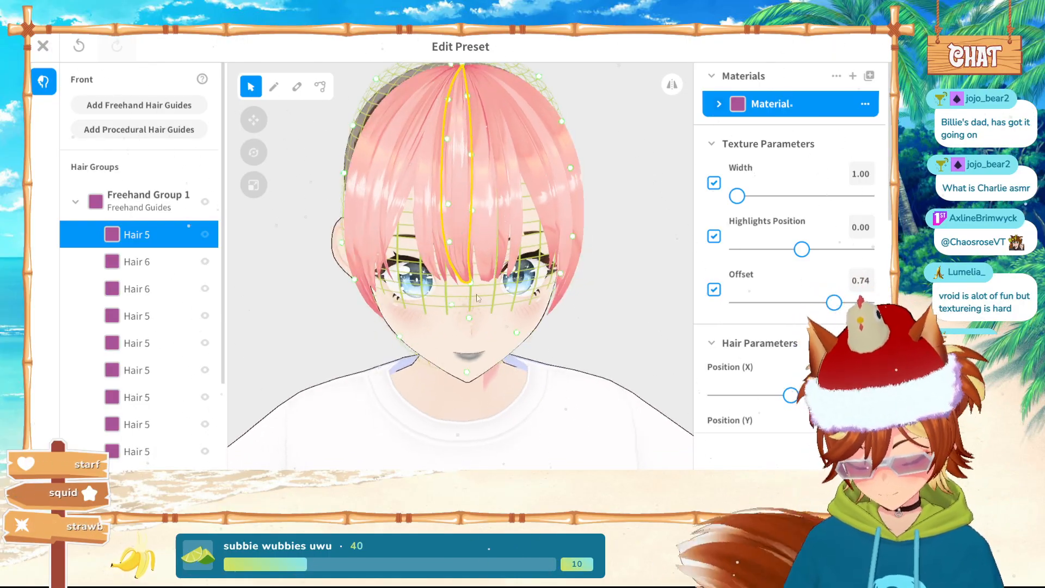
mouse_move(832, 304)
mouse_down()
mouse_move(871, 302)
mouse_move(761, 302)
mouse_move(833, 301)
mouse_up()
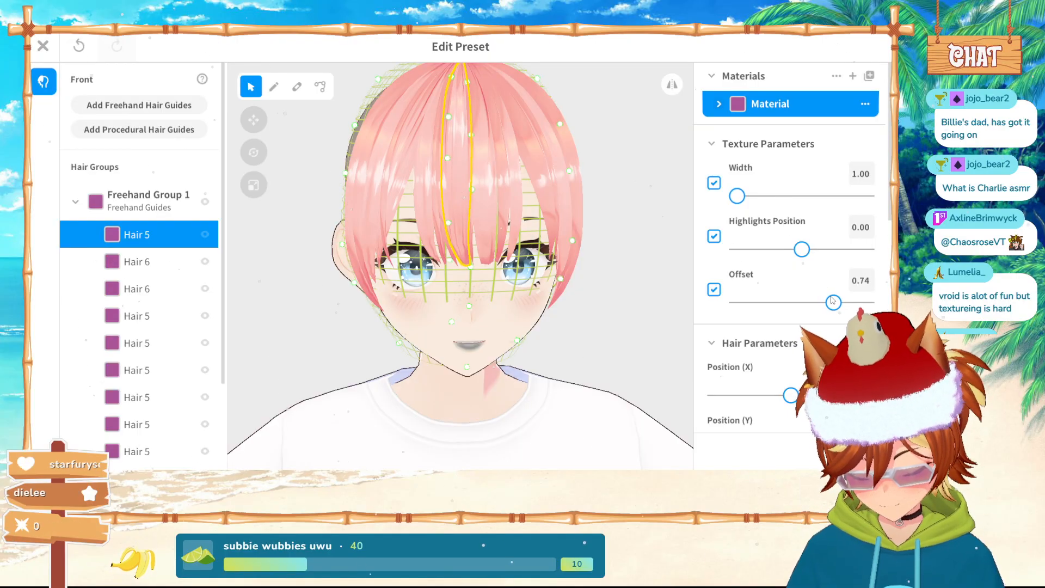
click(477, 211)
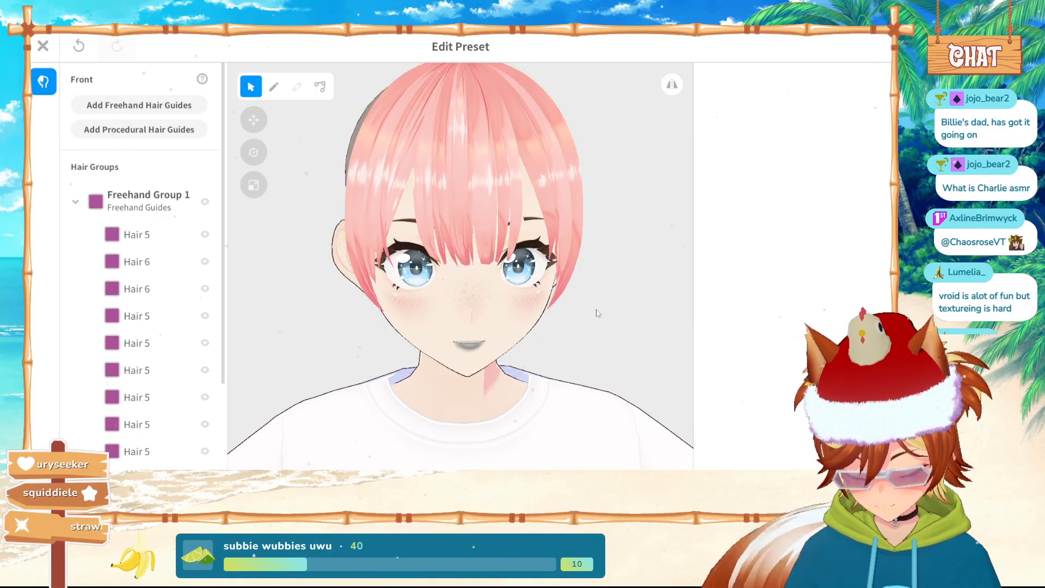
Set the texture Width to 1.00 and Highlights Position to 0.00 on the wide strand beside the centre one
click(477, 211)
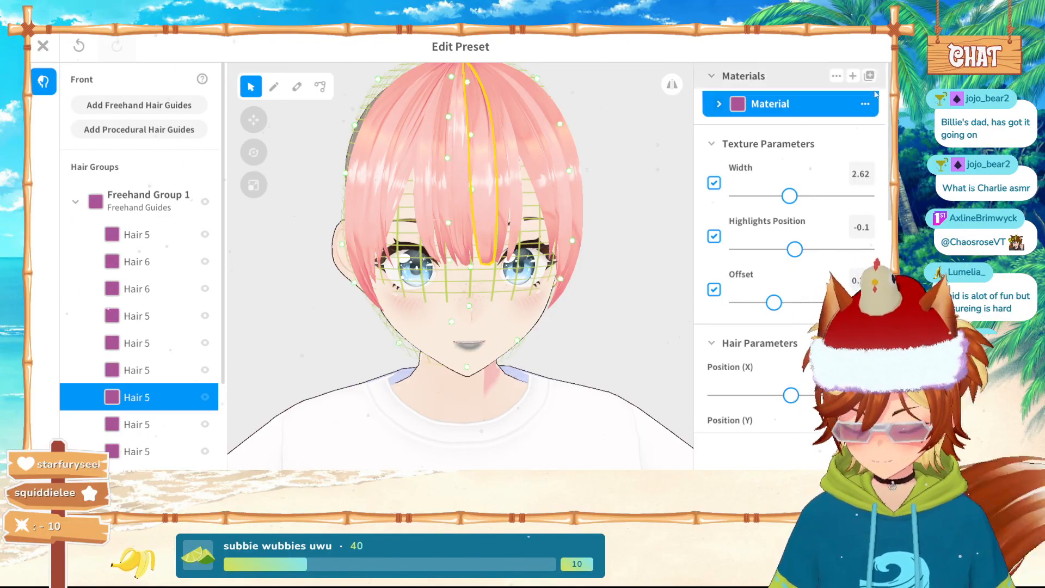
drag(789, 196, 697, 196)
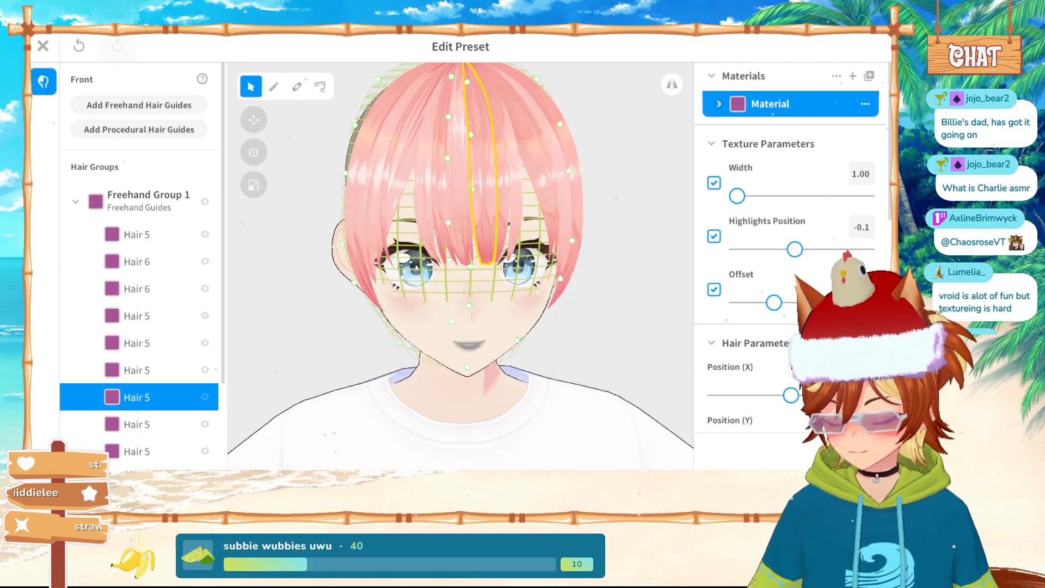
click(863, 228)
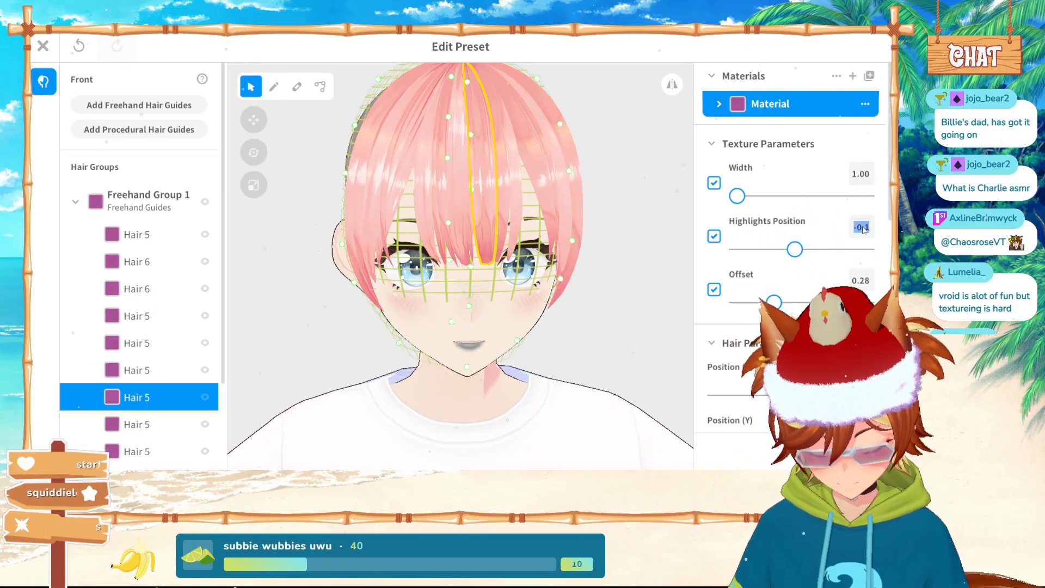
text(0)
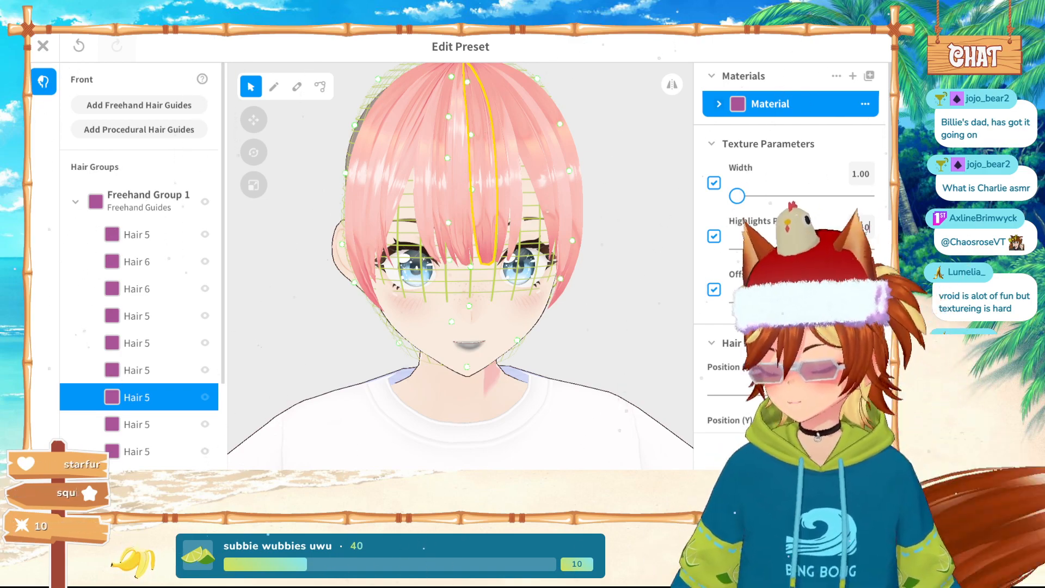
key(Return)
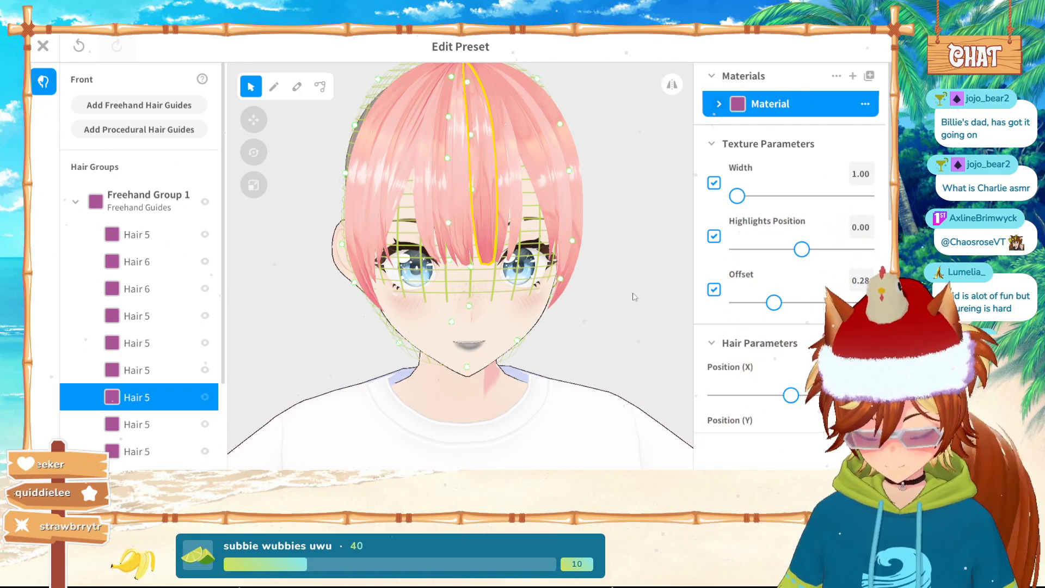
click(634, 296)
Set the Highlights Position of the wide strand beside the centre one to -0.1
click(452, 172)
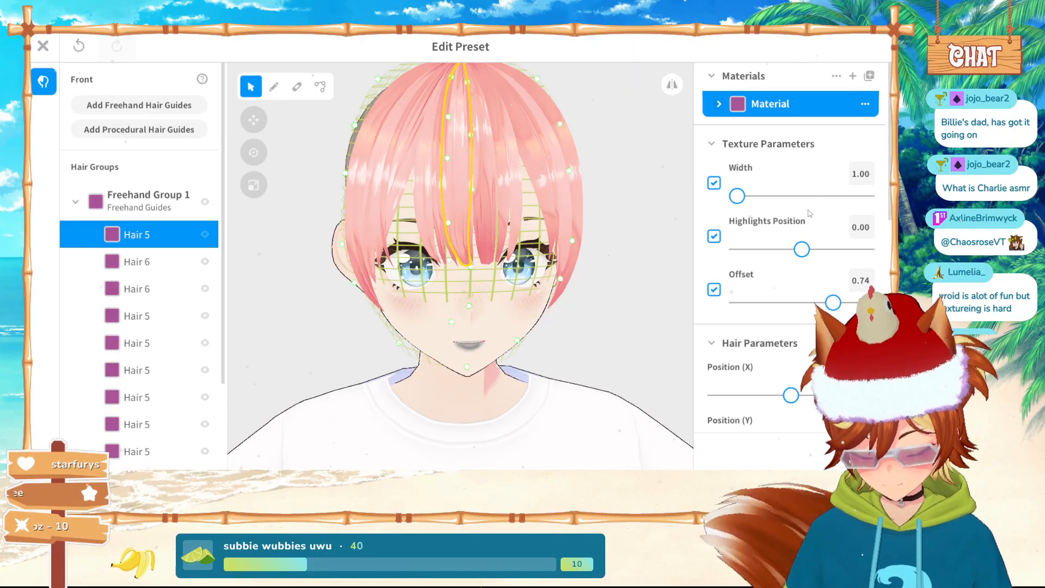
drag(801, 249, 798, 251)
click(510, 171)
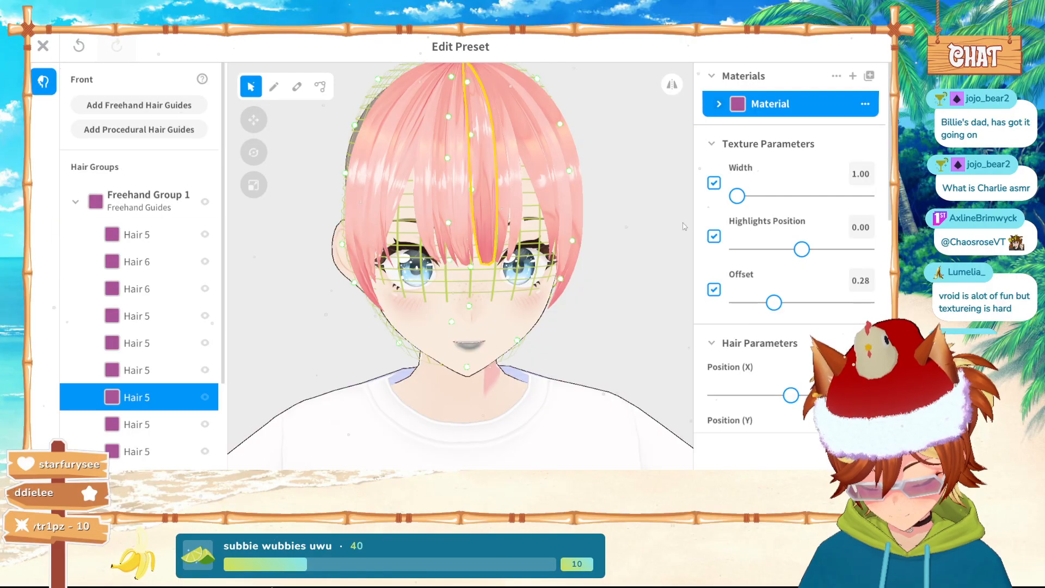
drag(798, 251, 793, 253)
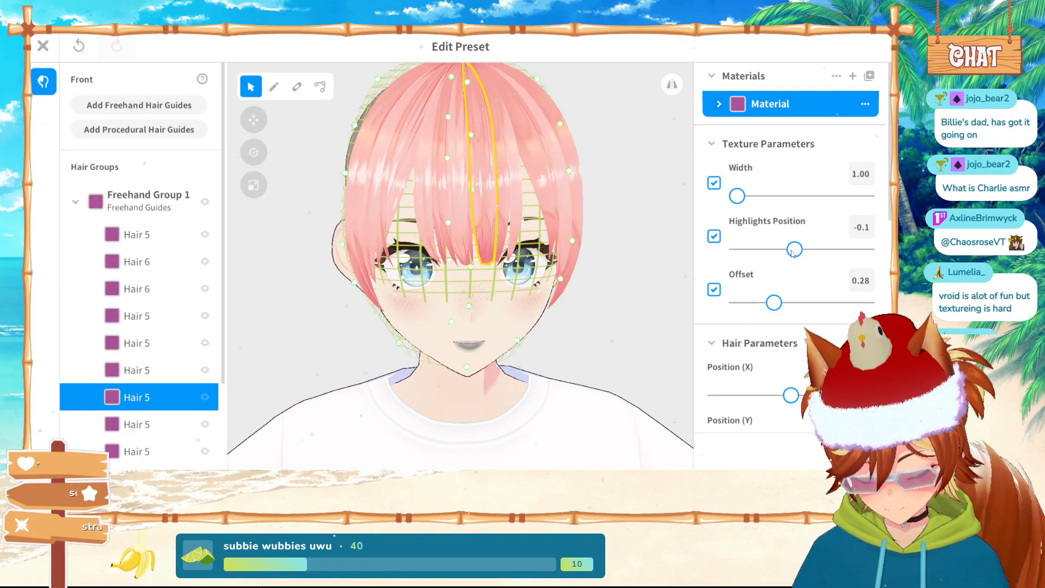
click(624, 218)
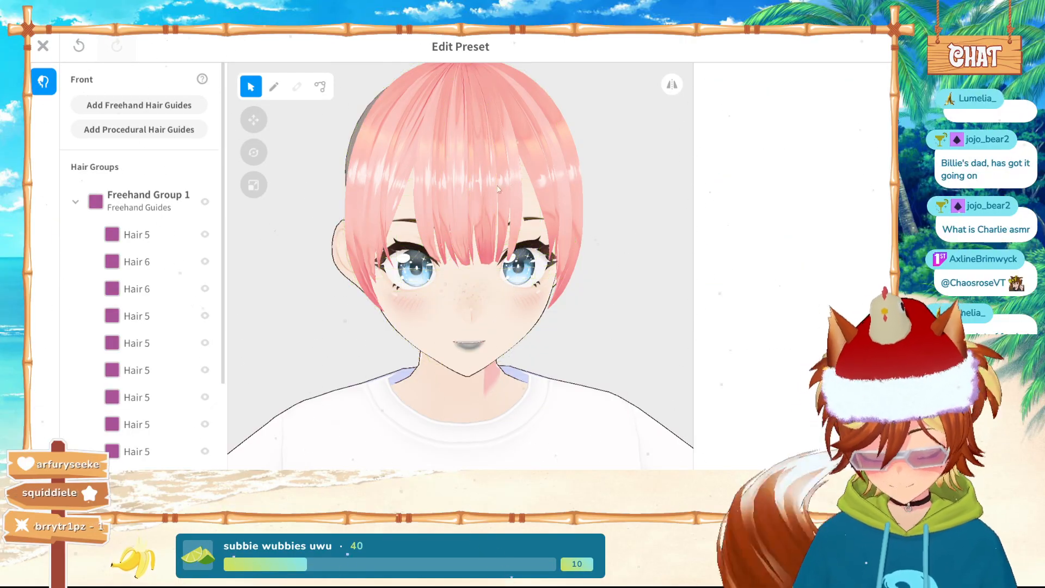
Raise the texture Offset of the wide strand beside the centre one to blend it with its neighbours
click(472, 187)
click(481, 197)
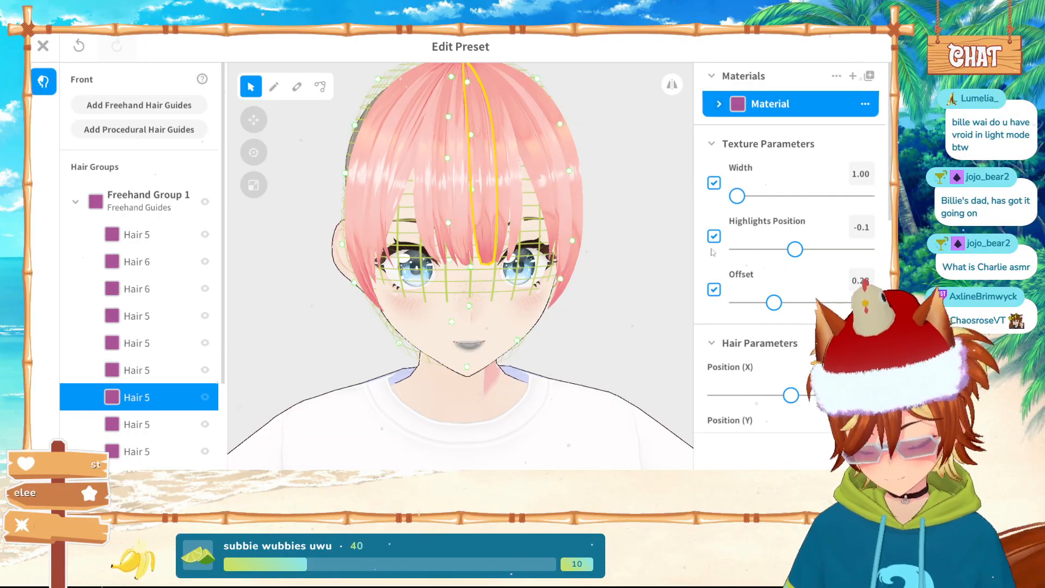
drag(778, 302, 837, 302)
click(666, 280)
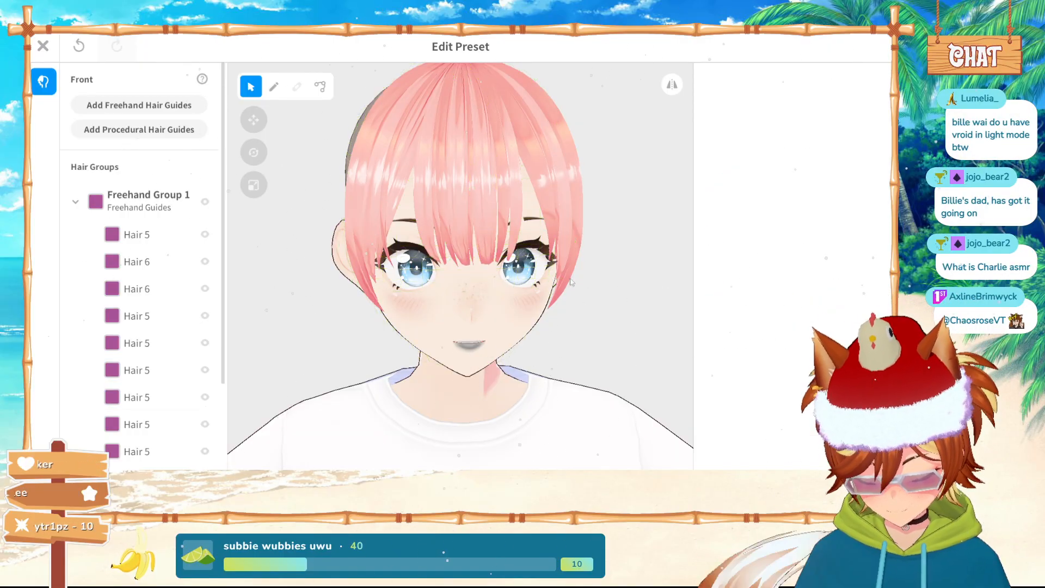
Set the narrow centre strand's texture Width to 1.00 and Offset to 0.81
click(472, 240)
drag(802, 196, 737, 196)
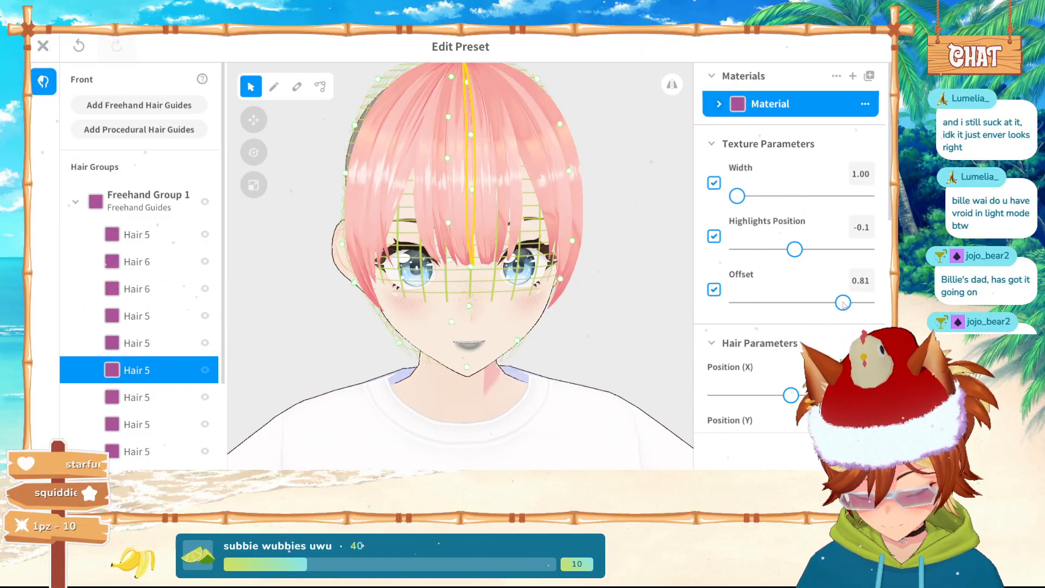
click(594, 334)
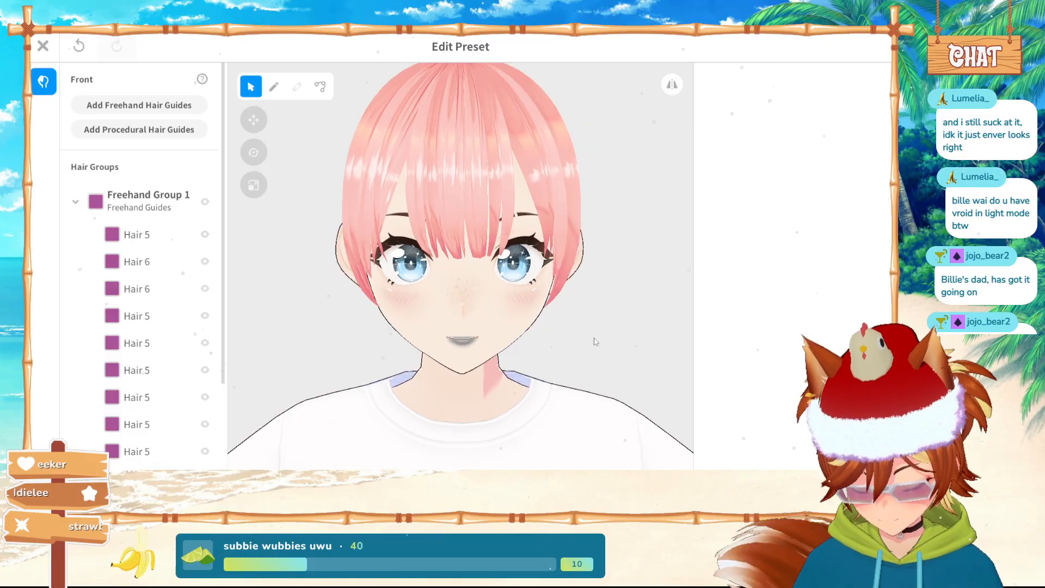
Set the texture Width to 1.00 on the fringe strand above the inner corner of the character's left eye
click(494, 188)
drag(795, 196, 699, 207)
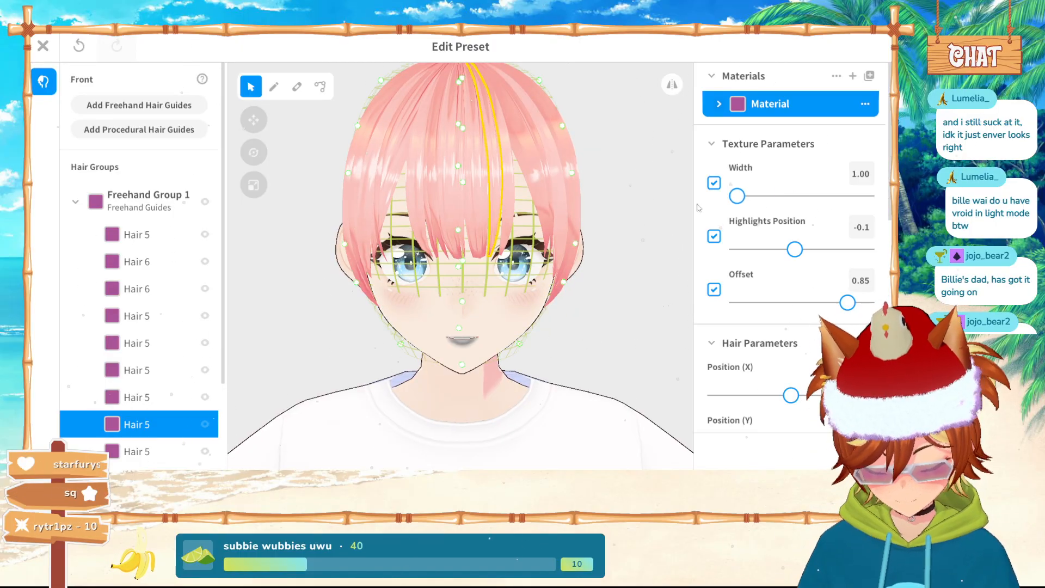
click(664, 294)
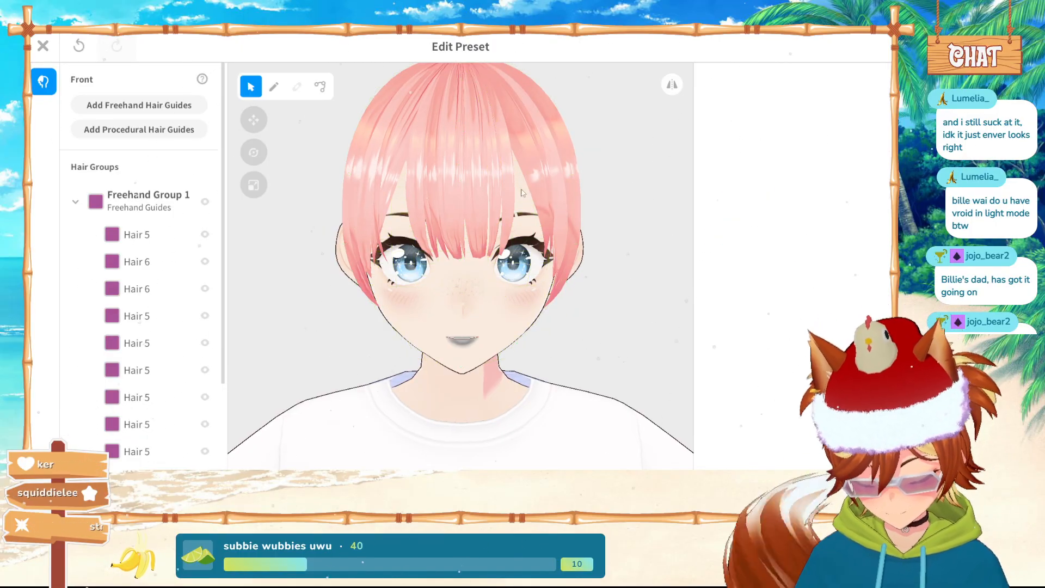
Set the outermost centre-fringe strand above the character's left eye to texture Width 1.00 and Offset 0.05
click(509, 188)
drag(863, 196, 679, 235)
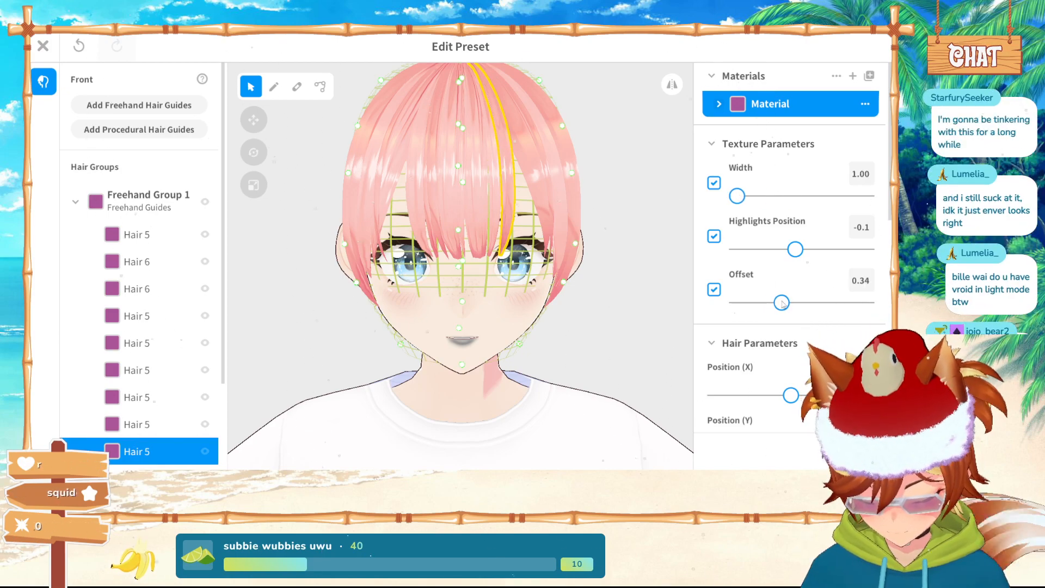
drag(781, 304, 745, 303)
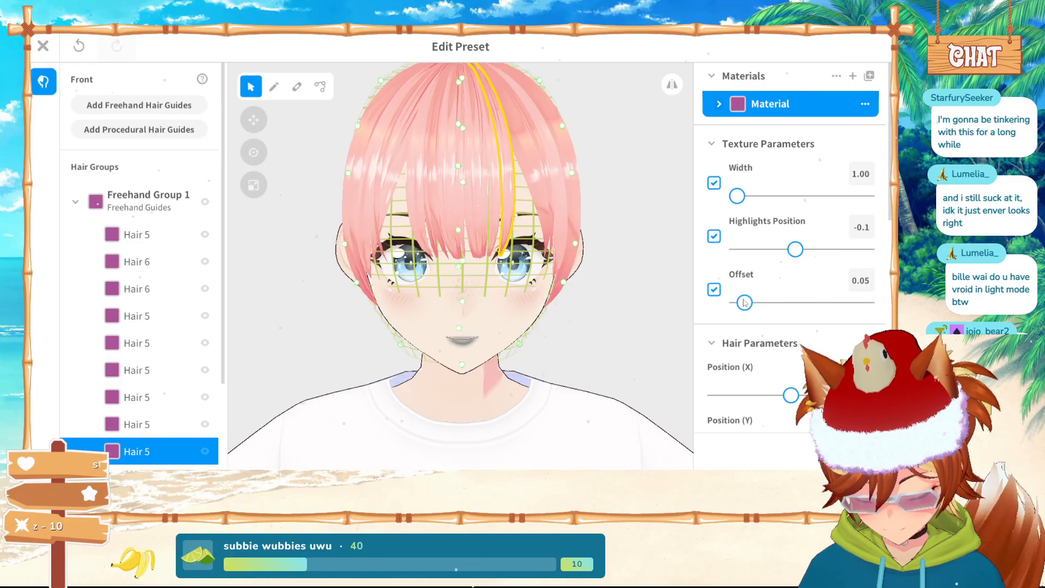
click(601, 346)
Set the Offset of the outermost centre-fringe strand above the character's left eye to 0.00
right_drag(601, 346, 507, 308)
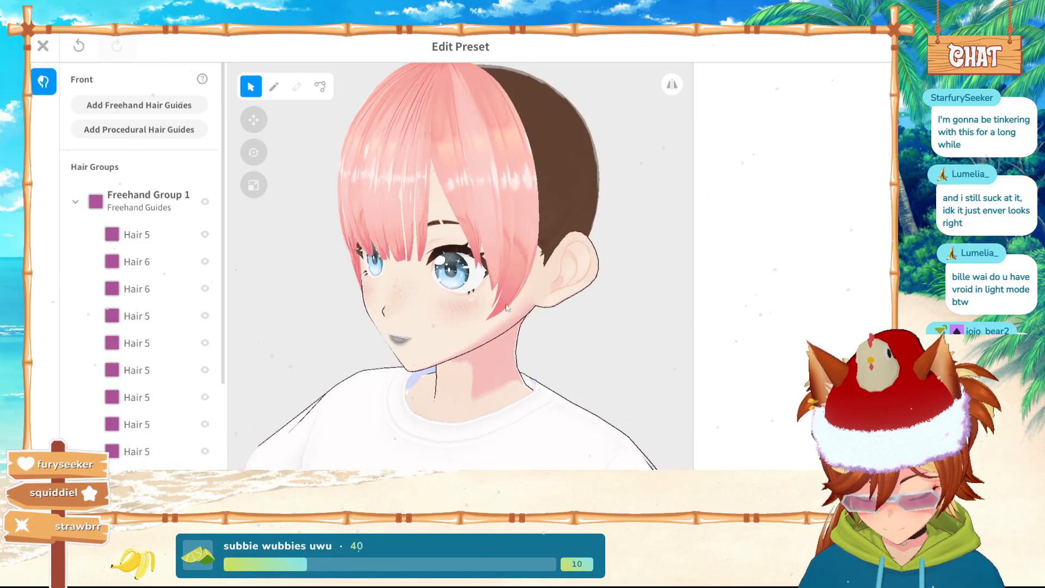
click(414, 216)
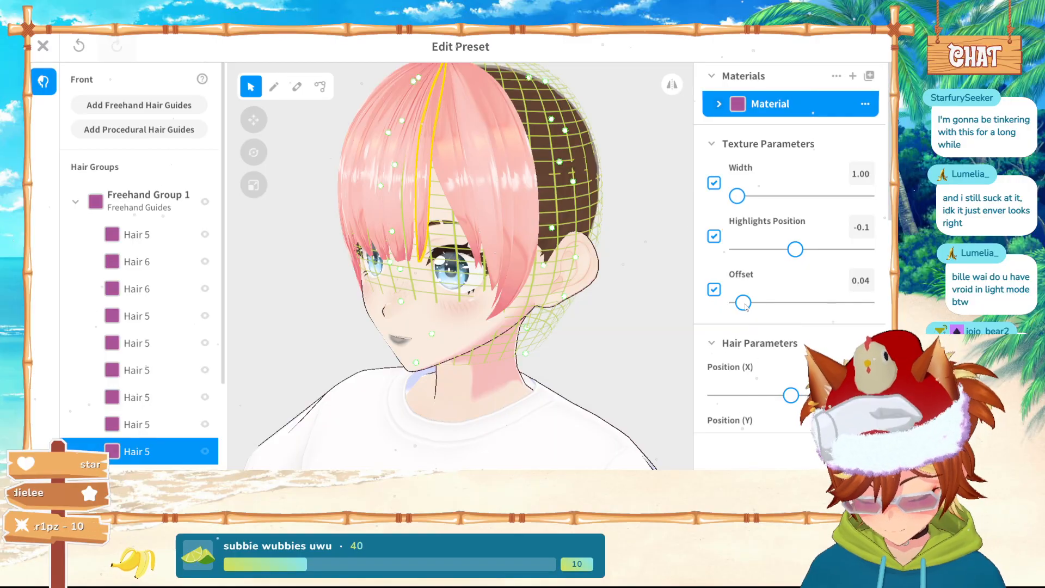
drag(739, 307, 724, 310)
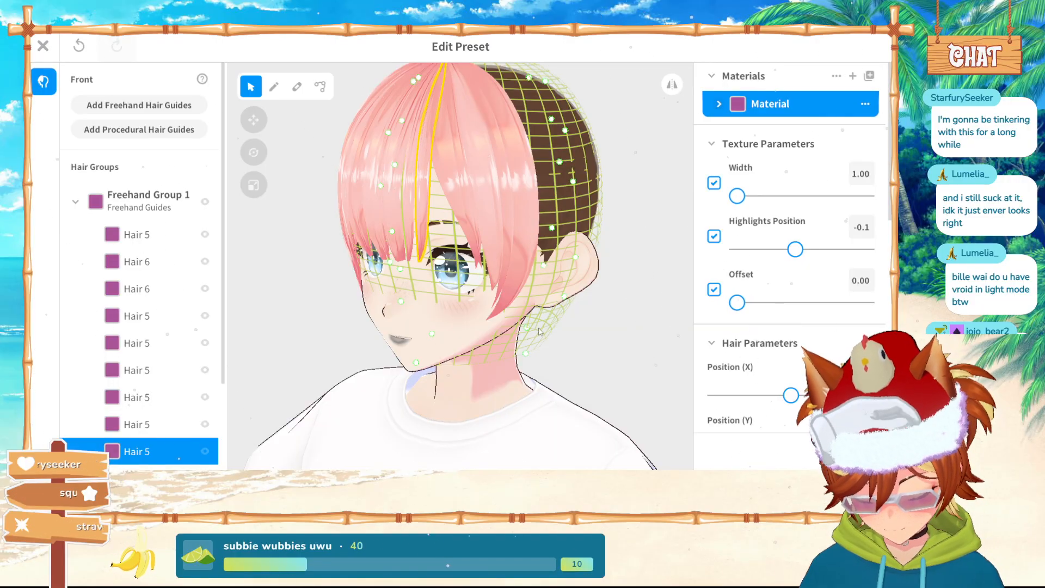
click(582, 345)
right_drag(581, 345, 359, 226)
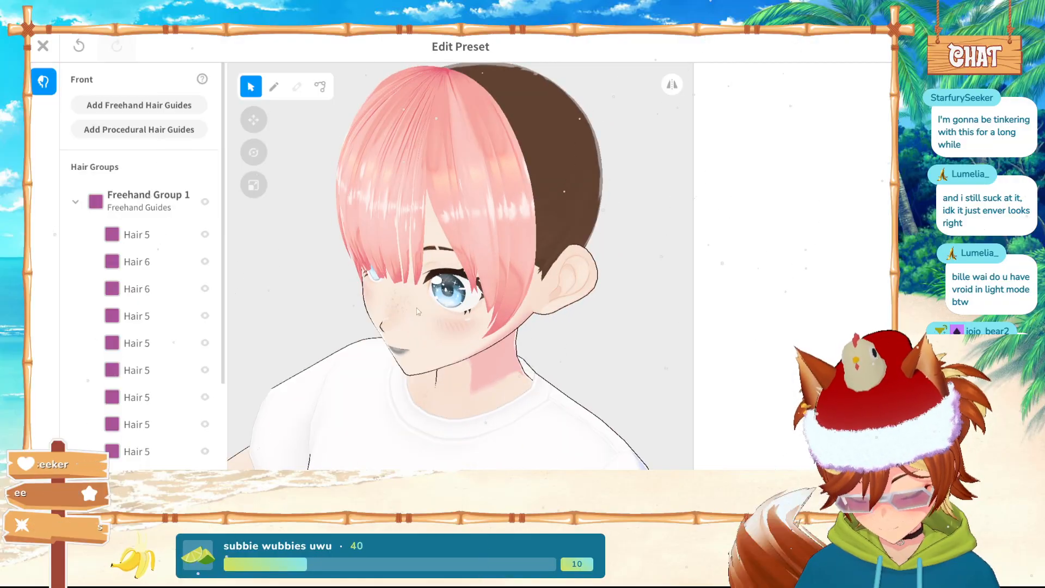
Reduce the texture Width to its minimum and raise the Offset on the fringe strand above the character's right eye
right_drag(417, 308, 409, 211)
click(409, 211)
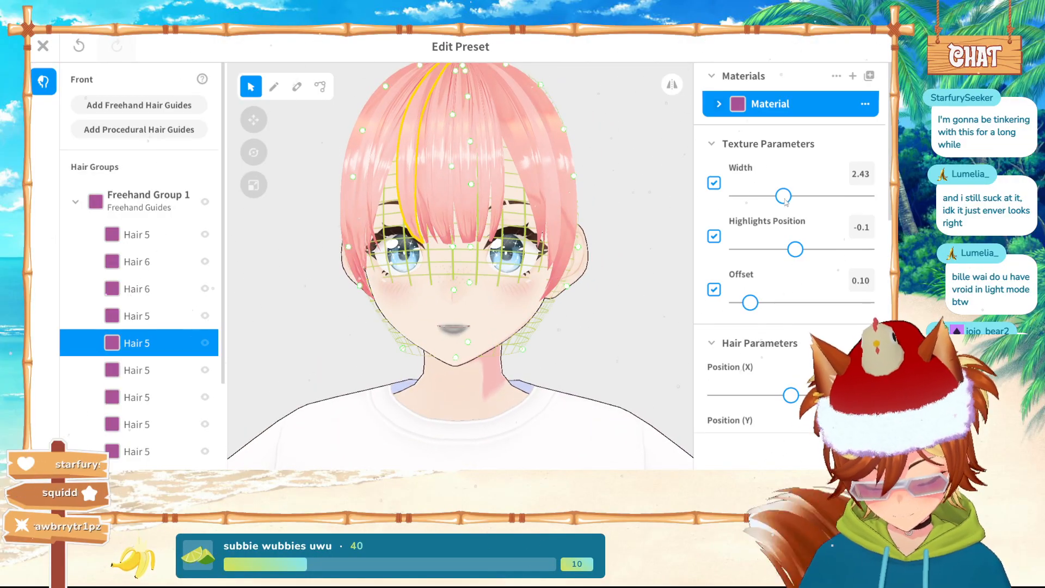
drag(784, 197, 691, 198)
drag(754, 304, 795, 303)
click(583, 331)
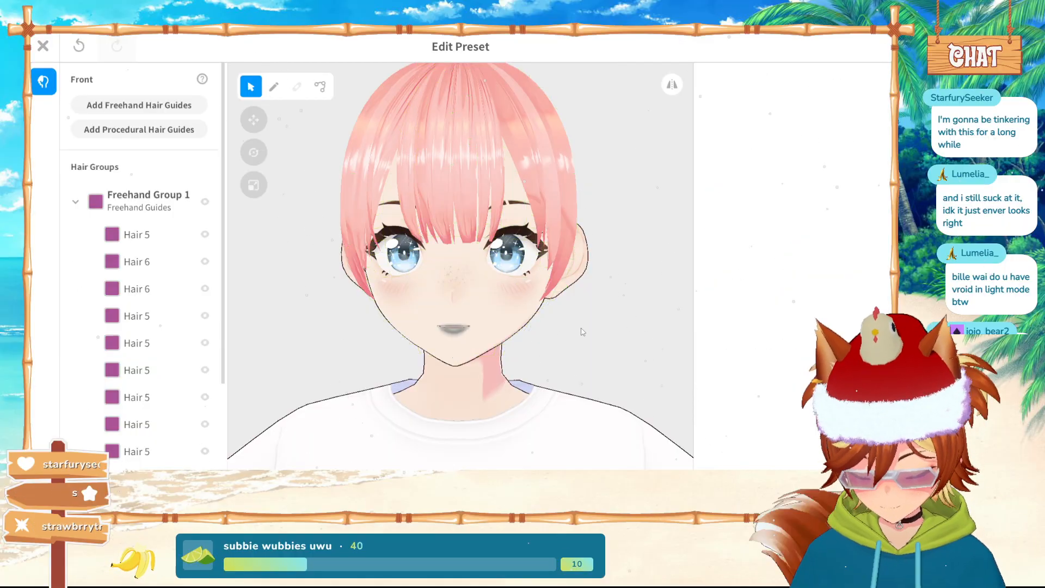
Examine the fringe from several angles and check the texture parameters of the thin strand beside the centre
right_drag(583, 332, 490, 222)
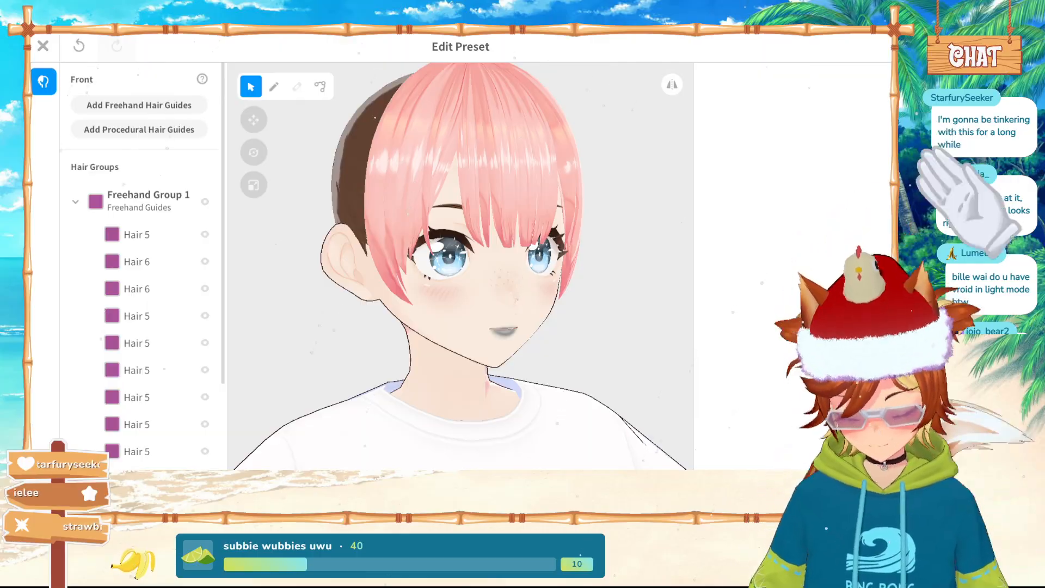
right_drag(305, 258, 495, 306)
click(427, 180)
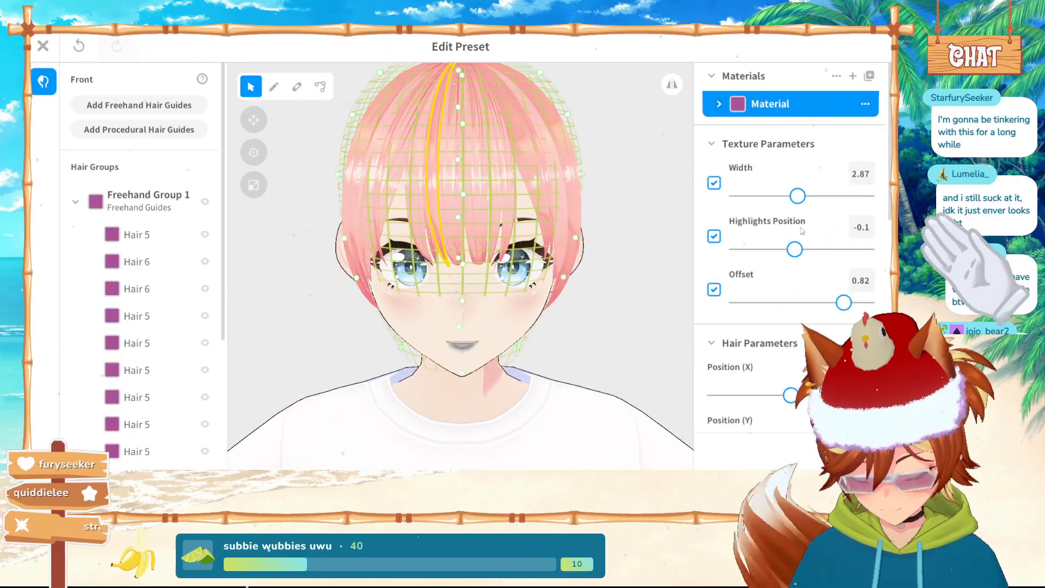
click(621, 335)
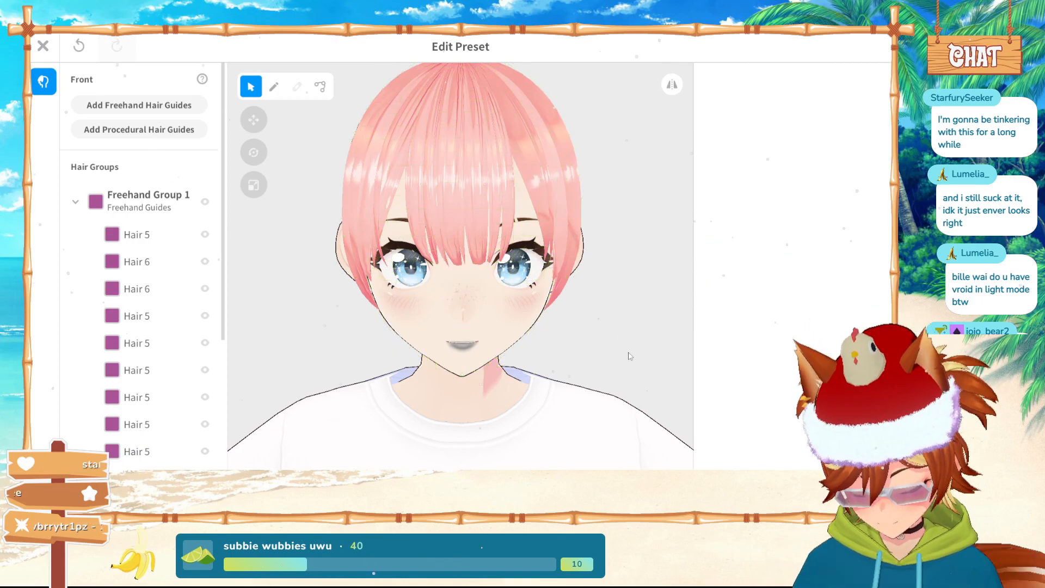
Set the texture Width of the second Hair 6 strand, beside the character's left eye, to 1.00 and fine-tune its Offset
click(435, 246)
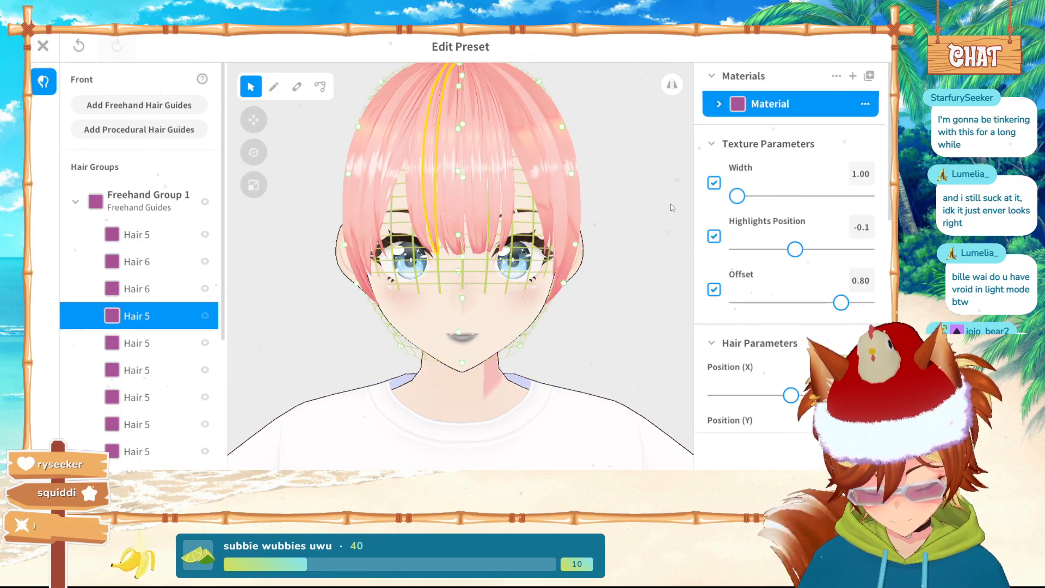
click(591, 327)
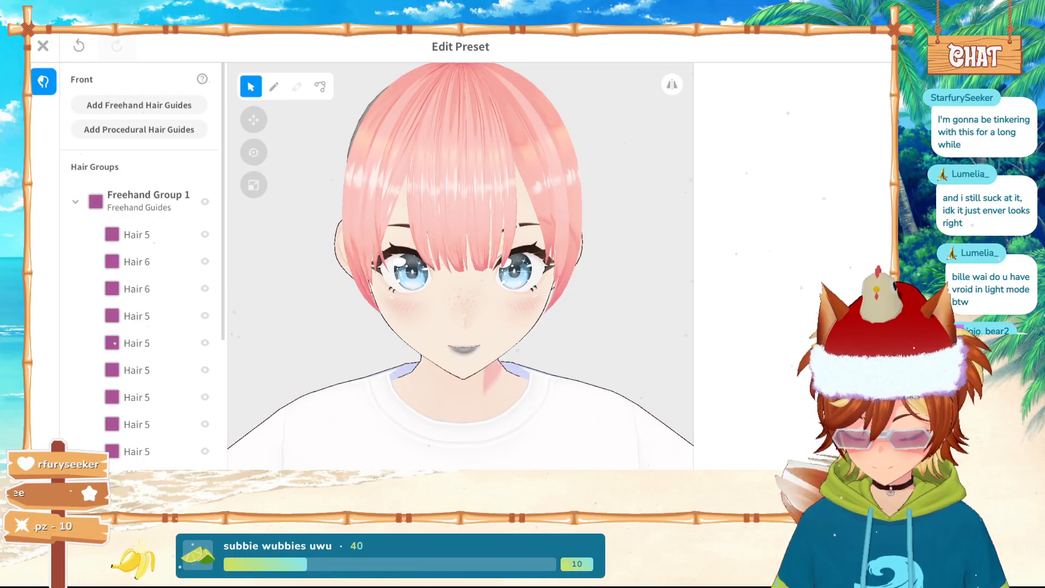
click(136, 289)
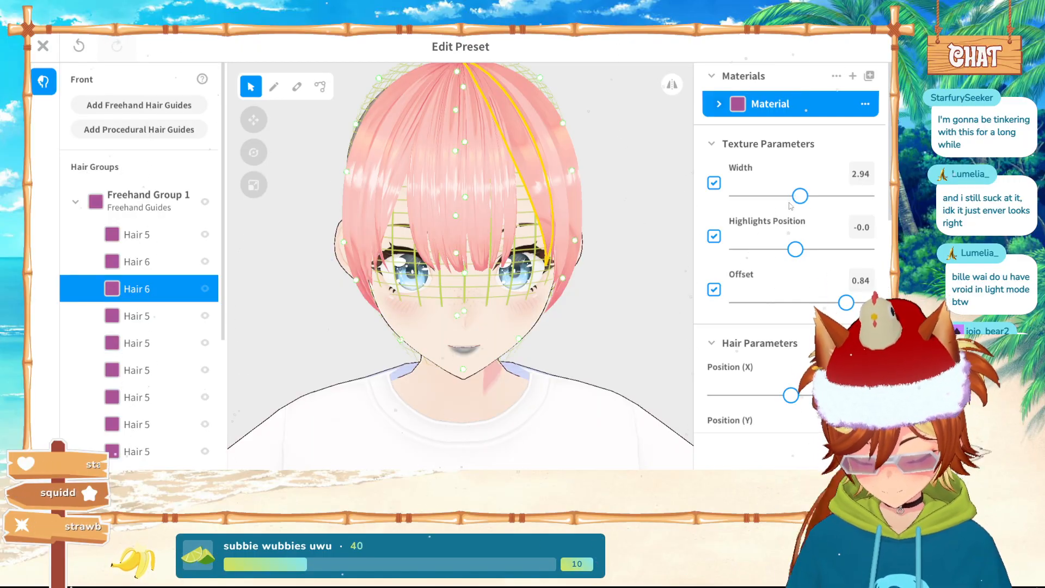
drag(791, 203, 685, 224)
right_drag(645, 256, 640, 256)
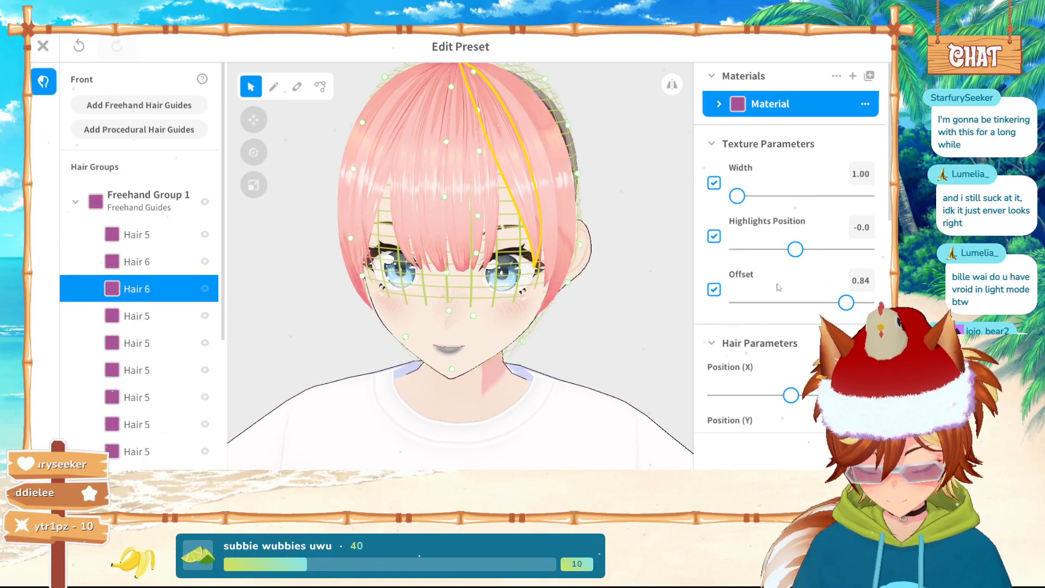
mouse_move(844, 303)
mouse_down()
mouse_move(791, 326)
mouse_move(848, 311)
mouse_up()
click(630, 331)
right_drag(630, 332, 619, 328)
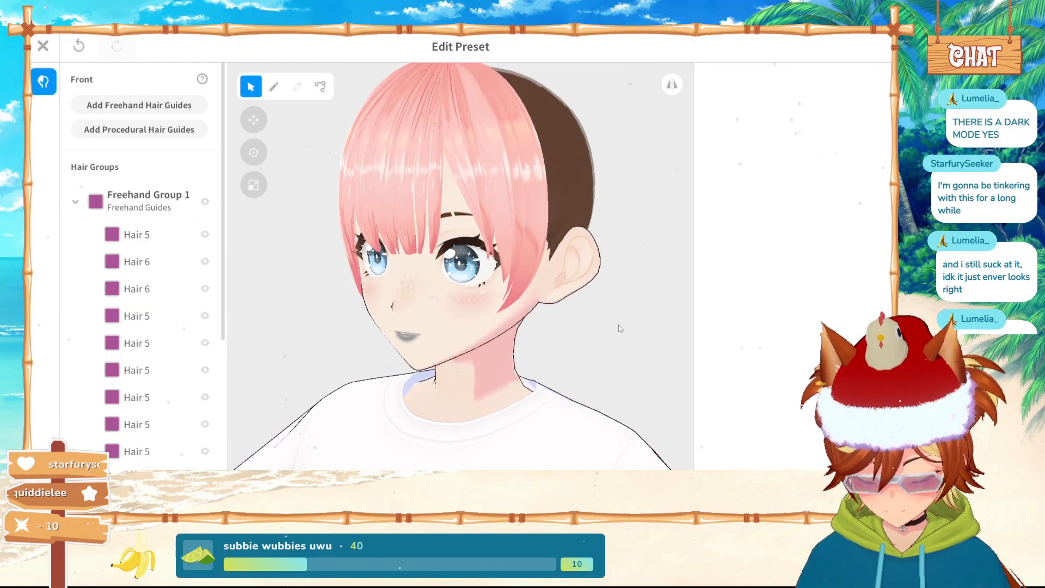
Set the outermost front strand on the character's left side to texture Width 1.00 and Offset 0.00
right_drag(491, 305, 556, 178)
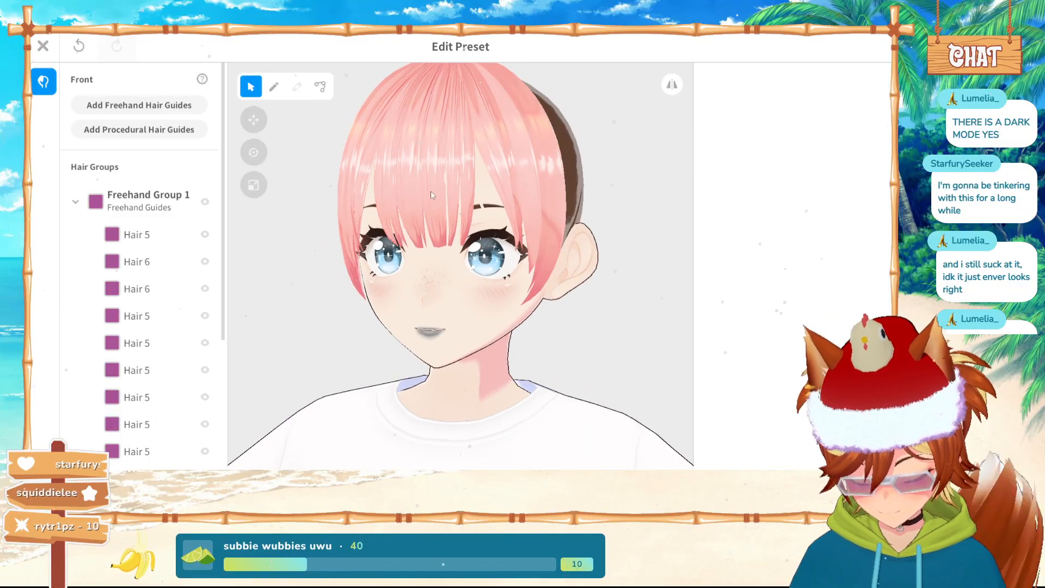
click(557, 178)
drag(797, 196, 737, 196)
right_drag(653, 245, 615, 245)
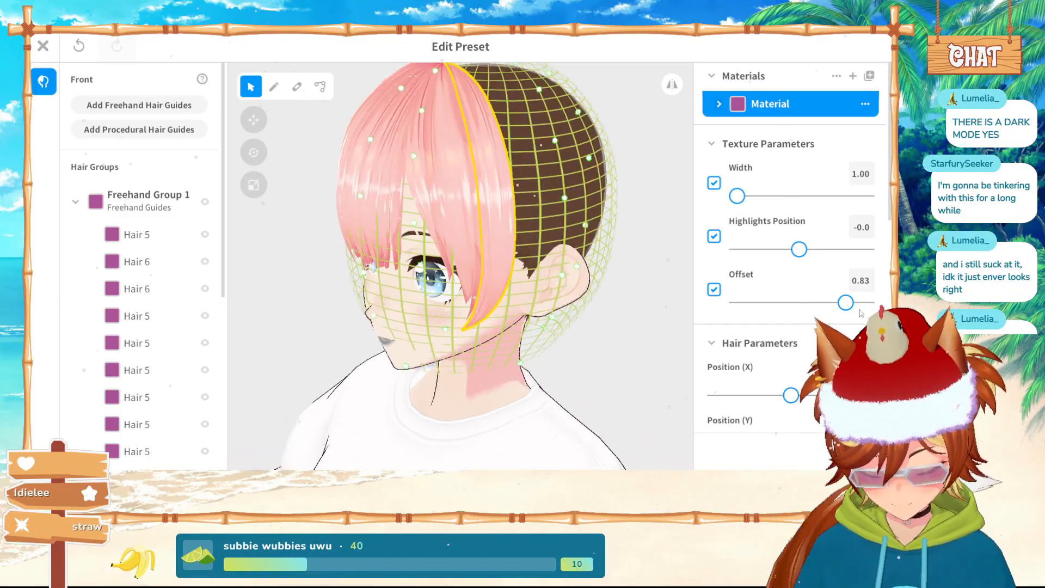
mouse_move(845, 303)
mouse_down()
mouse_move(735, 303)
mouse_move(729, 323)
mouse_up()
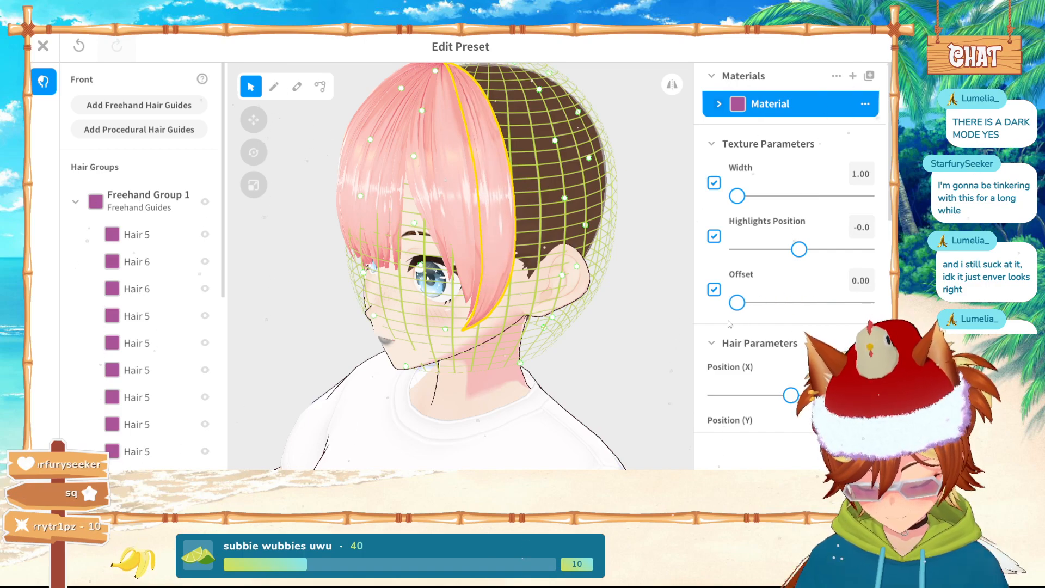
click(653, 339)
Set the texture Width of the outermost front strand by the character's right ear to 1.00 and lower its Offset
right_drag(602, 348, 412, 266)
click(403, 260)
drag(795, 197, 656, 224)
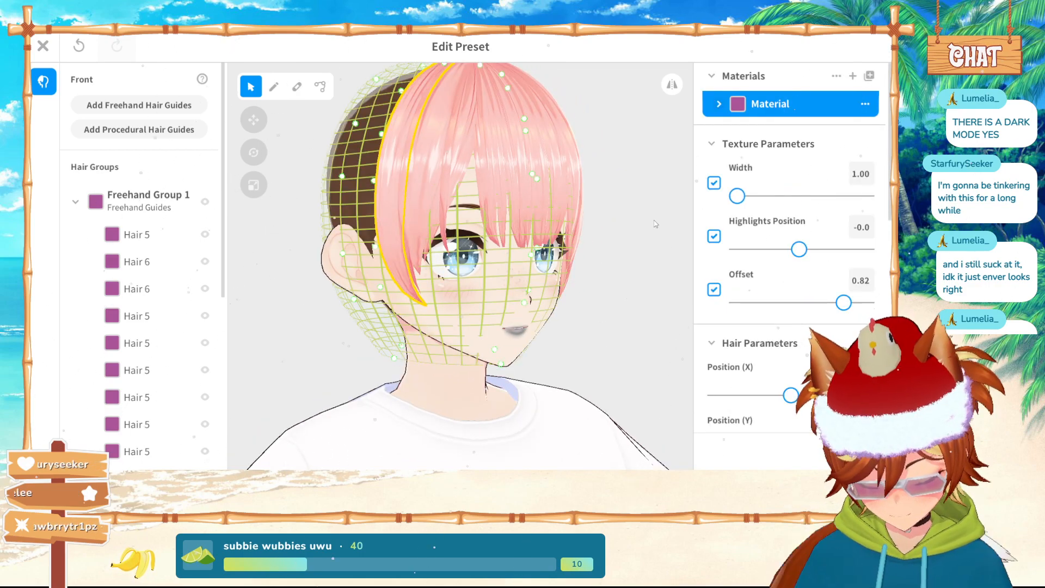
drag(844, 302, 803, 303)
click(510, 299)
Reduce the texture Width to its minimum and raise the Offset on the strand just inside the outermost right-side one
click(421, 226)
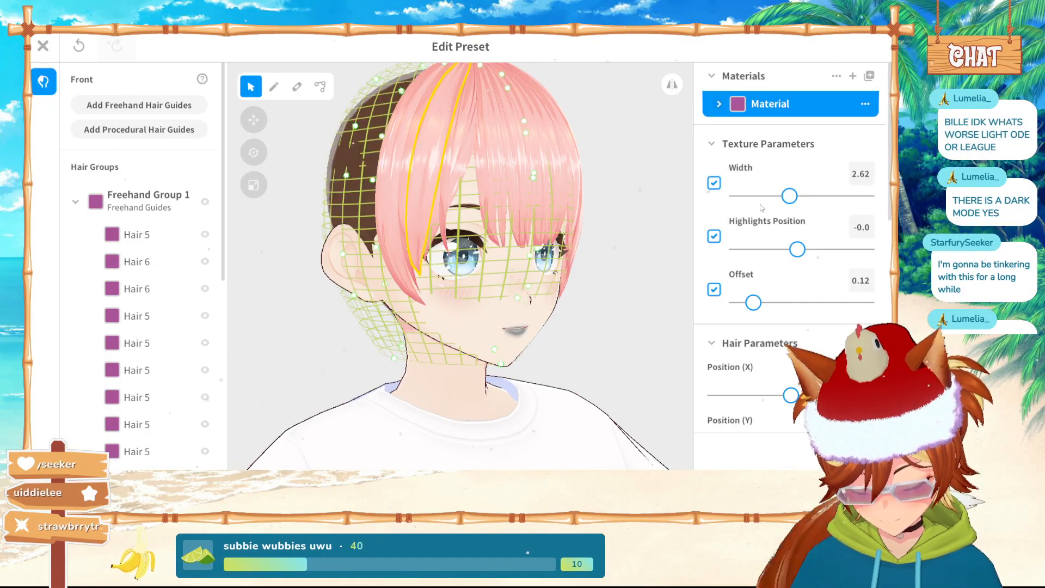
drag(789, 196, 729, 196)
mouse_move(759, 304)
mouse_down()
mouse_move(821, 304)
mouse_move(807, 303)
mouse_up()
Set the strand beside the outer corner of the character's left eye to texture Width 1.00 and Offset 0.00
right_drag(569, 326, 542, 327)
click(517, 230)
right_drag(593, 269, 589, 269)
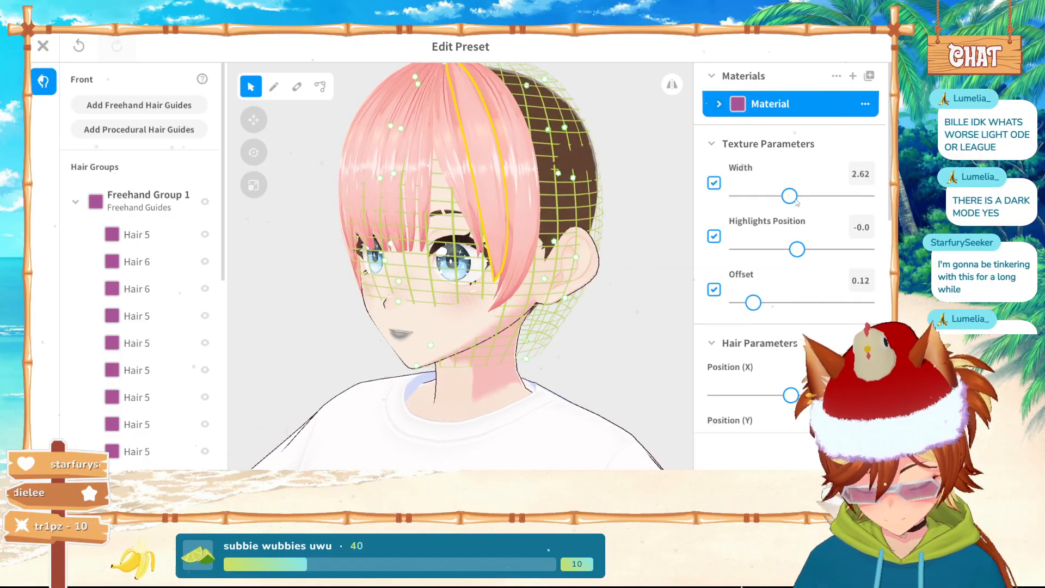
drag(789, 196, 737, 196)
drag(753, 303, 714, 320)
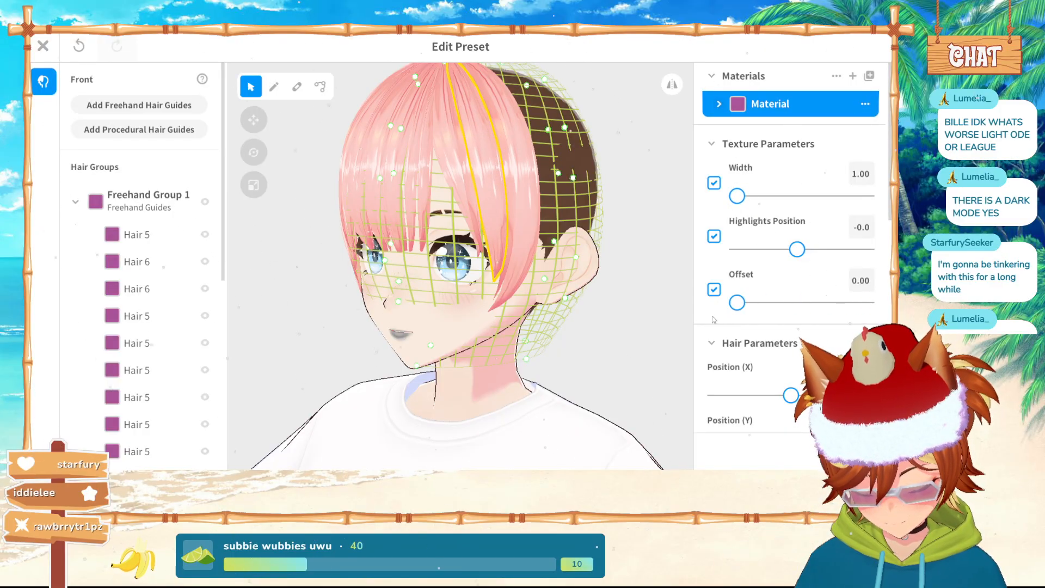
click(587, 337)
Set the narrow strand between the two outer left-side strands to texture Width 1.00 and Offset 0.91
right_drag(587, 337, 562, 302)
click(489, 216)
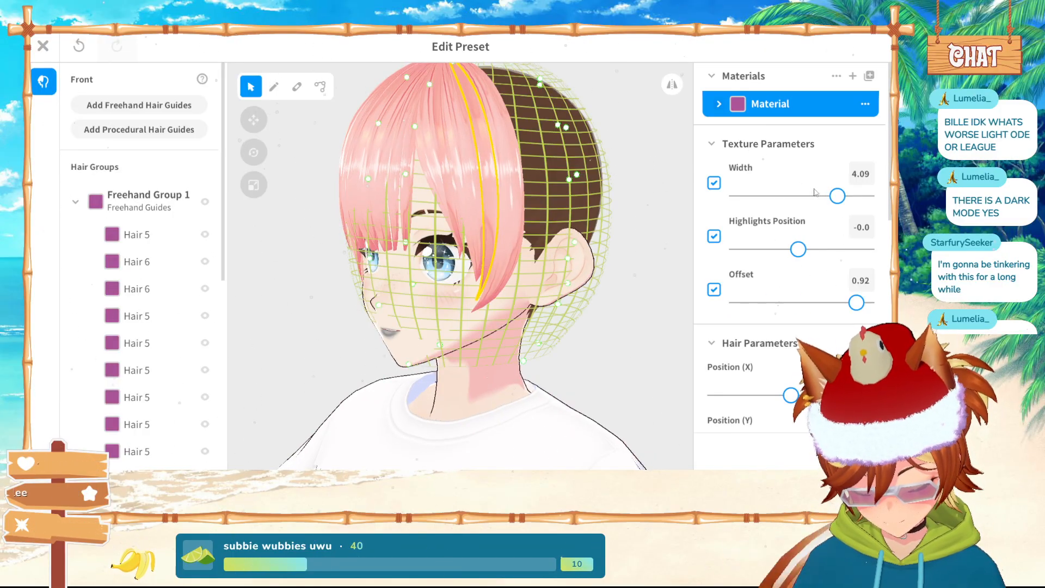
drag(761, 202, 728, 206)
click(854, 305)
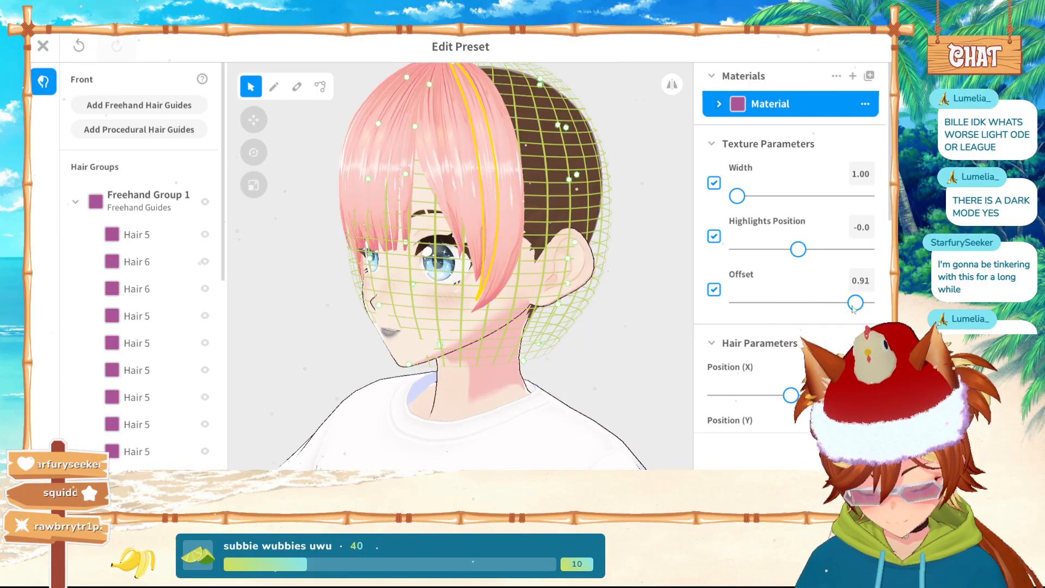
click(641, 354)
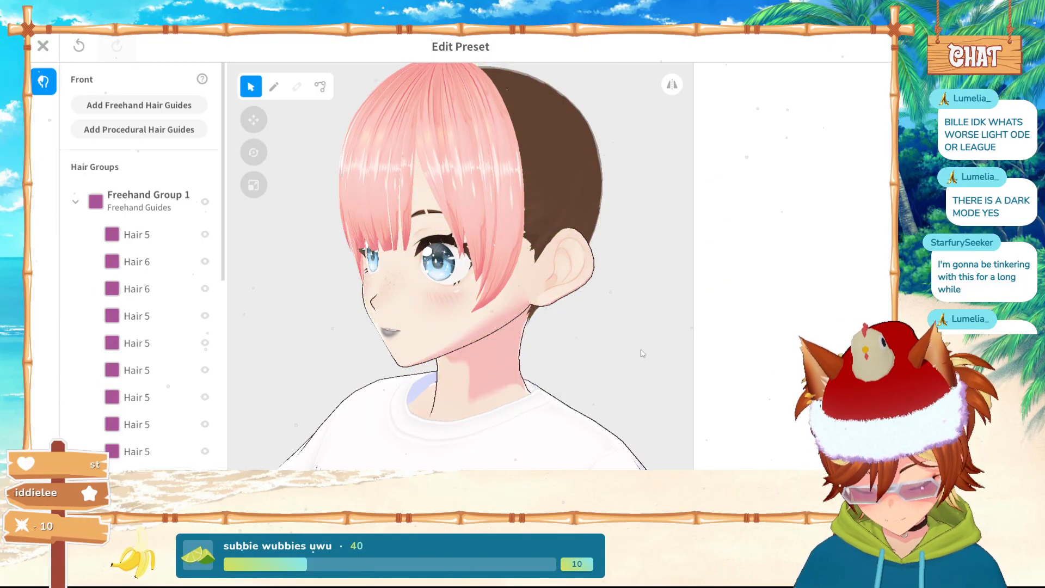
Close the hairstyle editor, choosing to overwrite the Front item with the edited hair, and confirm the save
right_drag(641, 354, 466, 239)
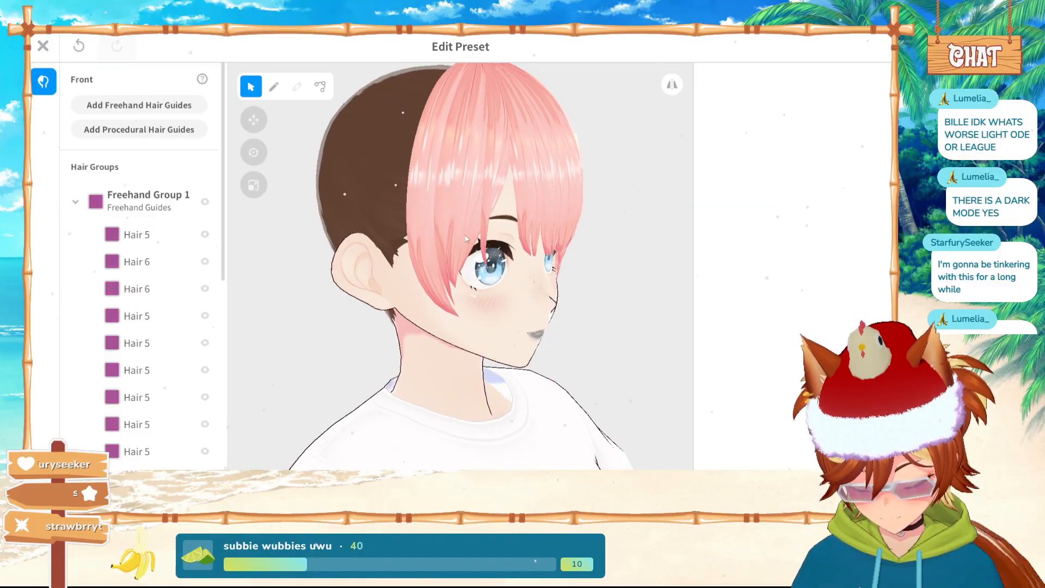
click(52, 50)
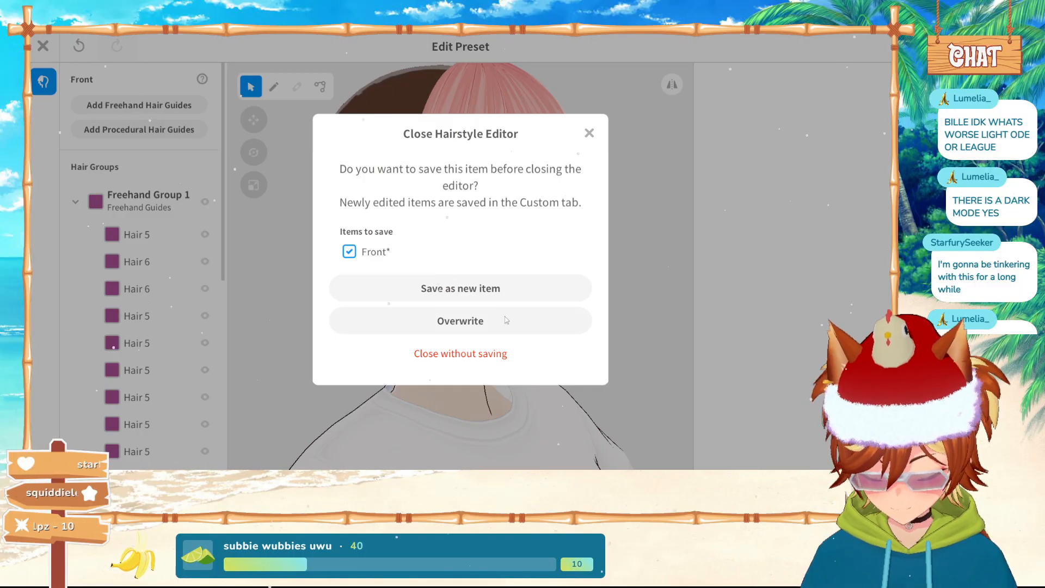
click(493, 331)
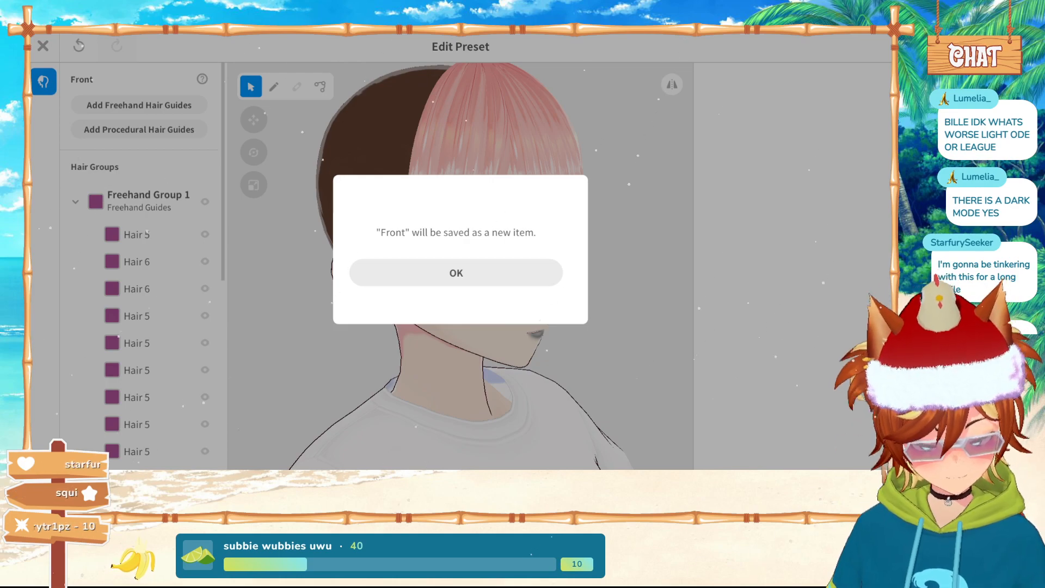
click(456, 273)
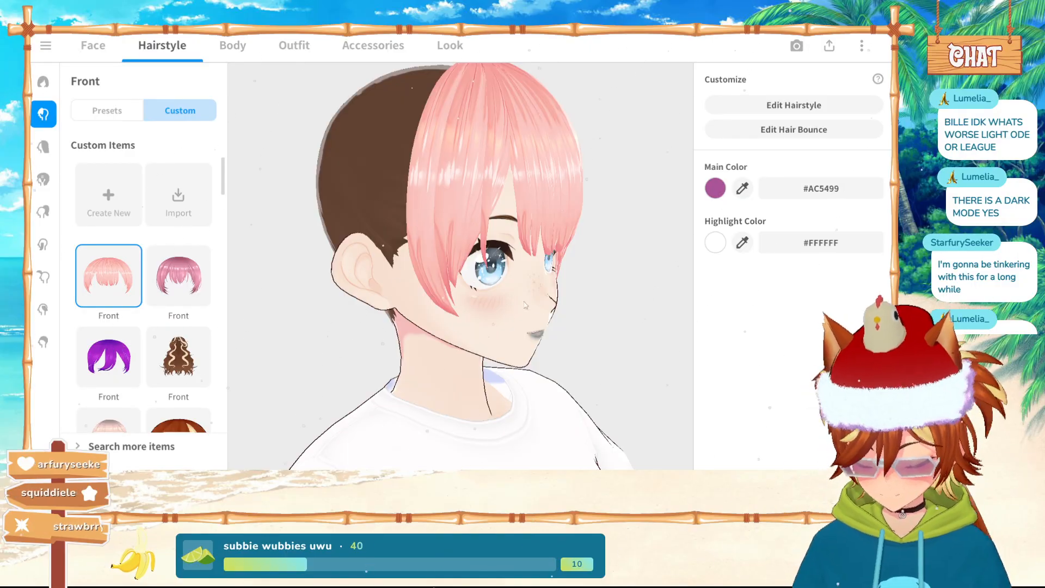
right_drag(526, 306, 408, 307)
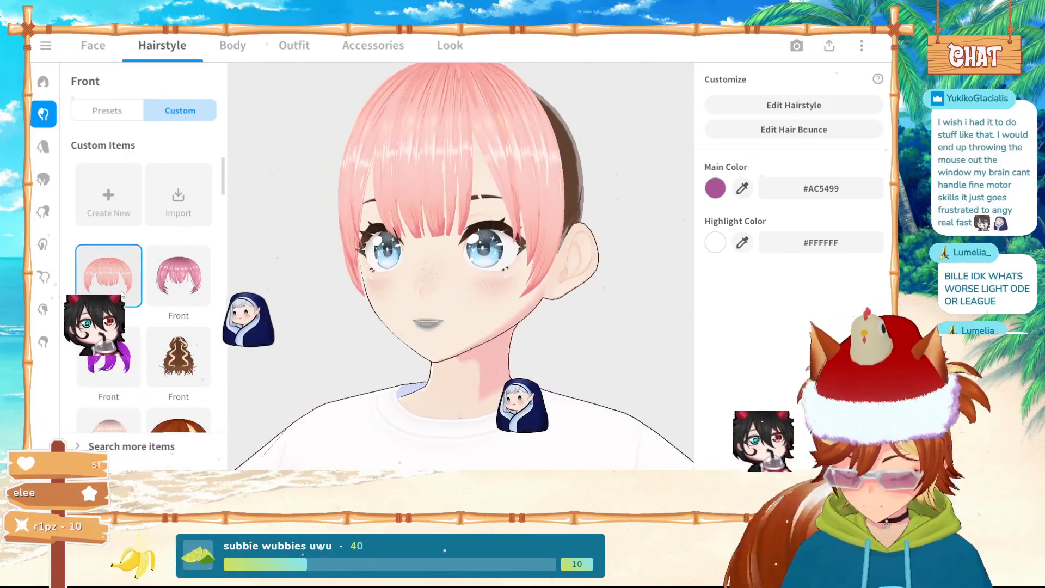
Show the back hair presets and try the braided style and the rounded shoulder-length style on the character
click(43, 146)
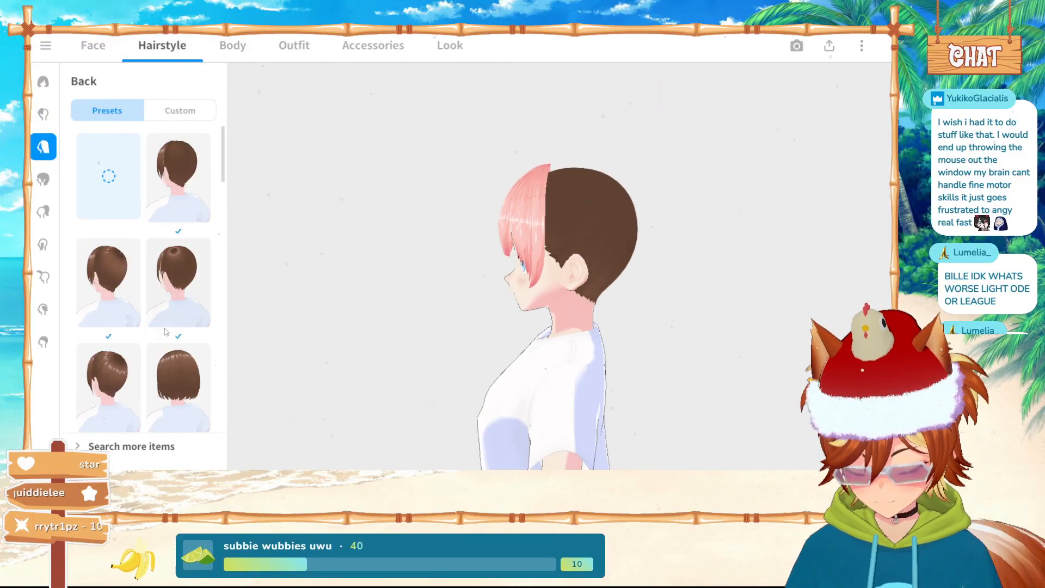
scroll(166, 332, down, 2)
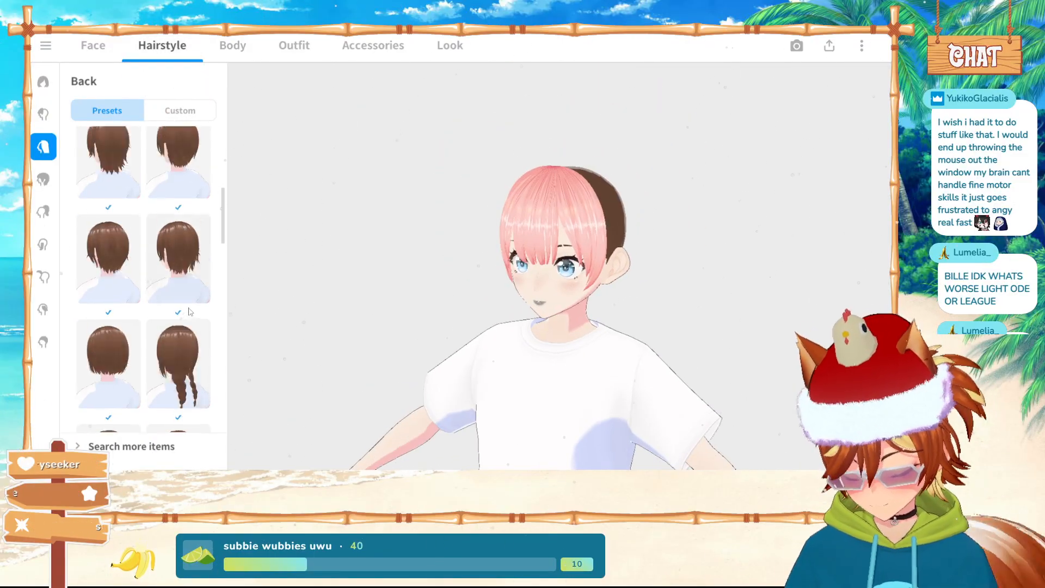
scroll(190, 311, down, 1)
click(199, 229)
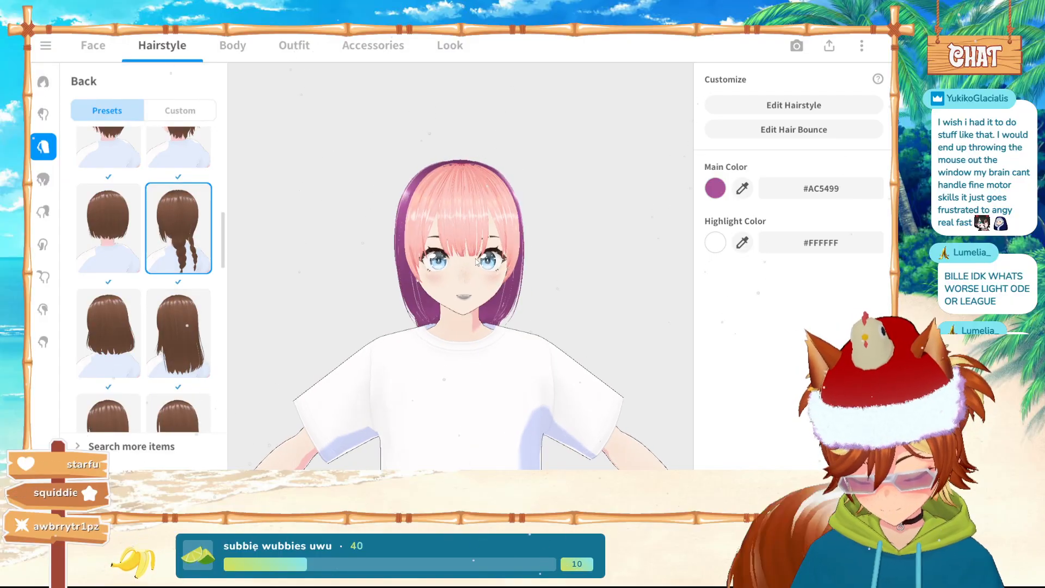
click(121, 335)
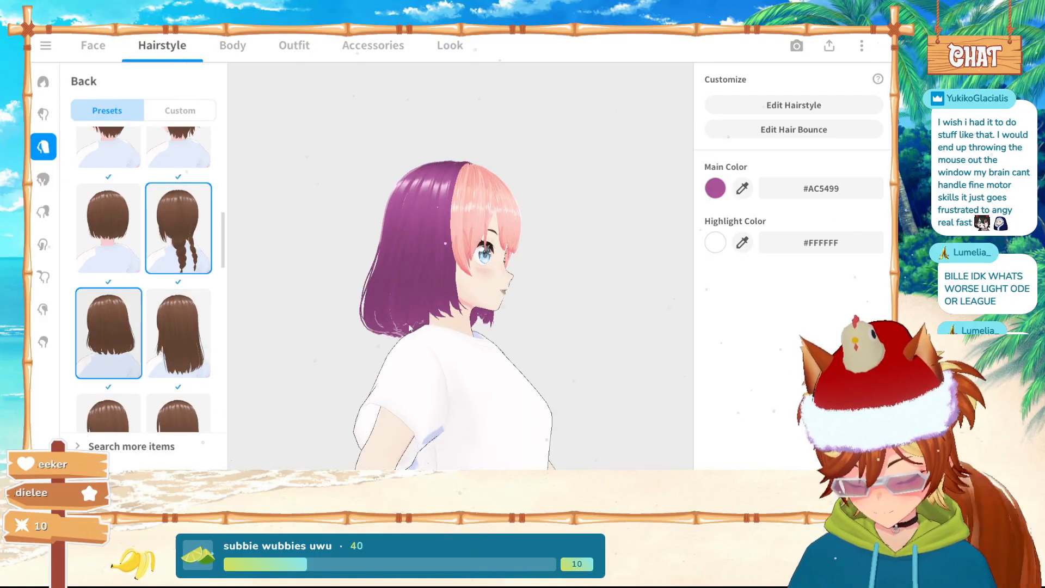
Try the flipped-out short, straight bob and spiky short back hair presets on the character
scroll(141, 358, down, 4)
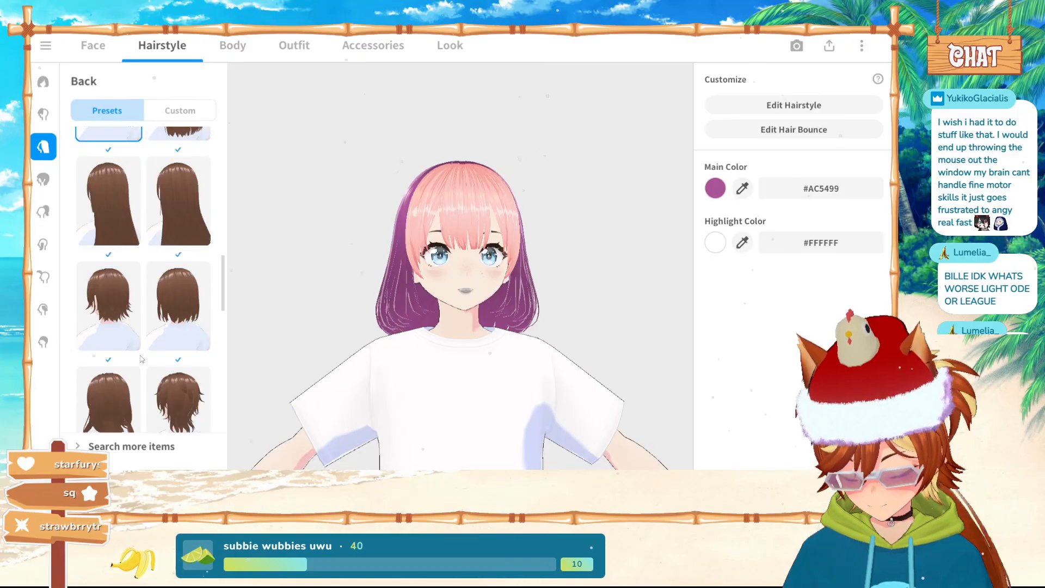
click(132, 328)
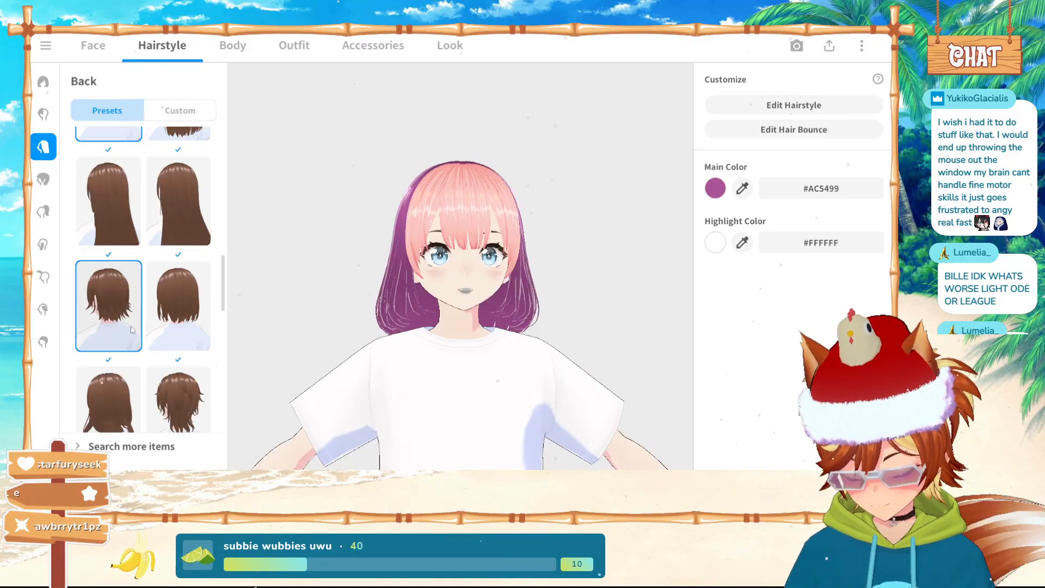
click(191, 298)
scroll(192, 298, down, 3)
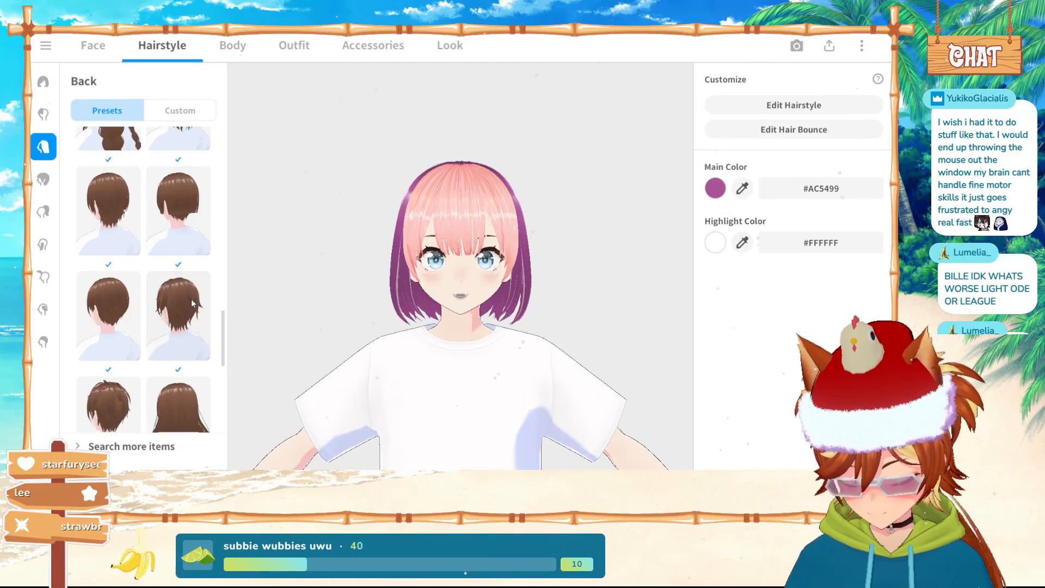
scroll(191, 299, down, 3)
click(126, 305)
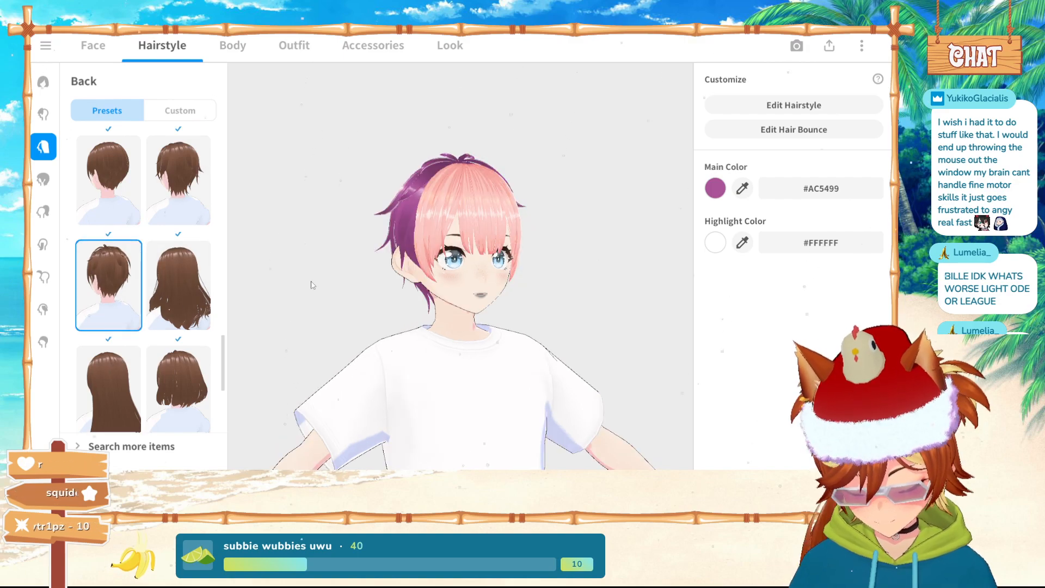
Try the wavy bob, twin-braid and long straight back hair presets on the character
scroll(84, 374, down, 3)
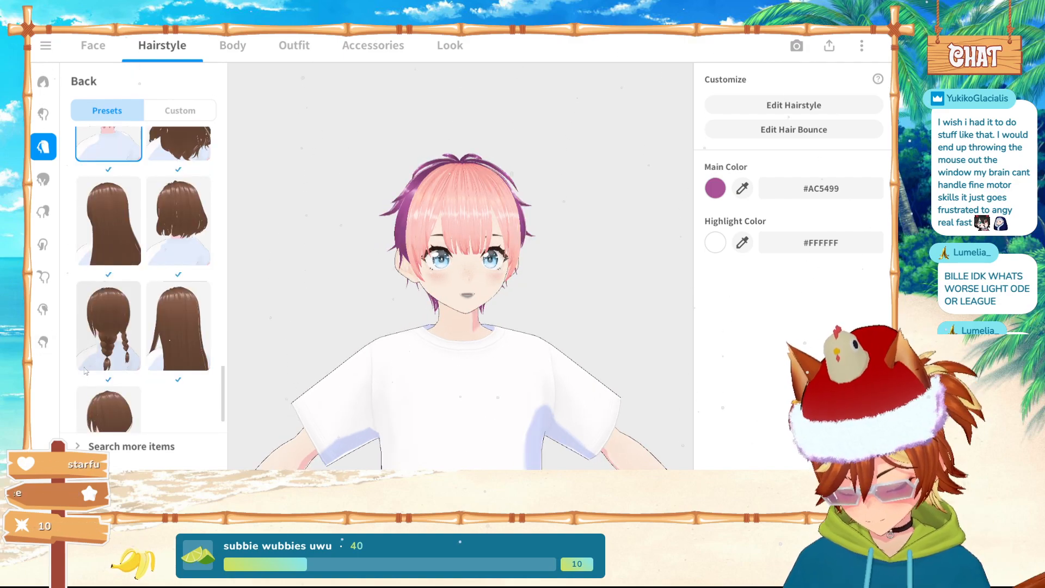
click(195, 231)
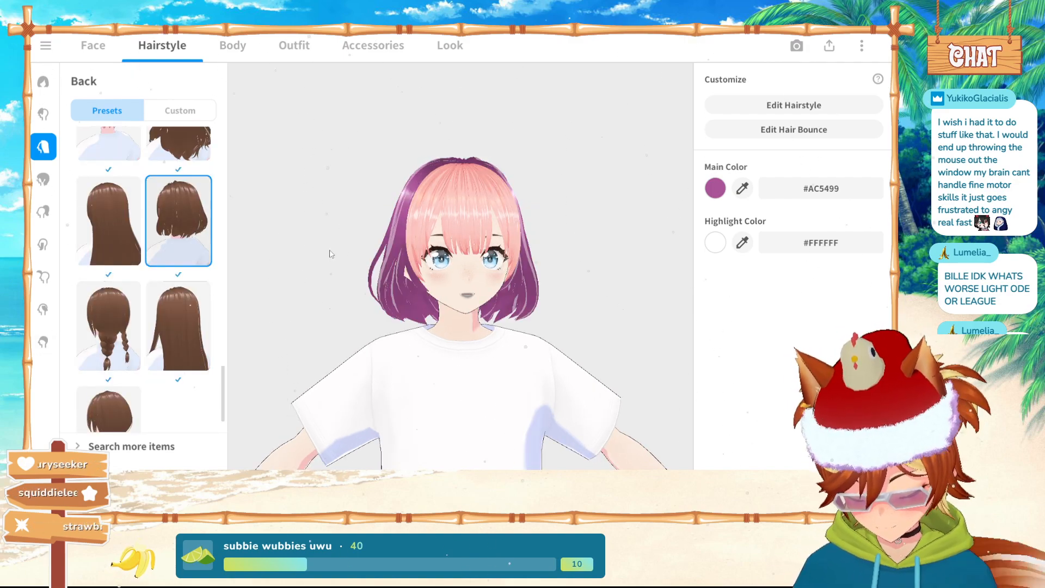
click(109, 343)
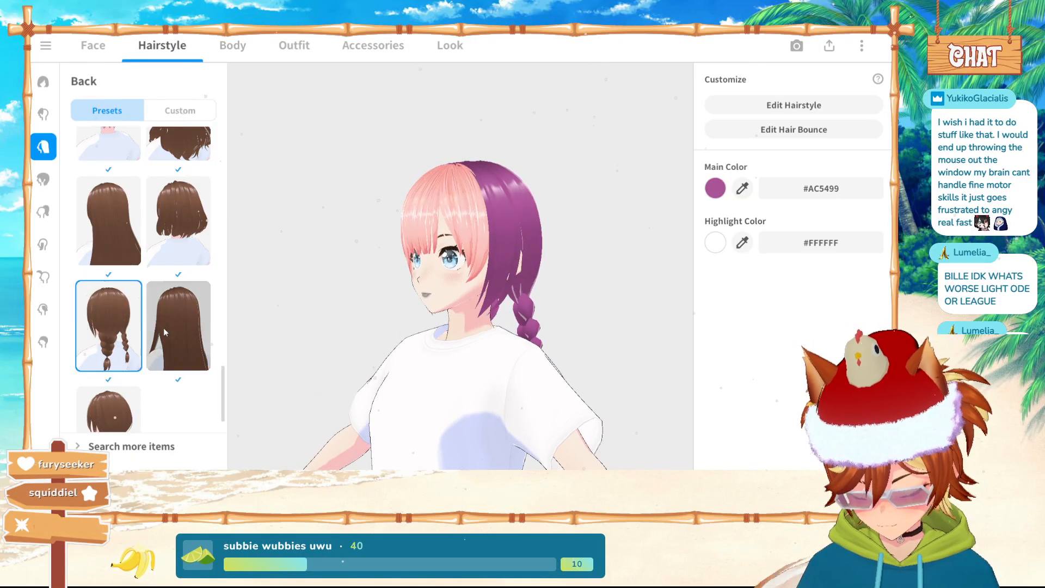
click(164, 331)
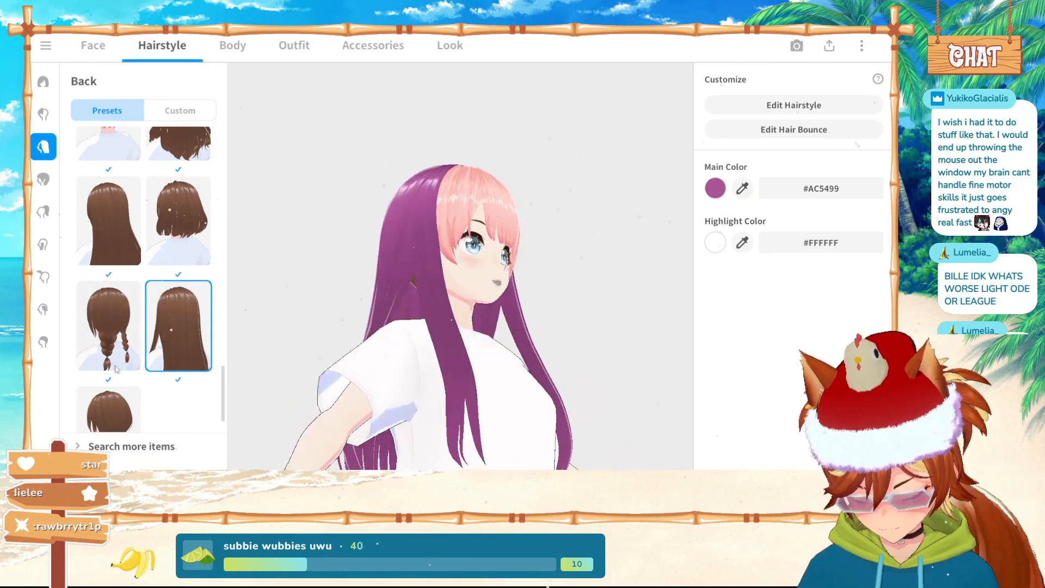
Compare the short rounded and plain long back hair presets, and apply the long straight one with locks falling over the shoulders
scroll(116, 369, down, 2)
click(117, 362)
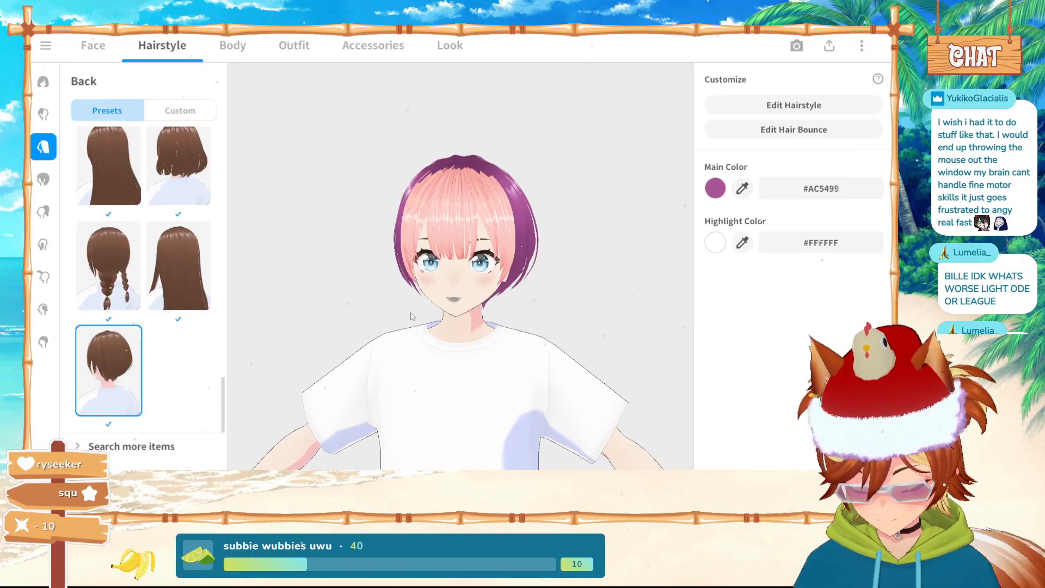
click(131, 185)
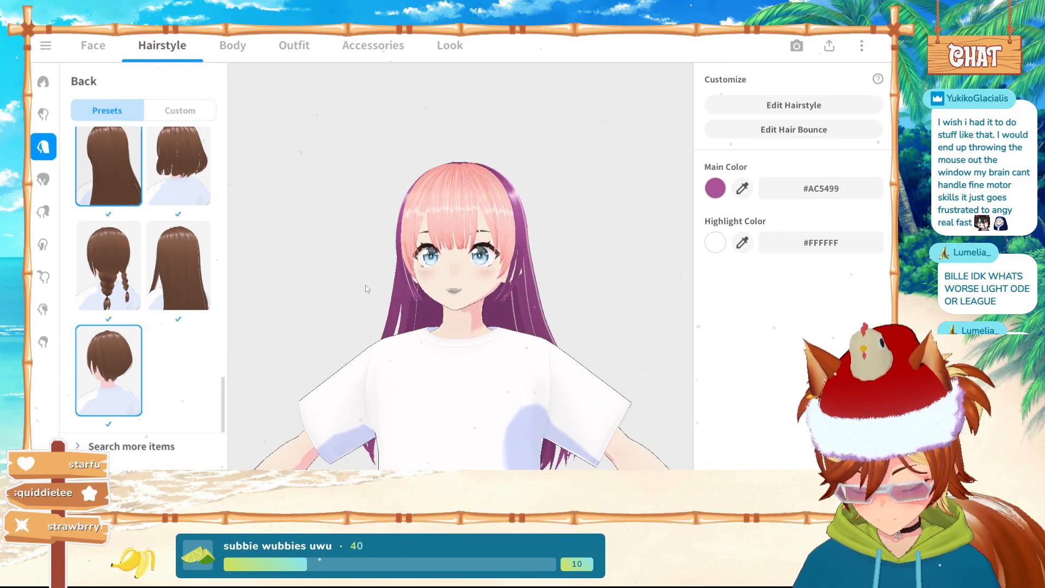
click(180, 267)
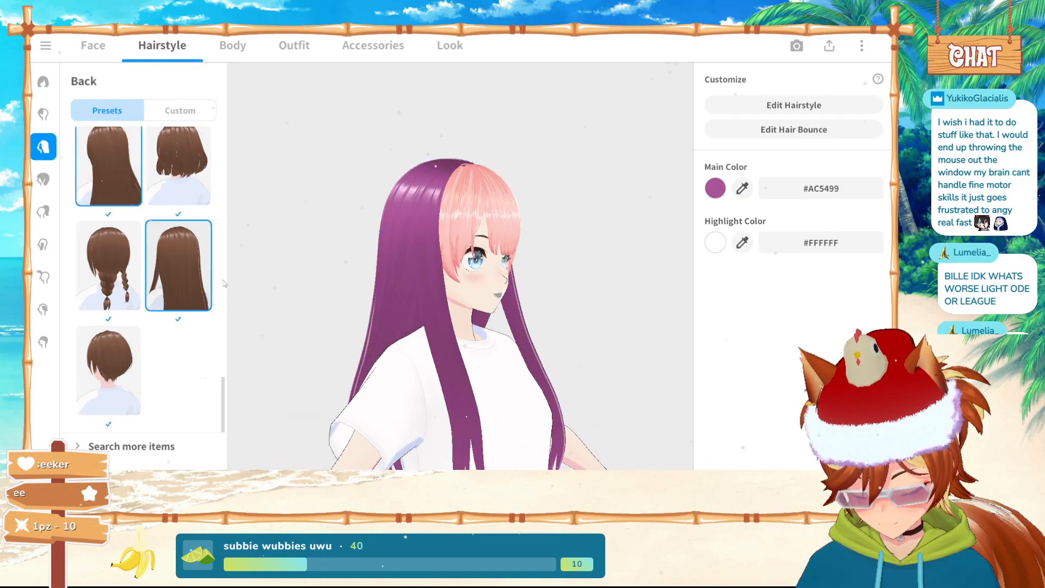
Open the back hair for editing and assign the first material in the list to Freehand Group 1 and Freehand Group 2
click(751, 107)
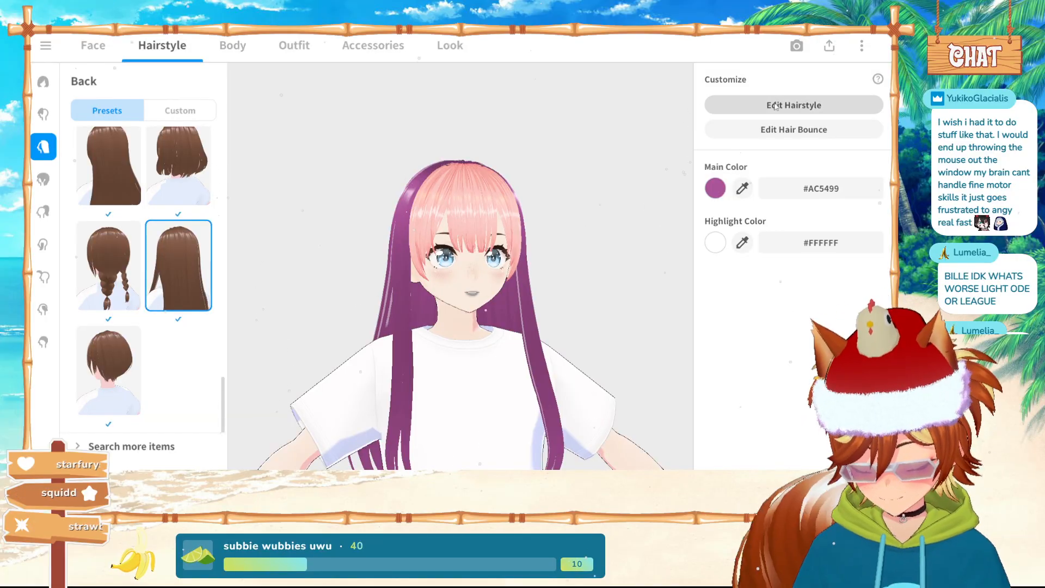
click(168, 202)
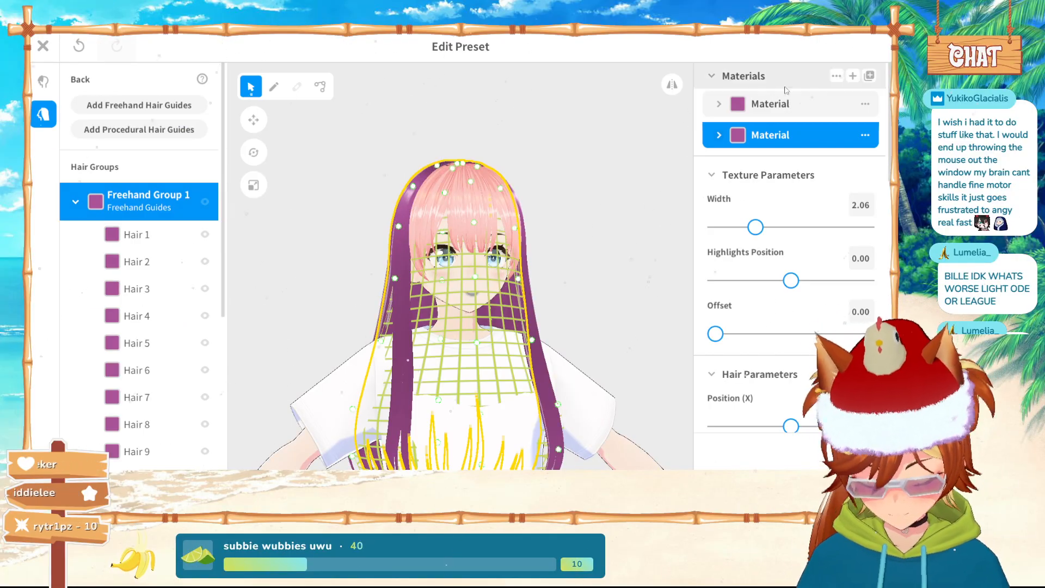
click(163, 237)
scroll(164, 238, down, 5)
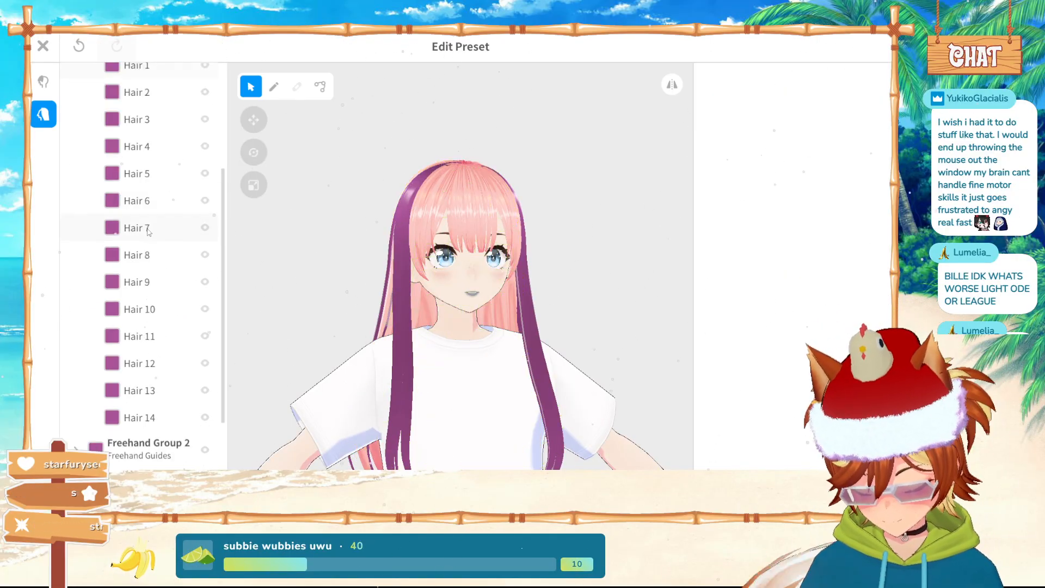
click(206, 365)
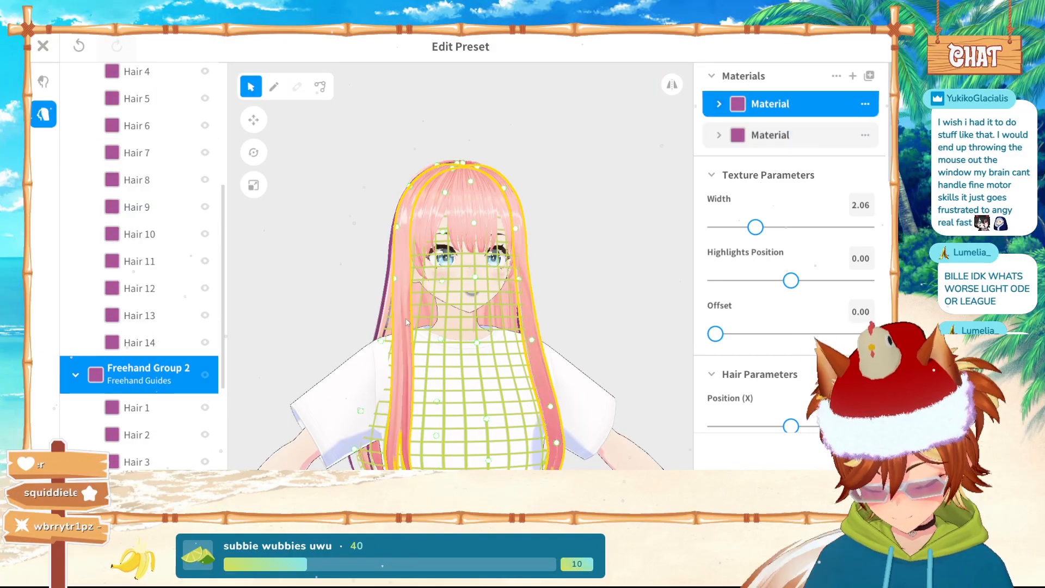
click(245, 325)
Assign the same first material to Freehand Group 3 and Freehand Group 4 of the back hair
scroll(109, 356, down, 3)
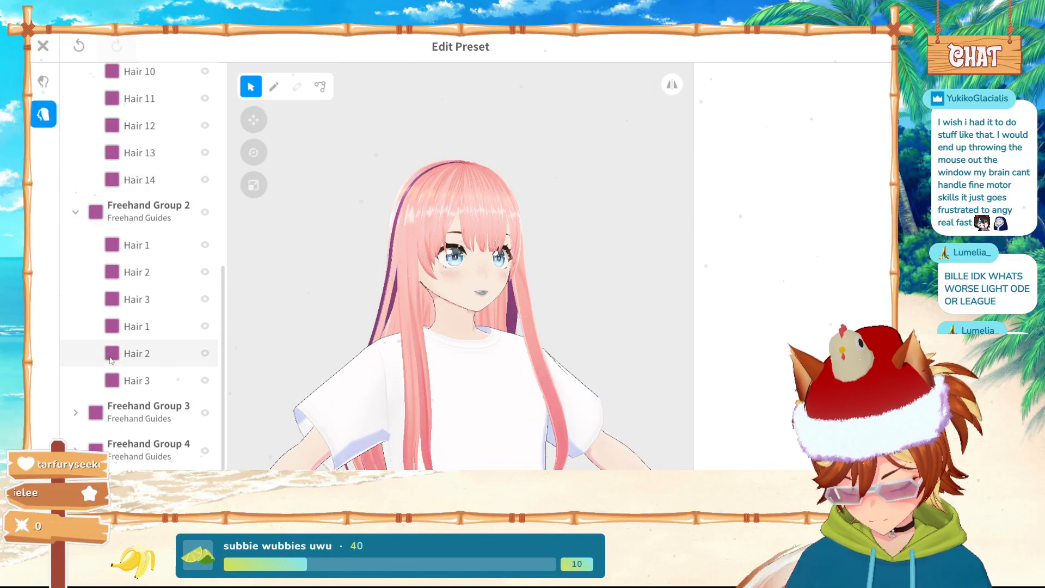
click(139, 412)
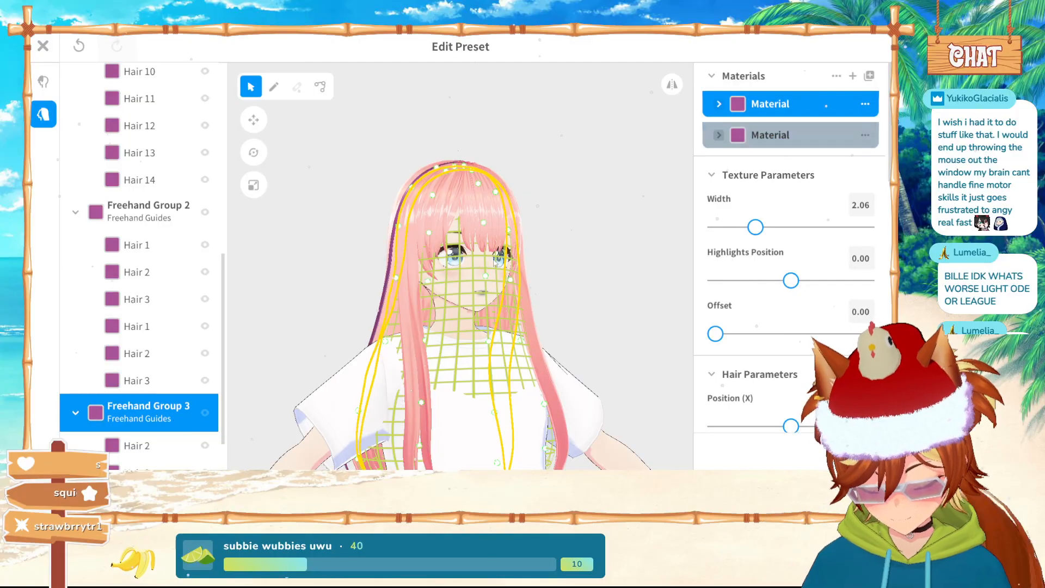
click(297, 265)
scroll(143, 272, down, 1)
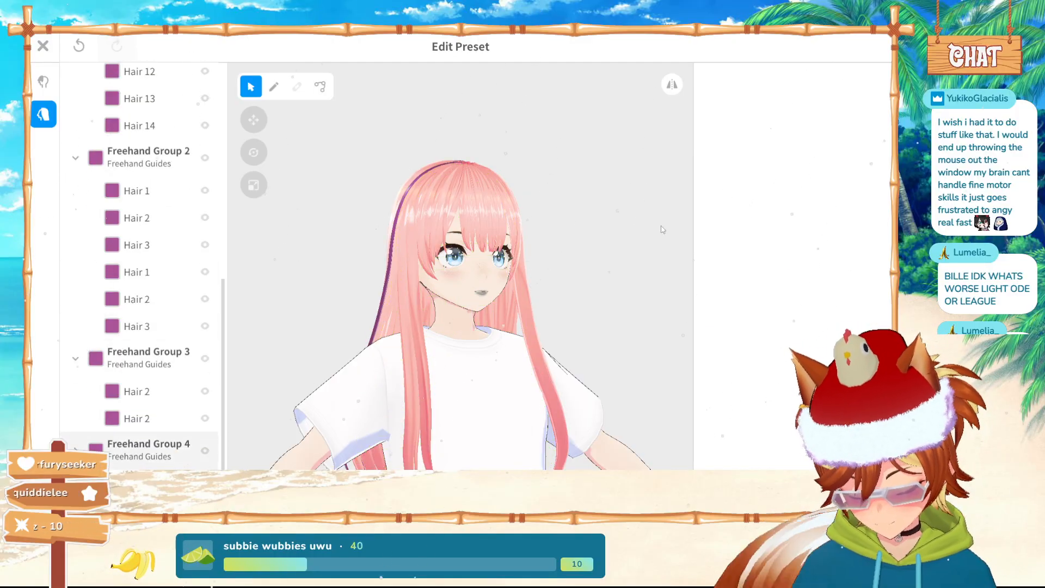
click(785, 104)
click(326, 248)
Examine how the back hair blends with the fringe around the face, from several angles and distances
right_drag(327, 247, 477, 247)
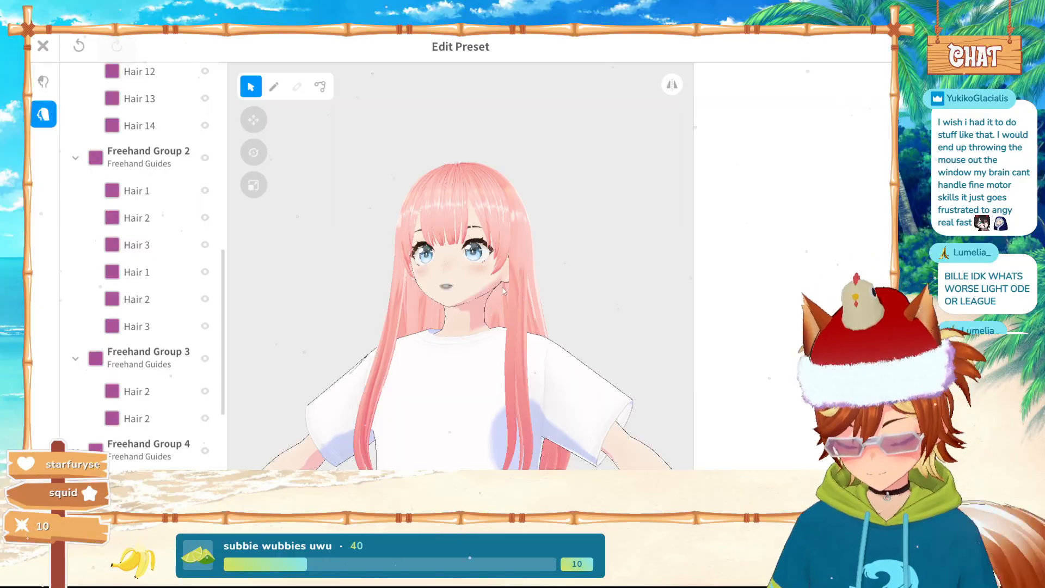
scroll(473, 289, up, 2)
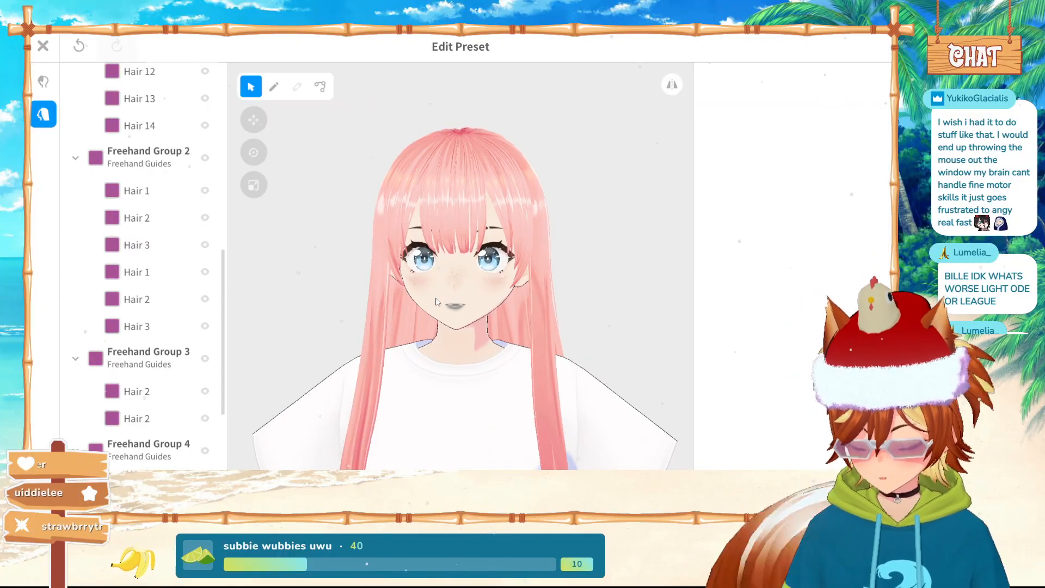
scroll(489, 273, up, 2)
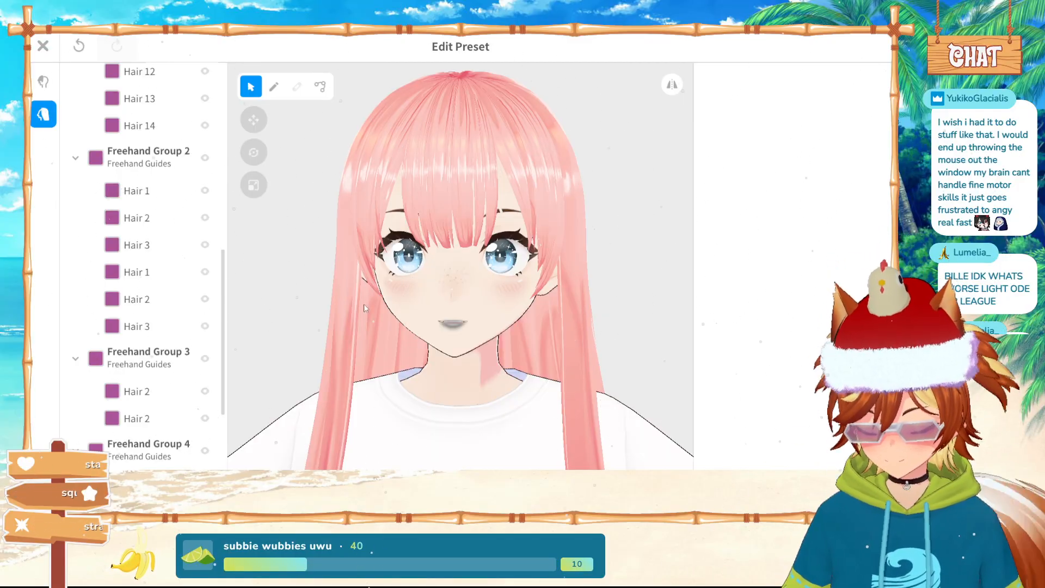
right_drag(487, 268, 518, 298)
right_drag(473, 251, 436, 257)
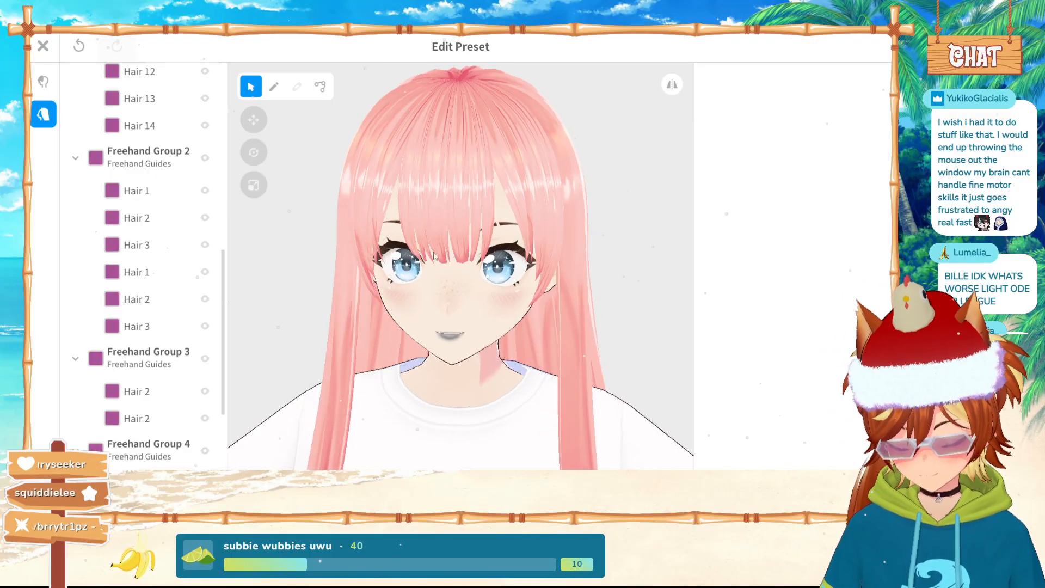
scroll(436, 257, up, 3)
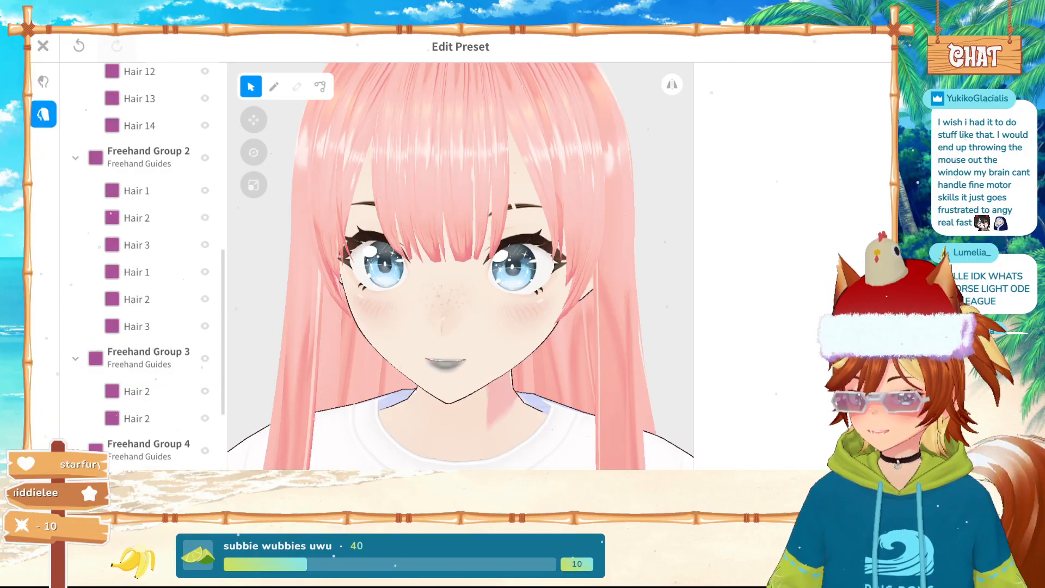
scroll(520, 244, down, 5)
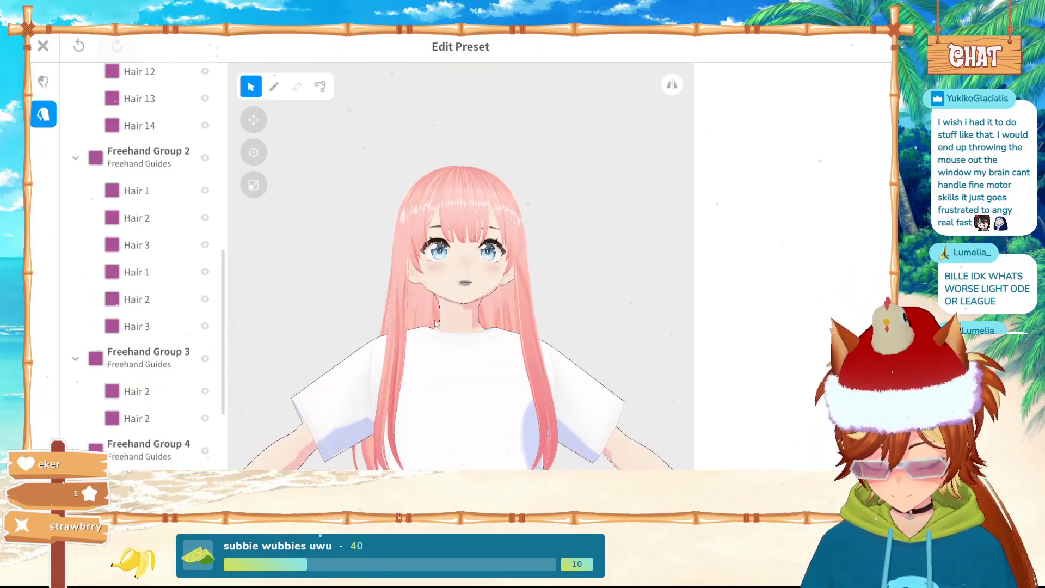
scroll(521, 243, up, 2)
Open the texture of the first hair material for editing and enable its main color calibration
click(442, 173)
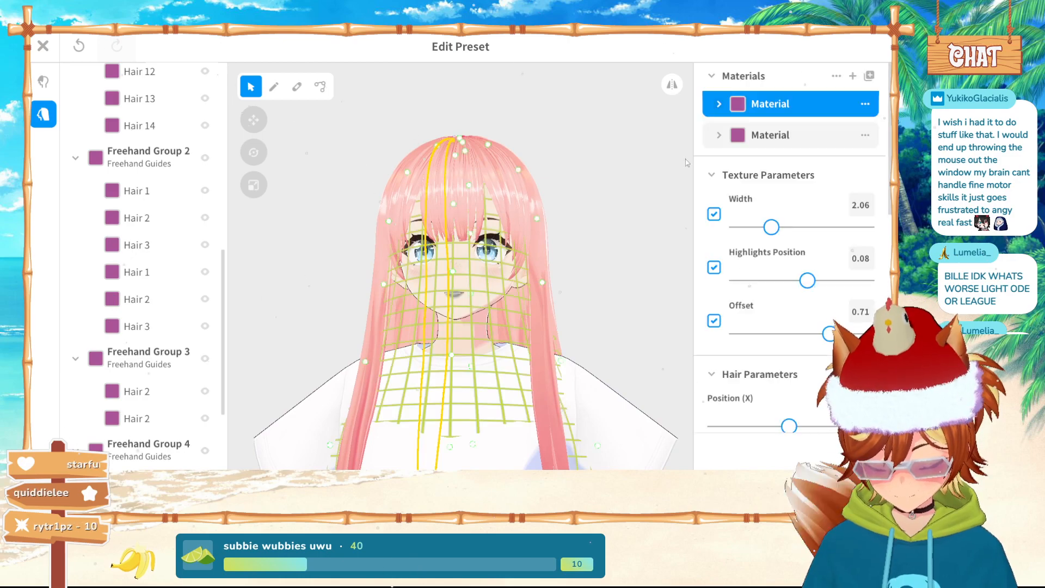
click(762, 104)
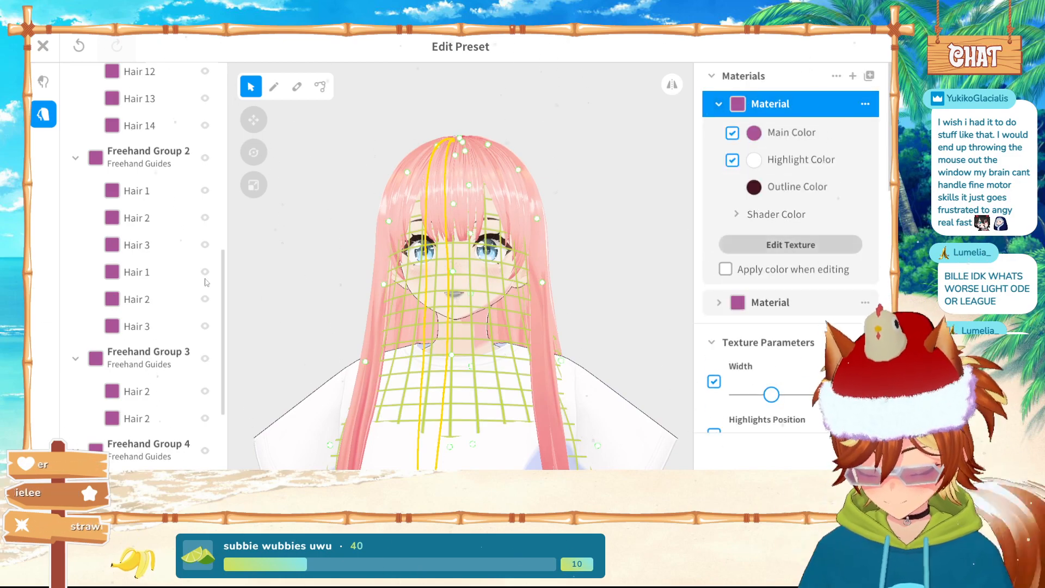
scroll(83, 440, down, 3)
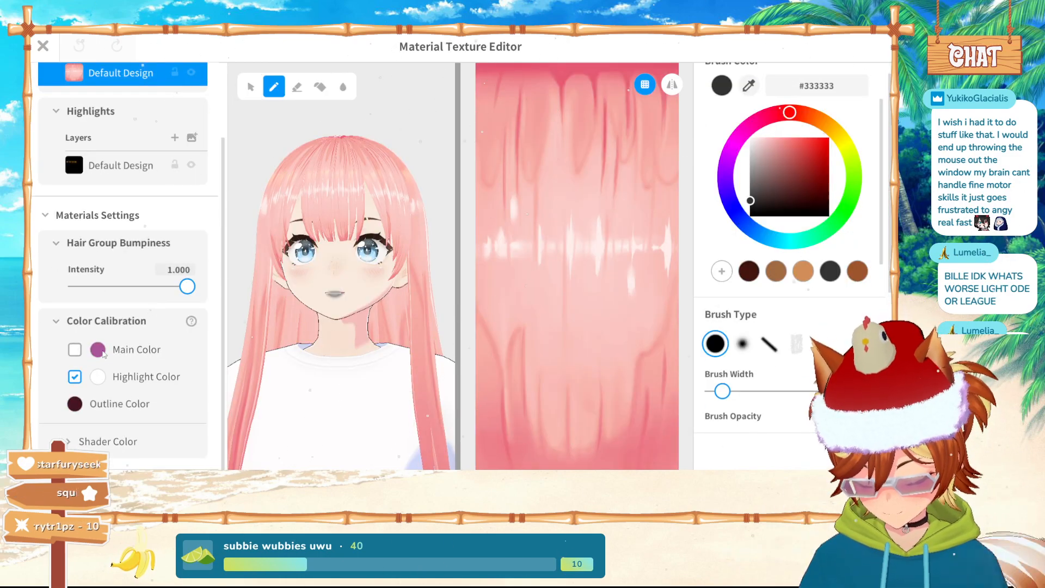
click(97, 350)
click(80, 356)
click(76, 351)
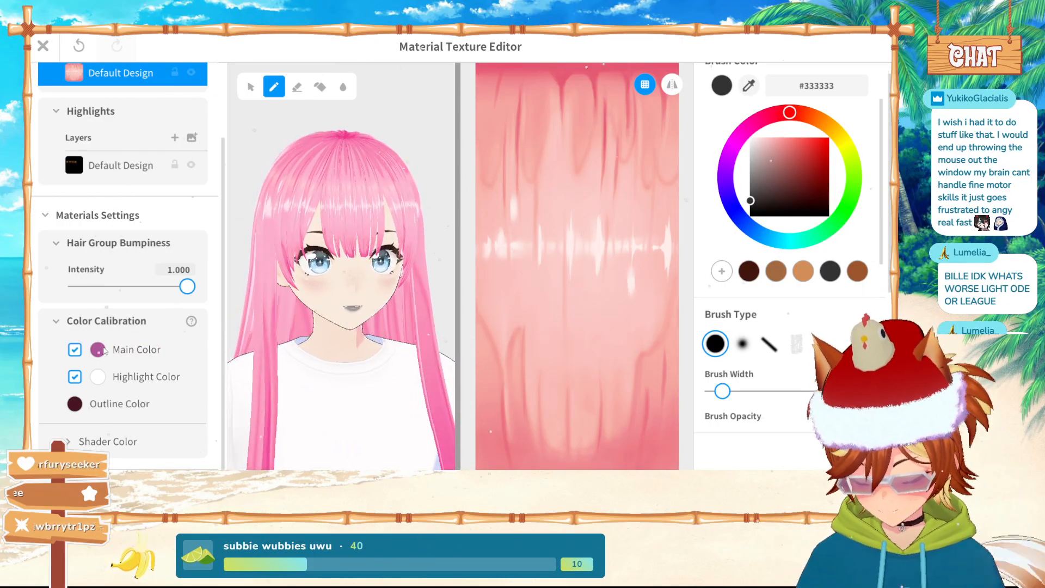
Set the hair material's calibrated main color to the golden brown #AC8954 and check it on the character
click(101, 349)
click(219, 140)
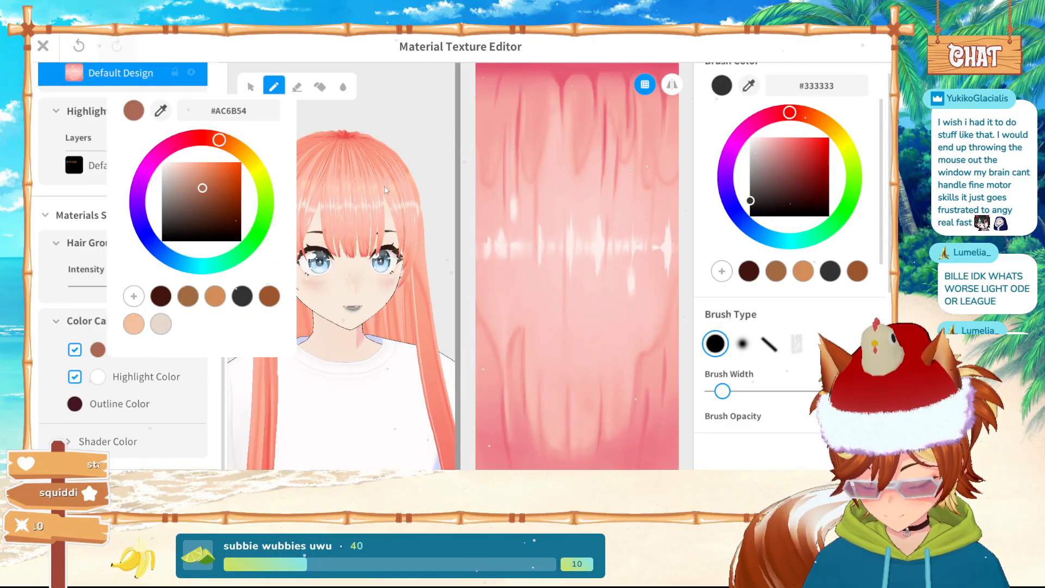
drag(219, 143, 242, 149)
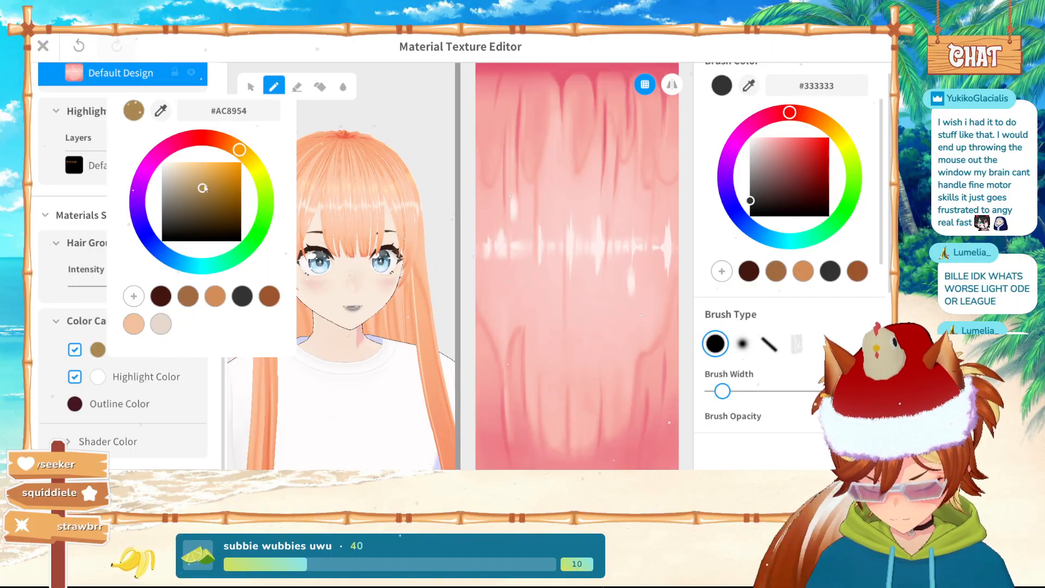
click(383, 176)
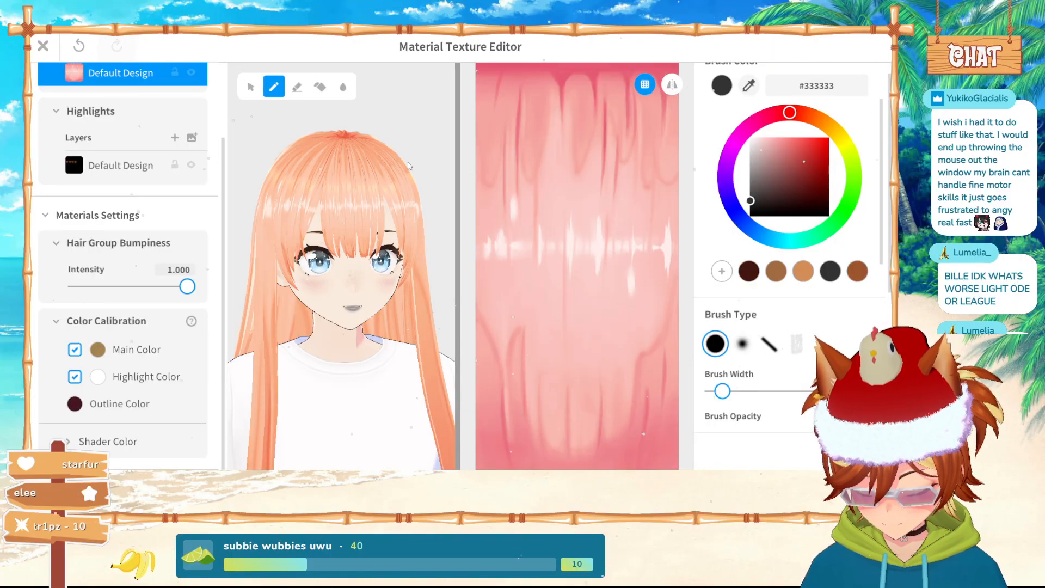
mouse_move(407, 163)
right_down()
mouse_move(288, 169)
mouse_move(427, 168)
right_up()
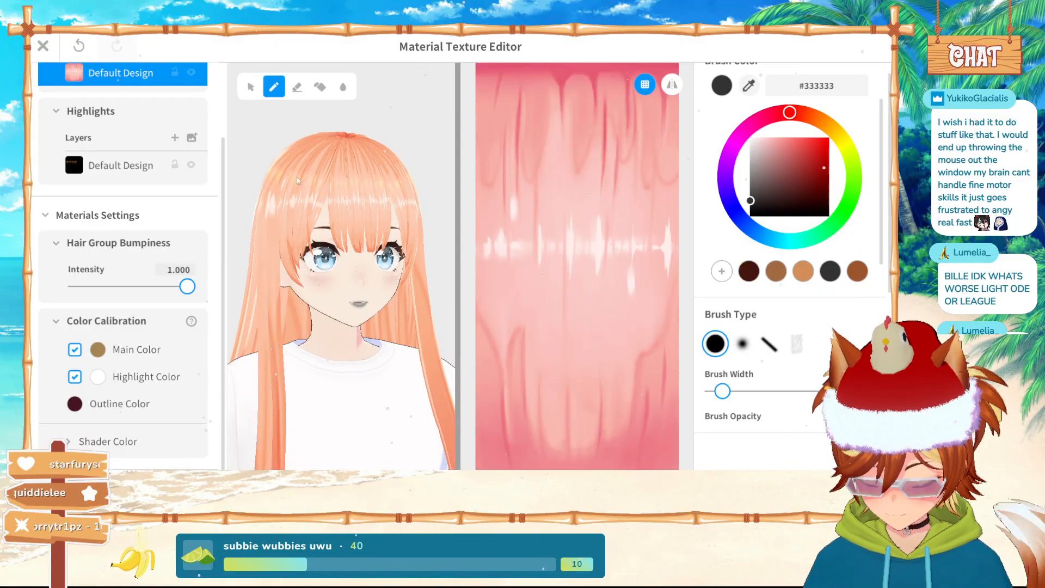
Leave the texture editor and the hair editor, and show the hair extension presets
click(44, 47)
mouse_move(506, 262)
right_down()
mouse_move(407, 259)
mouse_move(512, 261)
right_up()
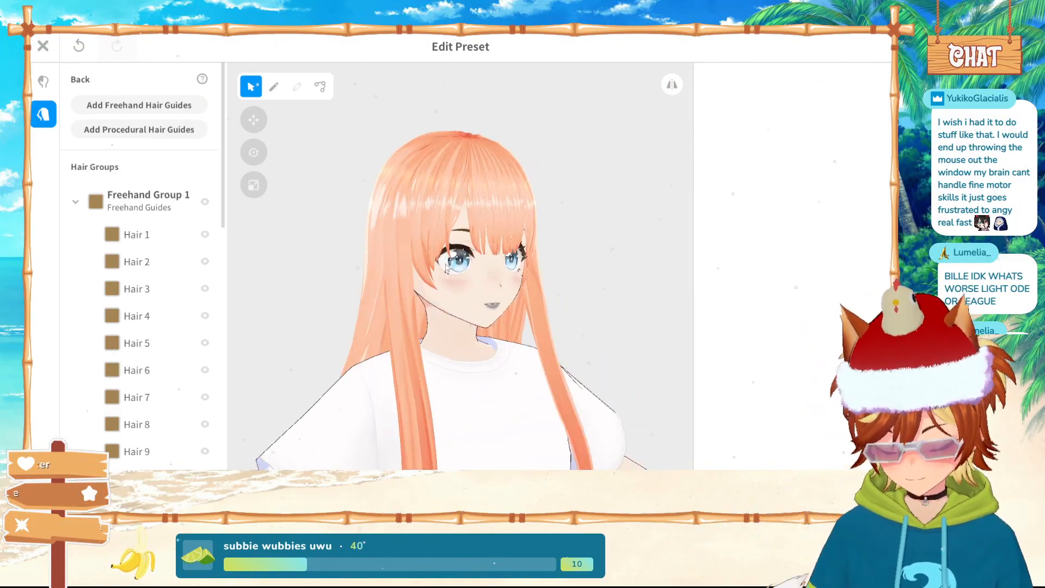
click(43, 47)
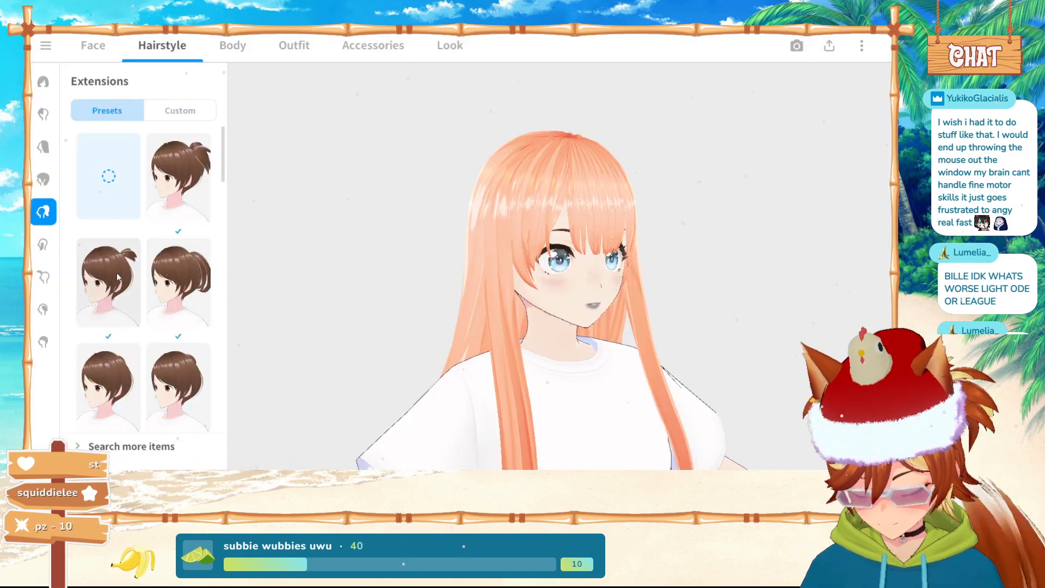
Try the short spiky pigtails, long twin tails and high ponytail extension presets on the character
click(116, 273)
scroll(132, 308, down, 2)
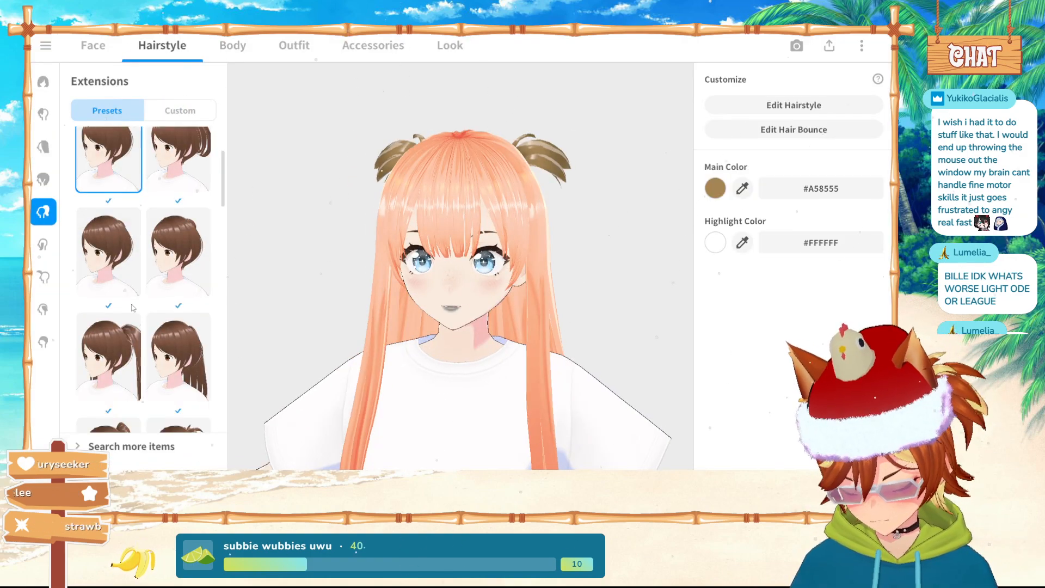
click(122, 341)
scroll(120, 338, down, 3)
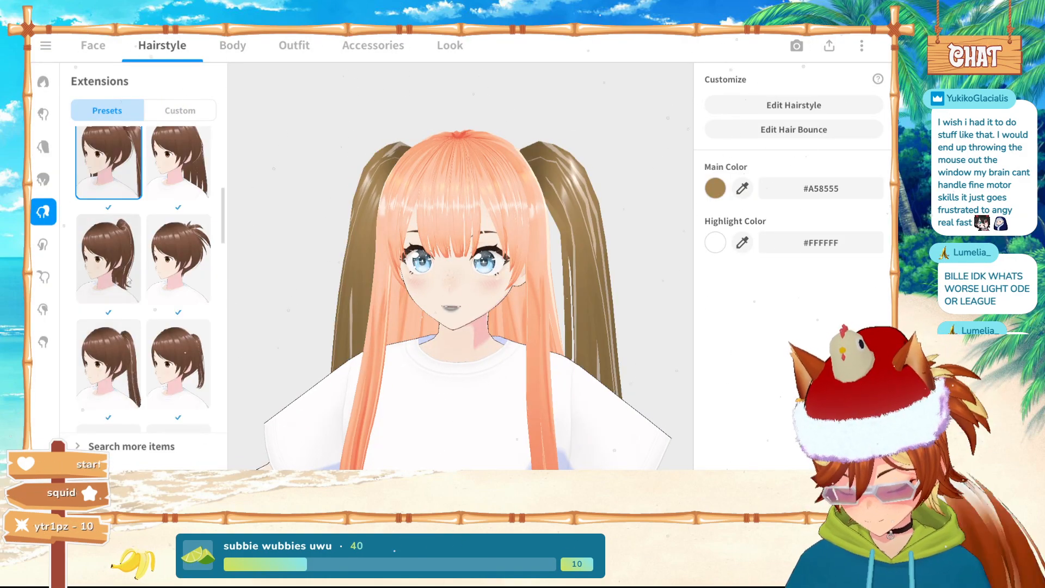
click(129, 279)
scroll(124, 299, down, 5)
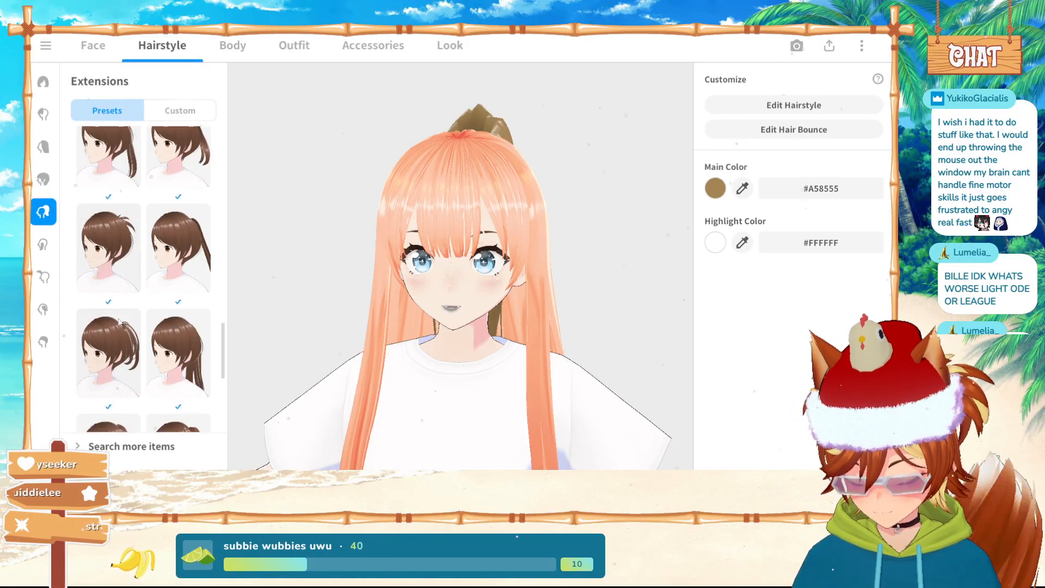
Try the extension preset of twin buns with hanging locks and inspect it from the side
scroll(119, 322, down, 2)
click(178, 245)
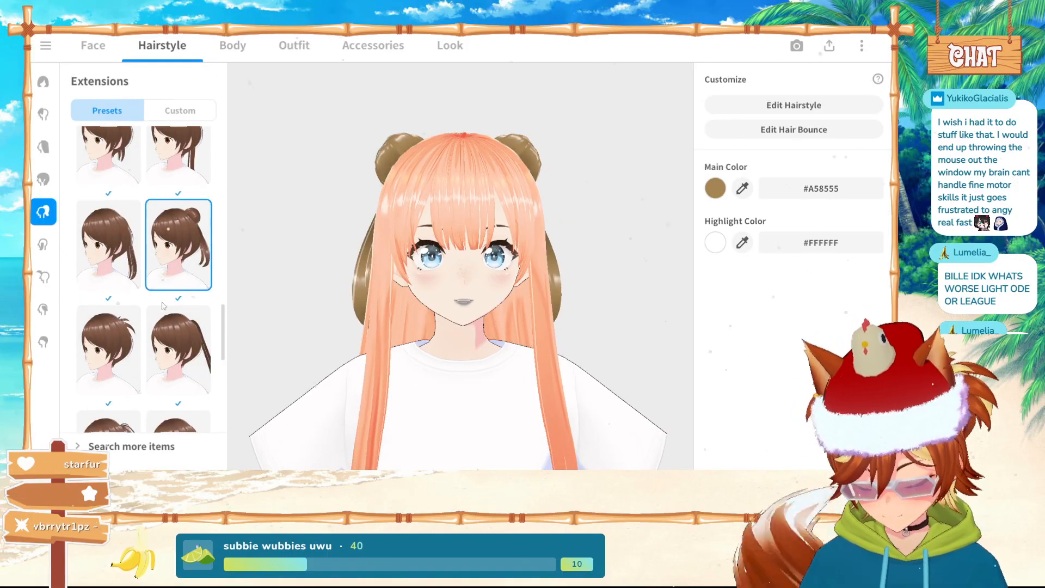
scroll(163, 306, down, 5)
drag(305, 180, 417, 177)
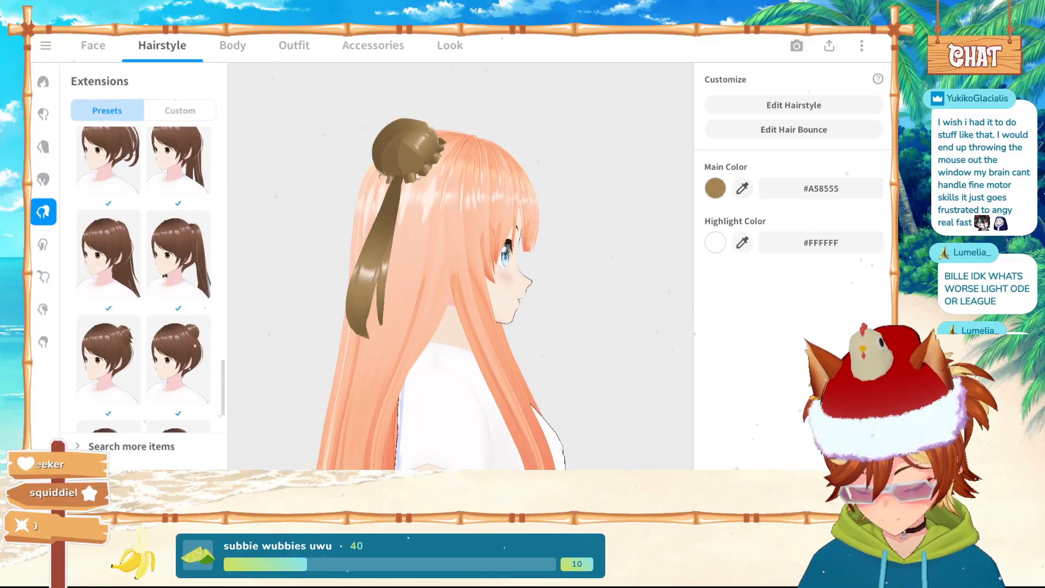
Compare the smooth round and messy twin-bun extension presets, and apply the smooth round one
click(178, 359)
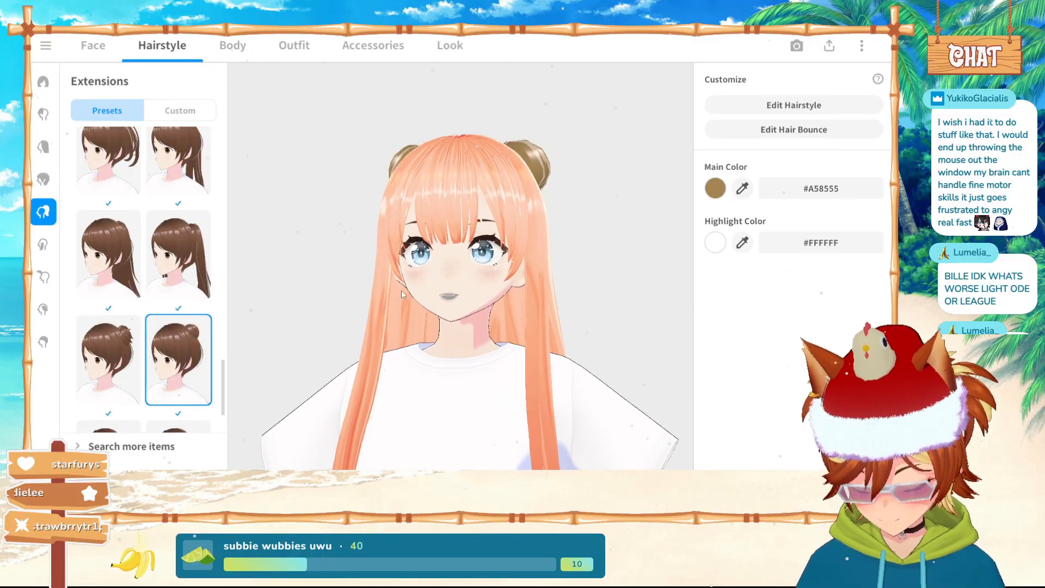
scroll(163, 283, down, 1)
click(109, 291)
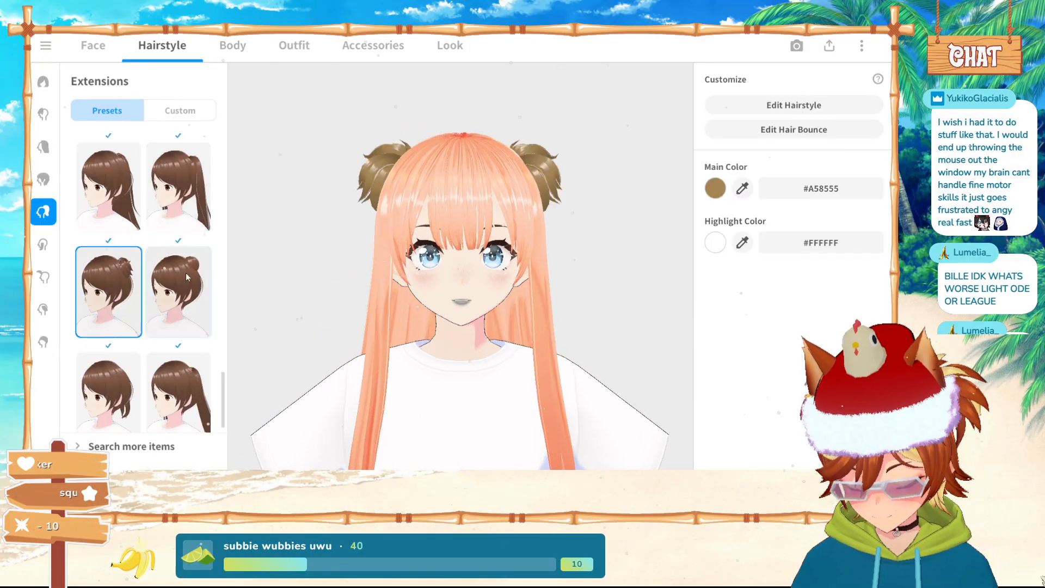
click(187, 277)
scroll(180, 283, down, 1)
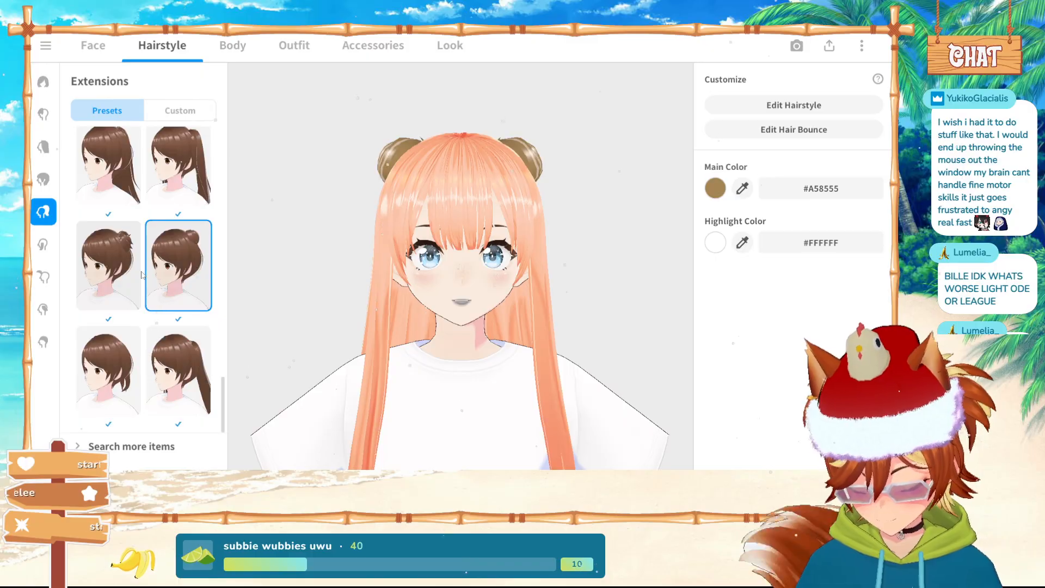
click(104, 378)
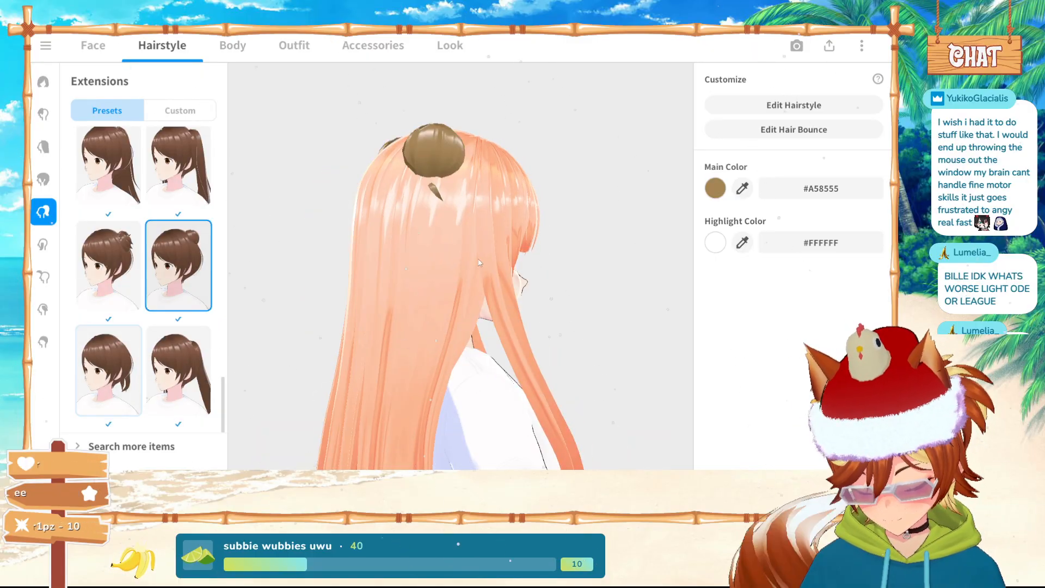
Edit the twin-bun extension hairstyle and assign the first material to Freehand Group 1 and Freehand Group 2
click(794, 105)
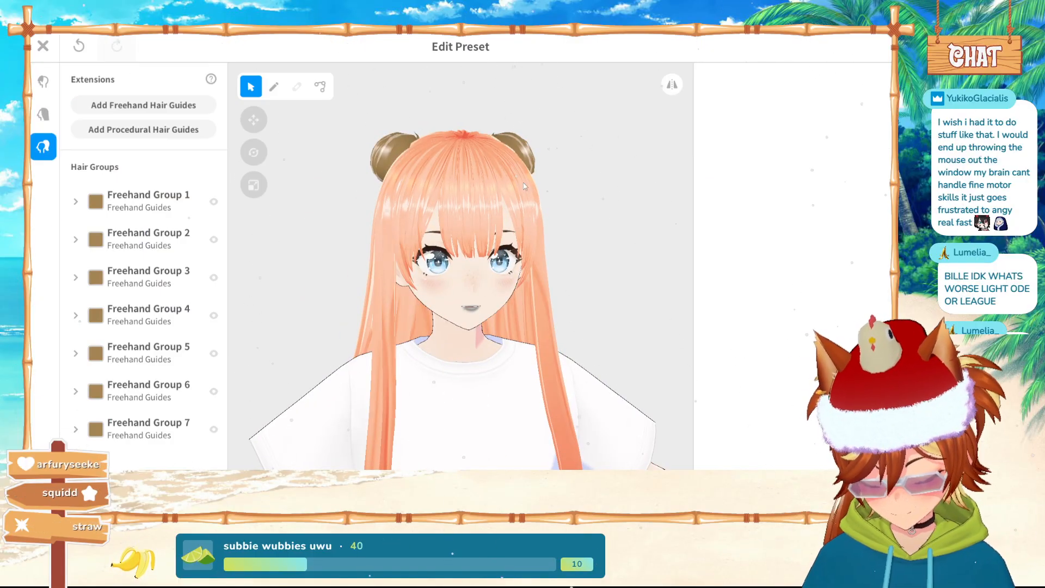
click(141, 200)
click(800, 105)
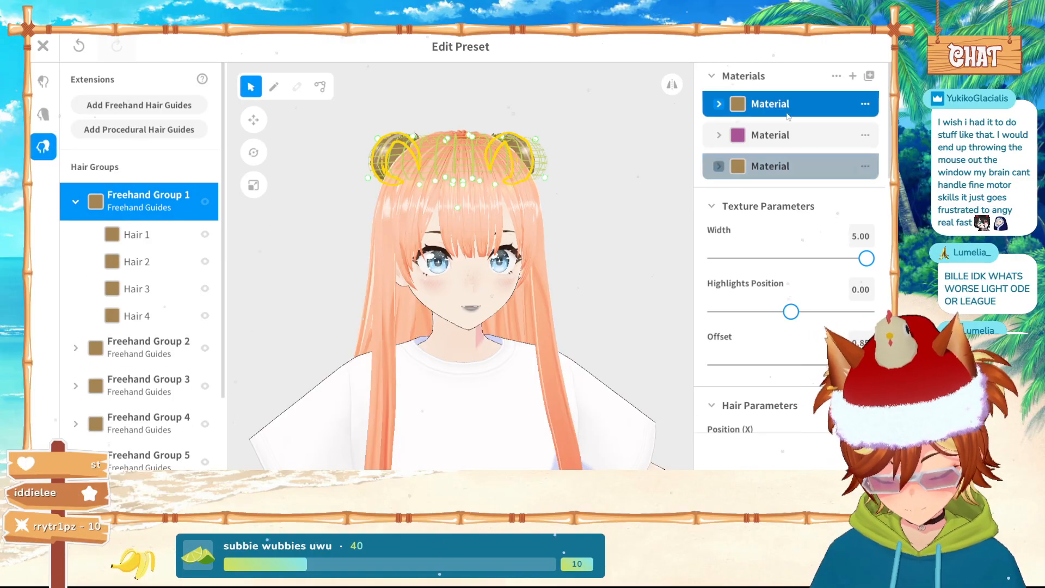
click(146, 342)
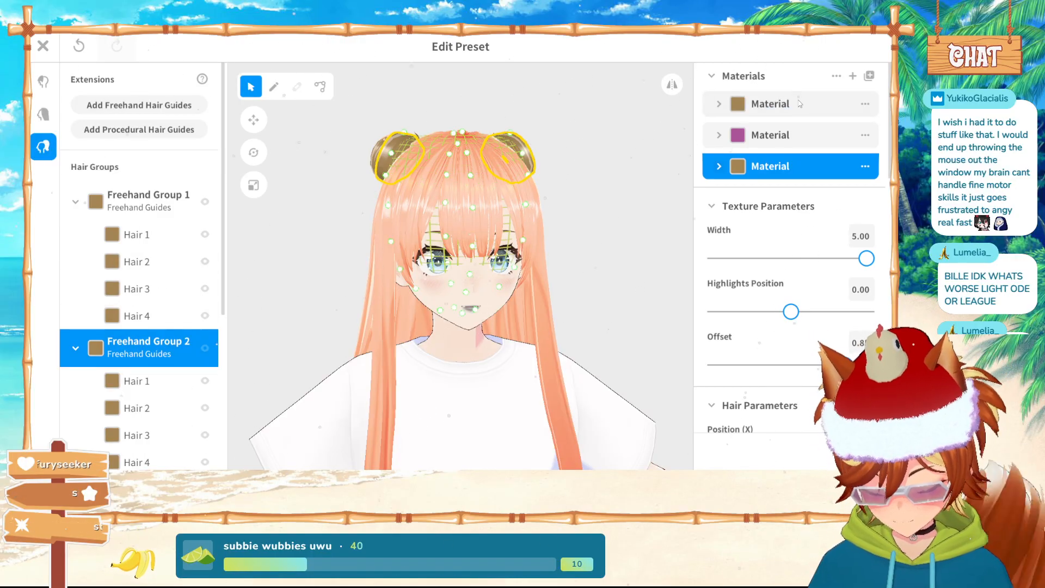
scroll(119, 380, down, 2)
scroll(120, 379, down, 3)
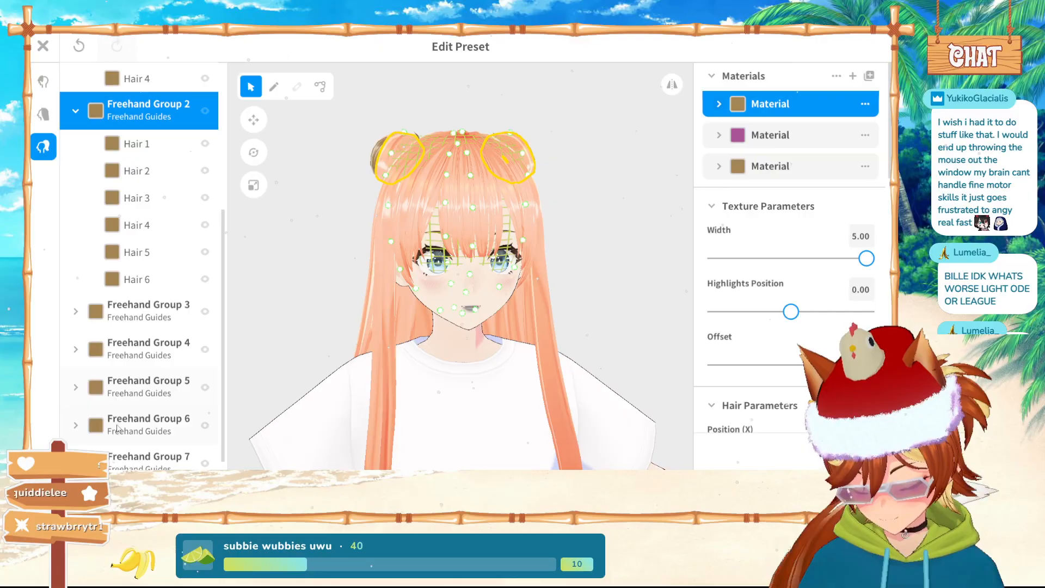
Assign the first material to Freehand Group 3 and Freehand Group 4 of the bun extensions
click(143, 307)
click(794, 103)
scroll(141, 327, down, 1)
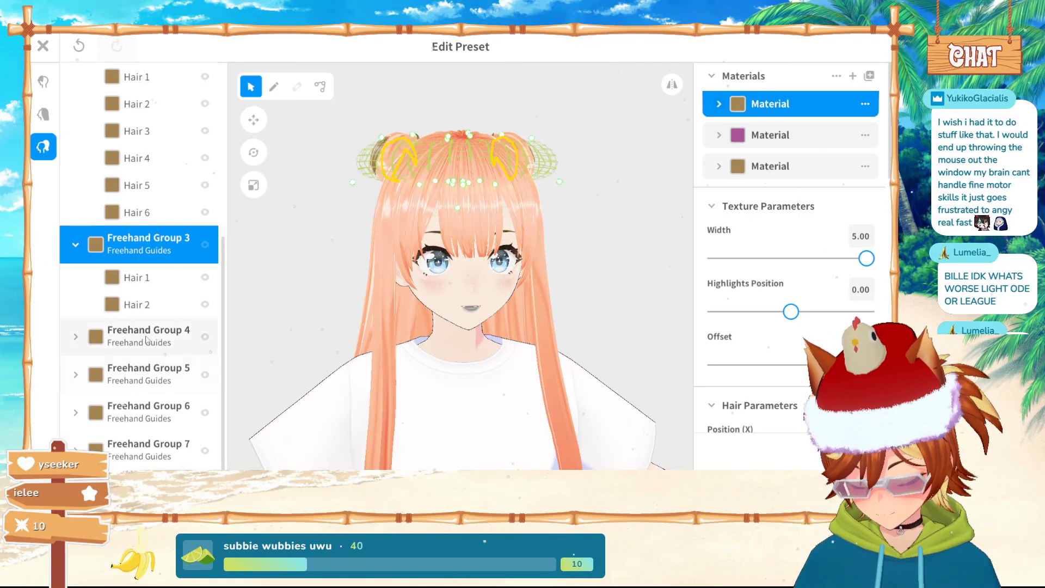
click(146, 334)
click(799, 114)
scroll(163, 326, down, 1)
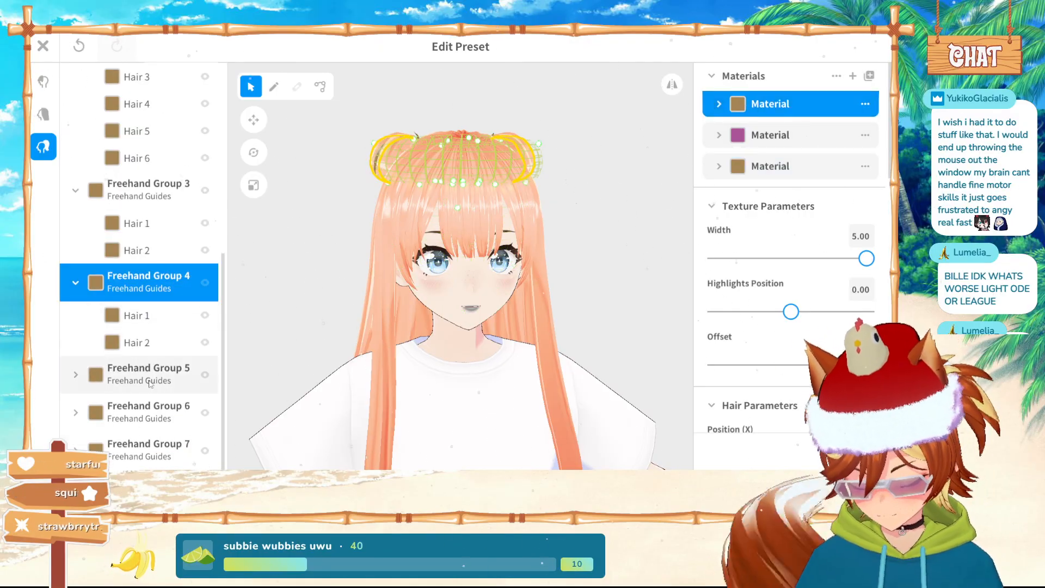
Assign the first material to Freehand Groups 5, 6 and 7 of the bun extensions and clear the selection
click(146, 374)
scroll(178, 334, down, 1)
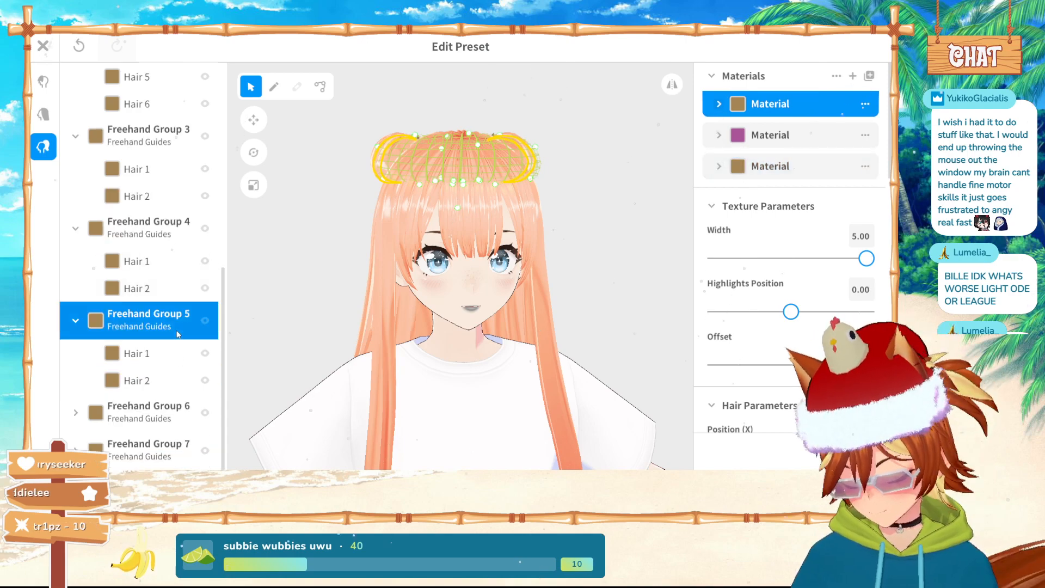
click(170, 411)
scroll(166, 417, down, 2)
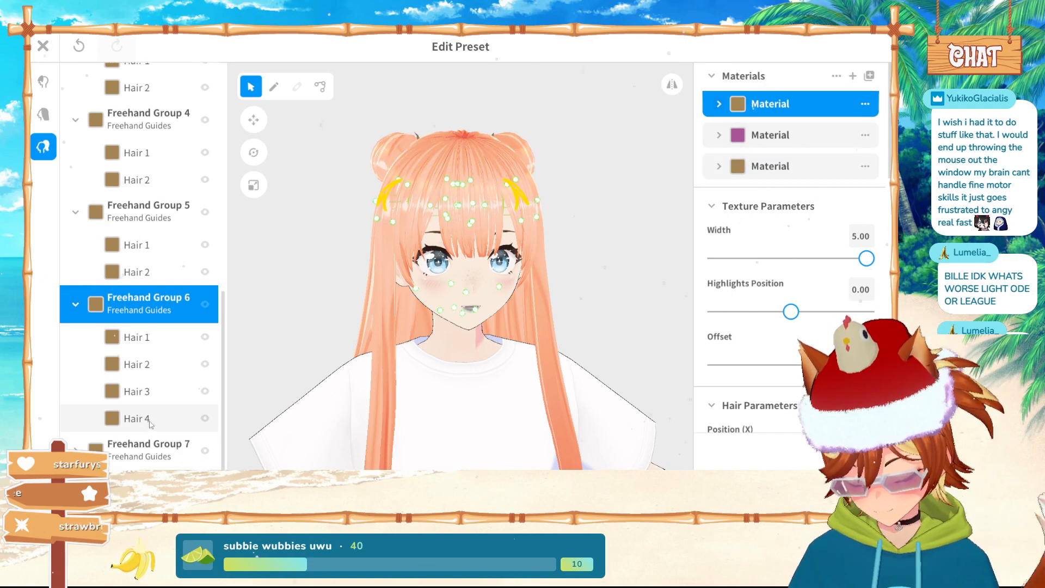
click(150, 438)
click(619, 202)
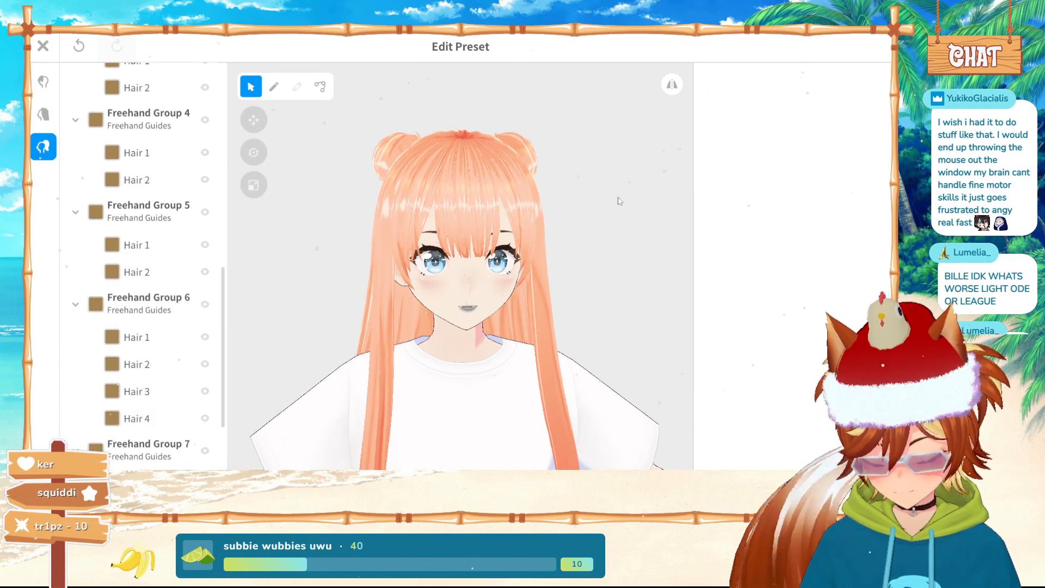
Close the hairstyle editor and save the edited extensions using the overwrite option
mouse_move(619, 200)
right_down()
mouse_move(556, 207)
mouse_move(588, 212)
mouse_move(623, 190)
mouse_move(631, 200)
right_up()
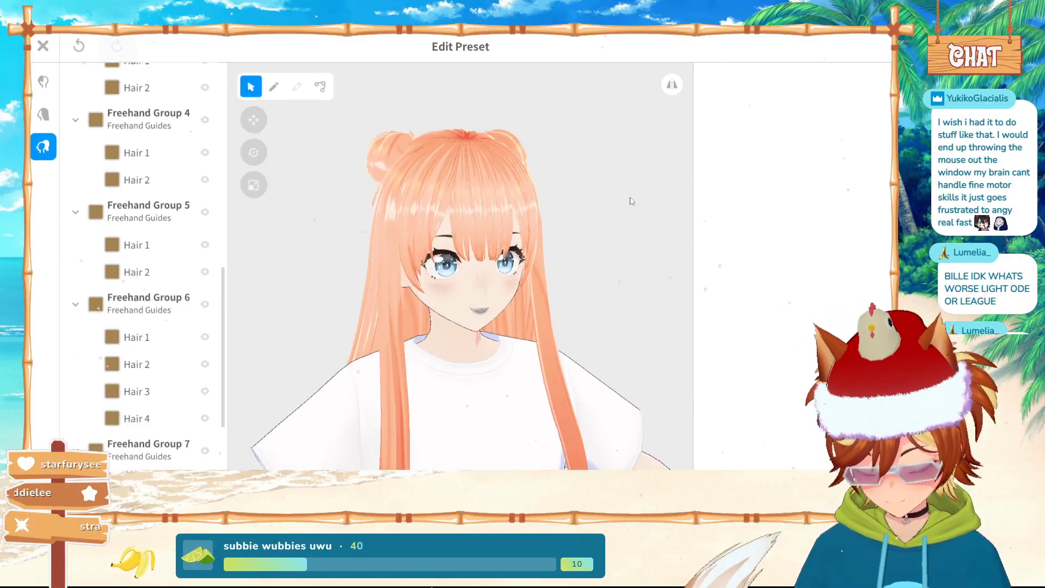
click(43, 46)
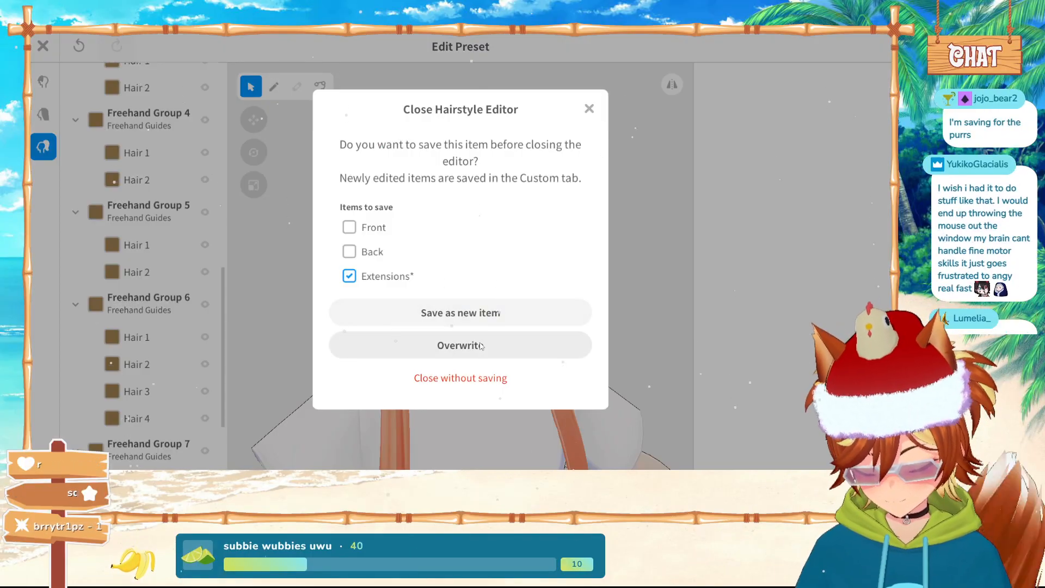
click(481, 346)
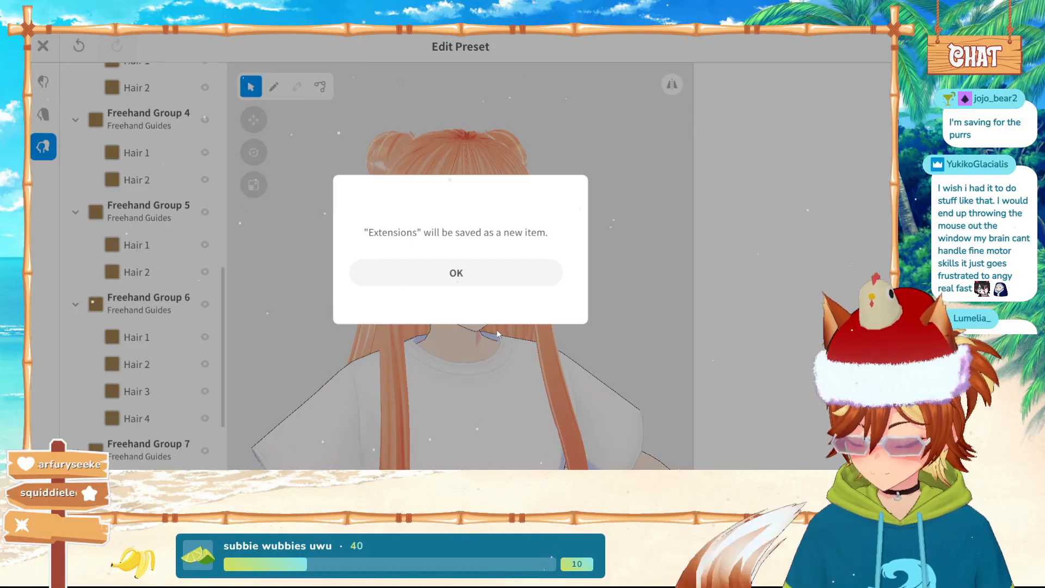
click(484, 273)
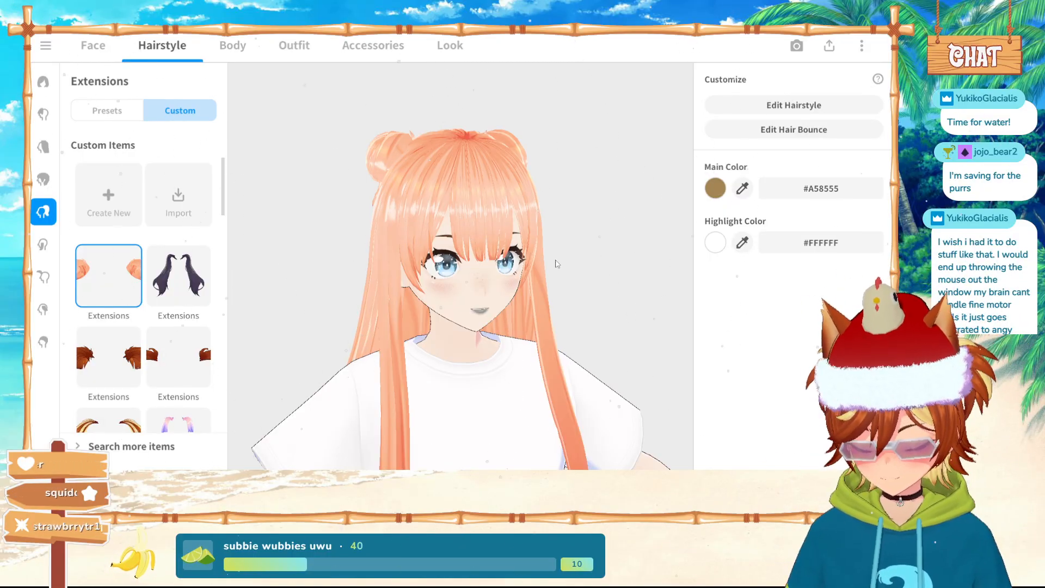
Inspect the recolored buns and long hair from the front, side and back
drag(555, 264, 526, 256)
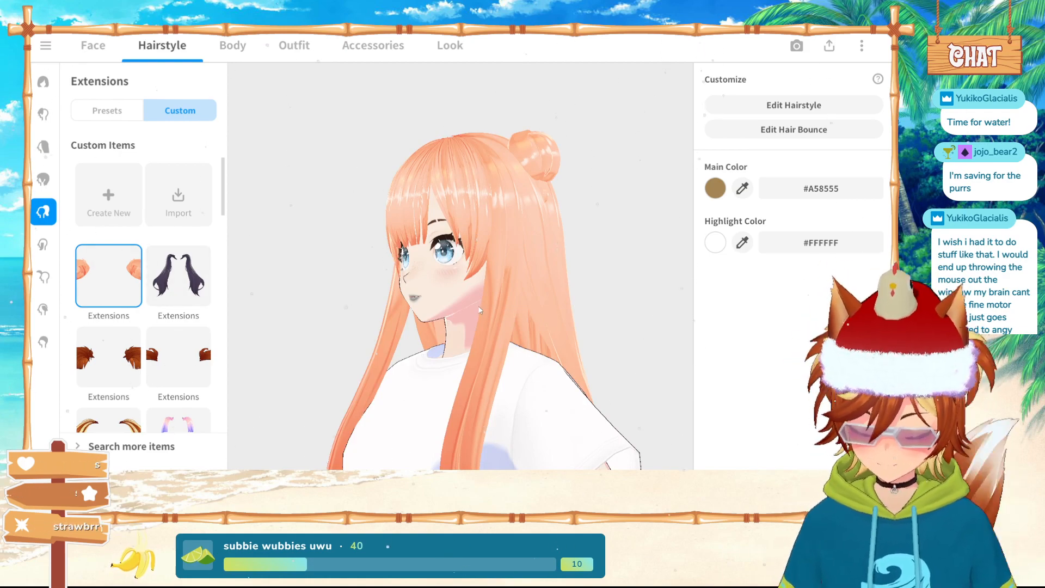
drag(479, 309, 406, 346)
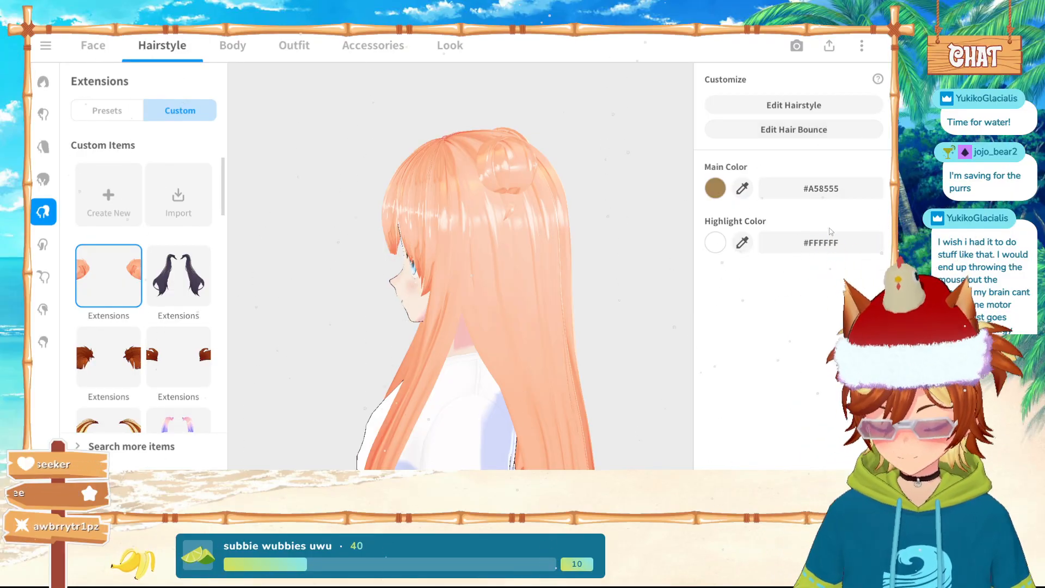
drag(664, 245, 512, 260)
drag(410, 299, 488, 297)
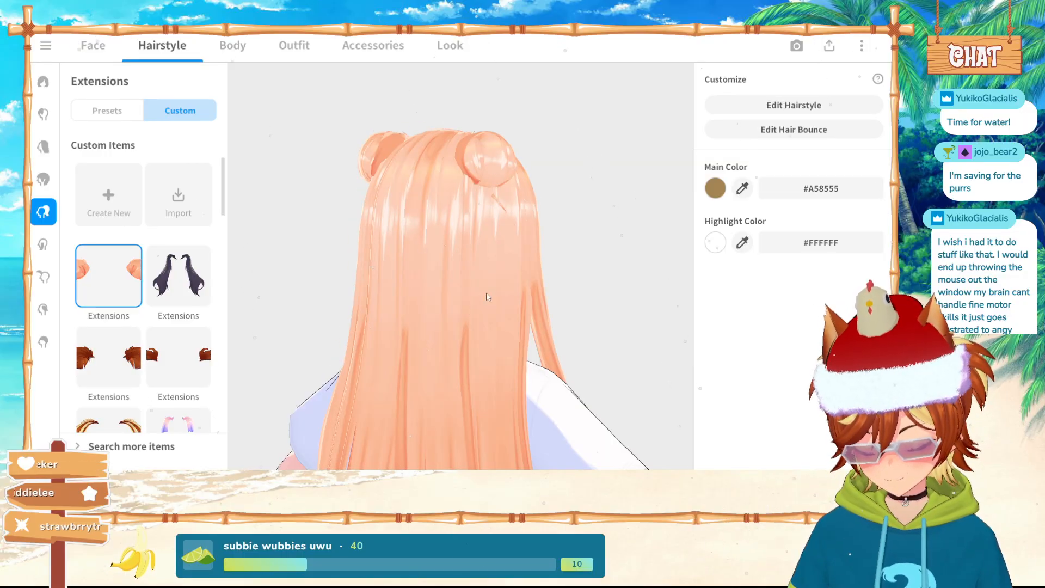
drag(488, 240, 434, 274)
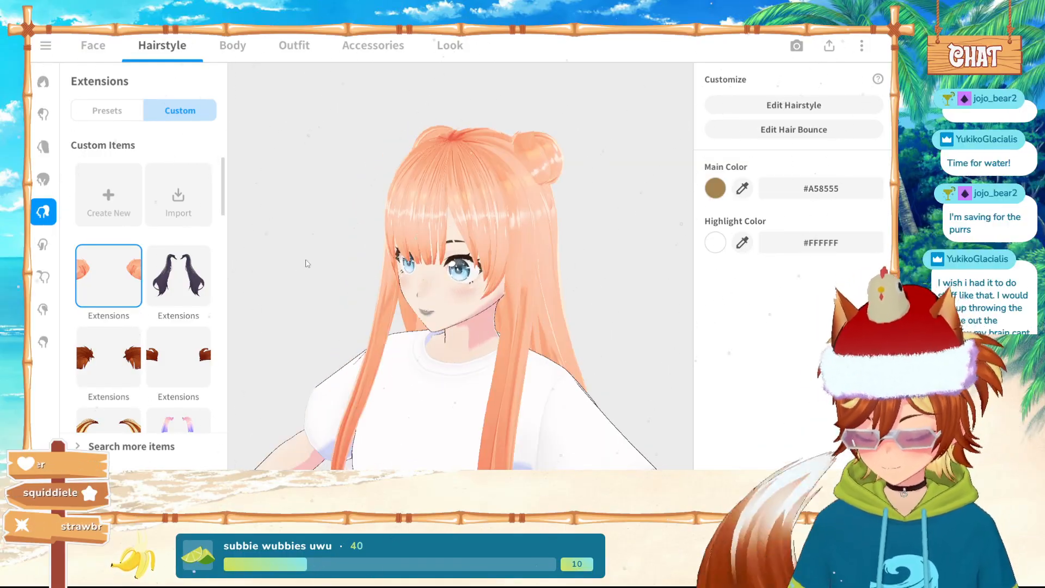
Try the first side hair presets, and apply the one with short smooth locks beside the face
click(42, 245)
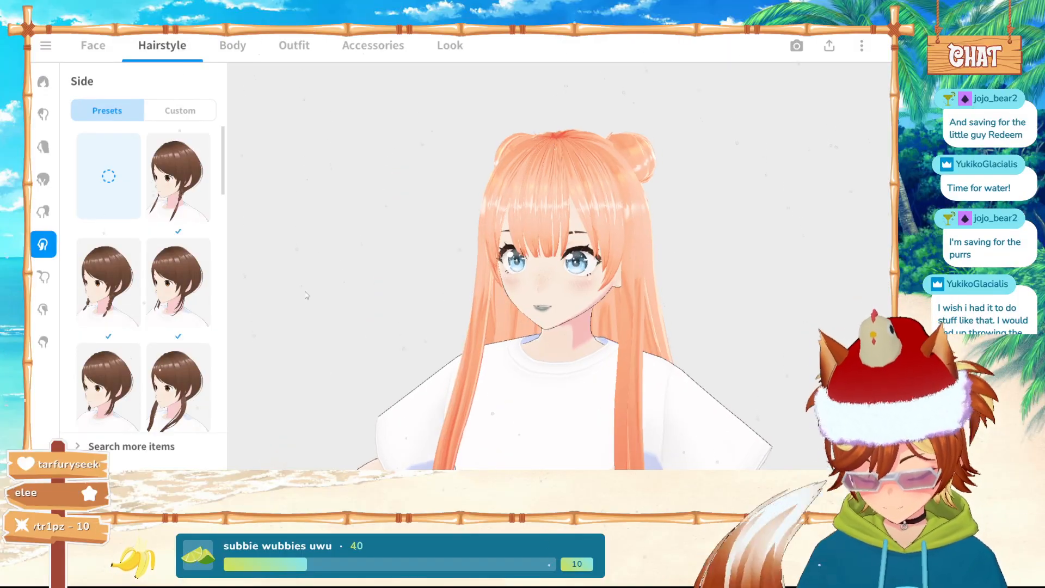
click(195, 294)
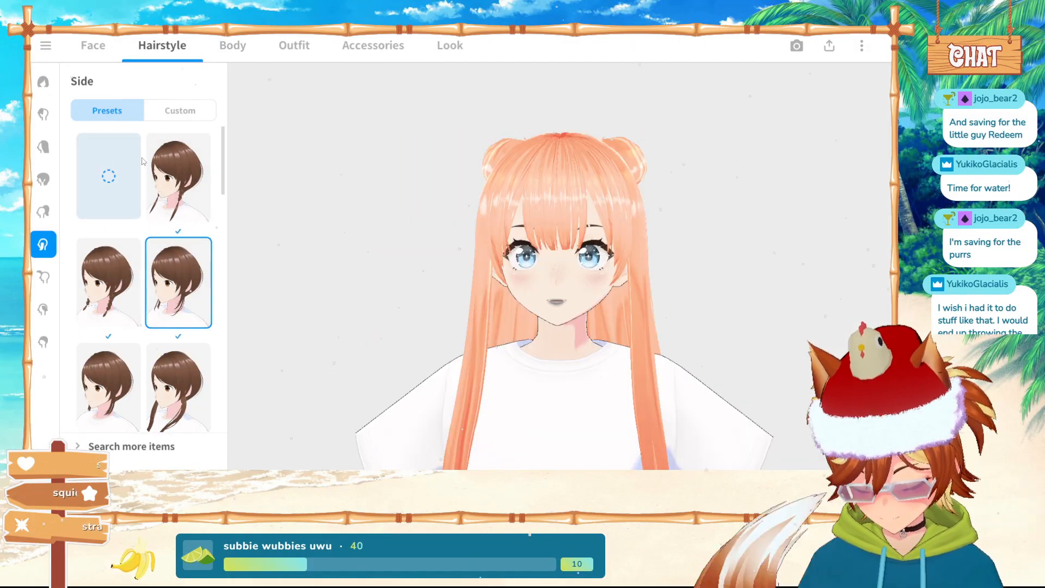
click(176, 184)
click(109, 177)
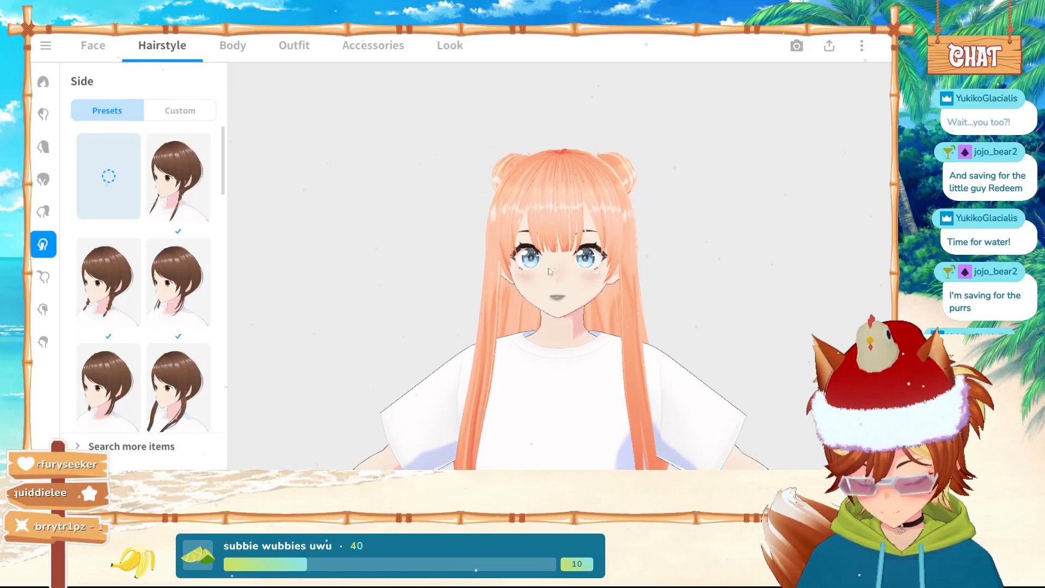
scroll(109, 327, down, 1)
click(109, 354)
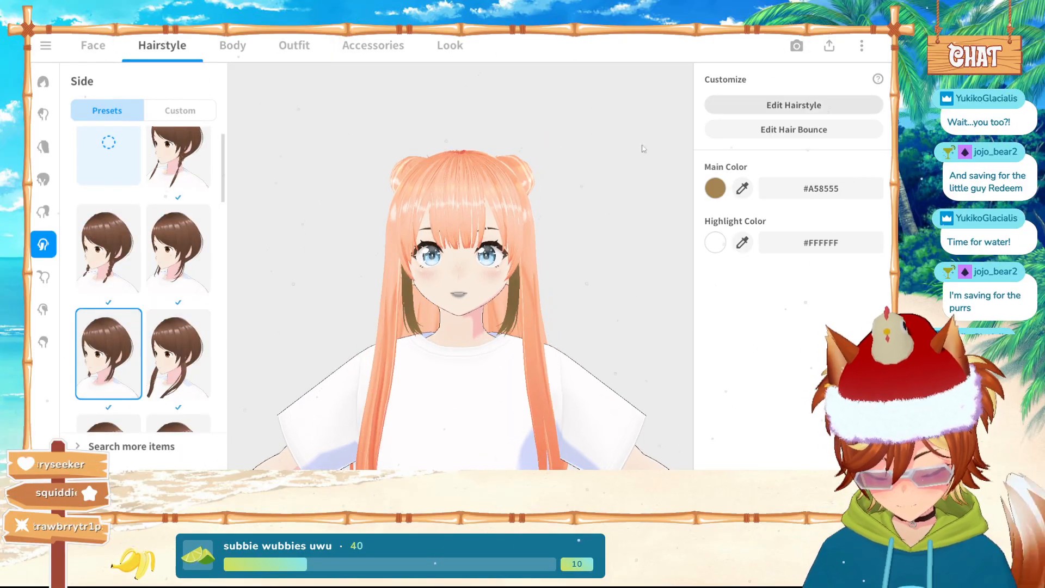
Edit the side hairstyle and assign the first material to its first three freehand groups
click(794, 105)
click(147, 196)
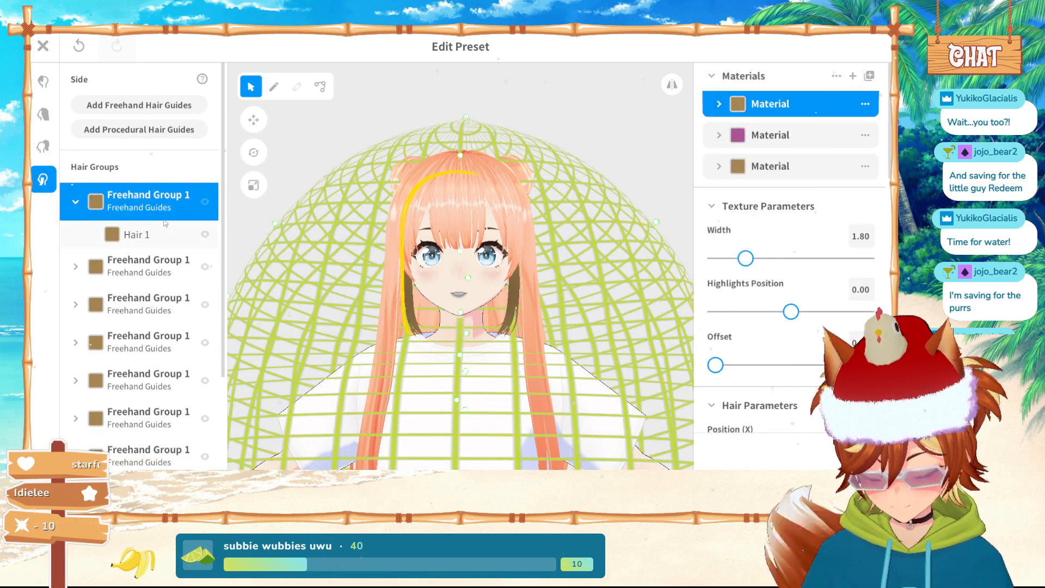
click(123, 265)
click(786, 107)
click(122, 330)
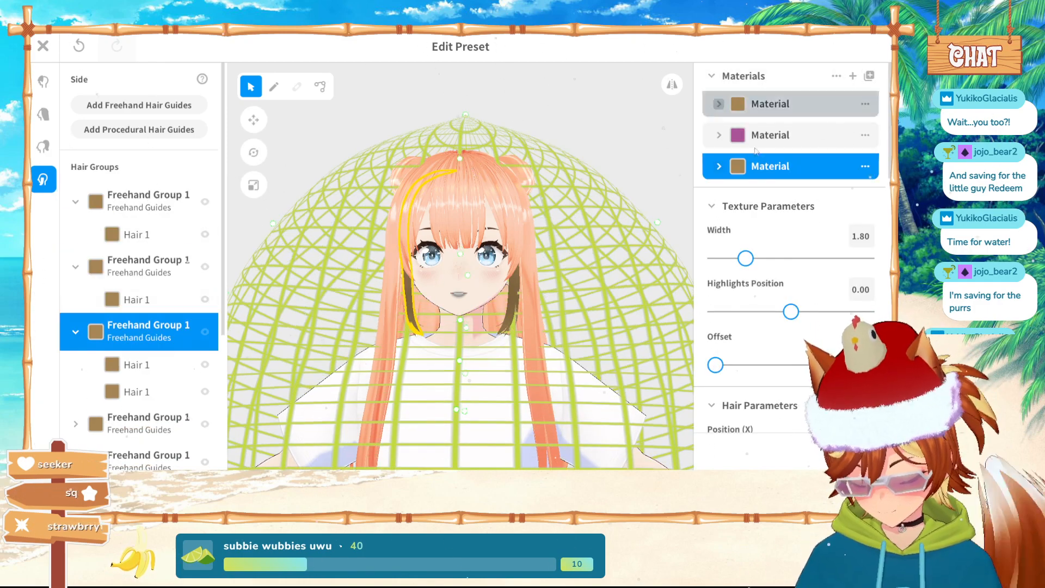
click(817, 102)
Assign the first material to the fourth and fifth freehand groups of the side hair
scroll(134, 325, down, 3)
click(156, 254)
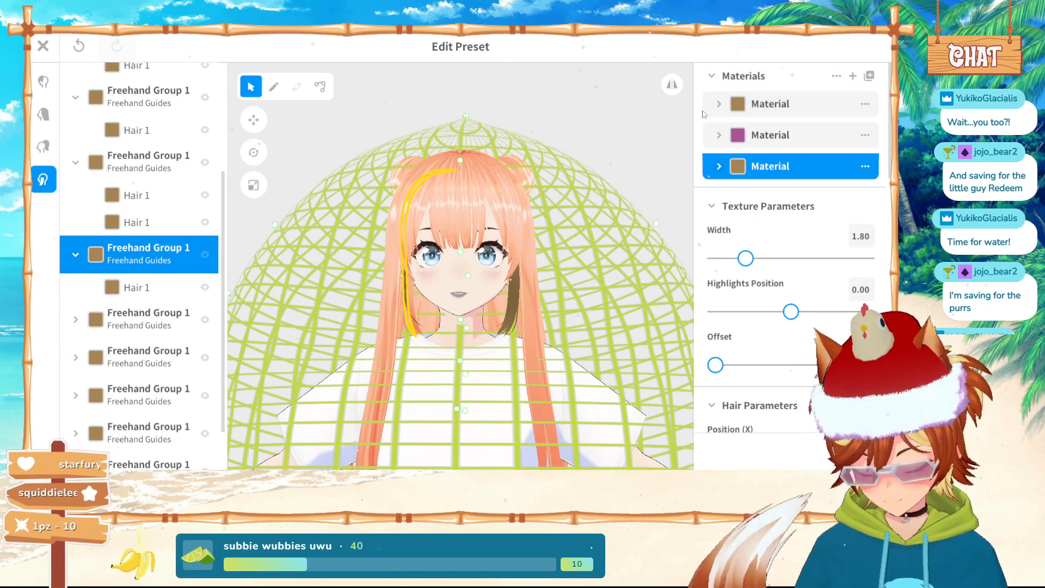
click(762, 105)
click(158, 315)
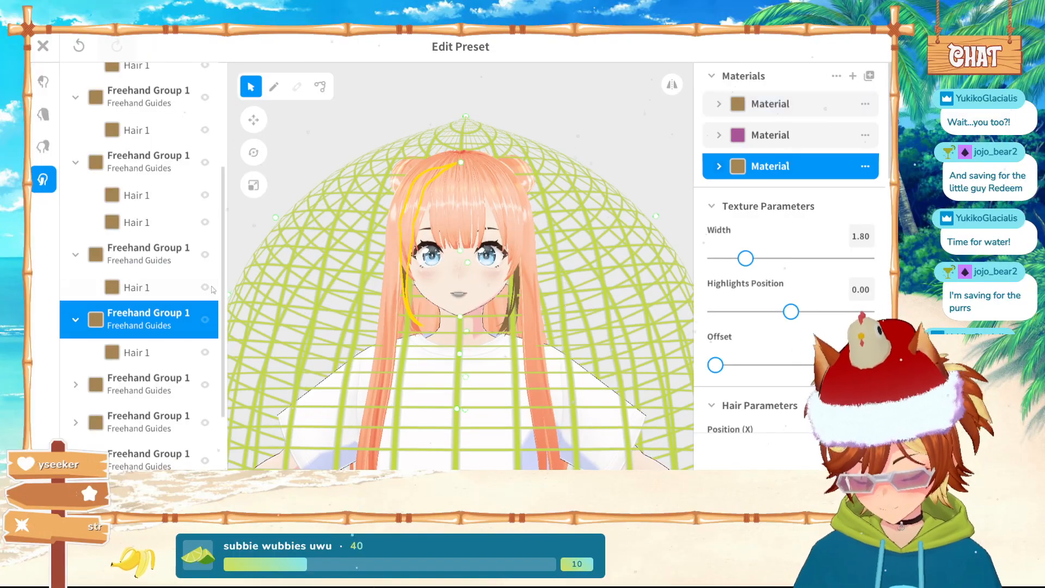
click(786, 102)
scroll(136, 272, down, 2)
Assign the first material to the sixth and seventh freehand groups of the side hair
click(146, 313)
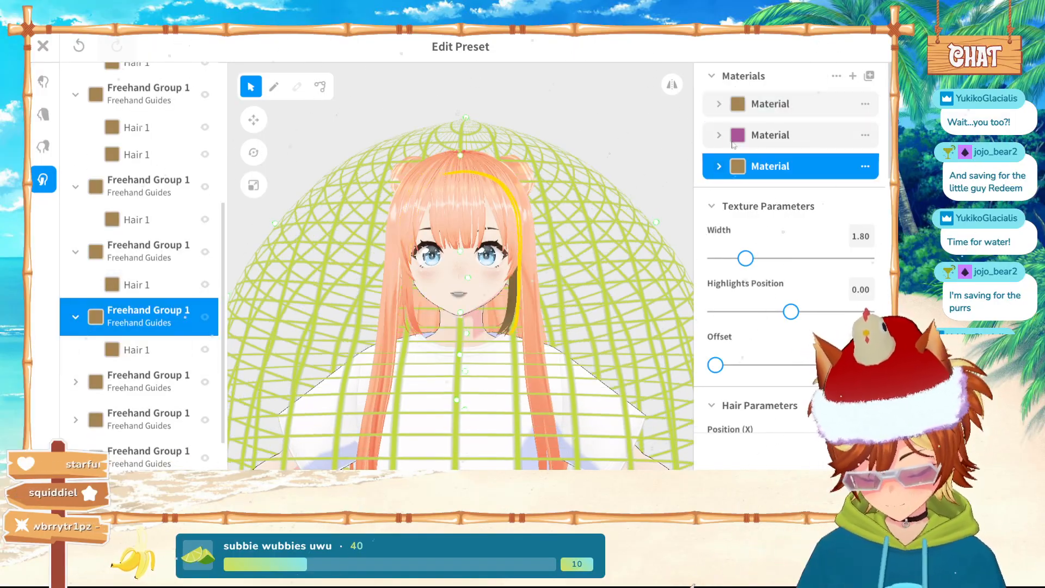
click(808, 103)
click(147, 376)
click(806, 103)
scroll(89, 391, down, 2)
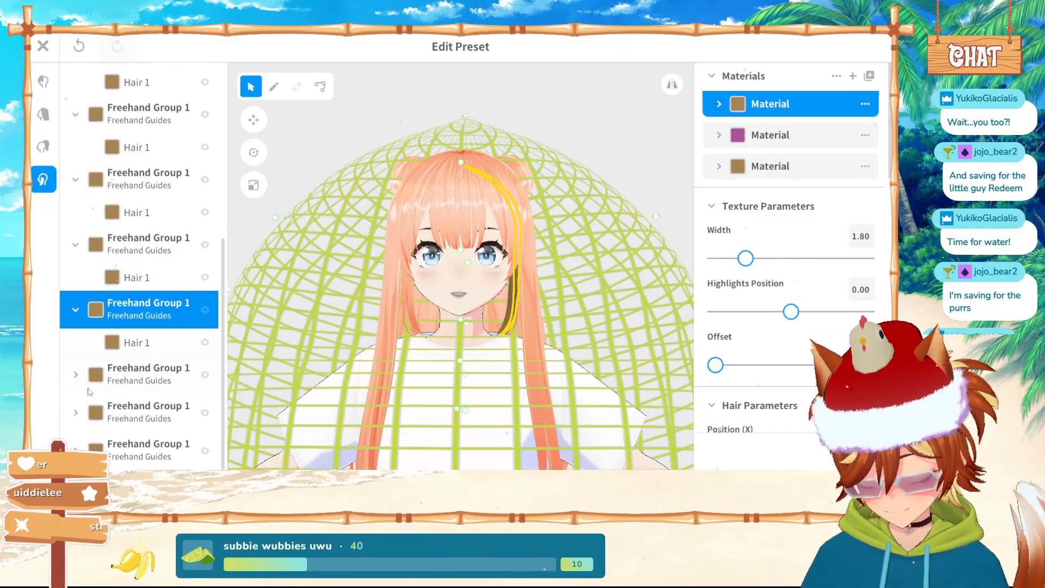
Assign the first material to the last three freehand groups of the side hair and clear the selection
click(200, 368)
click(771, 103)
scroll(147, 381, down, 2)
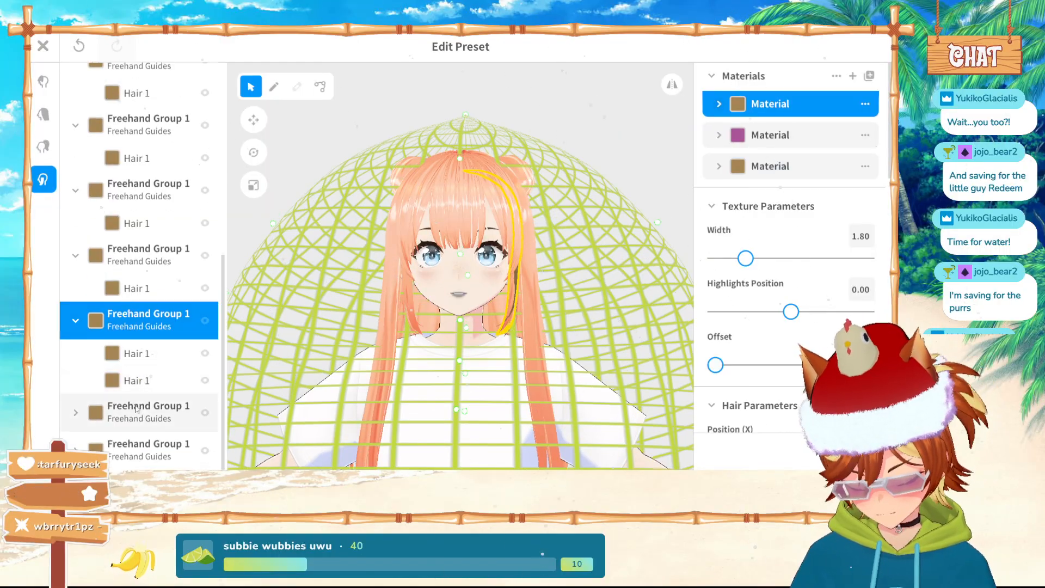
click(147, 408)
click(798, 103)
scroll(136, 450, down, 2)
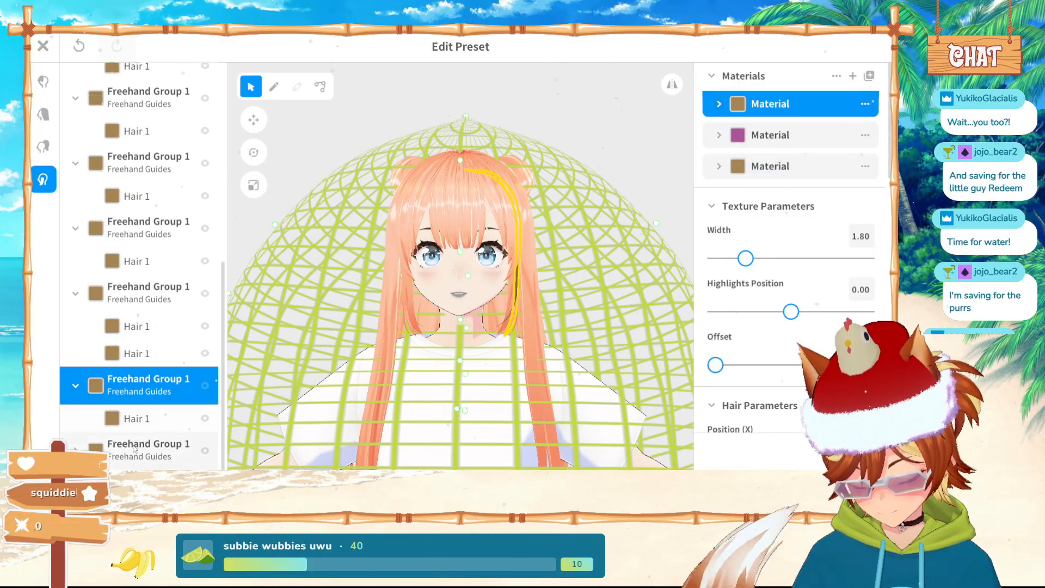
click(144, 447)
click(792, 106)
click(632, 154)
Hide the second Hair 2 and second Hair 3 strands in Freehand Group 2 of the back hair
mouse_move(644, 204)
right_down()
mouse_move(621, 206)
mouse_move(655, 205)
right_up()
right_drag(537, 288, 513, 324)
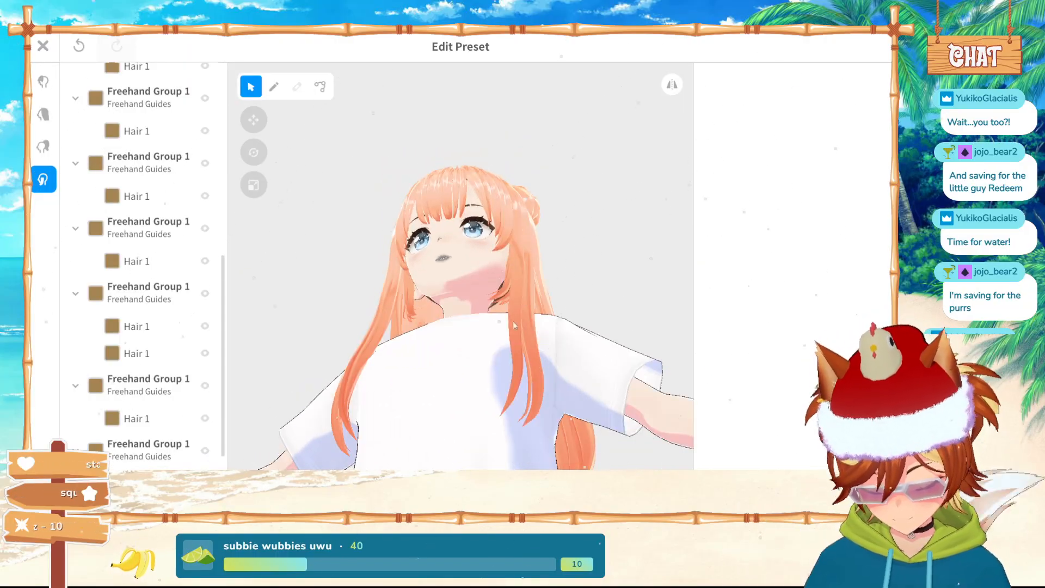
click(44, 114)
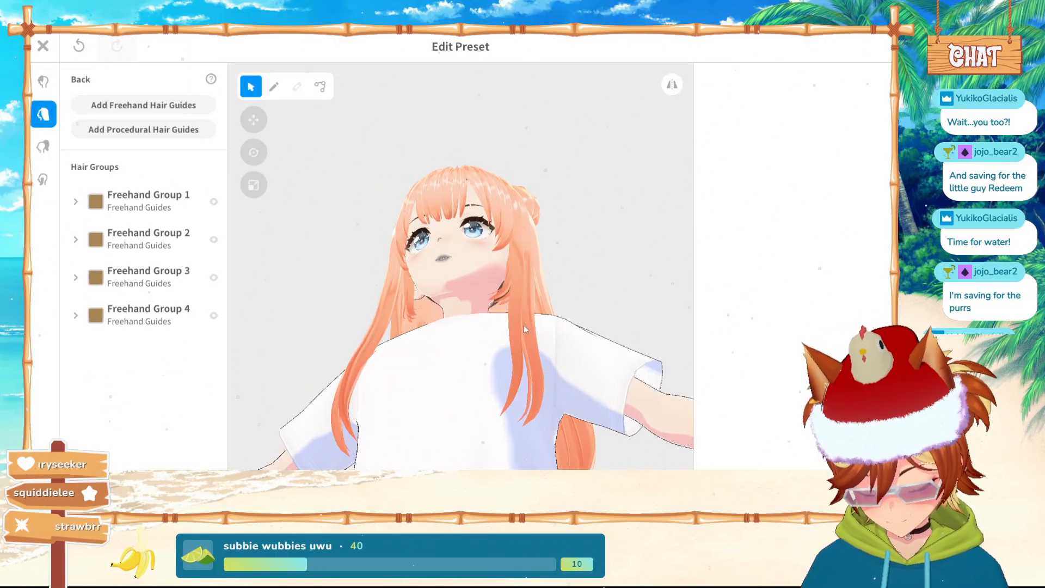
click(525, 329)
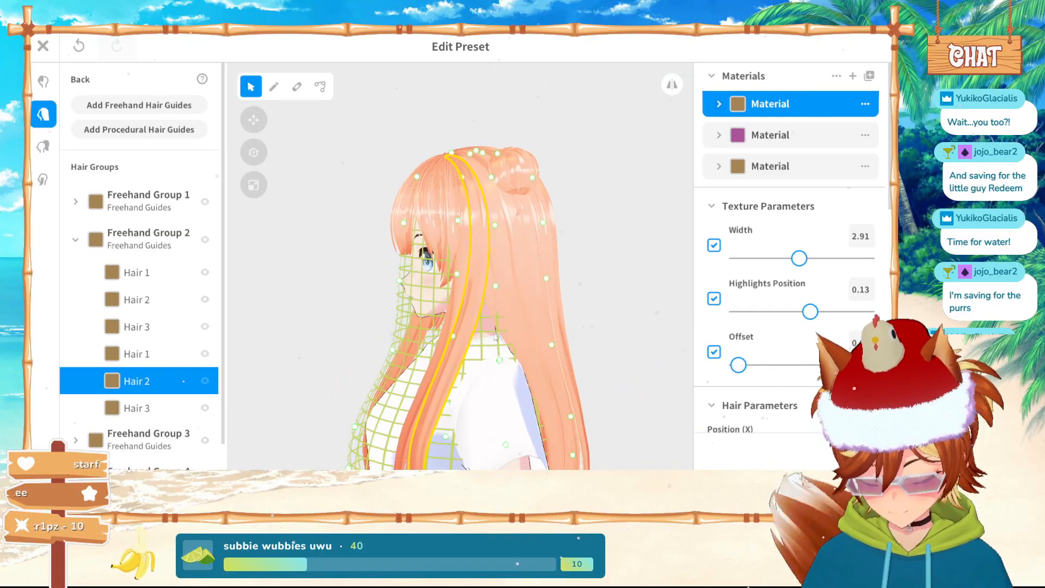
click(205, 381)
click(256, 345)
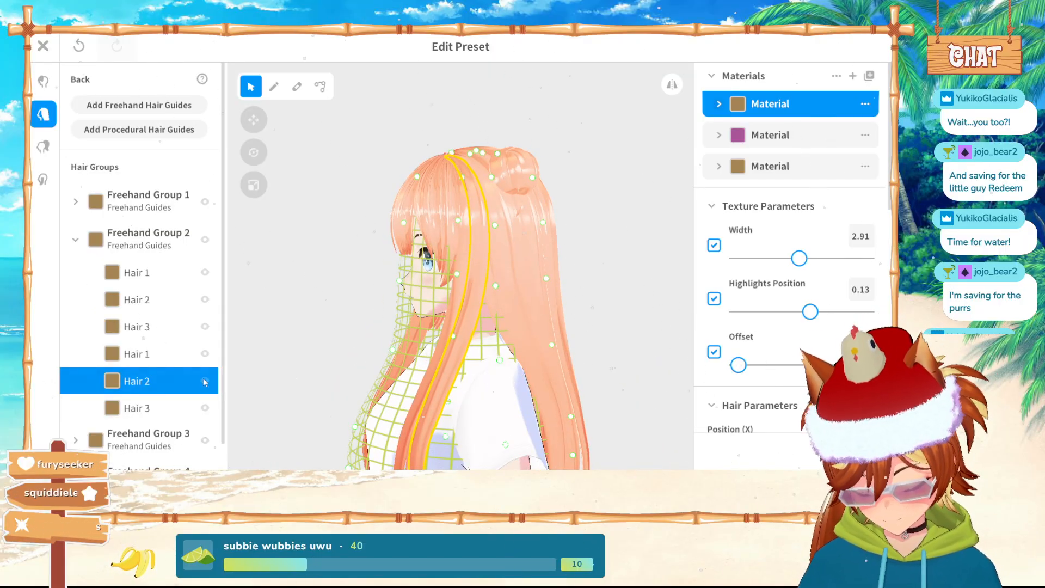
click(376, 362)
click(439, 377)
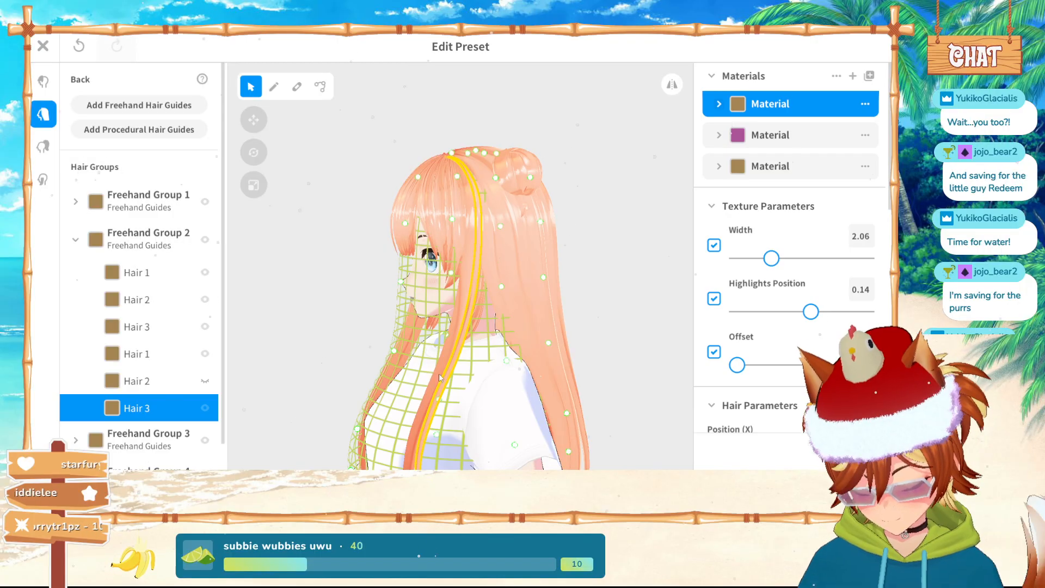
click(205, 408)
click(368, 364)
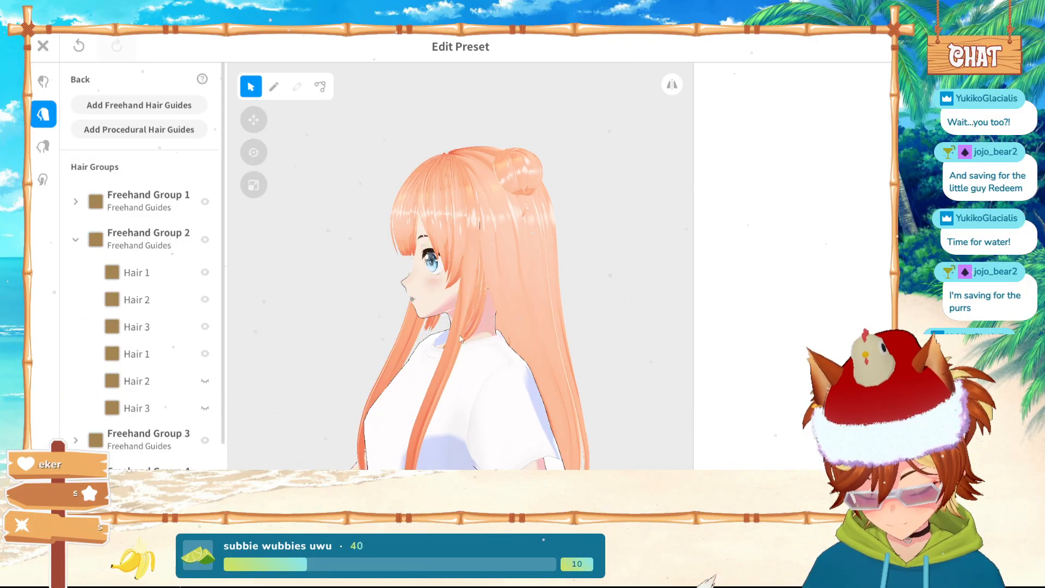
Hide the second Hair 1 strand in Freehand Group 2 of the back hair and check the hairstyle from the front
click(442, 372)
click(205, 355)
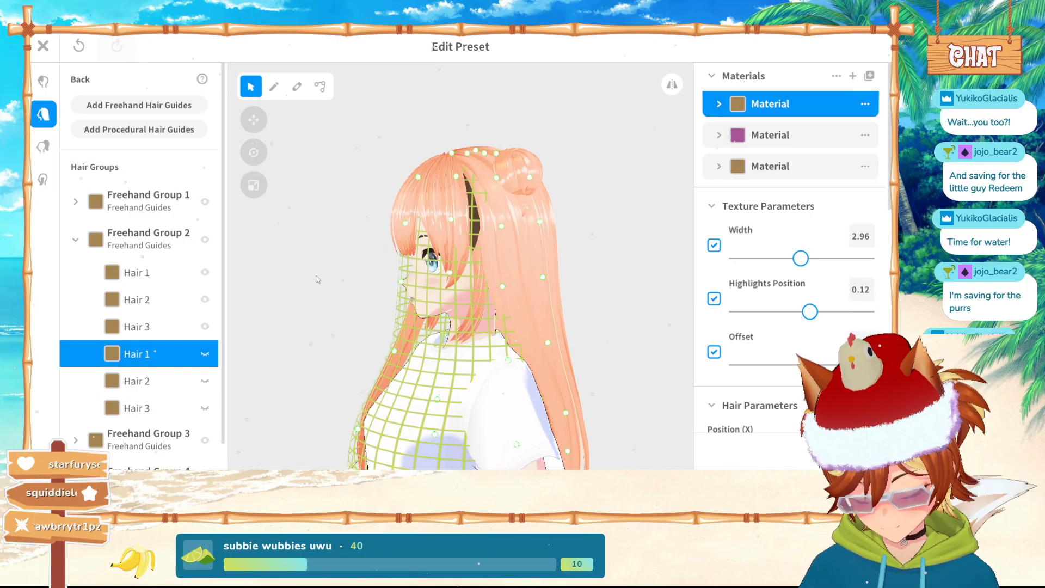
click(316, 277)
right_drag(316, 278, 355, 280)
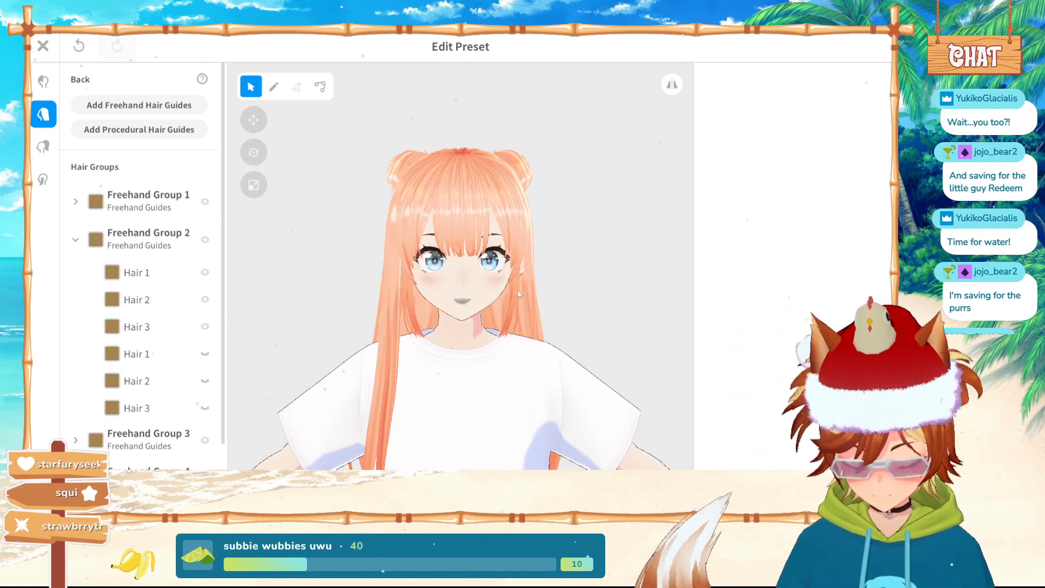
right_drag(350, 278, 492, 296)
Undo the hiding of the strands in Freehand Group 2 of the back hair
key(ctrl+z)
key(ctrl+z)
key(ctrl+z)
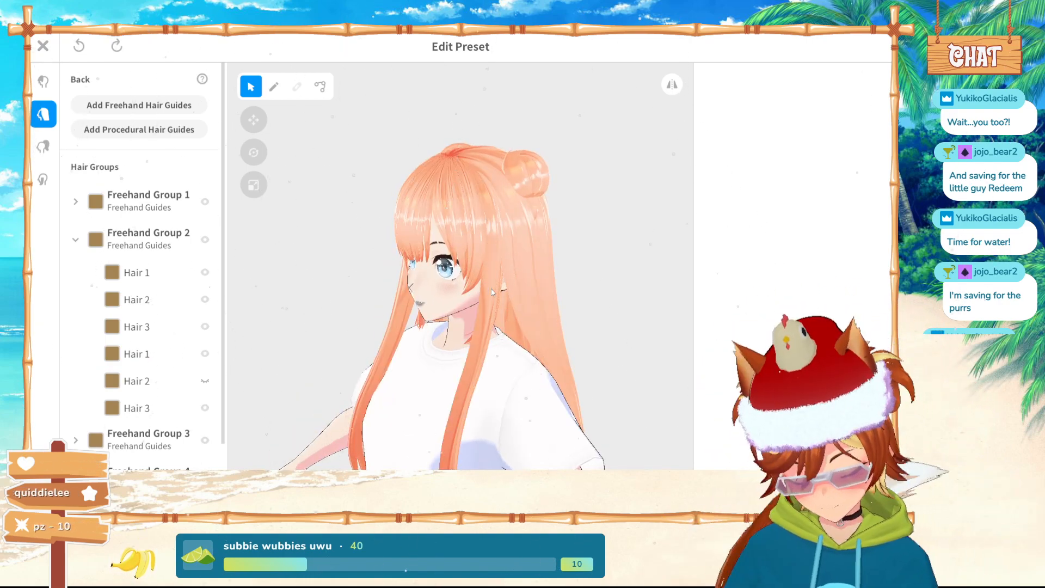
right_drag(491, 289, 407, 317)
Close the hairstyle editor without saving and reopen the current hairstyle for editing
click(44, 46)
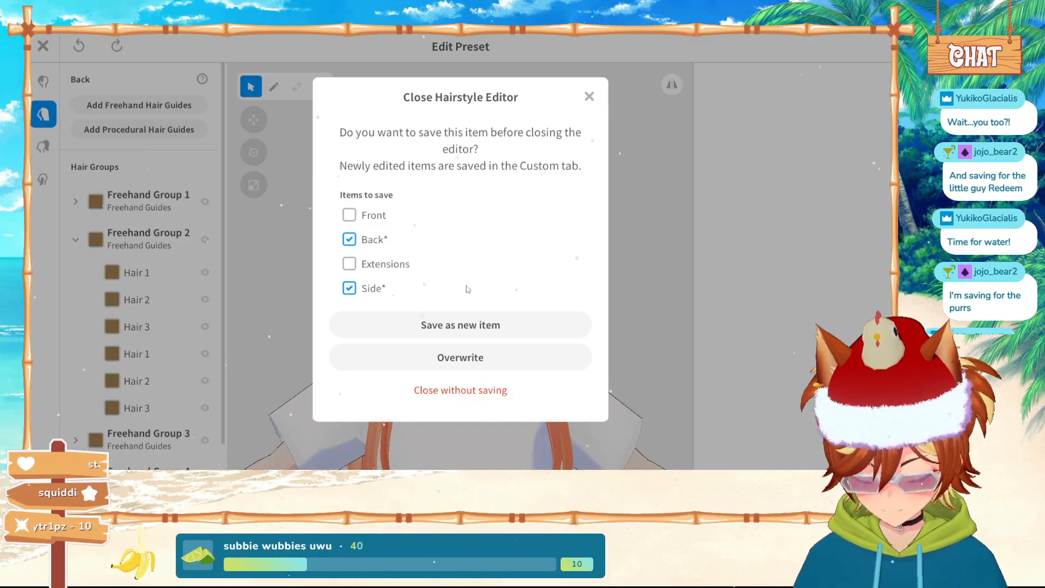
click(463, 388)
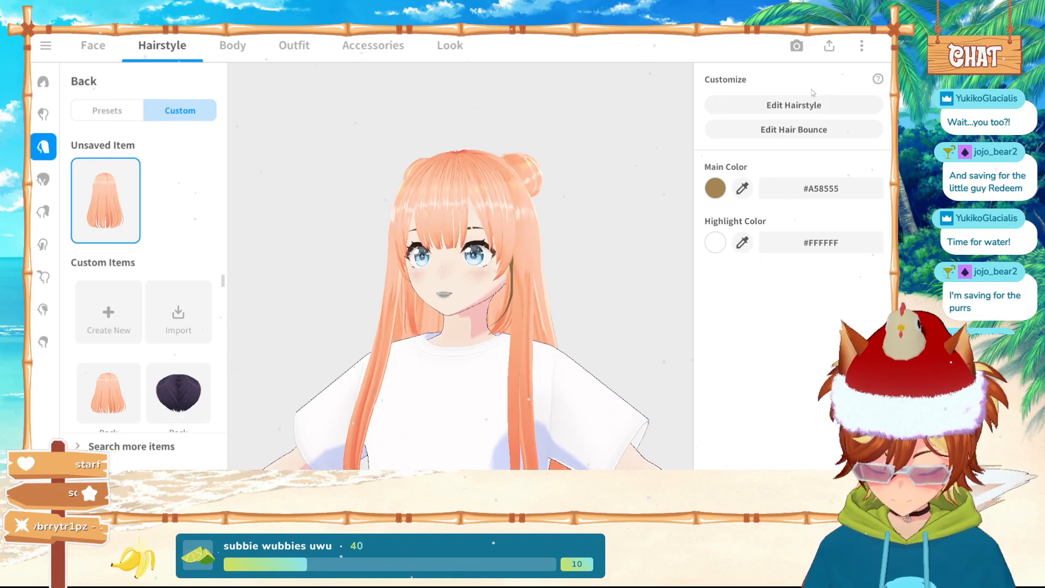
click(782, 107)
Examine the four freehand groups of the back hair for the mismatched brown strand beside the face
click(139, 280)
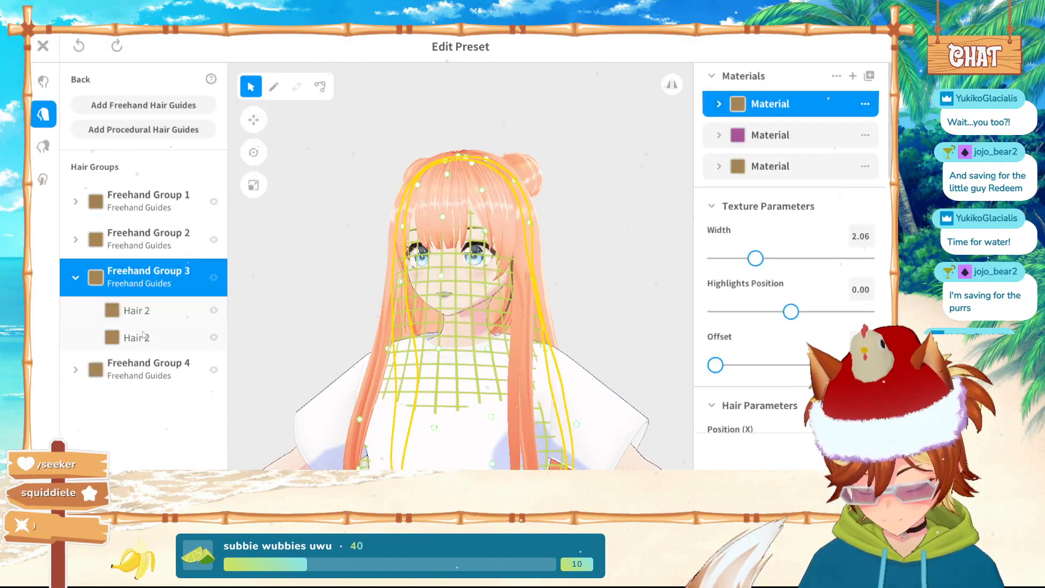
click(133, 373)
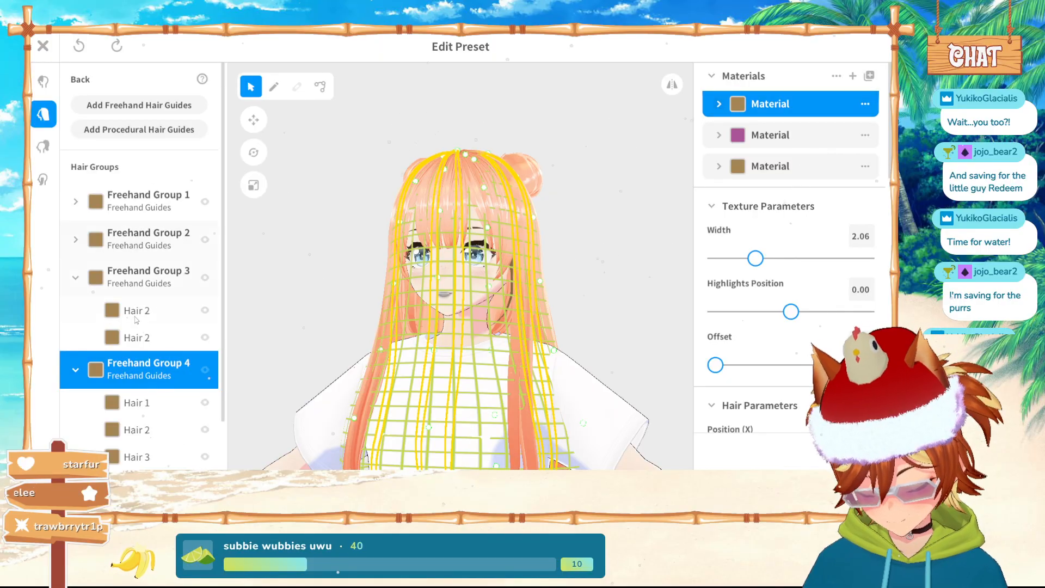
click(157, 277)
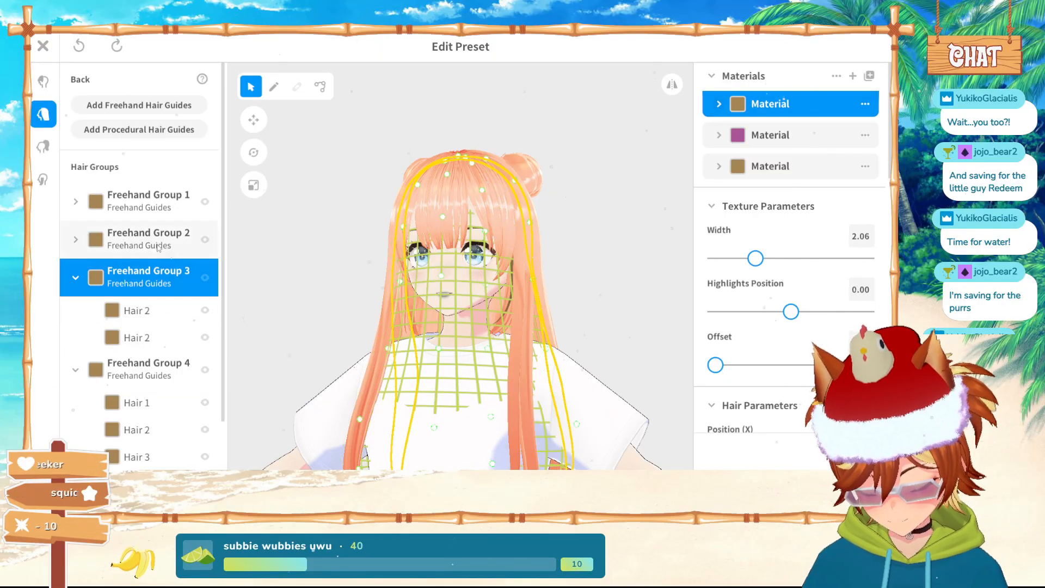
click(157, 247)
click(136, 202)
click(648, 169)
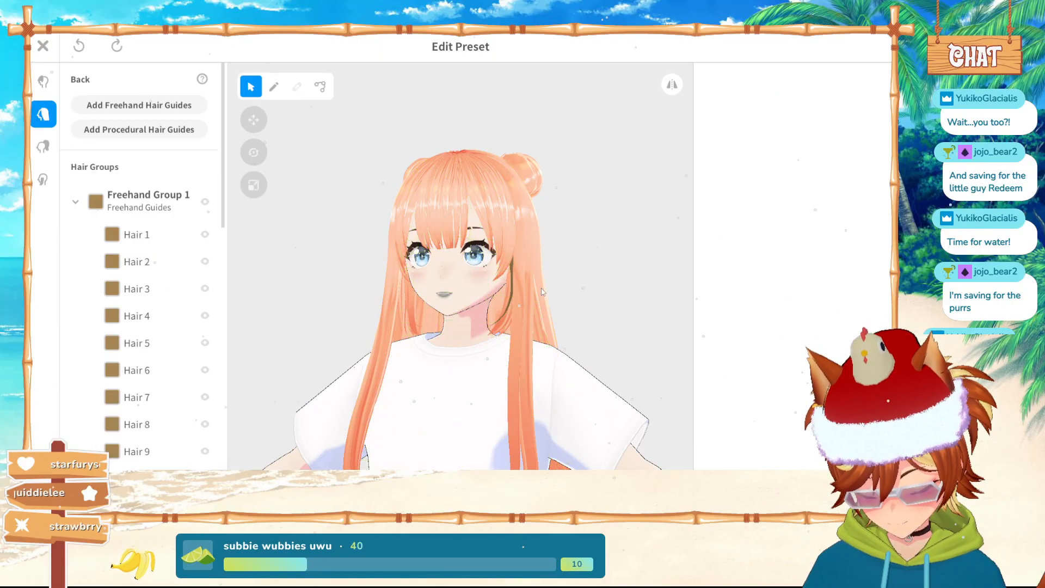
Check individual strands in Freehand Group 1 of the back hair to identify the brown one beside the cheek
click(514, 275)
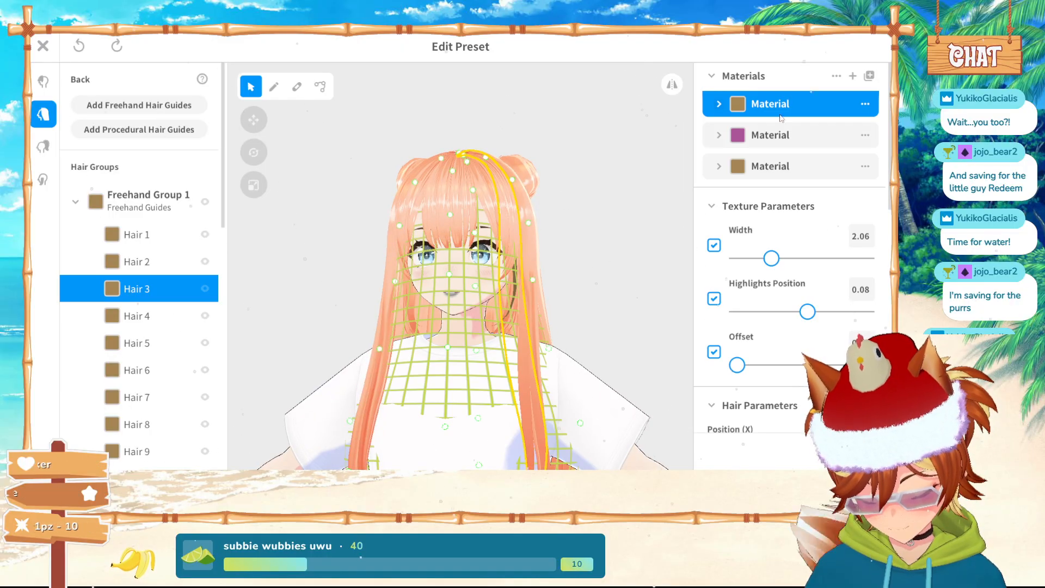
scroll(593, 311, up, 3)
click(594, 311)
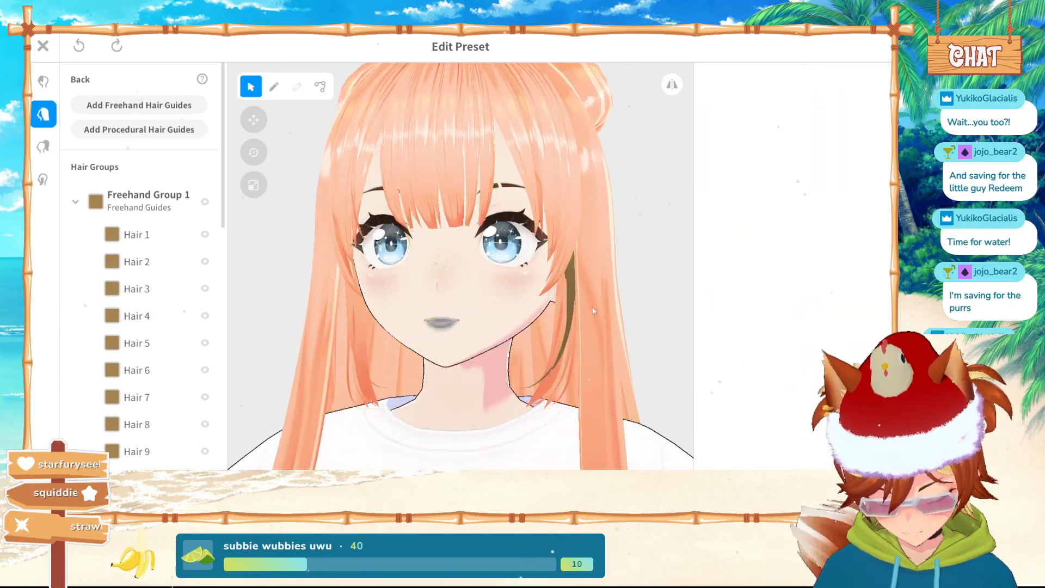
click(567, 302)
click(136, 315)
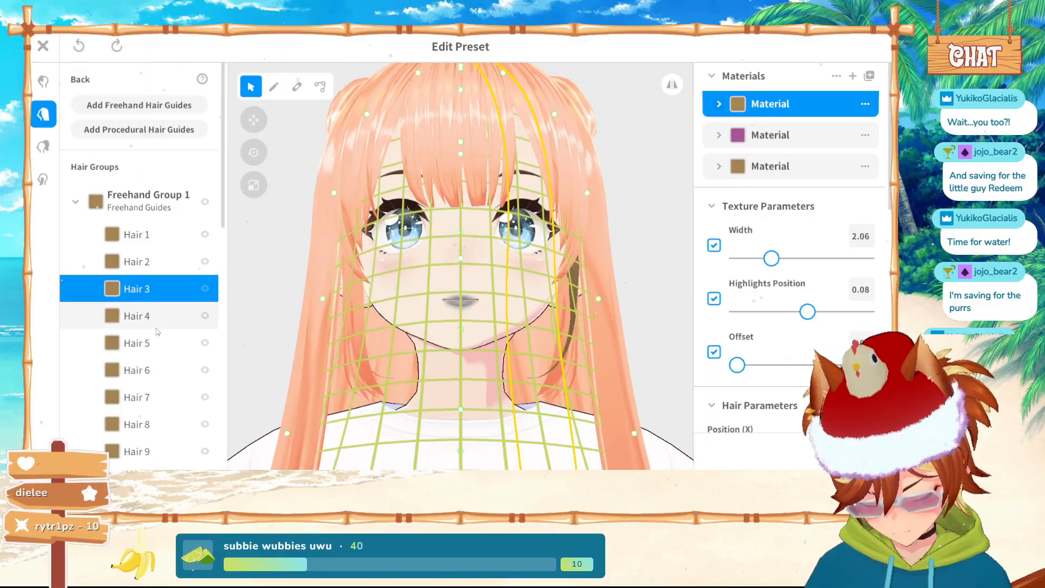
click(151, 395)
scroll(149, 345, down, 3)
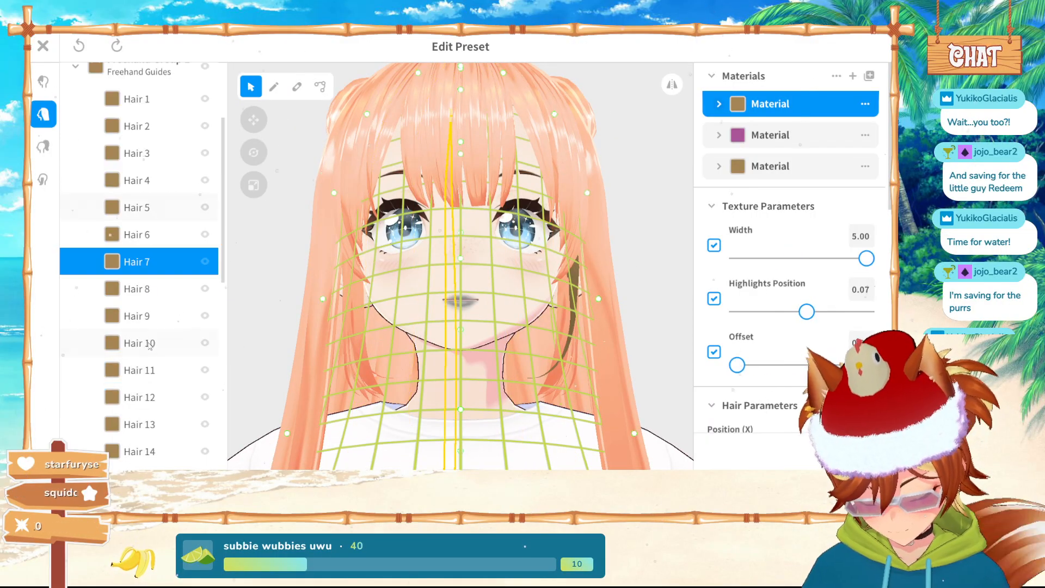
click(146, 398)
click(161, 344)
click(184, 289)
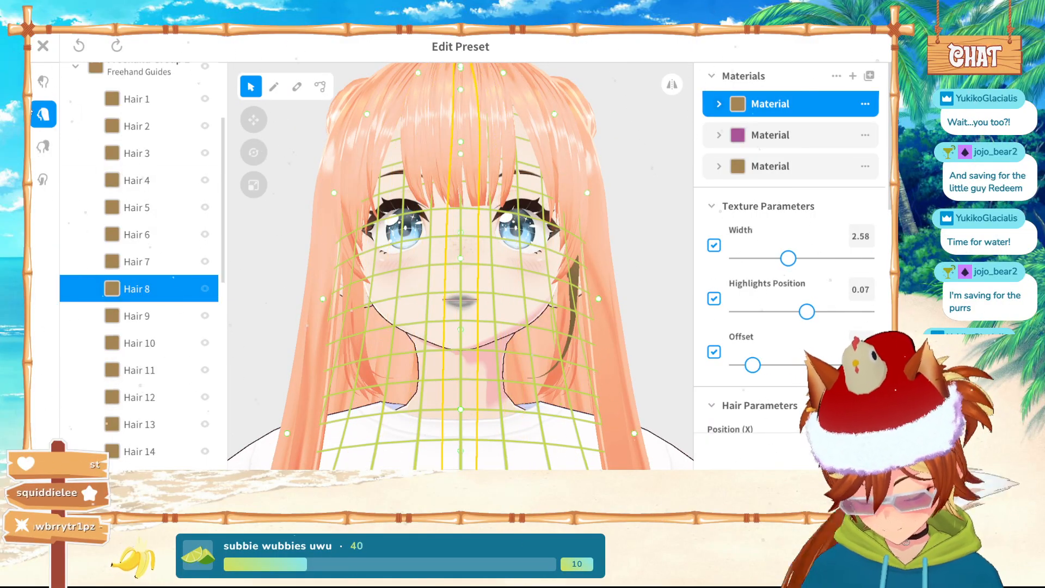
Assign the first material to the brown strand's freehand group in the side hair and clear the selection
click(43, 179)
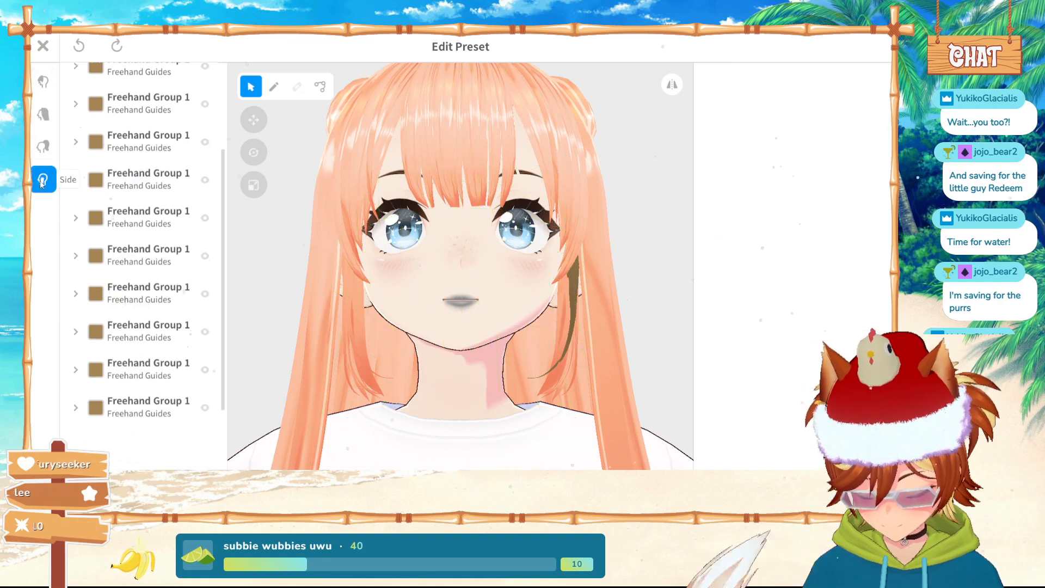
click(120, 428)
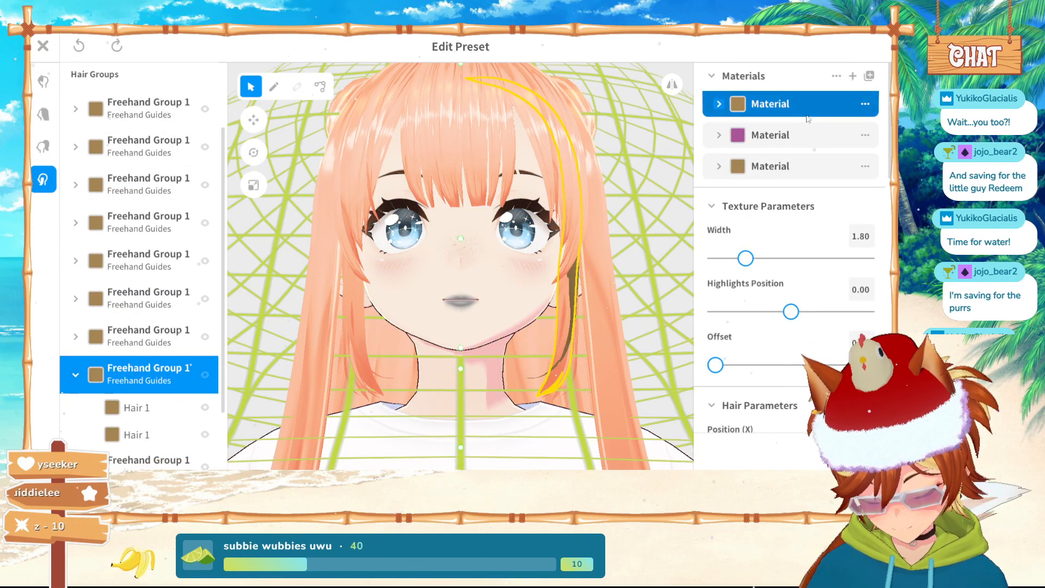
scroll(124, 374, down, 2)
click(141, 426)
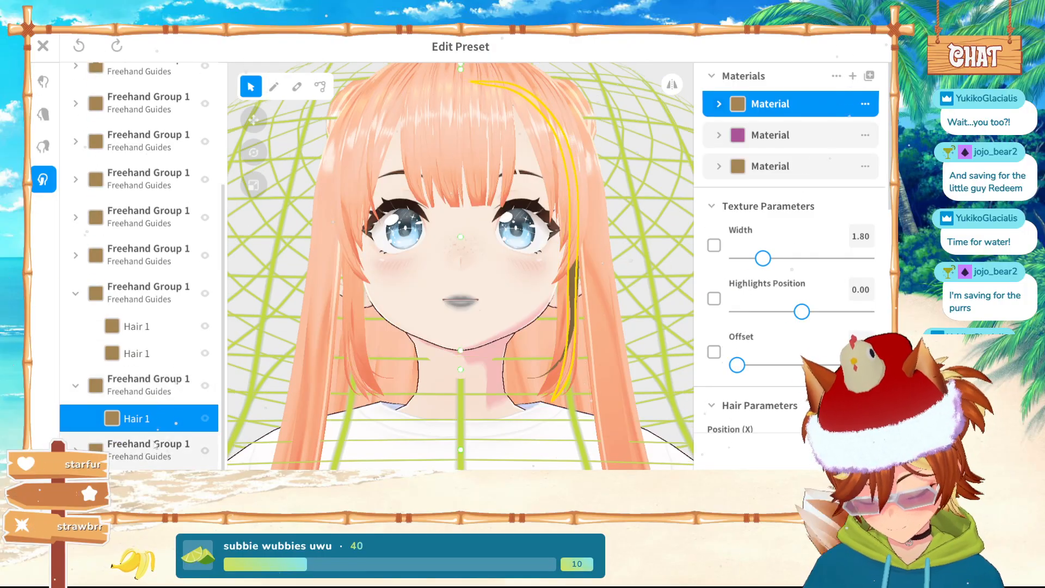
click(155, 445)
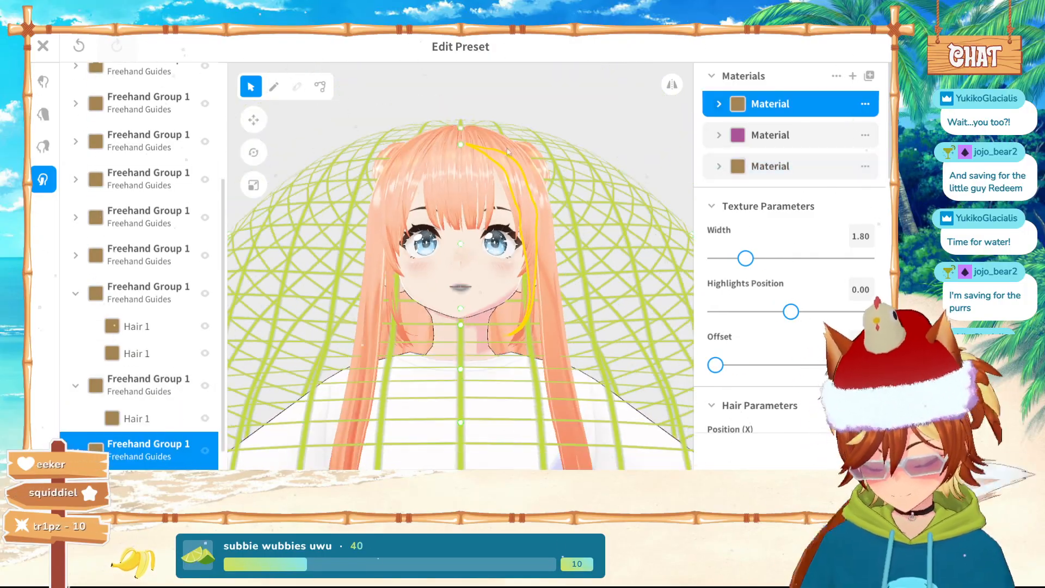
click(488, 228)
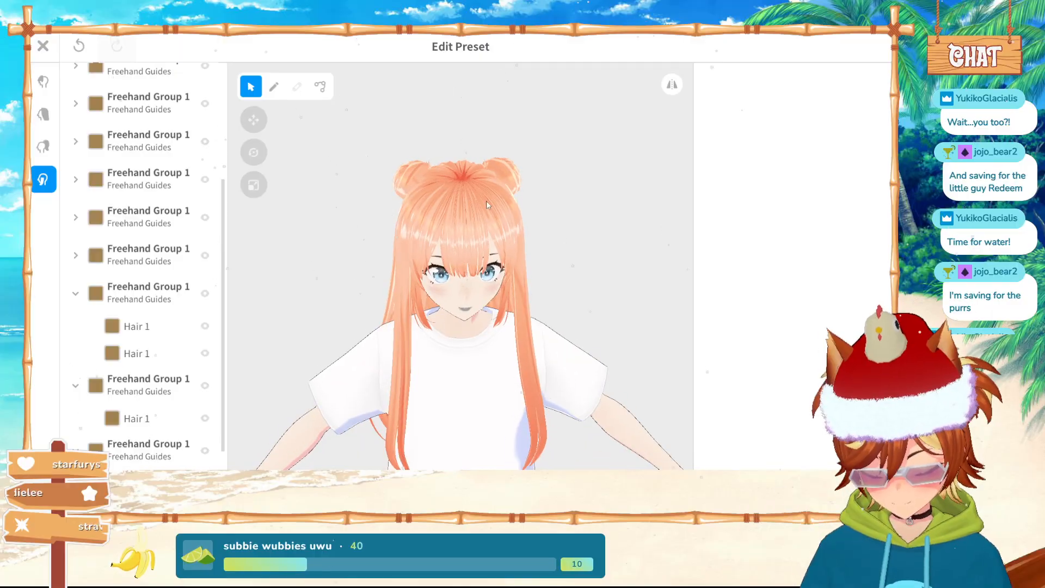
Close the hairstyle editor, saving the back and side hair as new custom items
click(43, 47)
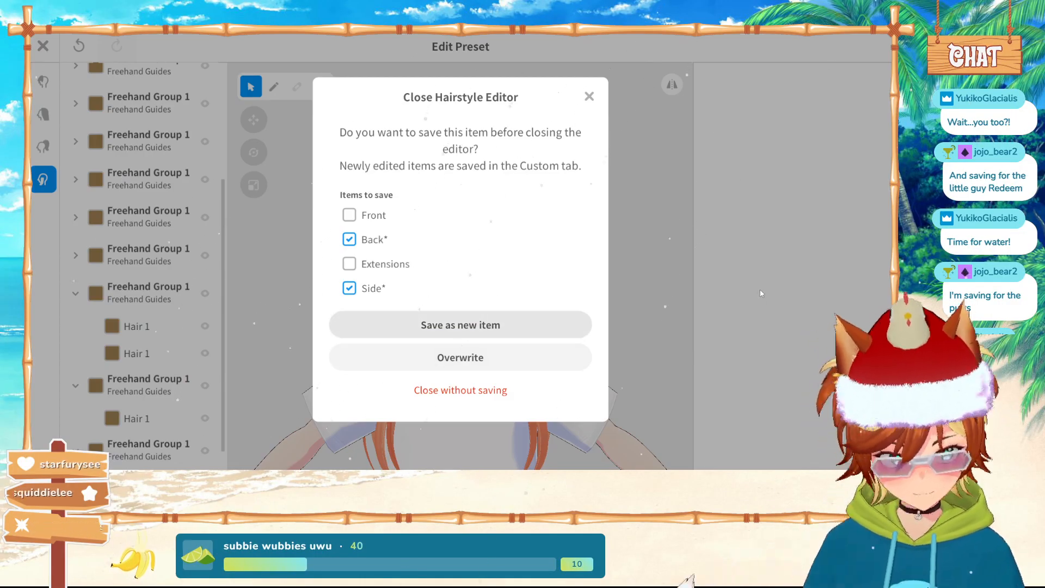
click(461, 325)
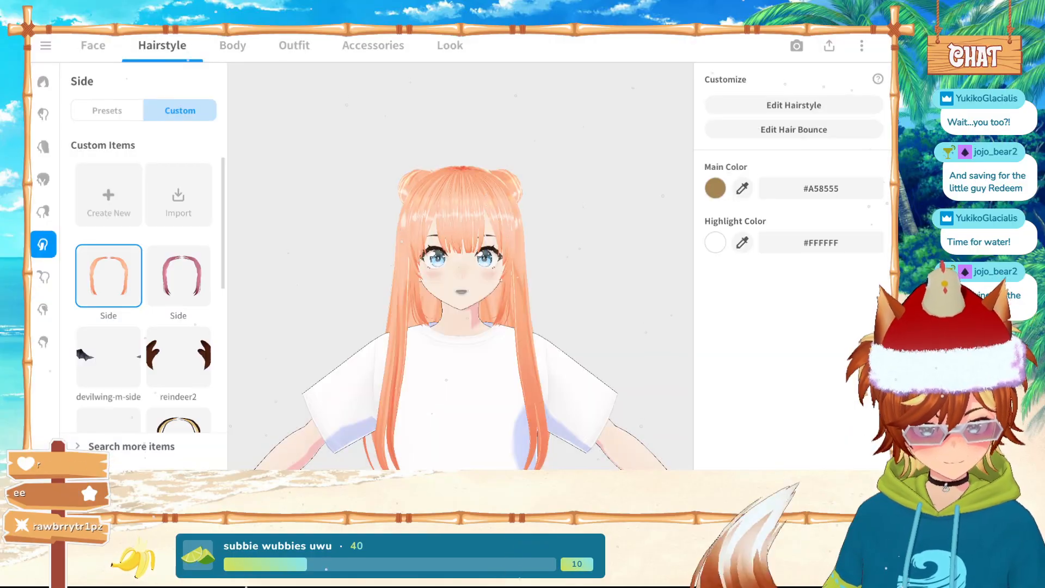
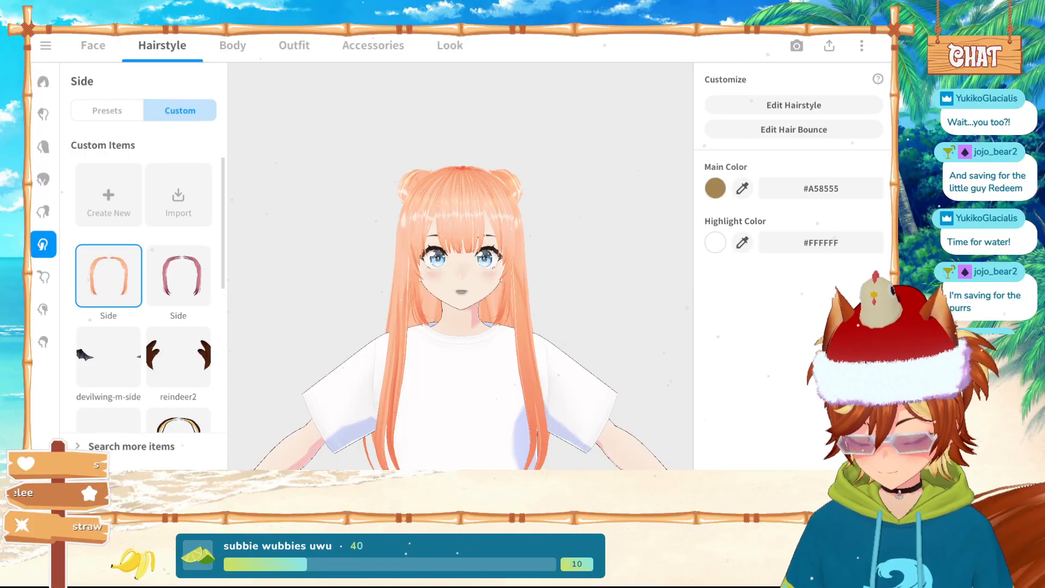
Try the thin, arched ahoge presets and a short looped one on the head
click(43, 277)
click(116, 276)
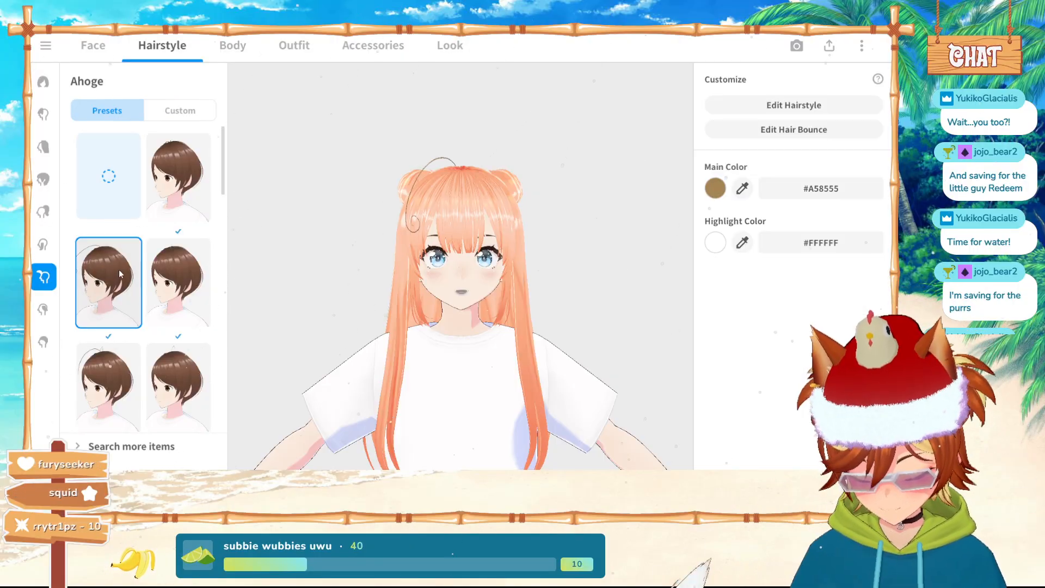
scroll(145, 316, down, 2)
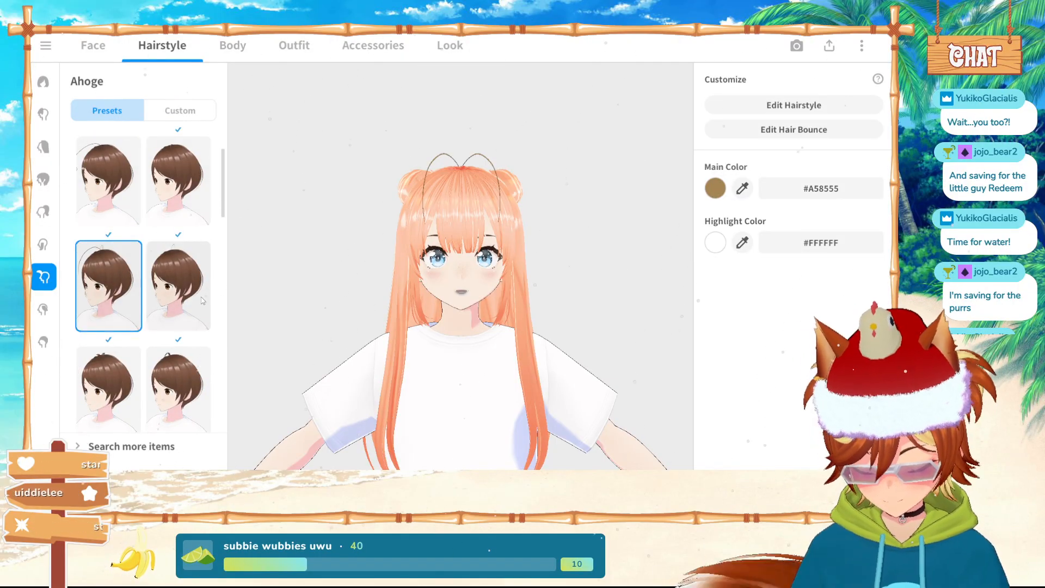
click(182, 288)
scroll(185, 288, down, 2)
click(185, 289)
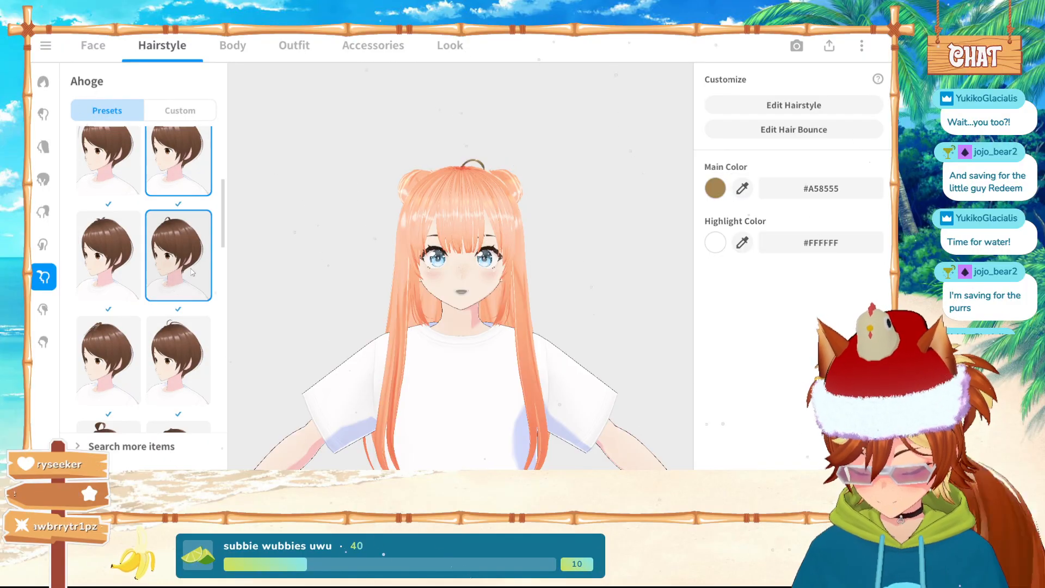
Try the small double-strand, knotted and hooked ahoge presets
click(108, 256)
click(177, 340)
click(139, 345)
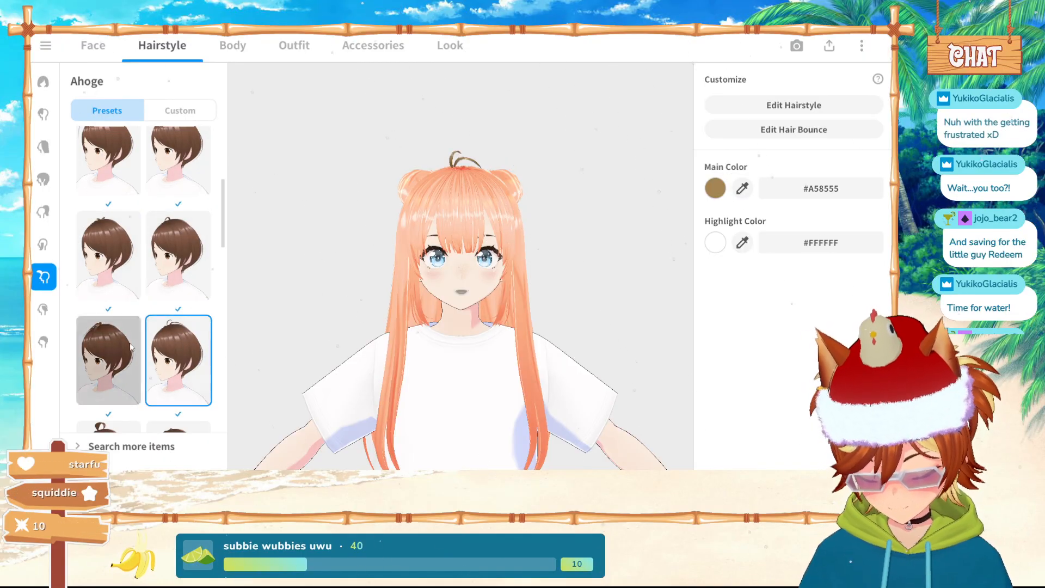
scroll(142, 345, down, 2)
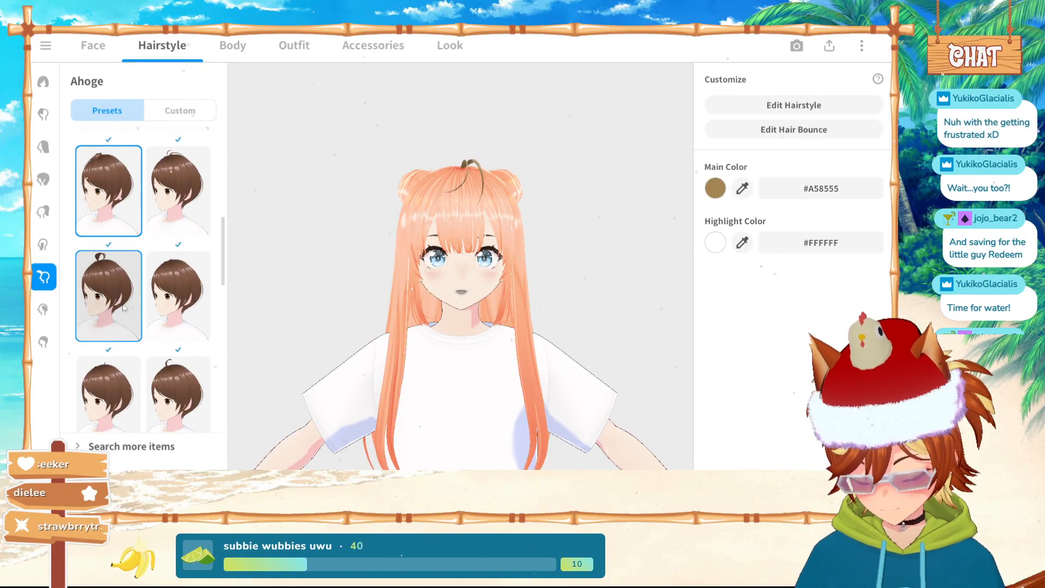
scroll(165, 348, down, 2)
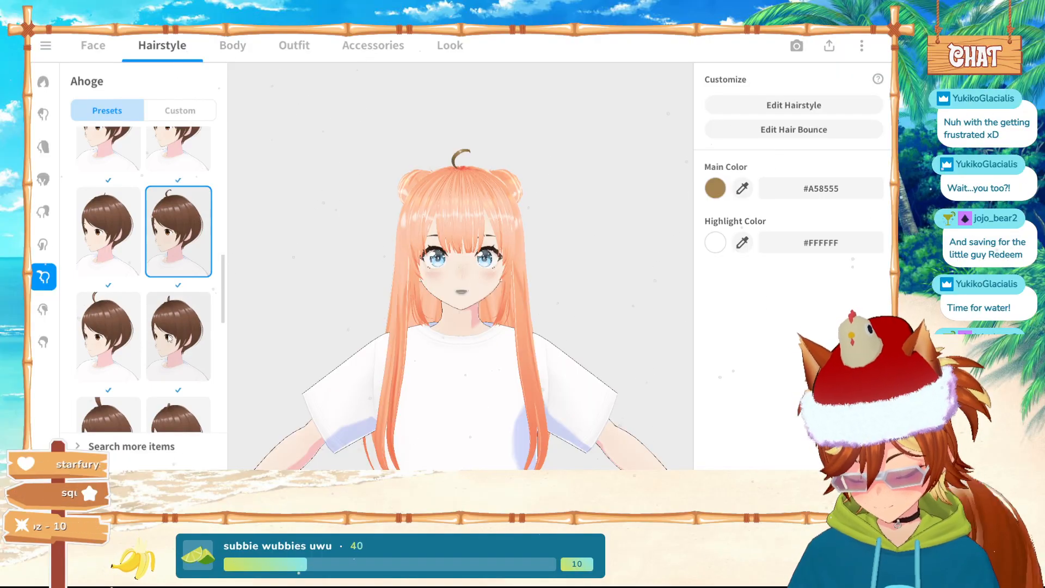
Try the tall single-strand, antenna-like and large arched ahoge presets, checking them from different angles
click(113, 393)
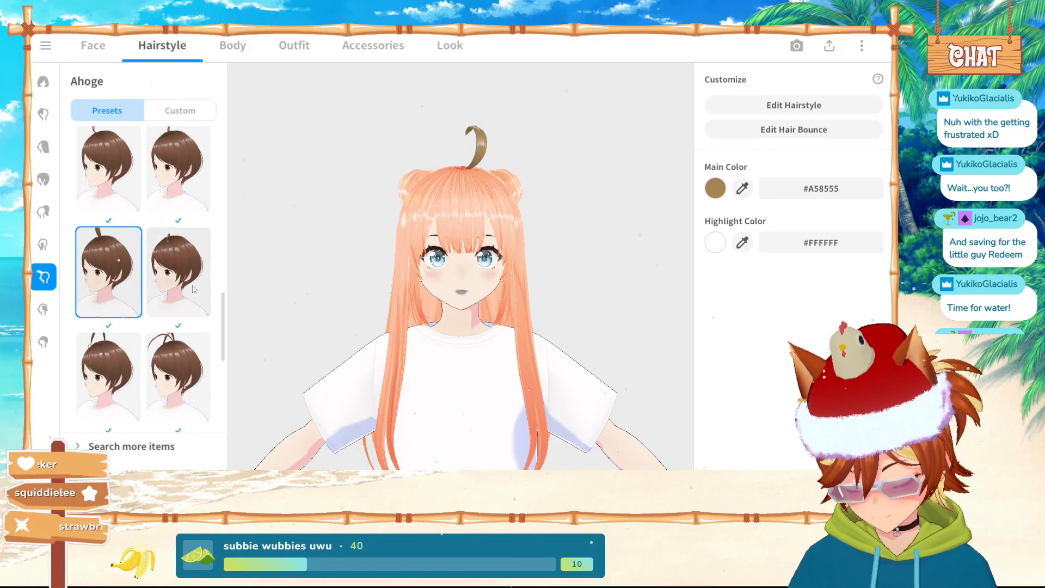
click(179, 375)
drag(338, 291, 385, 289)
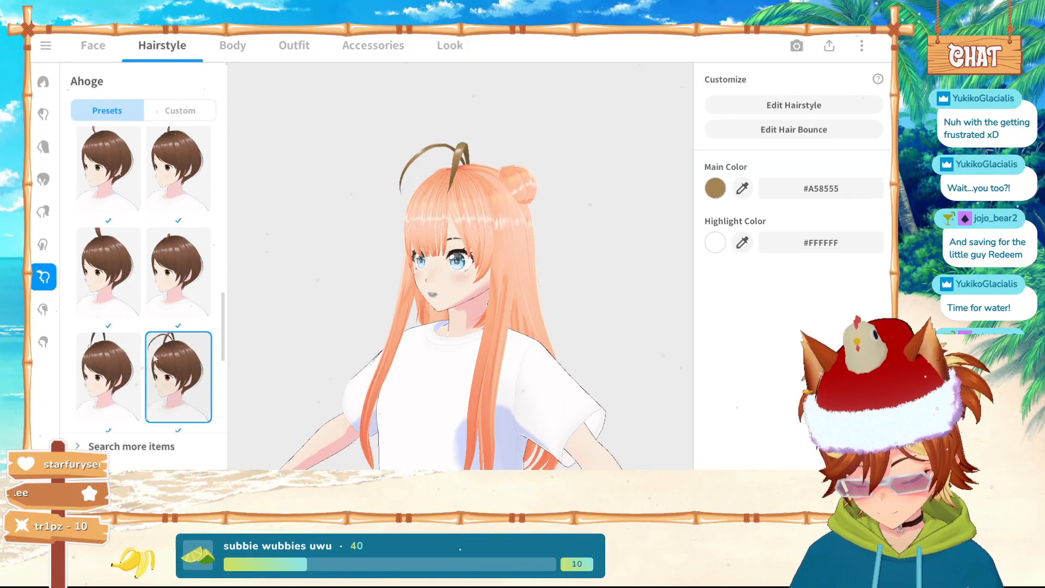
click(109, 376)
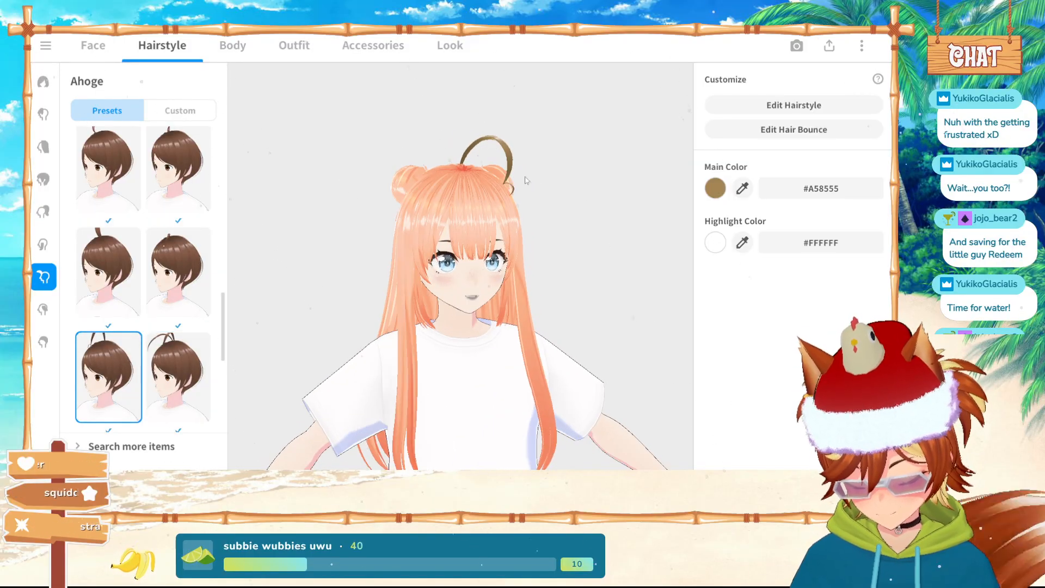
scroll(158, 315, down, 3)
click(159, 315)
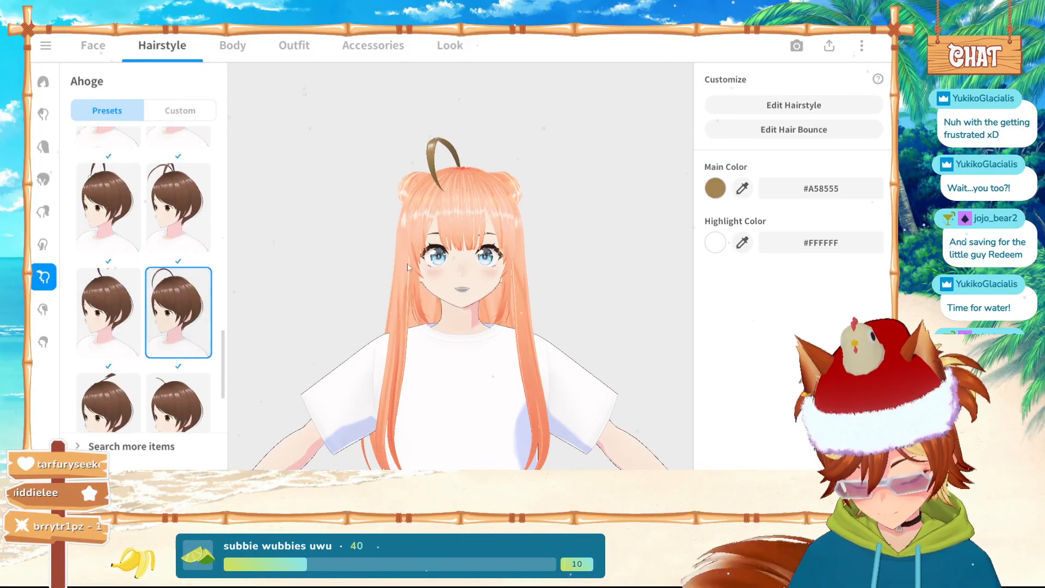
Try the heart-shaped, short tuft, large curled and upright single-strand ahoge presets
scroll(164, 324, up, 2)
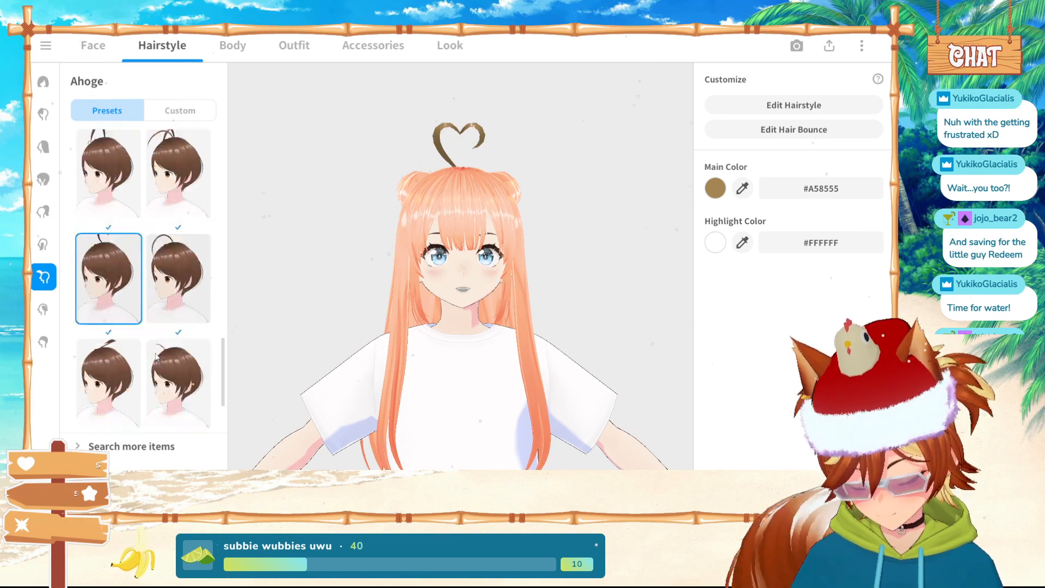
click(184, 324)
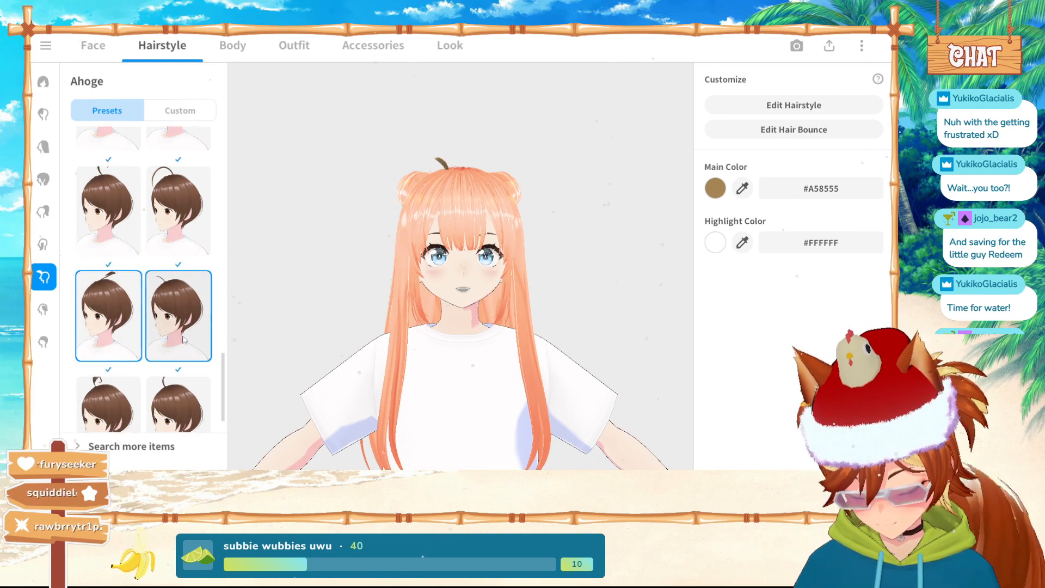
click(110, 404)
scroll(110, 404, down, 1)
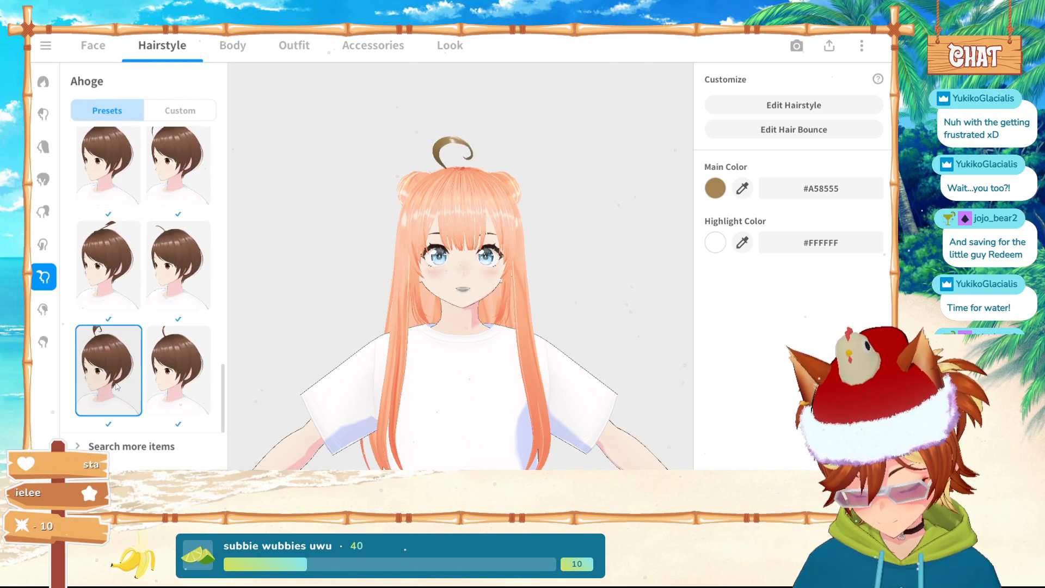
click(172, 389)
Choose the tiny two-leaf sprout ahoge preset for the top of the head
scroll(170, 389, up, 5)
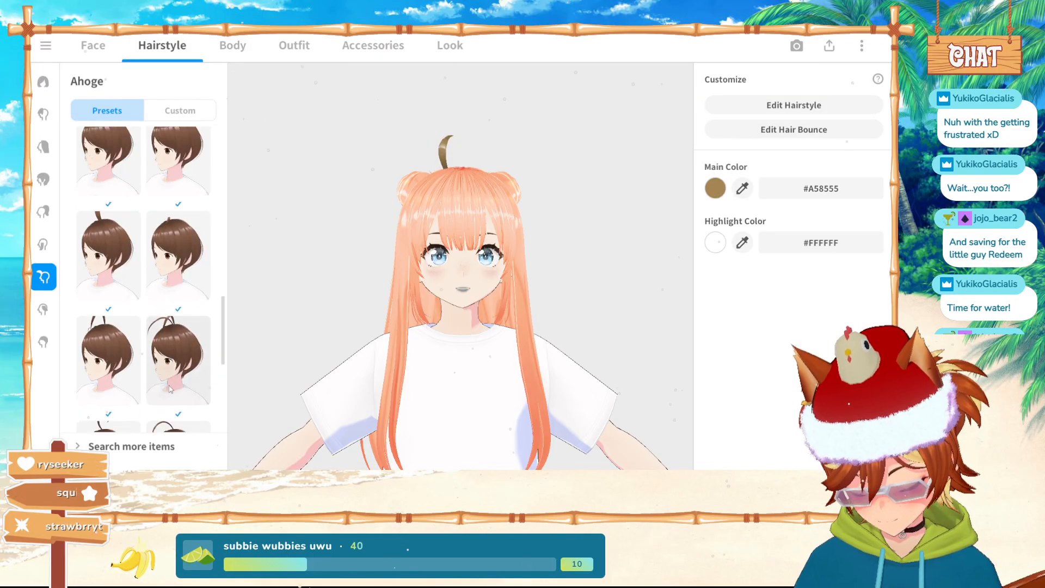
scroll(121, 334, up, 1)
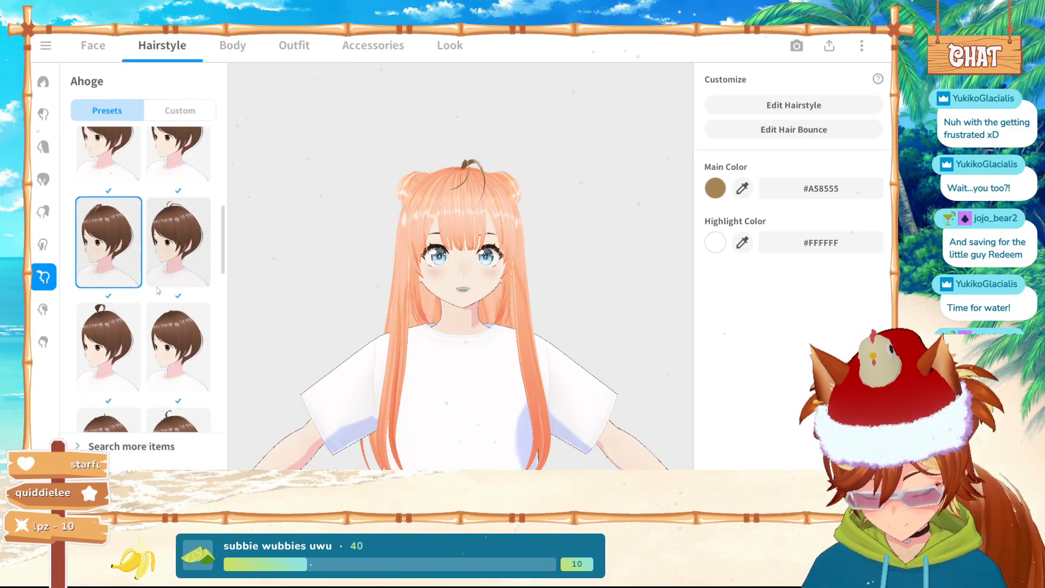
scroll(125, 259, up, 2)
click(109, 340)
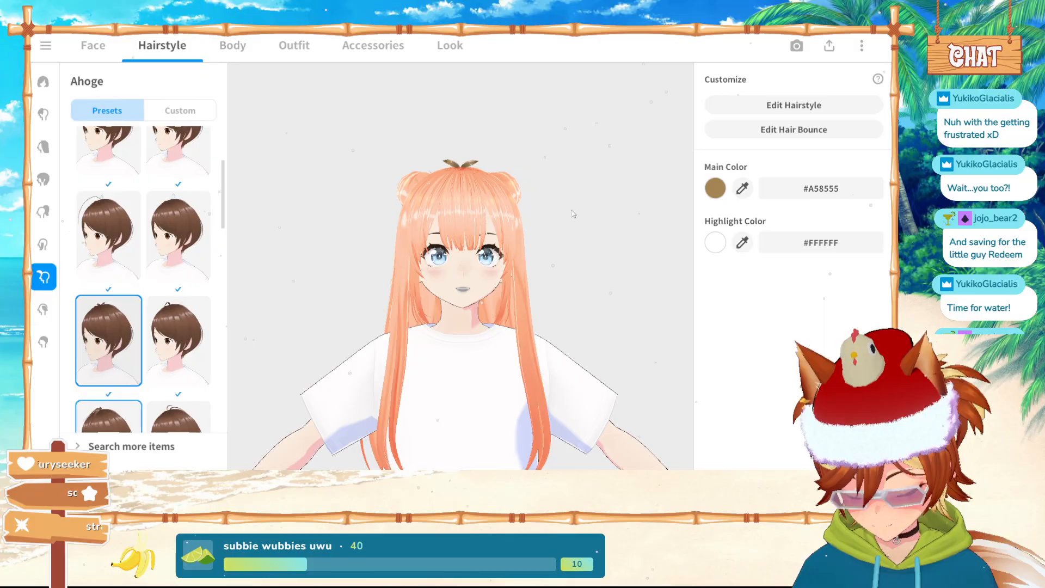
Open the sprout ahoge for hair editing and assign the purple material to both freehand hair groups
click(795, 106)
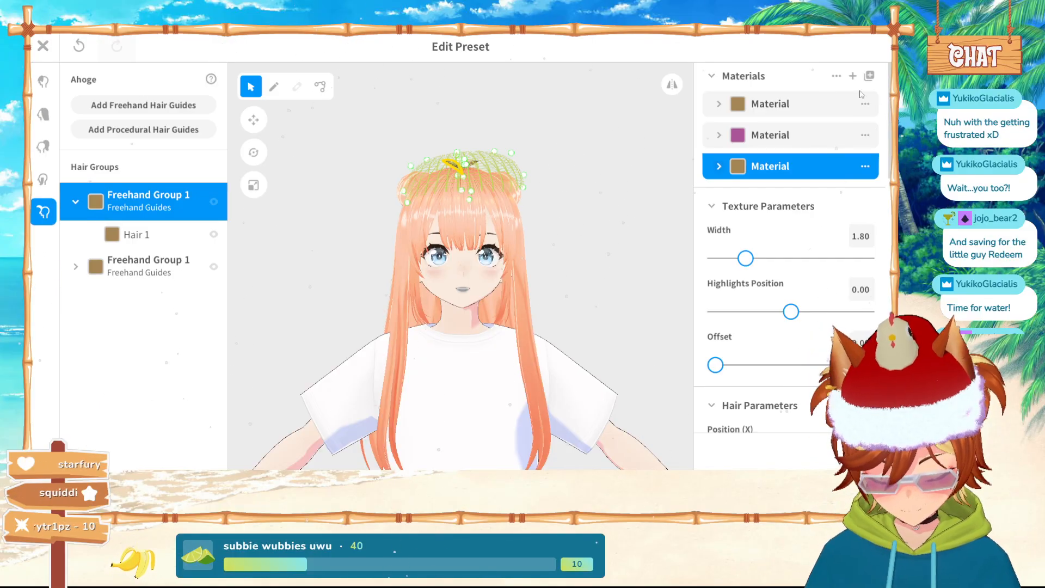
click(776, 136)
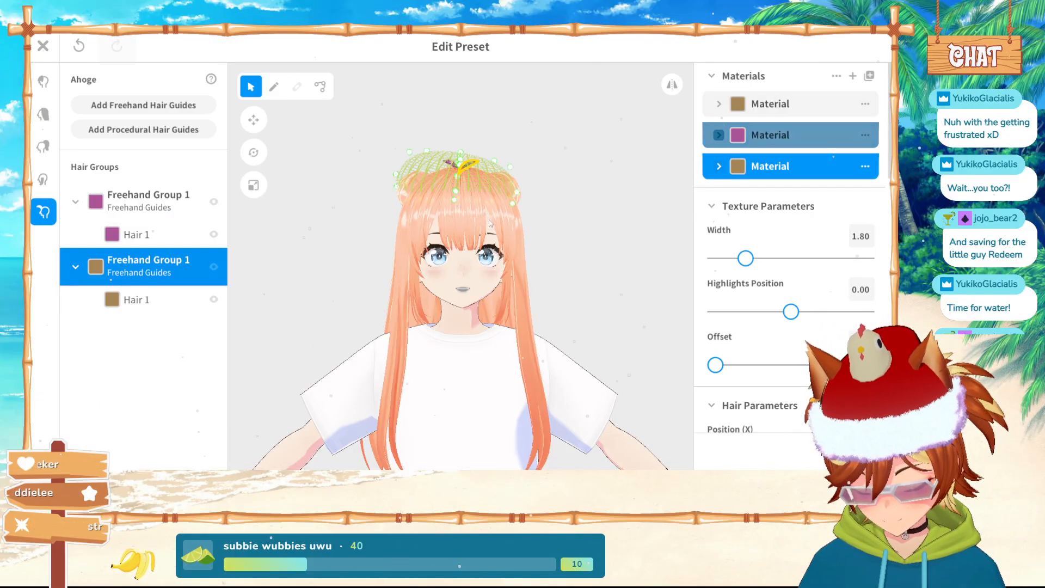
click(812, 140)
click(602, 229)
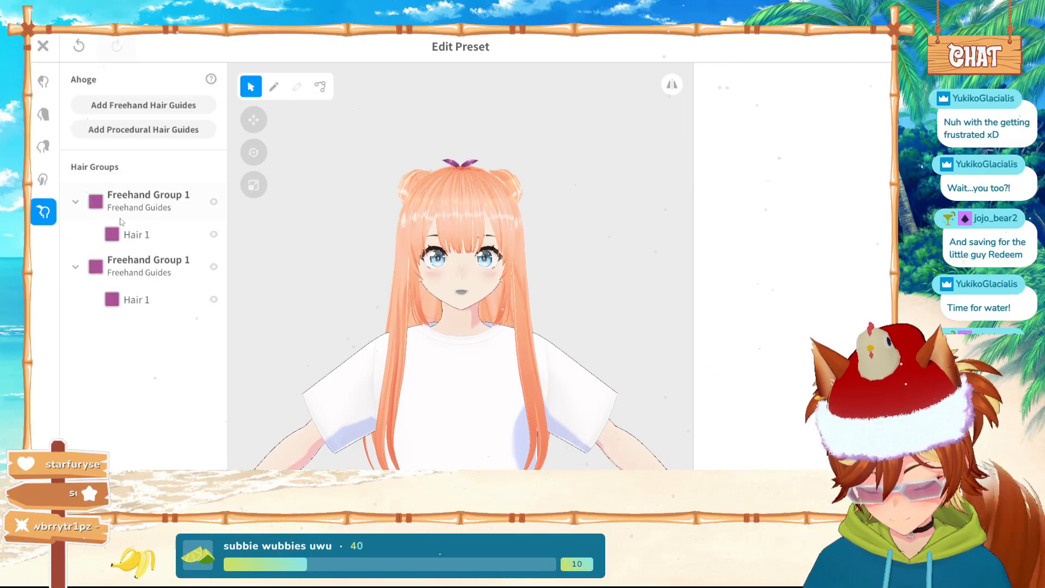
Change the main color of the ahoge's purple material to pale cyan #C9EDED
click(205, 264)
click(718, 135)
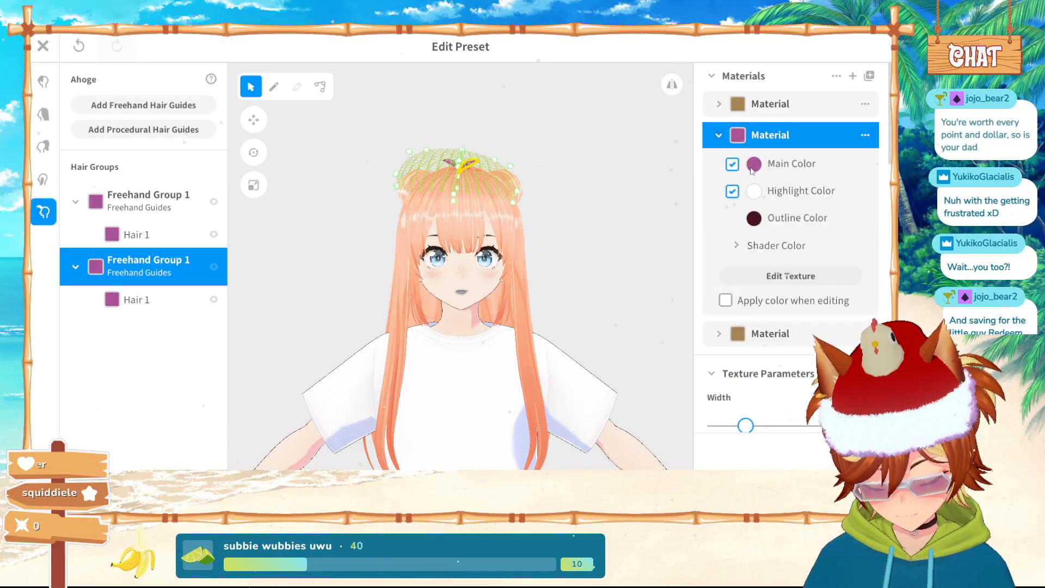
click(754, 165)
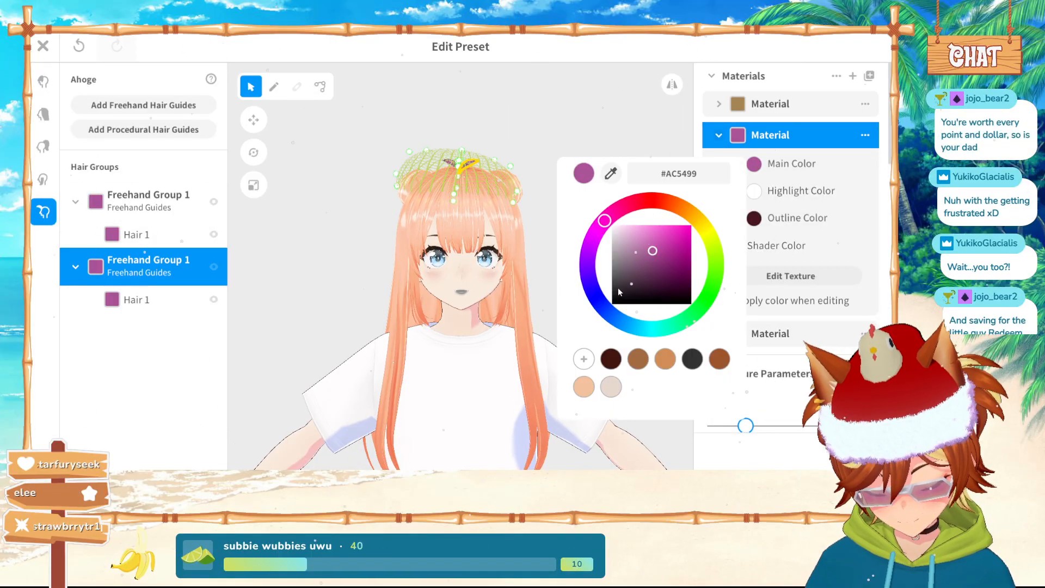
click(651, 328)
click(646, 229)
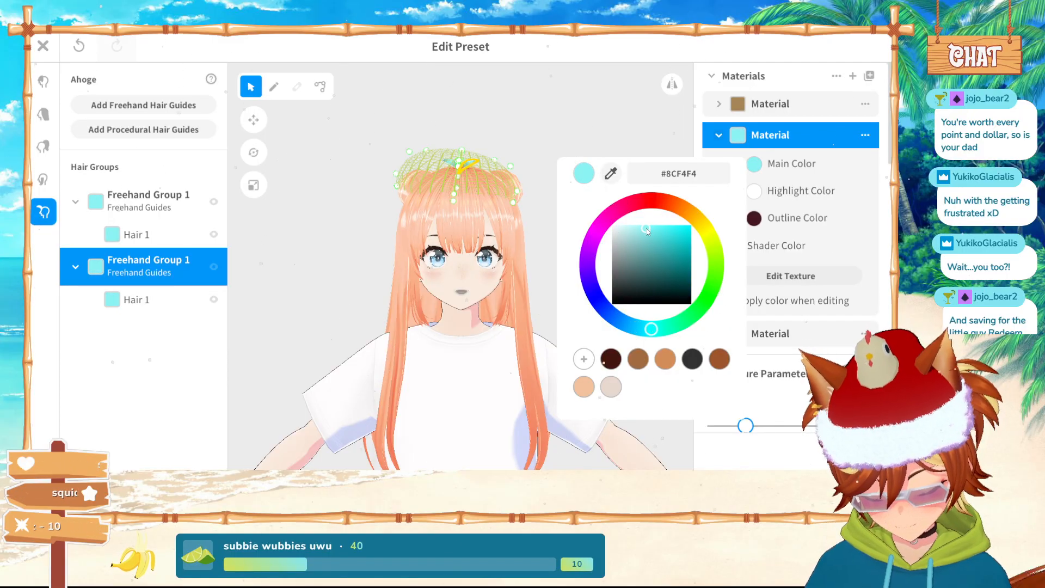
click(592, 72)
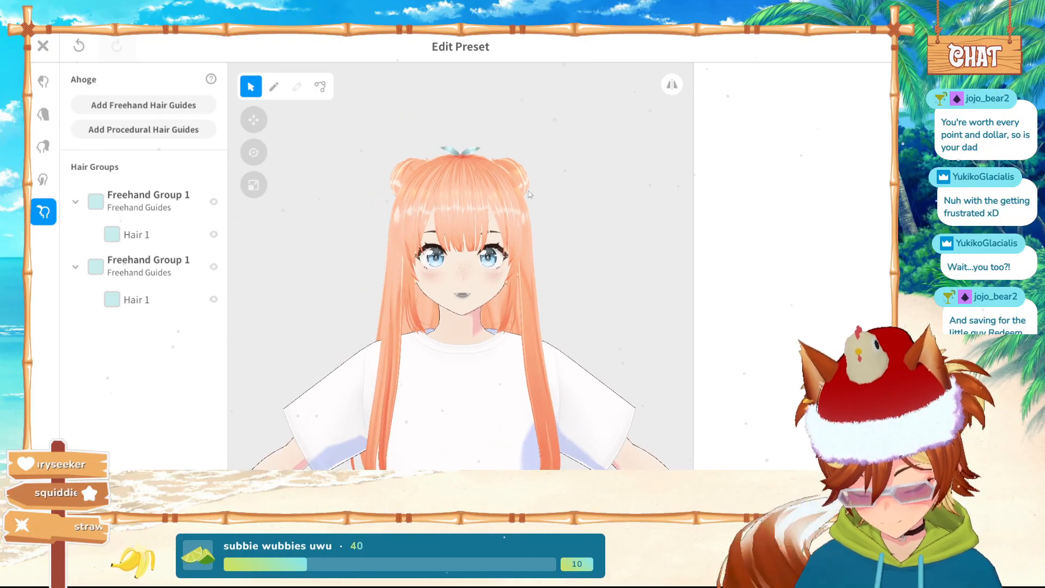
Shift the hue of the ahoge material's main color slightly toward blue for a pale light blue
click(142, 202)
click(719, 135)
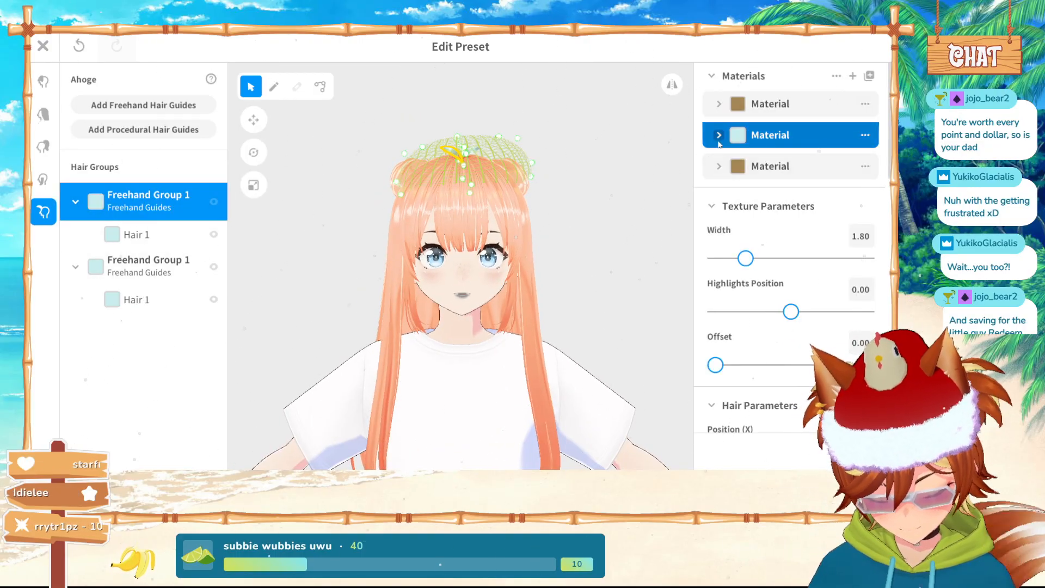
click(754, 164)
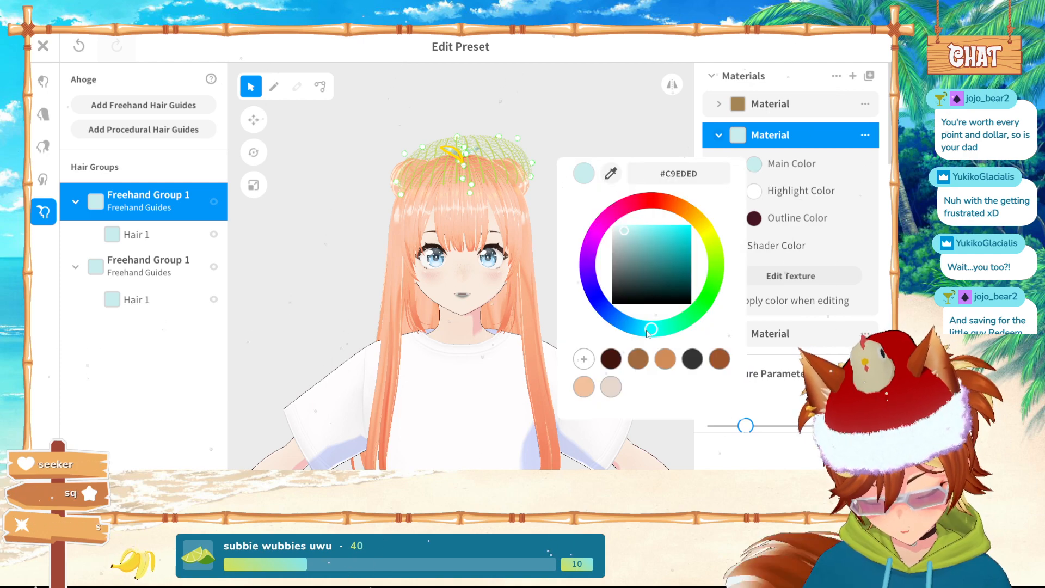
drag(652, 329, 632, 326)
click(599, 152)
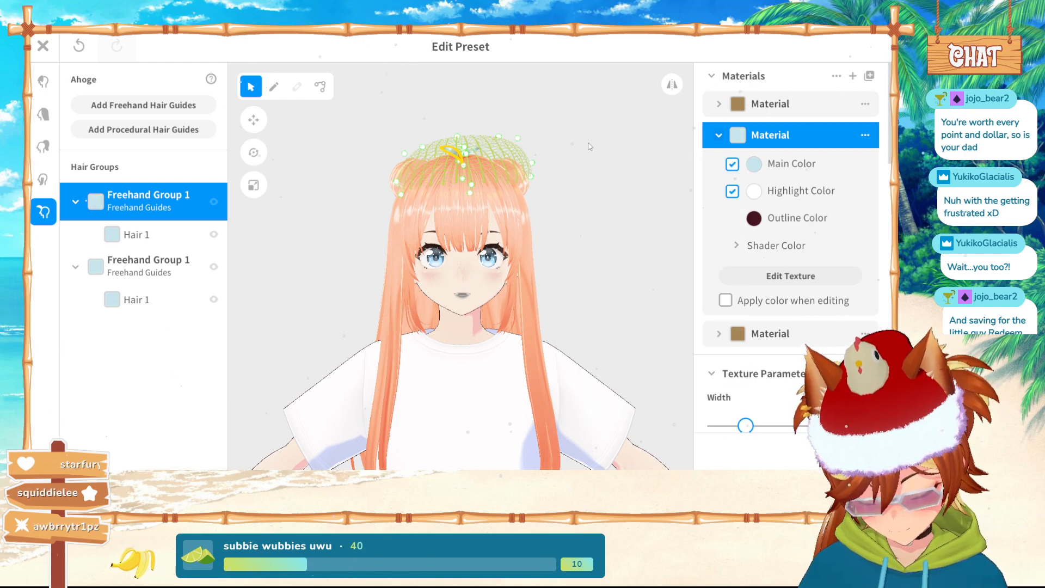
click(593, 161)
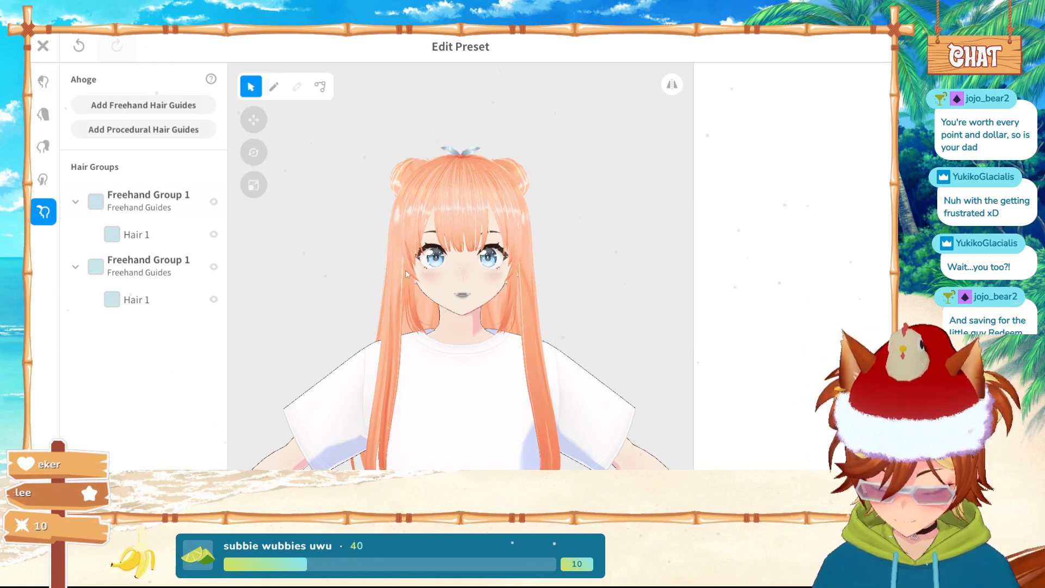
Close the hairstyle editor, saving the ahoge as a new custom item, and check it from both sides
click(43, 46)
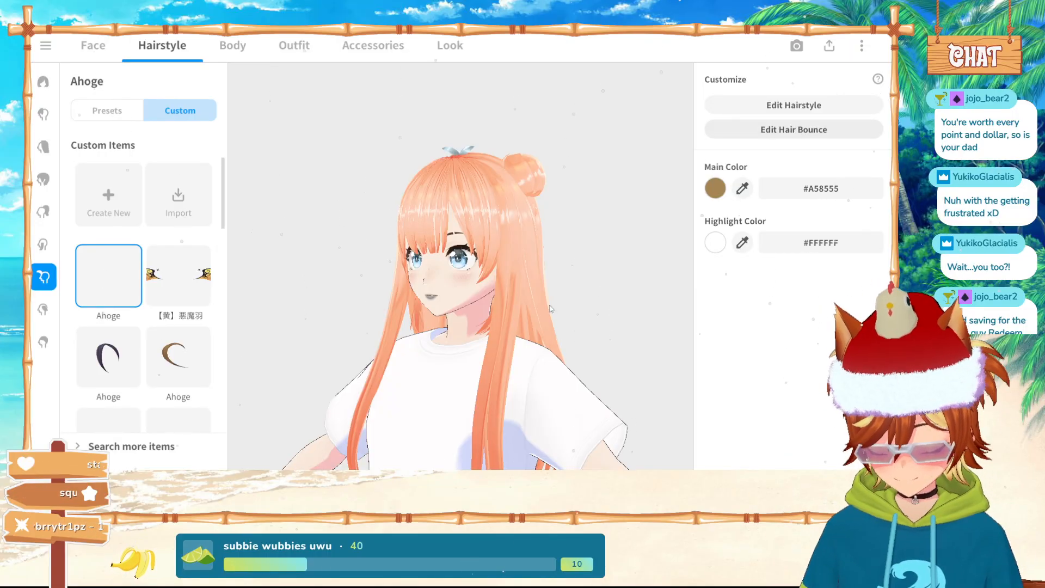
right_drag(353, 322, 444, 328)
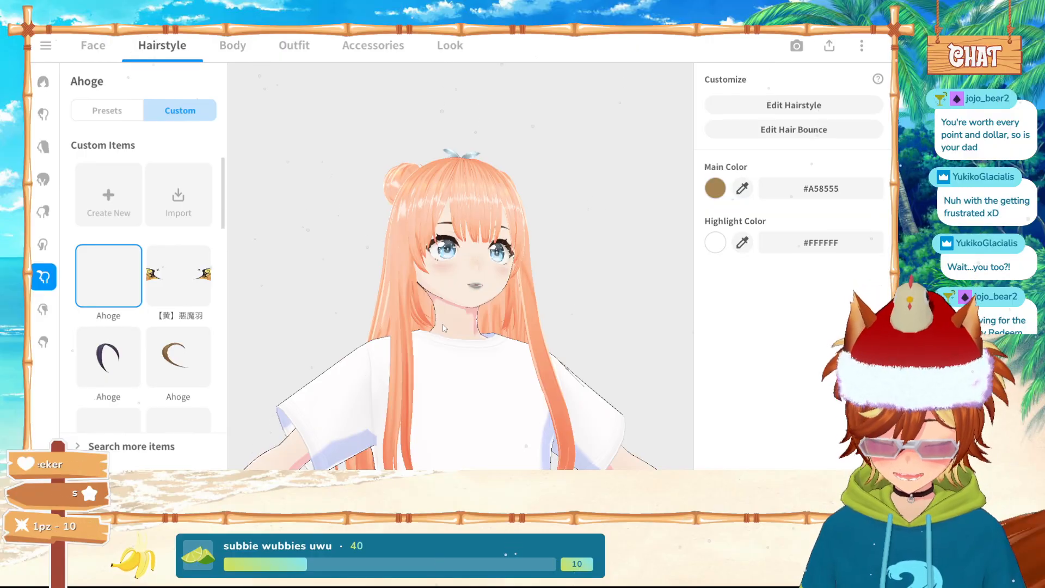
drag(444, 327, 325, 302)
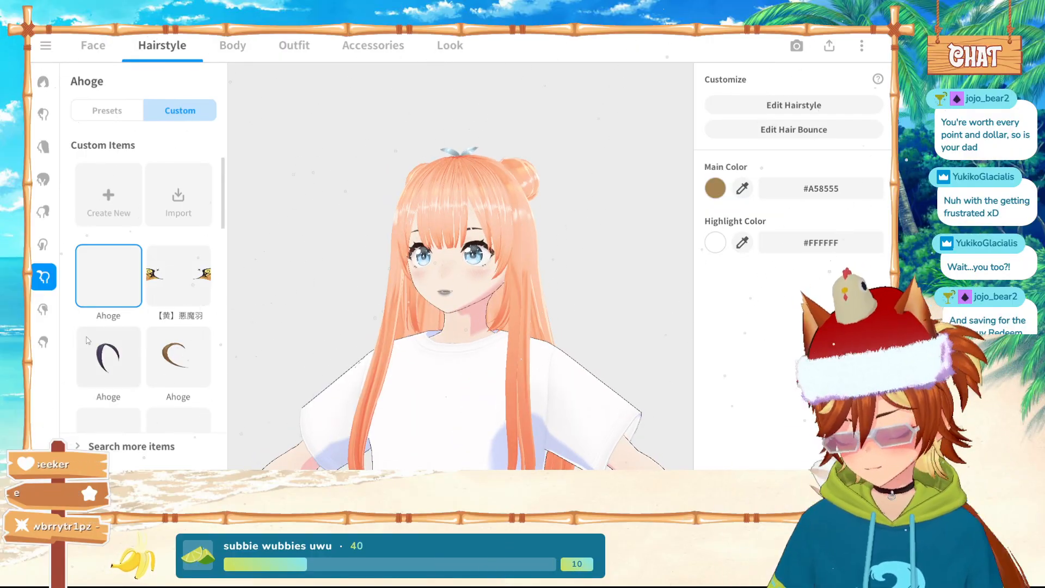
Try the ram-horn, knotted bun and round bear-ear presets among the extra hair pieces
click(52, 310)
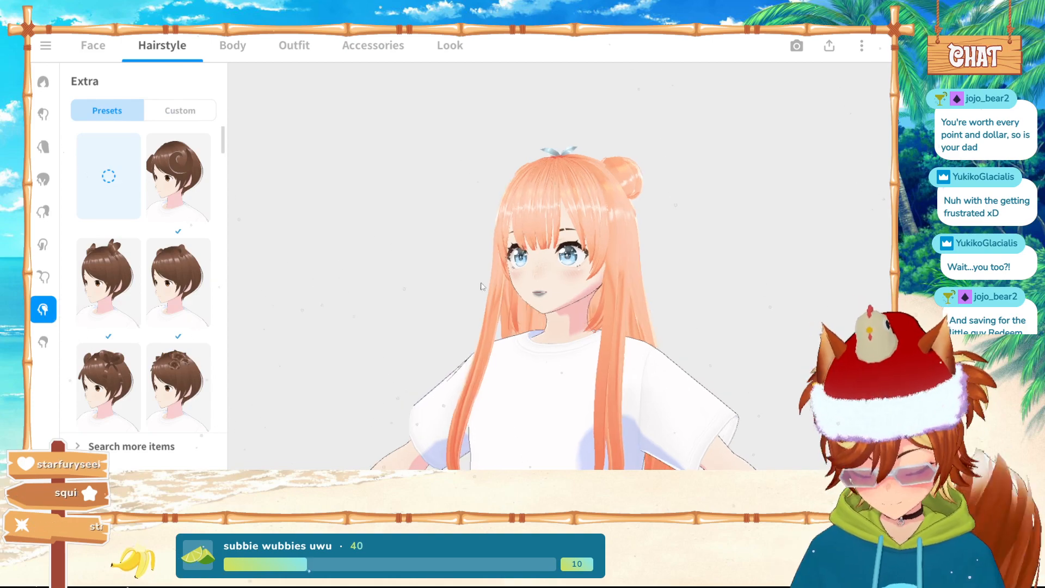
click(203, 197)
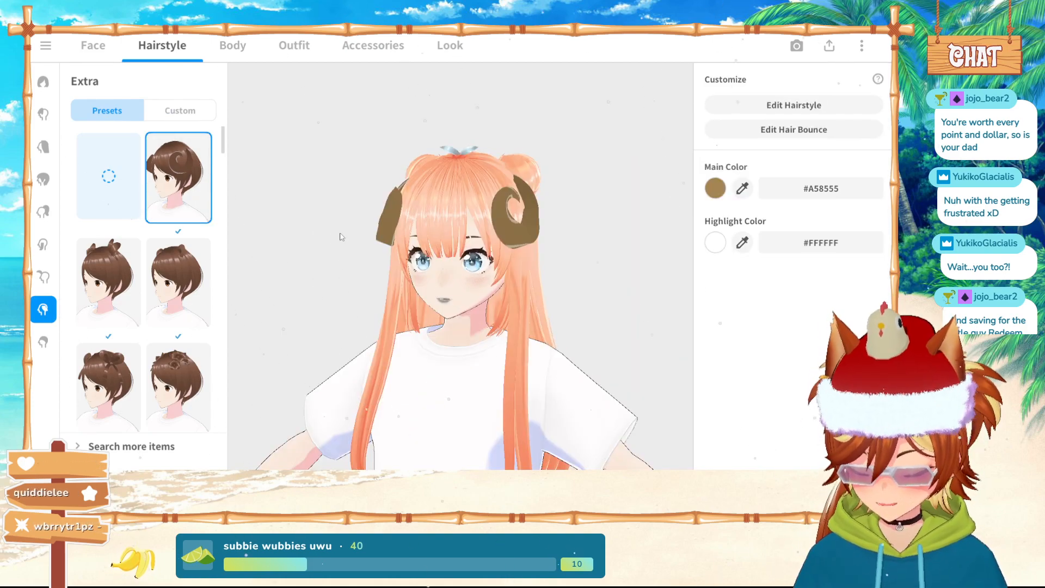
click(178, 280)
click(116, 270)
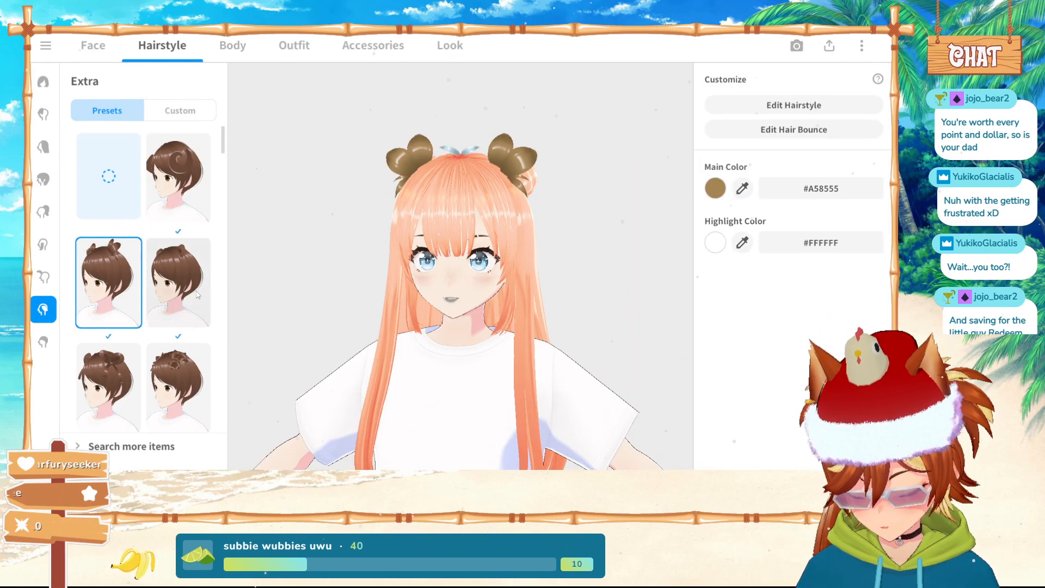
click(178, 283)
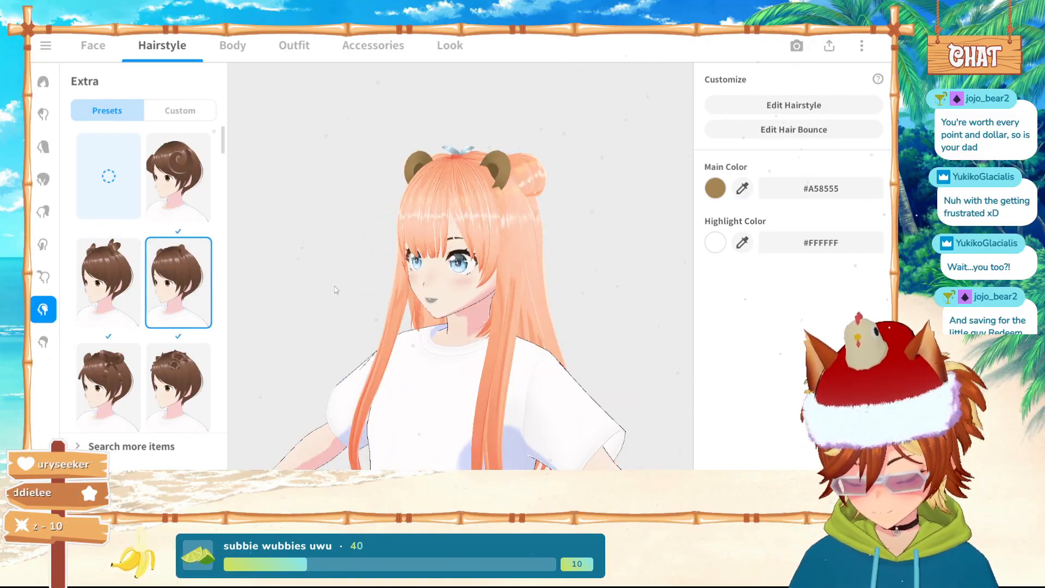
Try the flower-cluster, bat-wing and small pointed wing extra hair presets
click(183, 378)
scroll(132, 367, down, 1)
scroll(132, 368, down, 3)
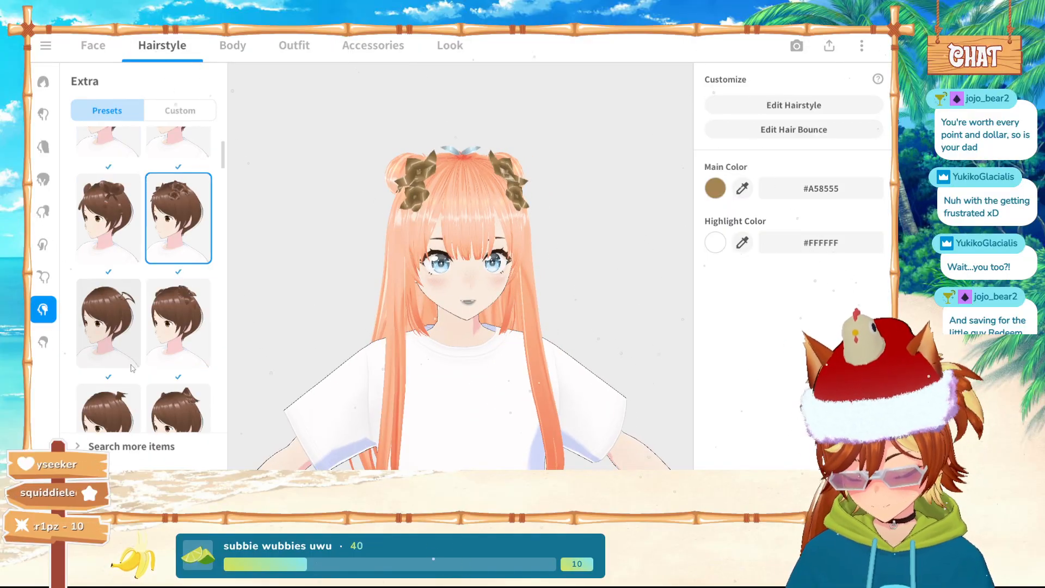
click(109, 322)
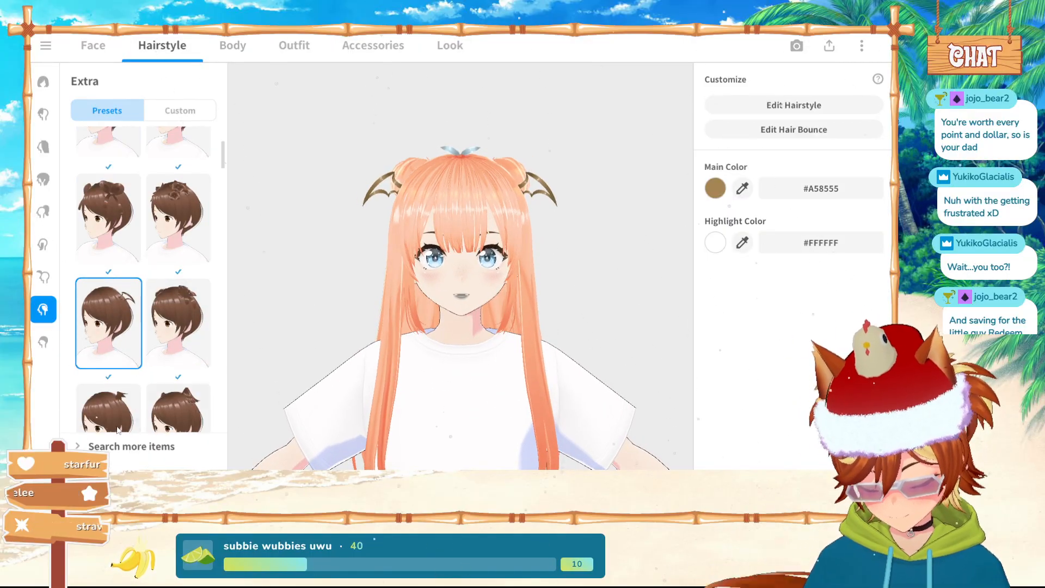
scroll(179, 327, down, 3)
click(186, 330)
click(94, 327)
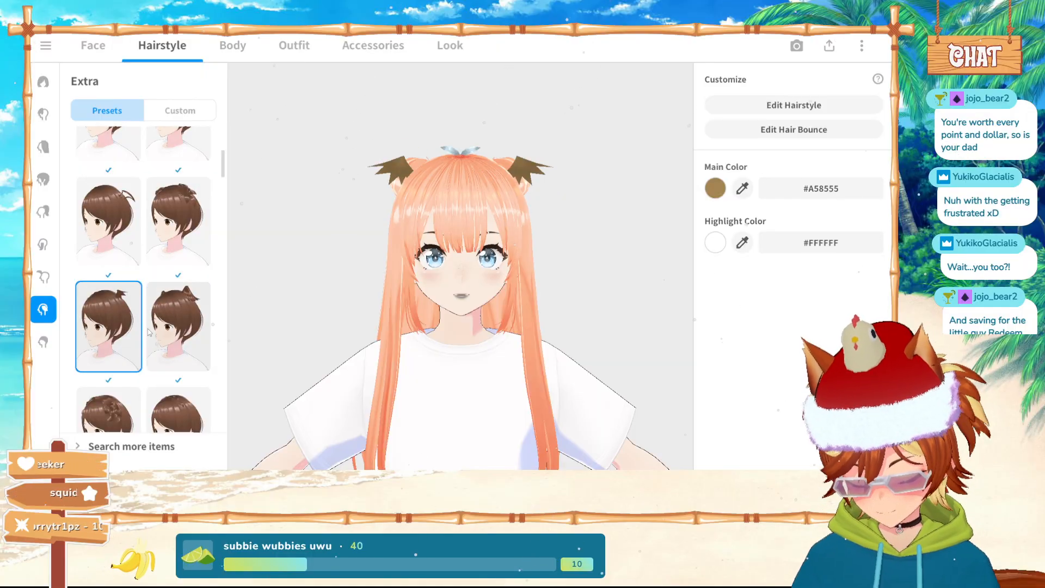
Try the braided headband extra preset with its neighbor and view the head from the side
scroll(98, 329, down, 2)
click(170, 355)
click(122, 353)
scroll(139, 351, down, 1)
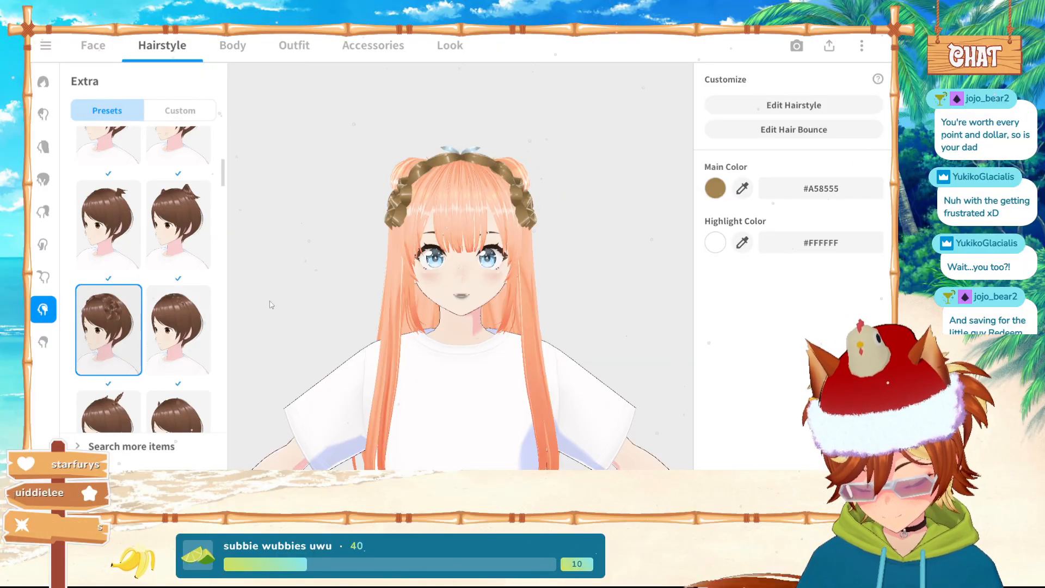
drag(479, 272, 426, 272)
Try the twisted-horn, smooth curved-horn and pointed animal-ear extra presets, checking them from different angles
scroll(127, 358, down, 5)
click(120, 288)
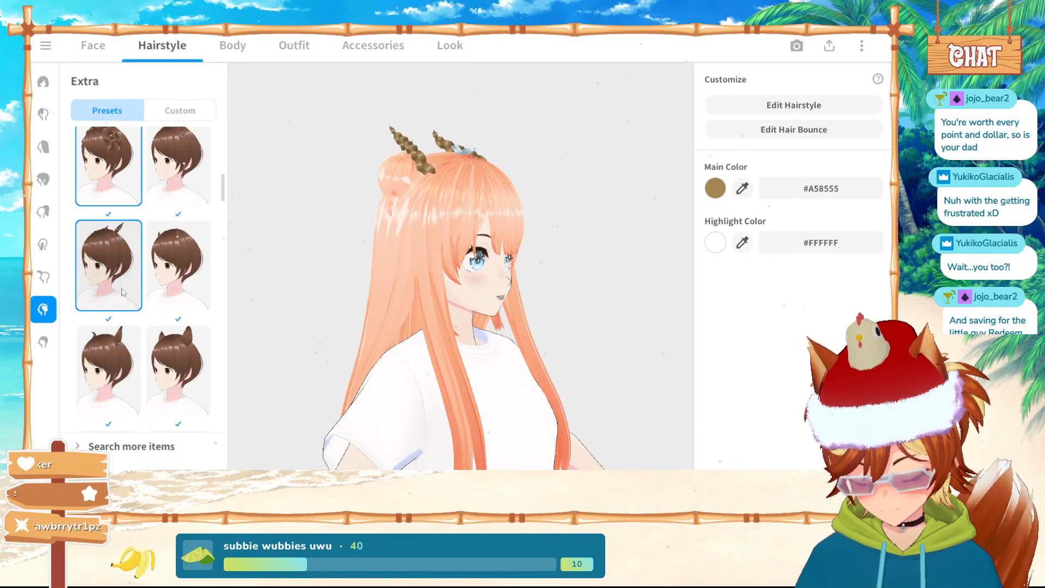
click(120, 354)
drag(348, 272, 444, 271)
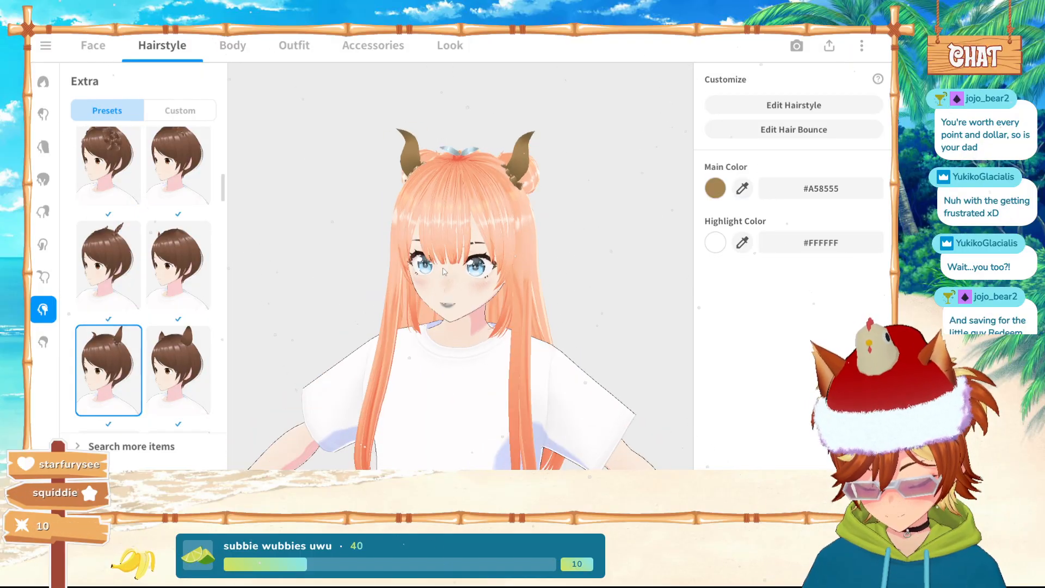
click(169, 358)
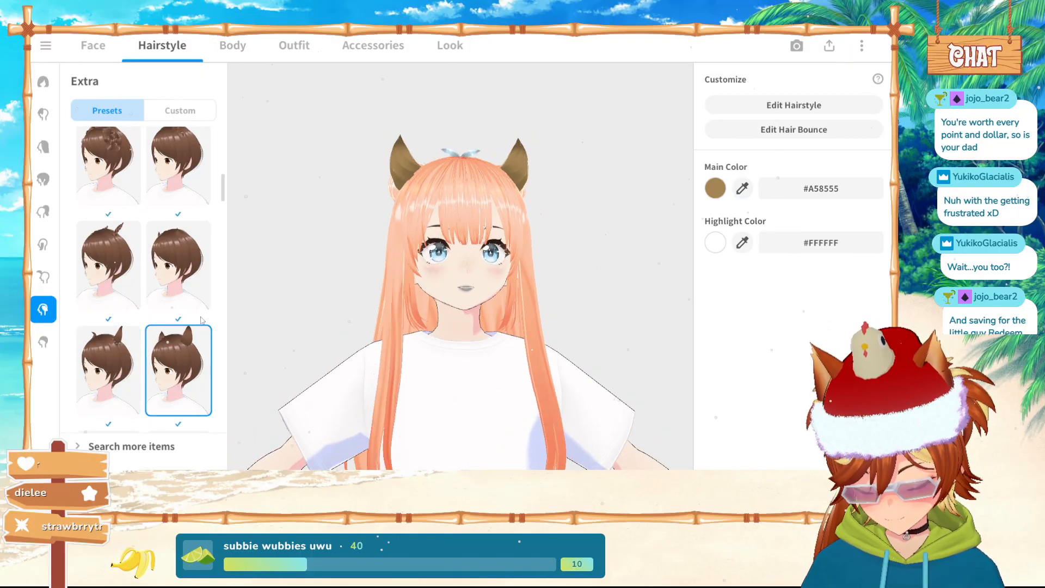
Try the next pair of extra presets, including the large side loops with curled ends
scroll(201, 320, down, 5)
click(108, 305)
click(184, 296)
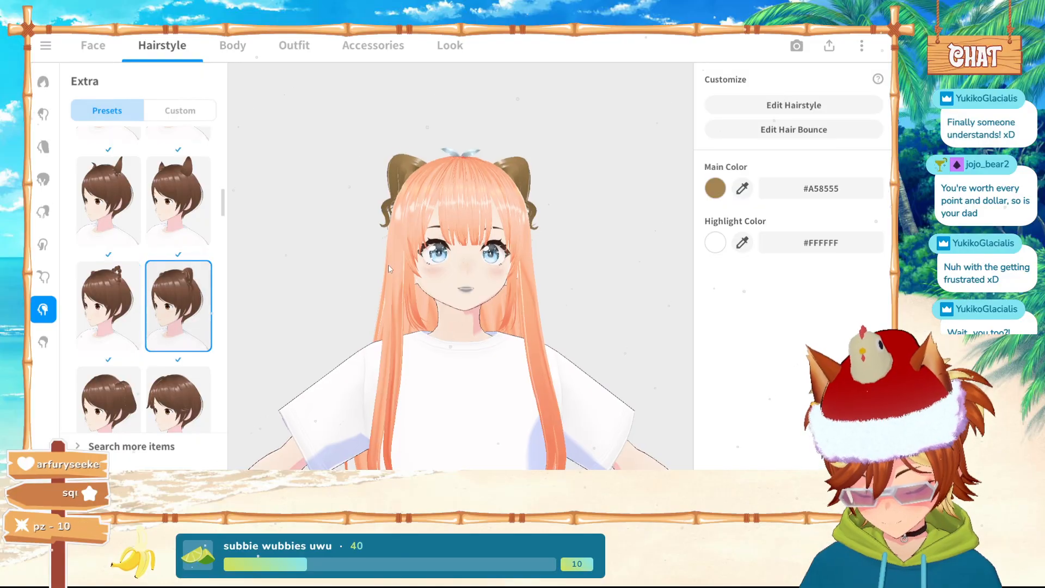
Try four more extra hair presets, finishing with the long front strands that frame the face
scroll(140, 289, down, 4)
click(140, 289)
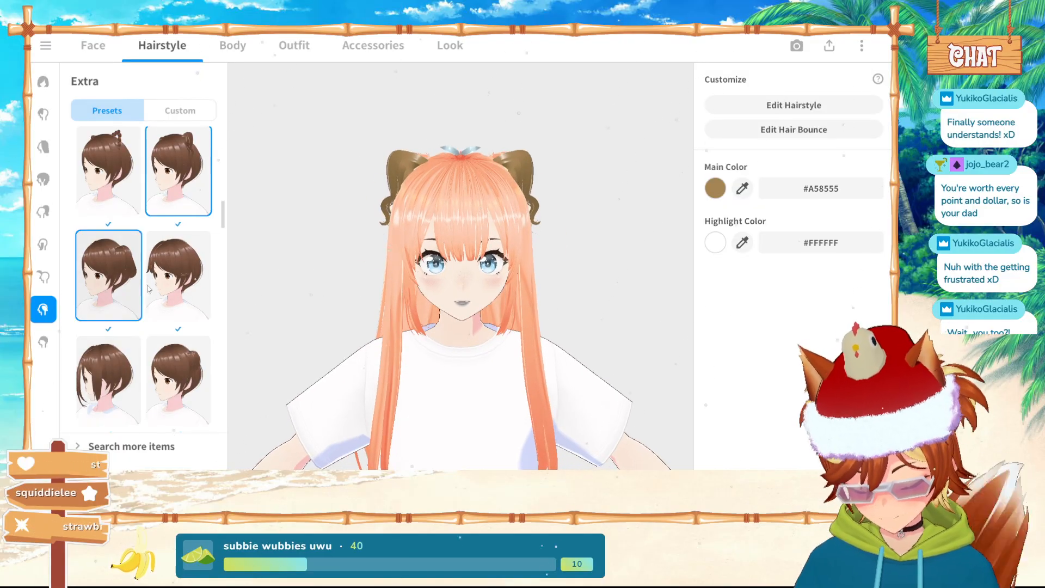
click(173, 284)
click(184, 368)
click(135, 374)
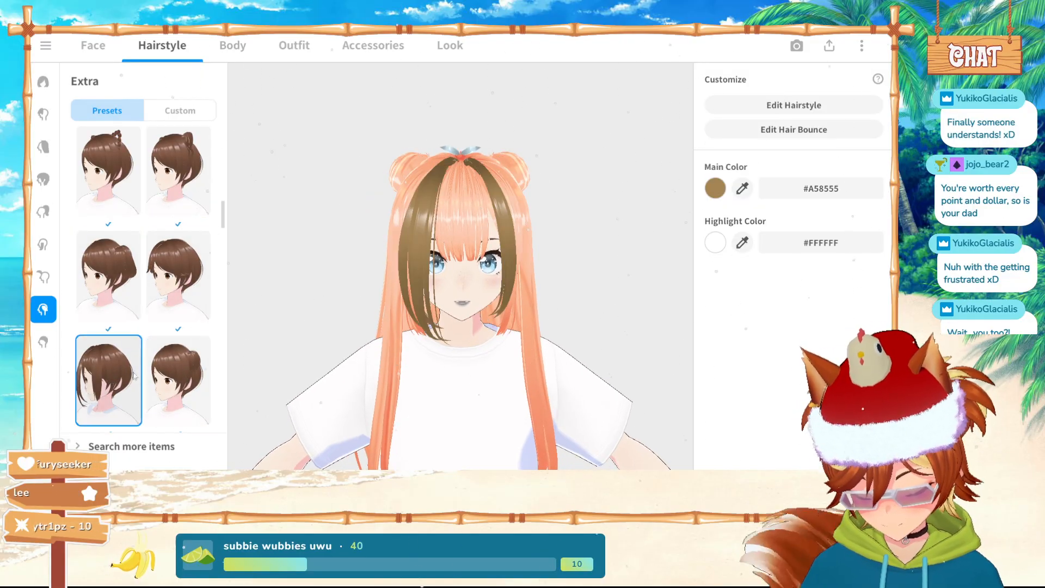
scroll(143, 383, down, 5)
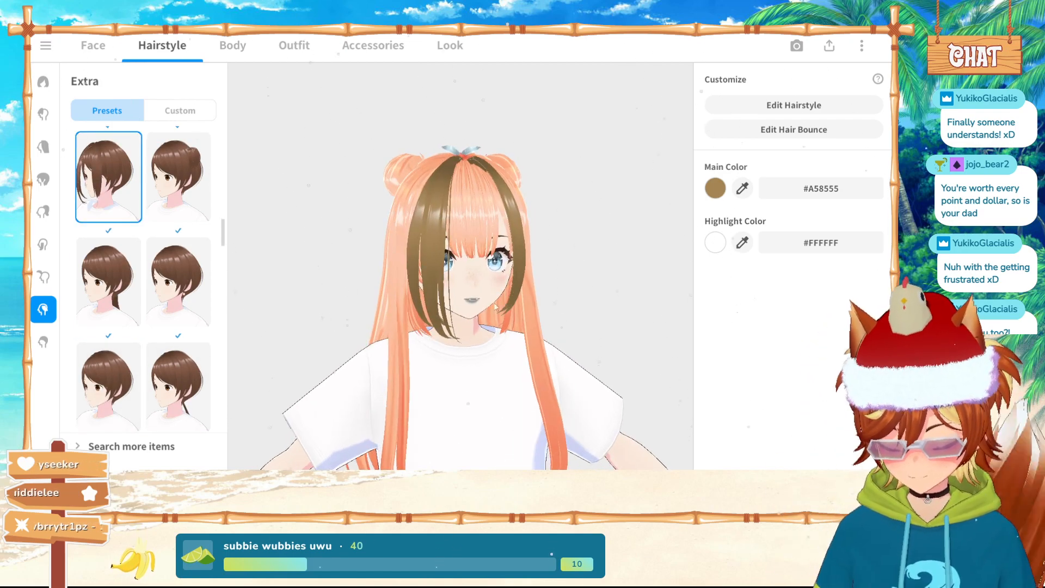
Try further extra hair presets, including the long front strand and the thin headband-like arch, checking the arch from different angles
click(109, 384)
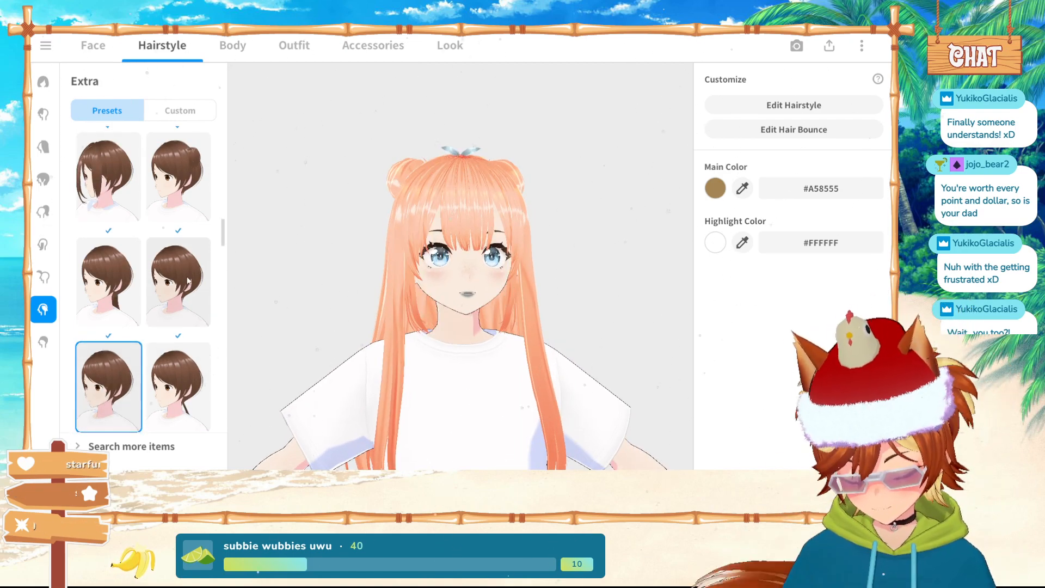
scroll(138, 337, down, 2)
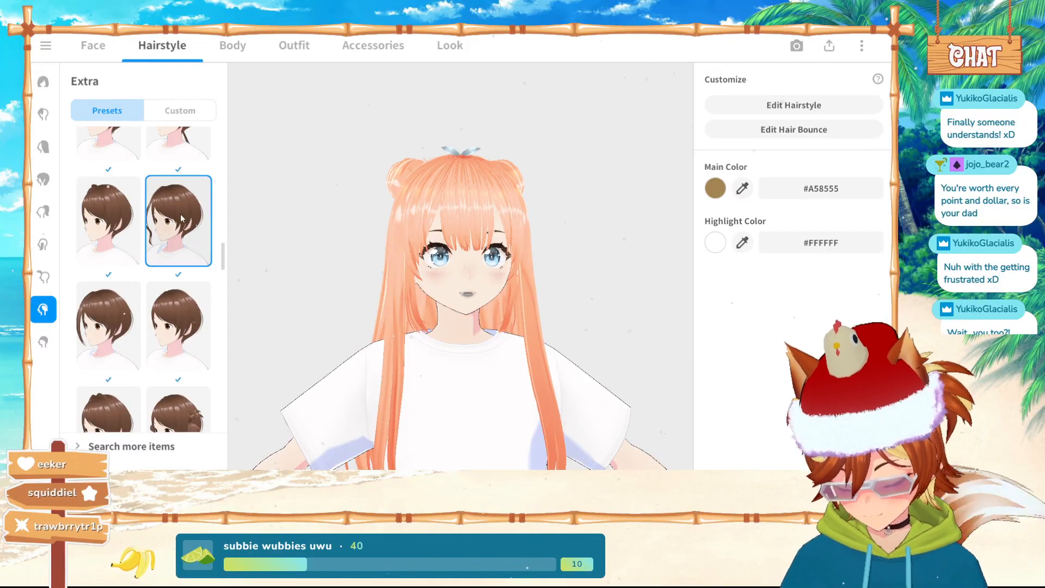
click(109, 224)
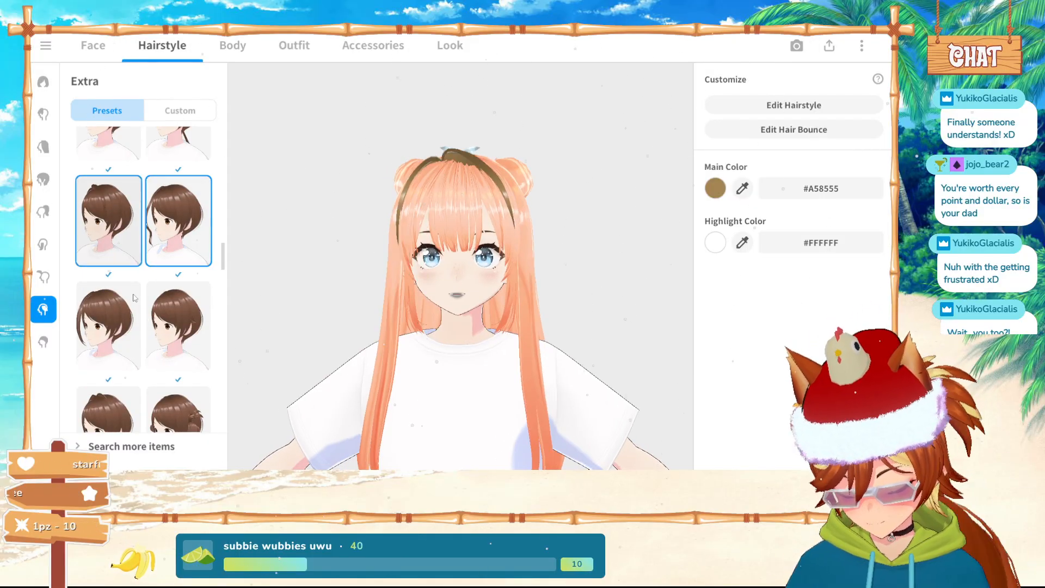
click(121, 332)
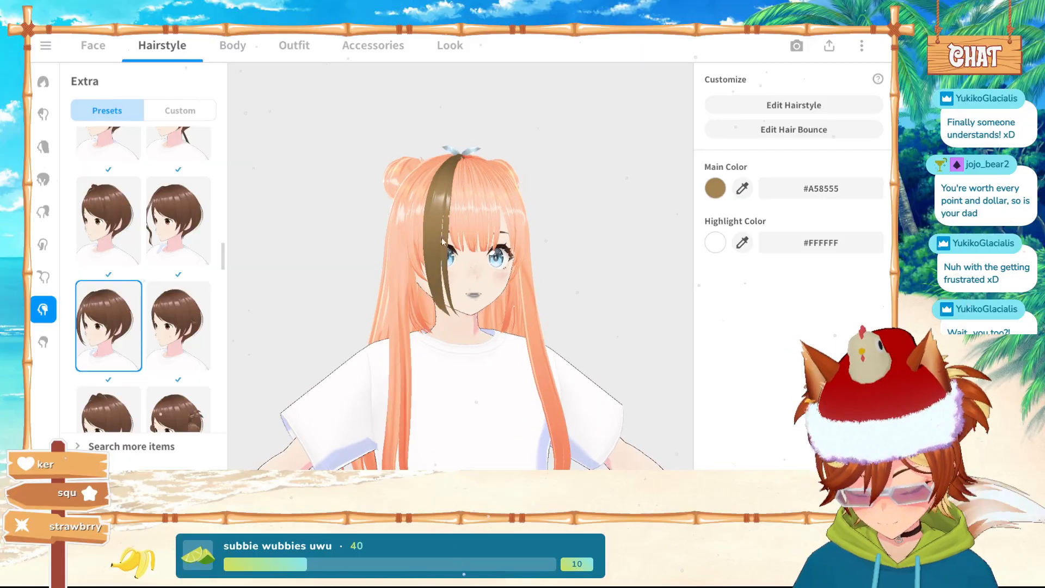
click(112, 228)
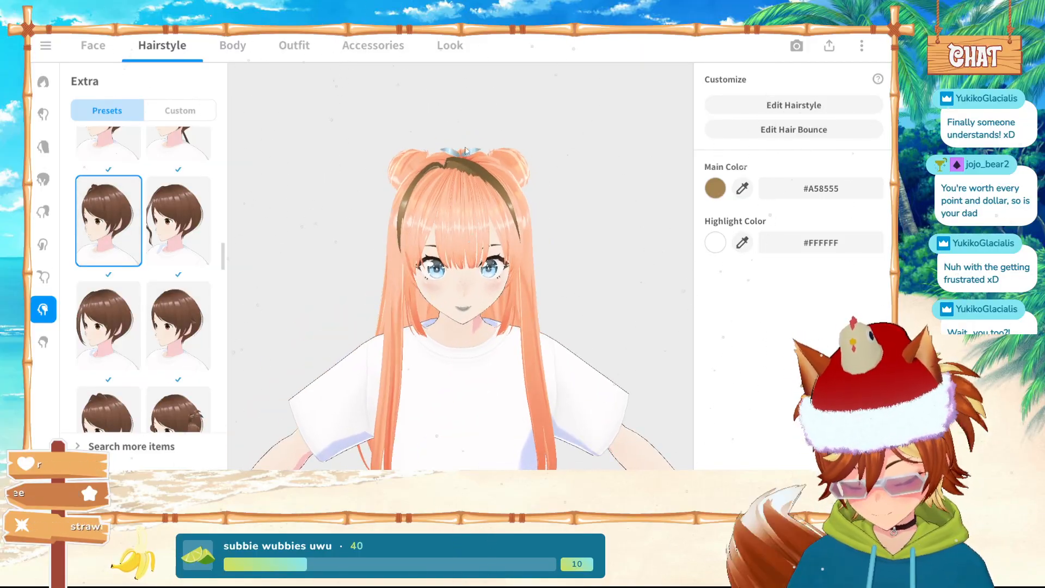
scroll(466, 177, up, 5)
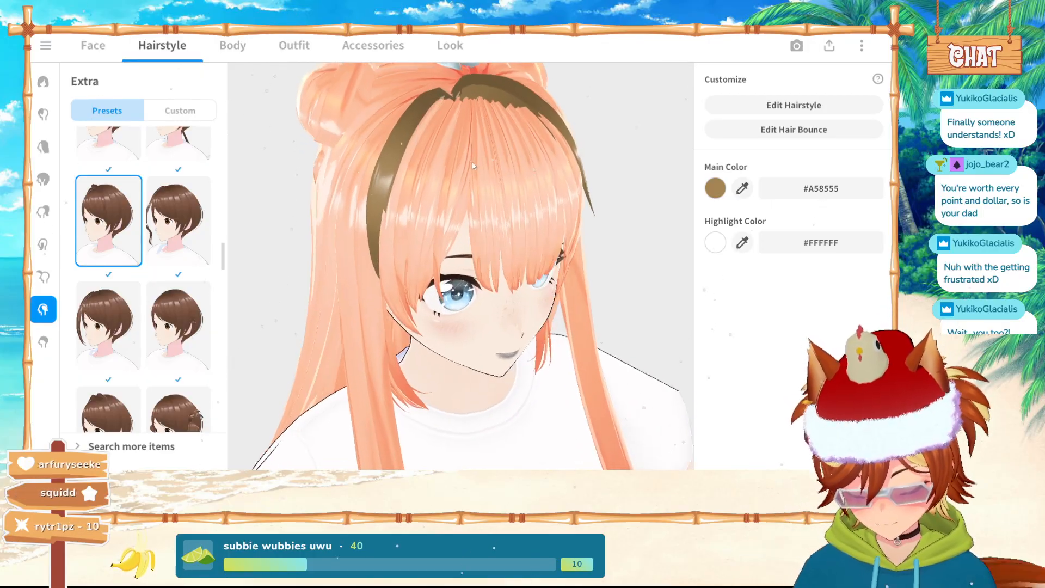
scroll(407, 198, down, 5)
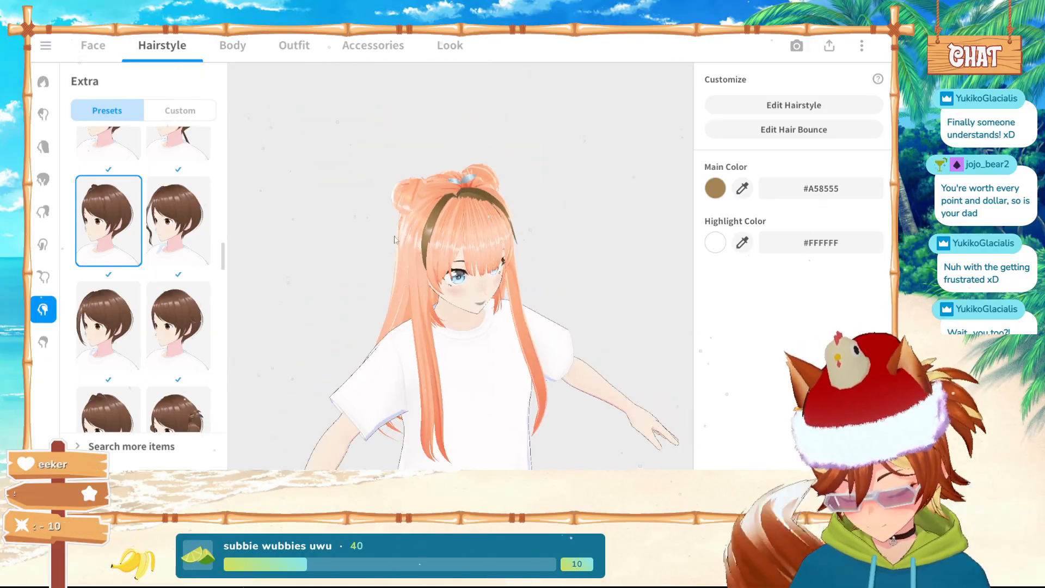
Apply the extra preset with two raised crown arches and assign the first, peach-orange material to all four of its hair groups
click(116, 366)
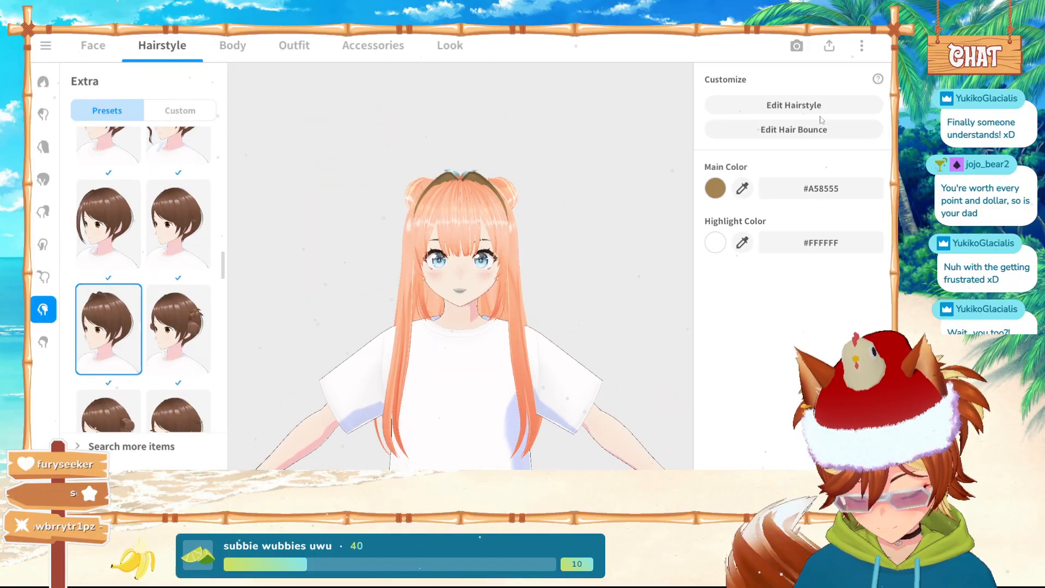
click(793, 109)
click(137, 201)
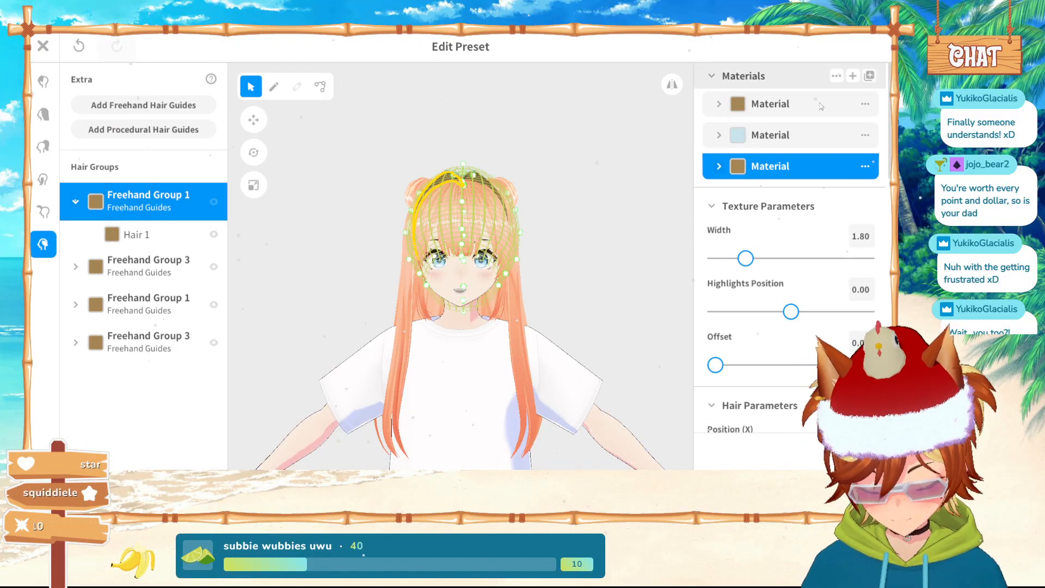
click(128, 267)
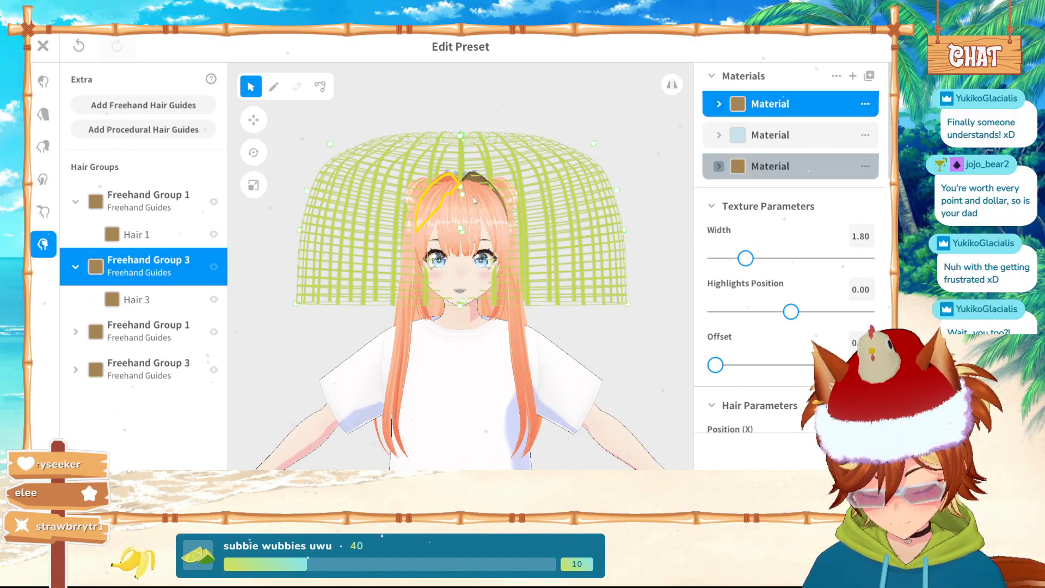
click(130, 342)
click(795, 104)
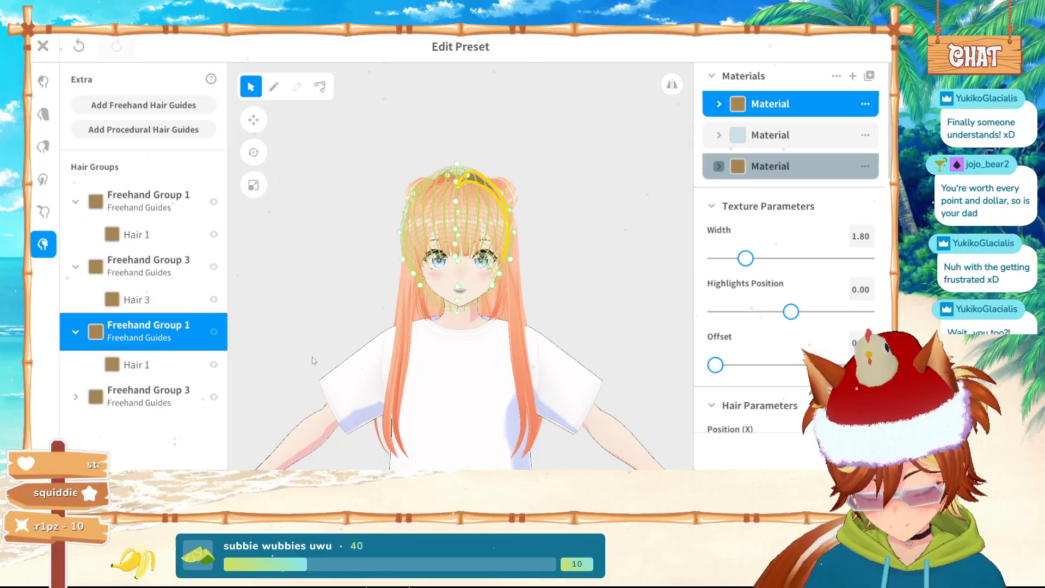
click(150, 394)
click(804, 109)
click(595, 158)
Inspect the recolored crown arches up close and view the texture of the first material
scroll(495, 143, up, 5)
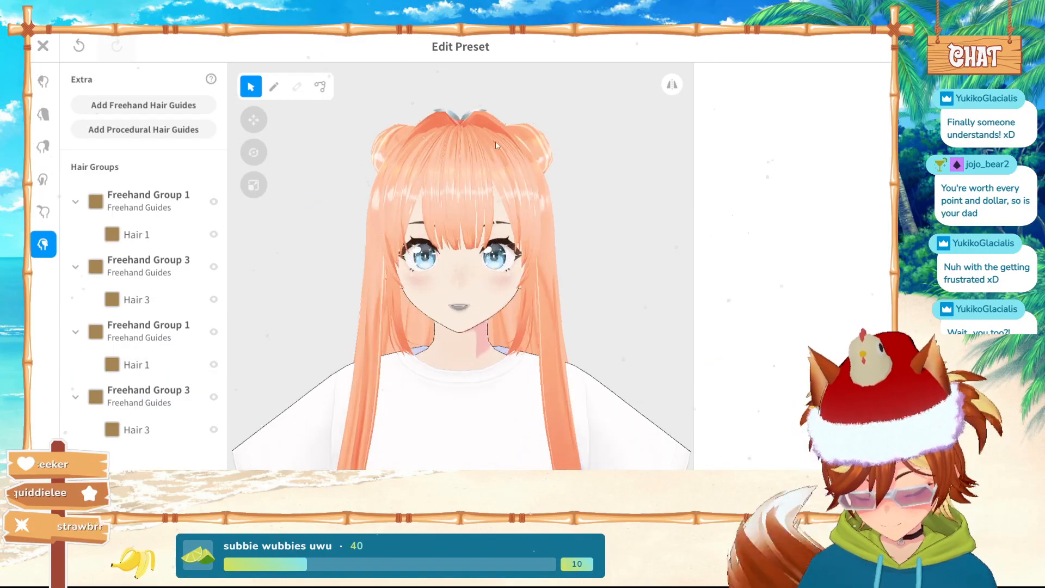
scroll(486, 152, up, 3)
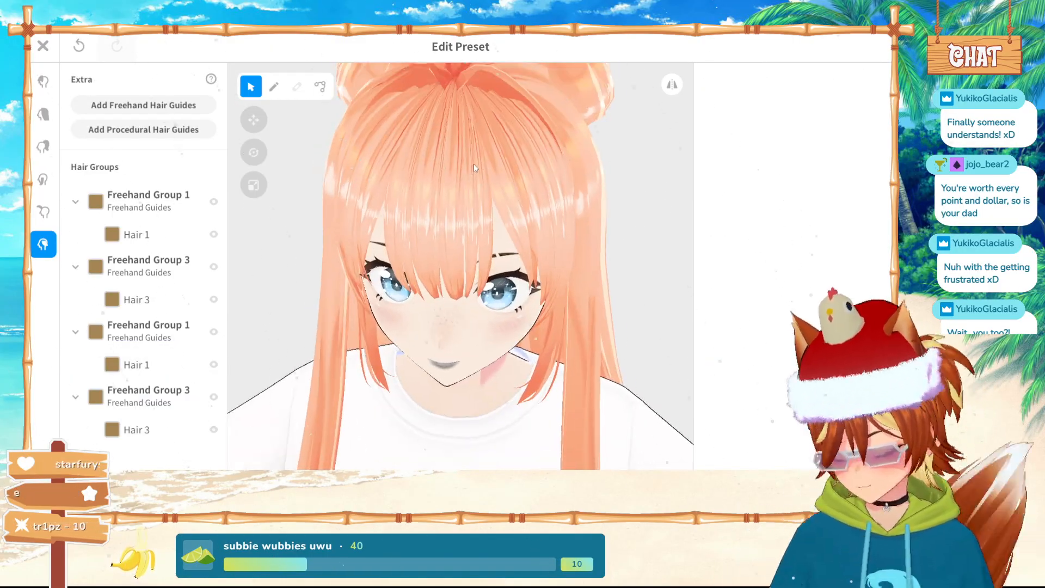
right_drag(494, 164, 536, 303)
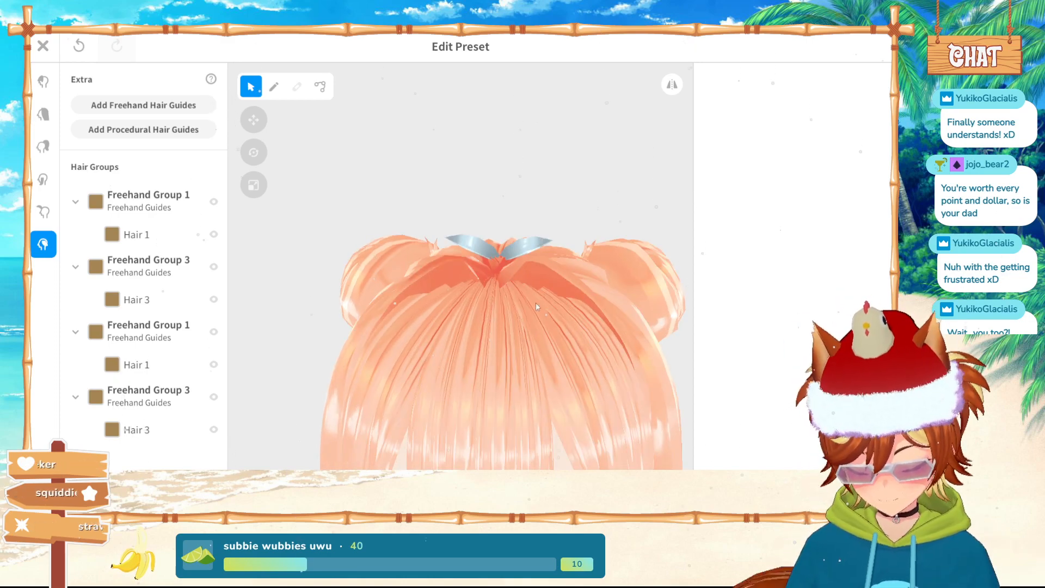
click(546, 288)
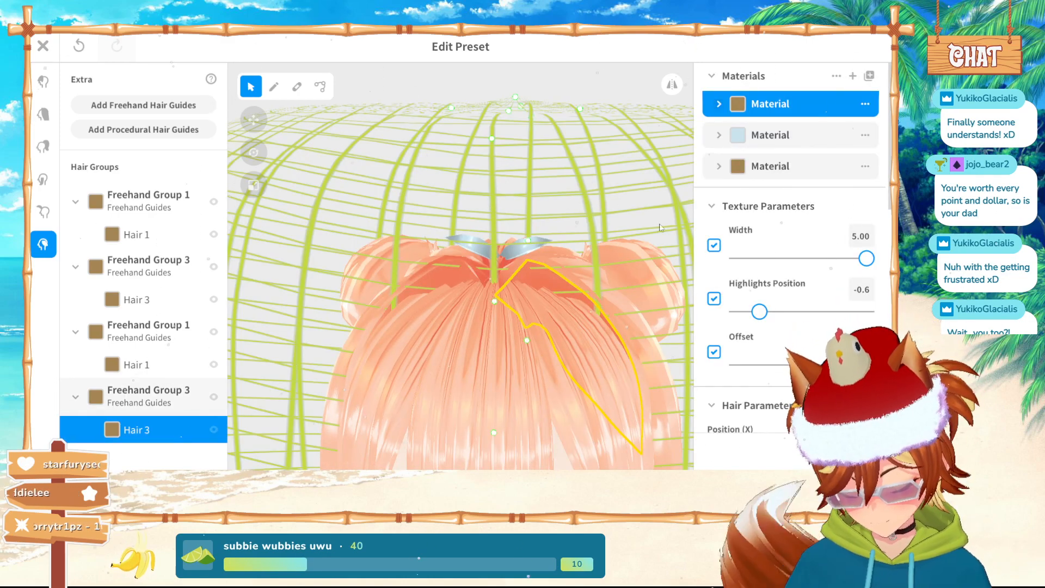
click(719, 103)
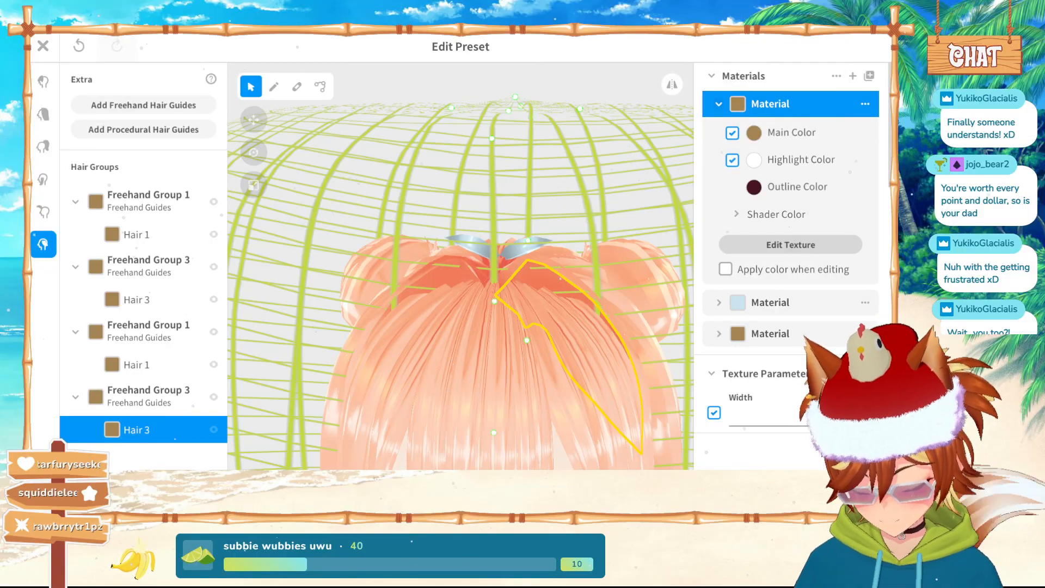
click(790, 244)
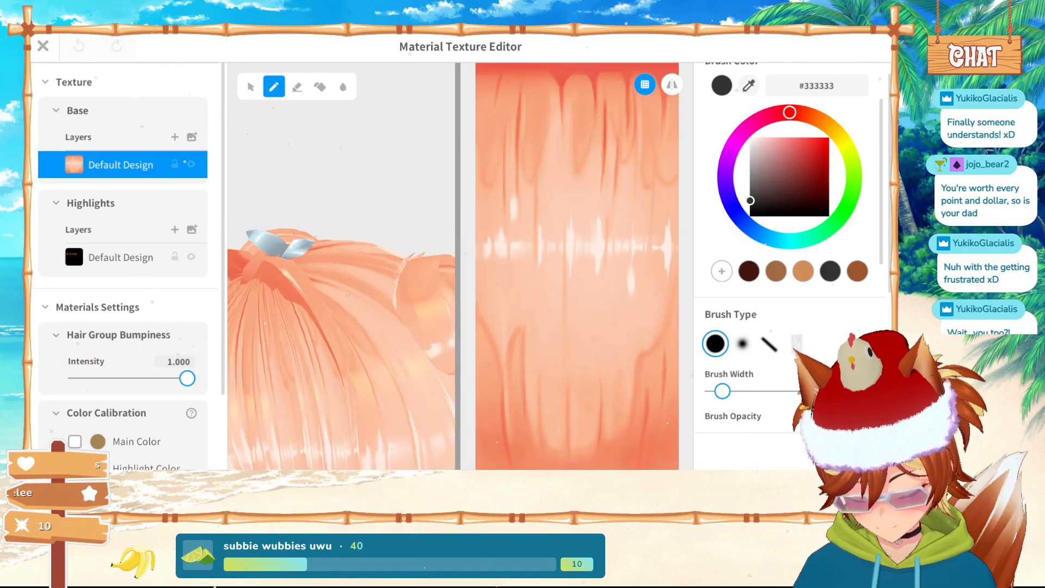
click(44, 46)
Try raising the last Freehand Group 3 above the crown, then undo the move
click(152, 405)
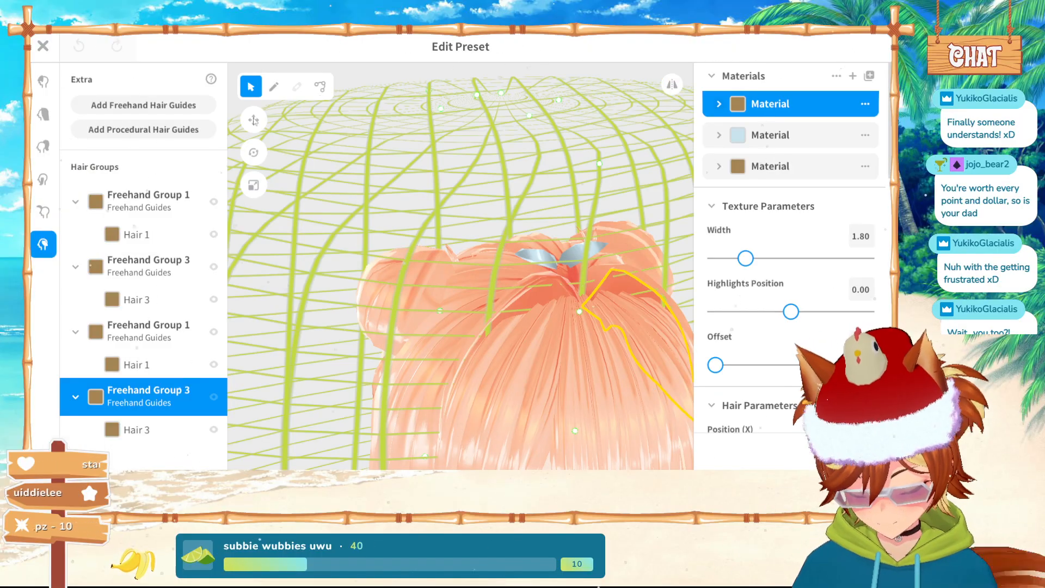
click(254, 119)
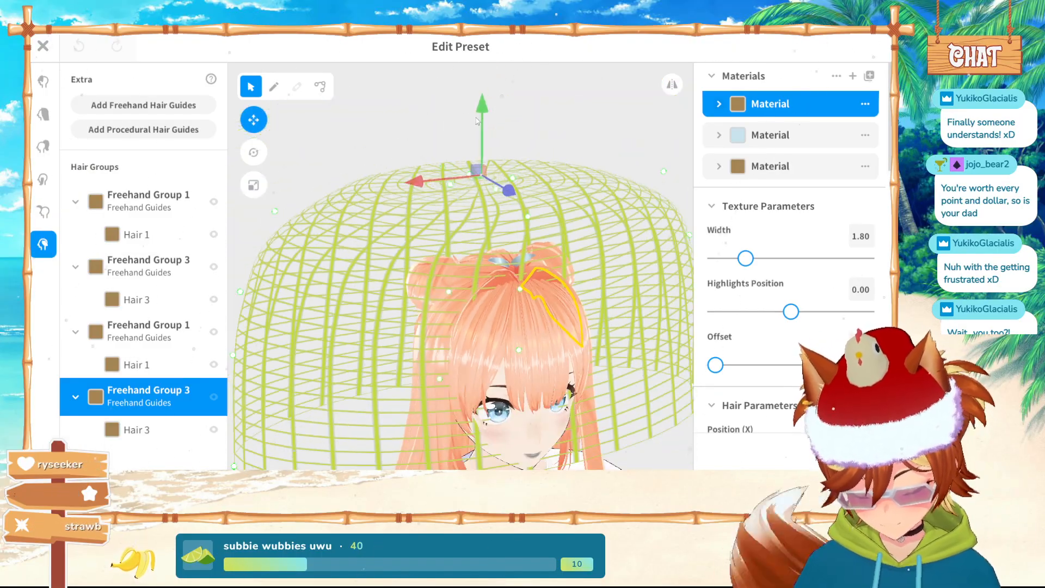
drag(481, 113, 482, 71)
click(624, 130)
right_drag(576, 218, 544, 250)
key(ctrl+z)
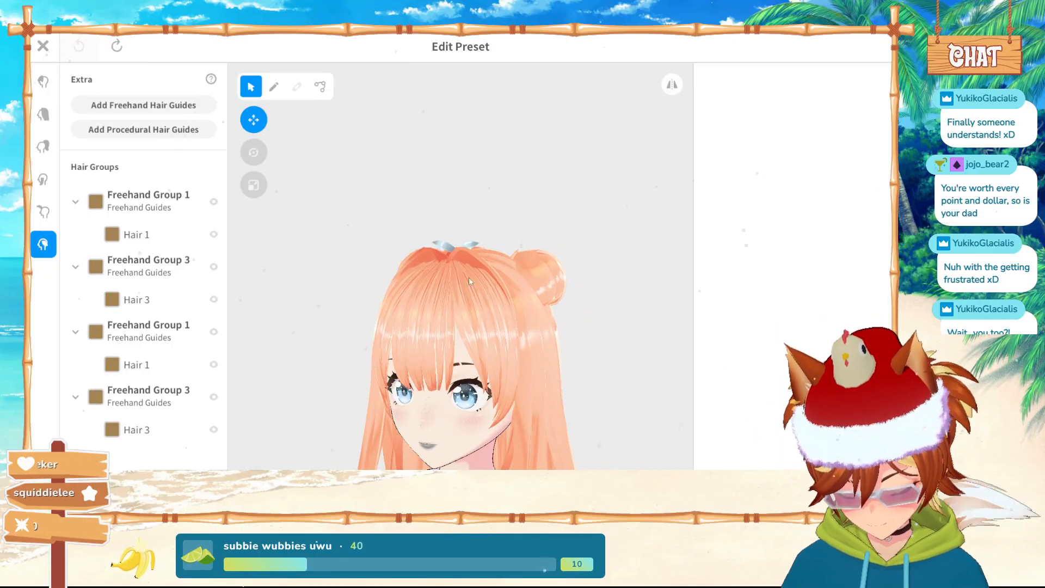
Check the crown arches from several angles and save the edited piece as a custom extra item
right_drag(470, 275, 487, 279)
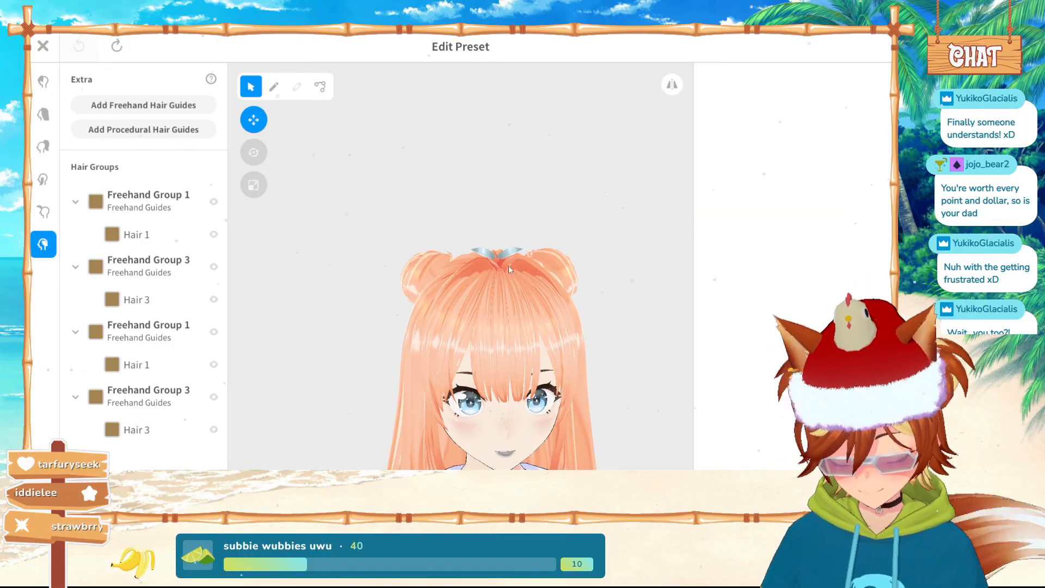
right_drag(512, 278, 504, 314)
scroll(504, 301, down, 4)
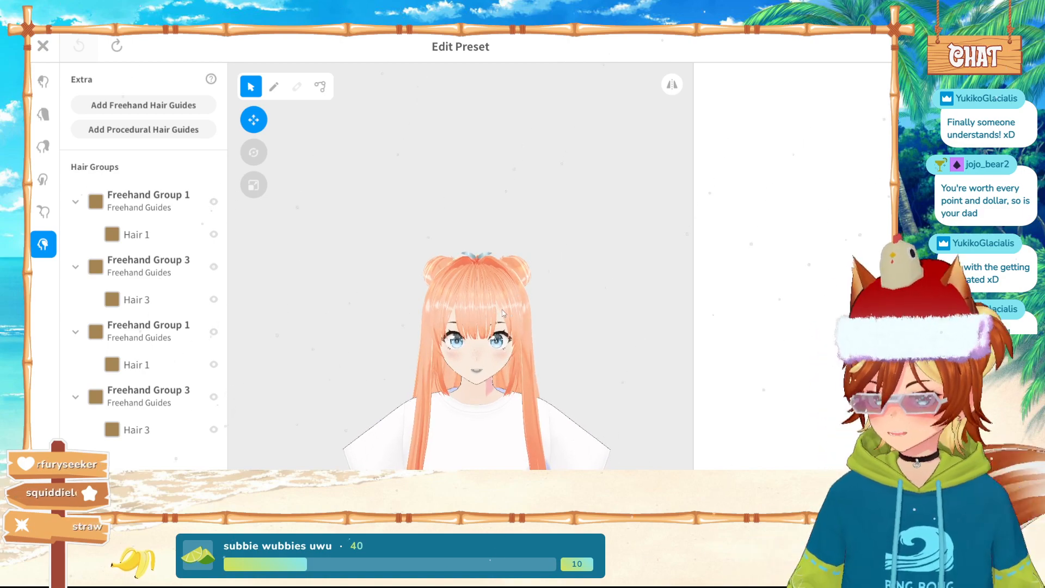
scroll(501, 313, up, 3)
scroll(501, 313, up, 5)
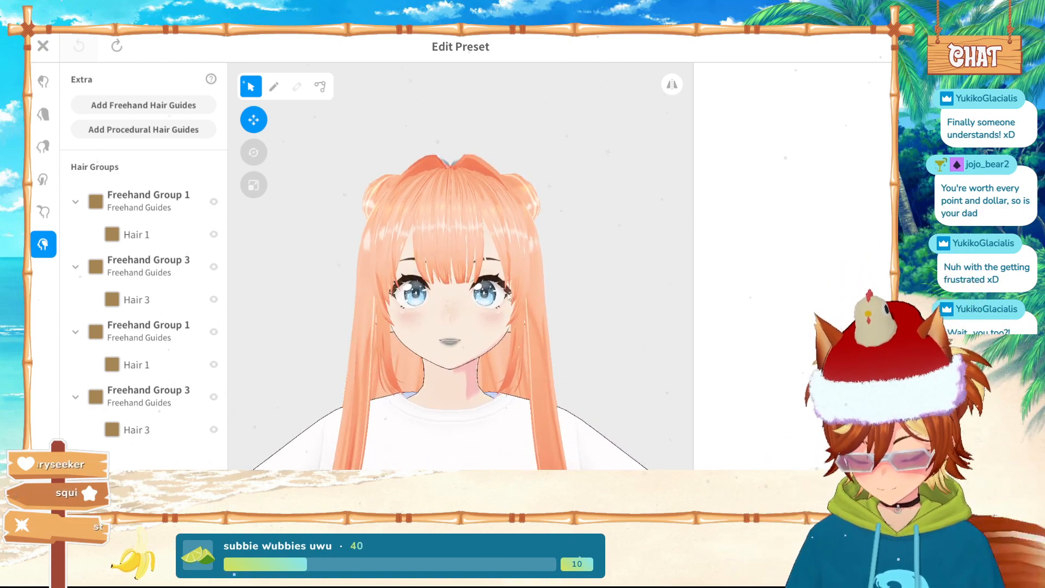
right_drag(508, 297, 528, 291)
right_drag(426, 283, 238, 174)
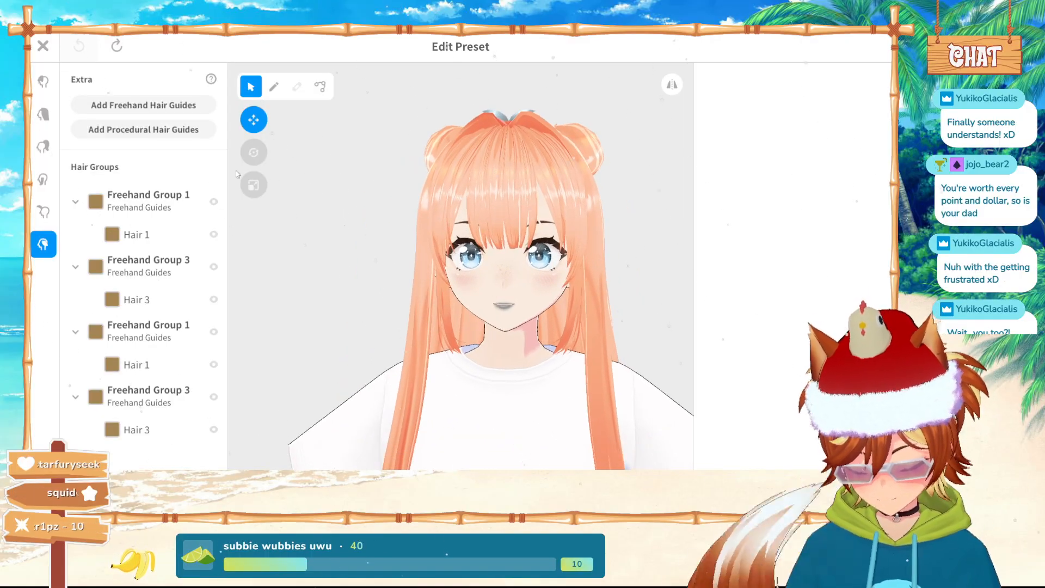
click(43, 46)
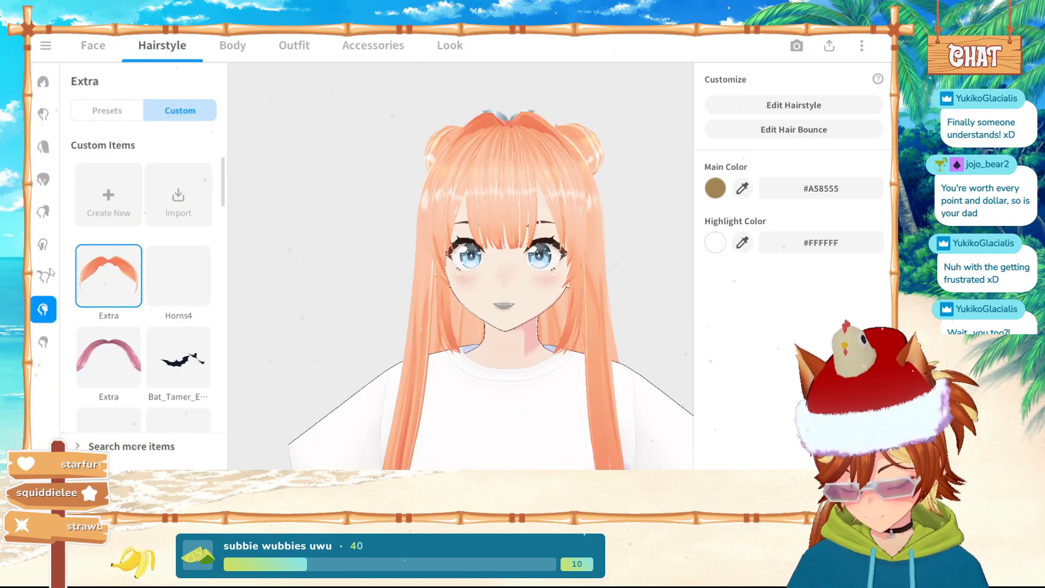
right_drag(316, 260, 223, 95)
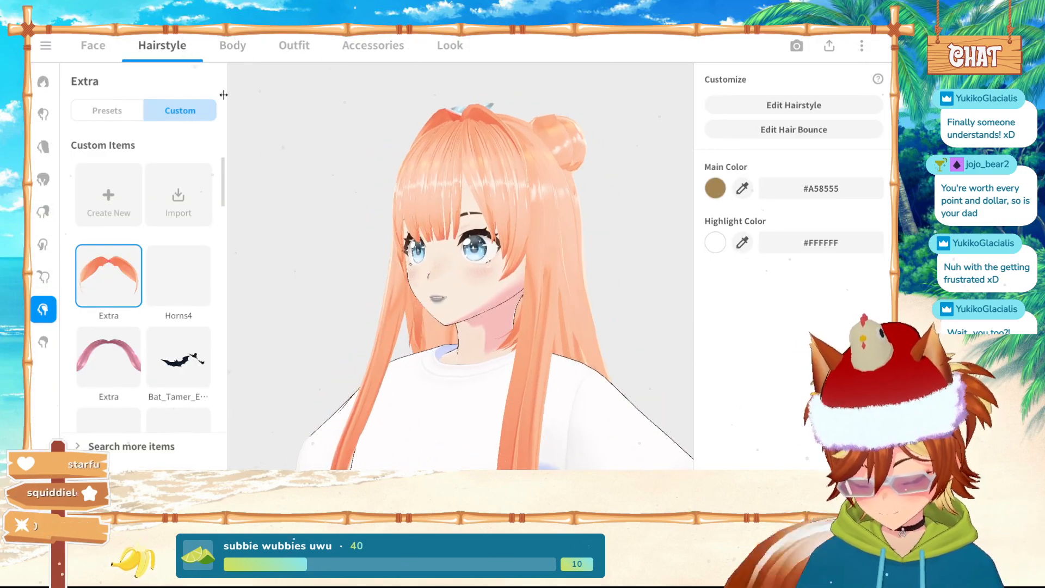
Open the whole outfit sets and try the pink plaid school uniform and the sailor top with black shorts
click(237, 54)
click(294, 45)
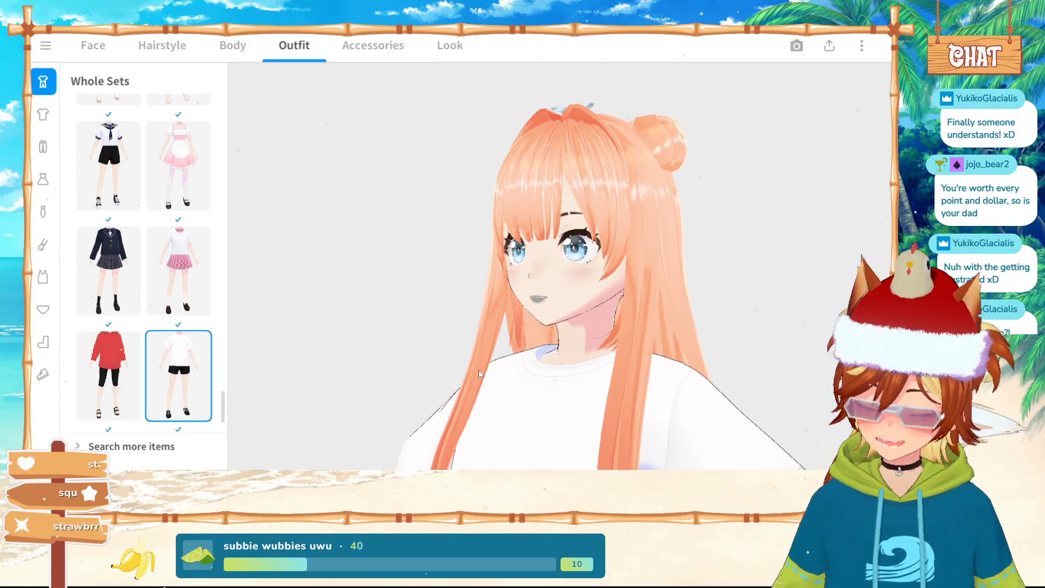
click(184, 283)
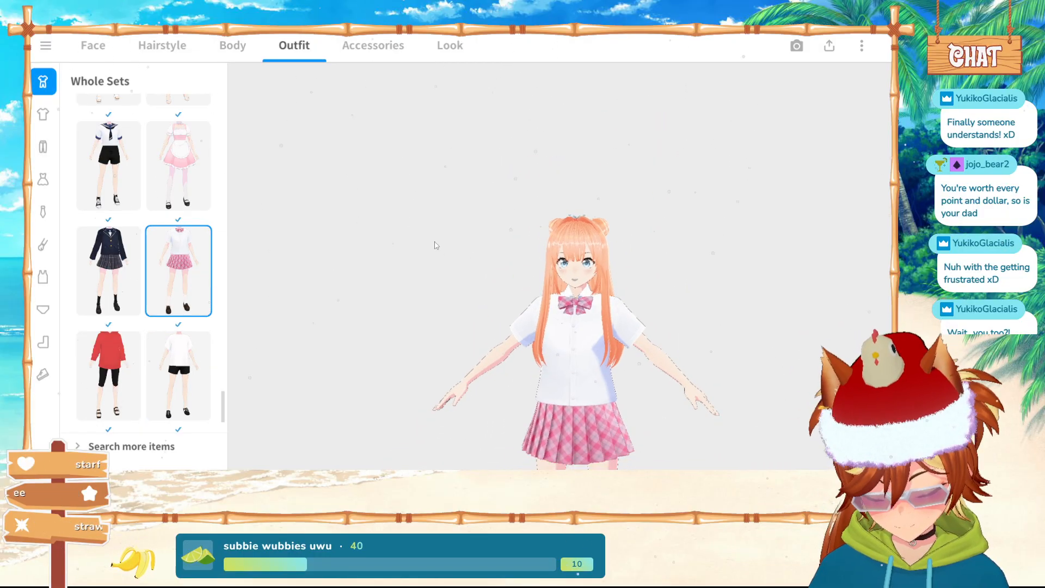
scroll(567, 306, up, 5)
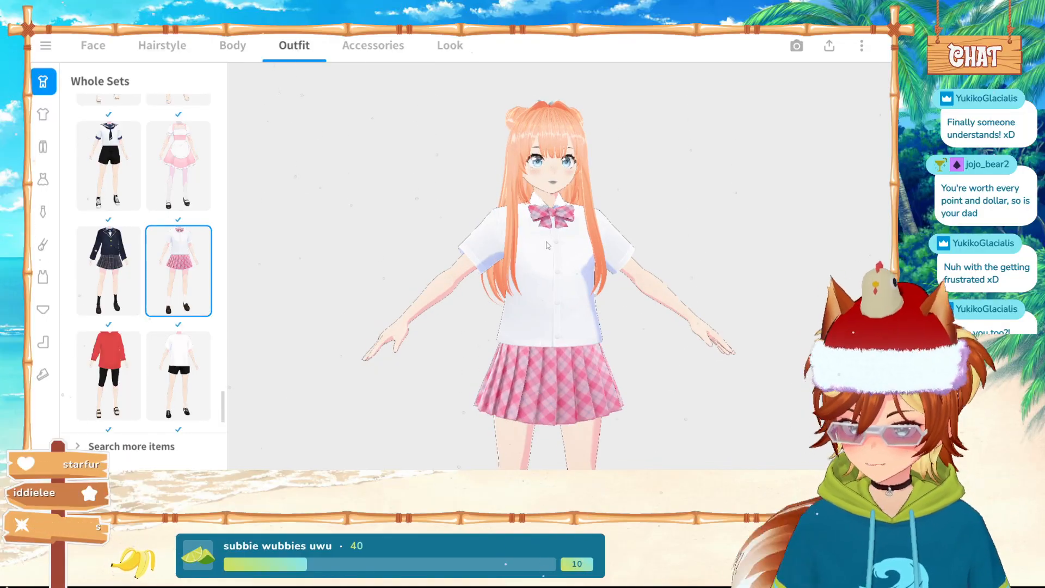
click(102, 206)
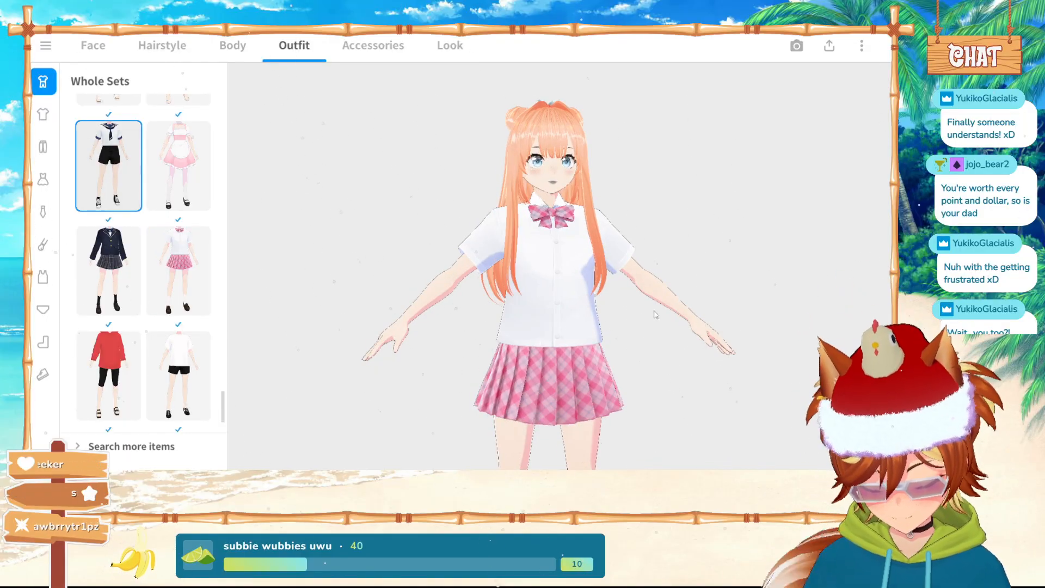
drag(655, 314, 562, 326)
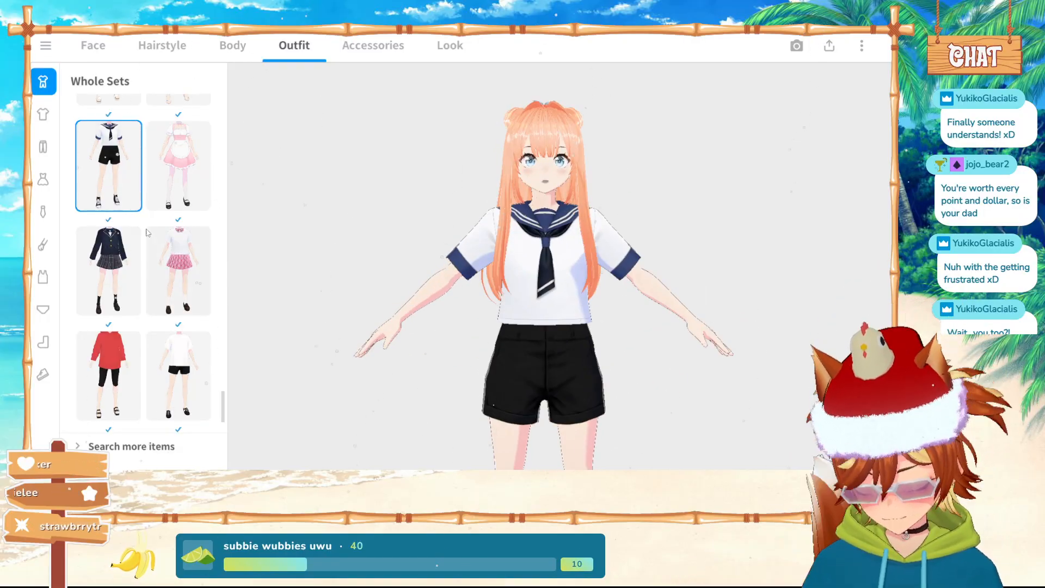
Try the pink maid dress and denim-shirt dress sets, then choose the patterned shirt with denim shorts
scroll(147, 233, up, 2)
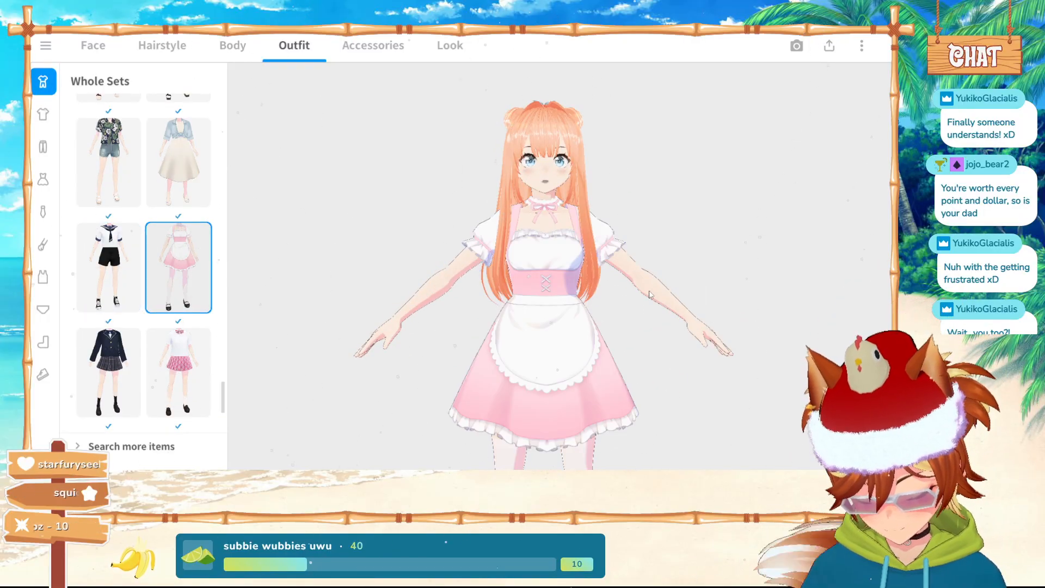
click(167, 165)
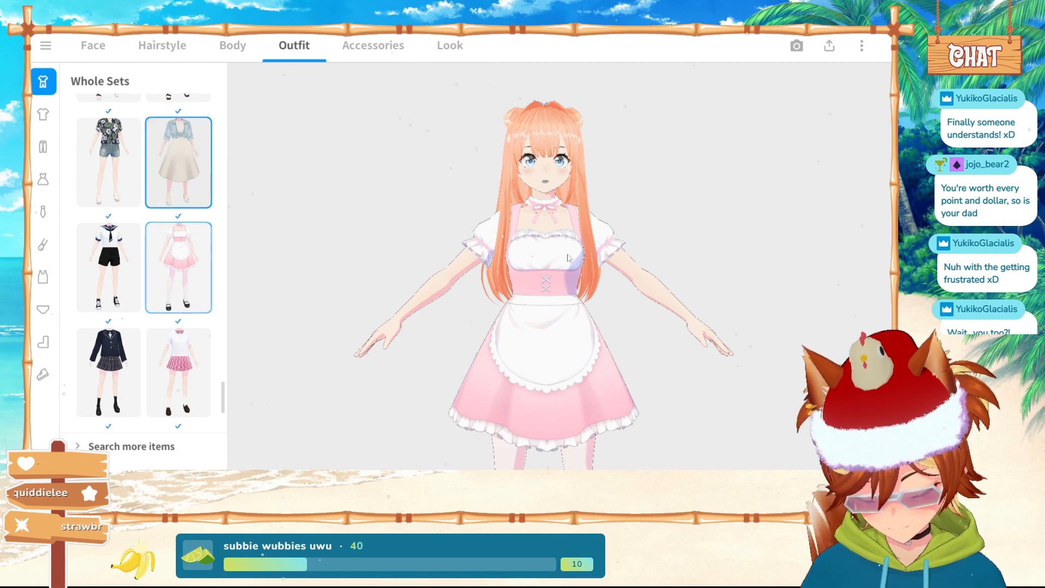
right_drag(616, 287, 707, 261)
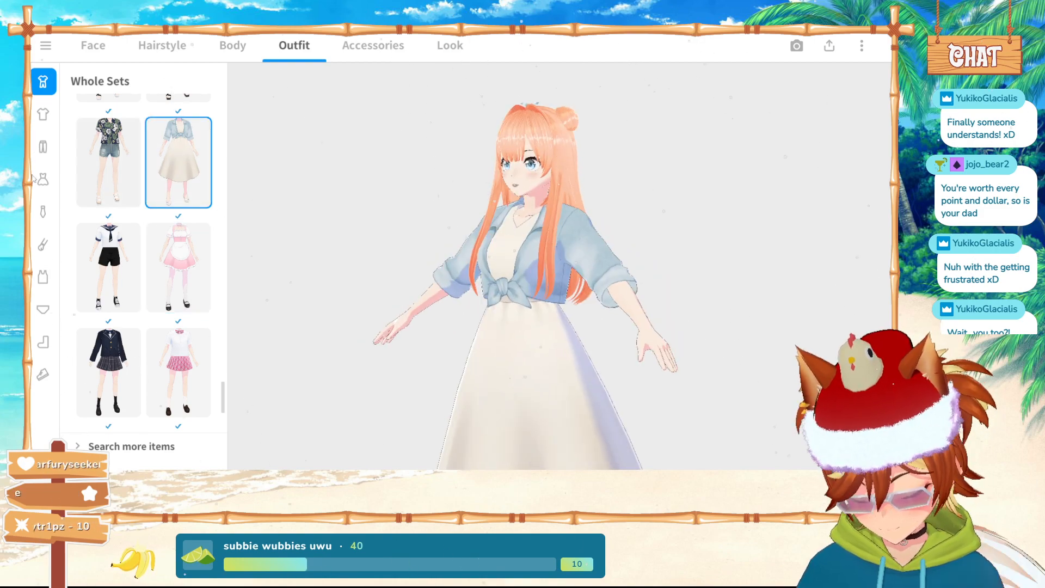
scroll(132, 257, up, 4)
click(126, 354)
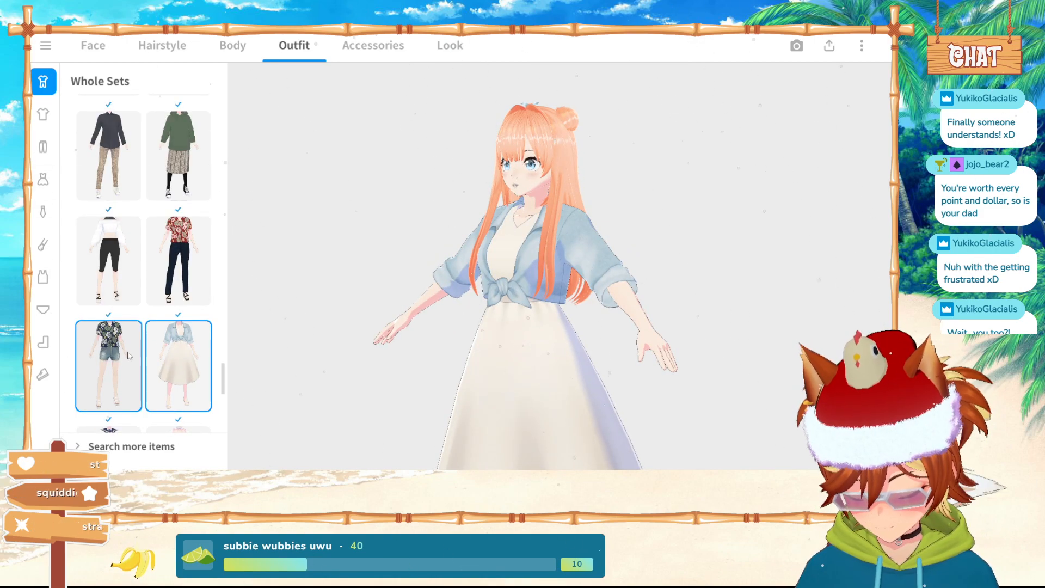
Try the dark button-up shirt with checked trousers, then the white-shirt school uniform with the pink plaid skirt
right_drag(478, 258, 381, 279)
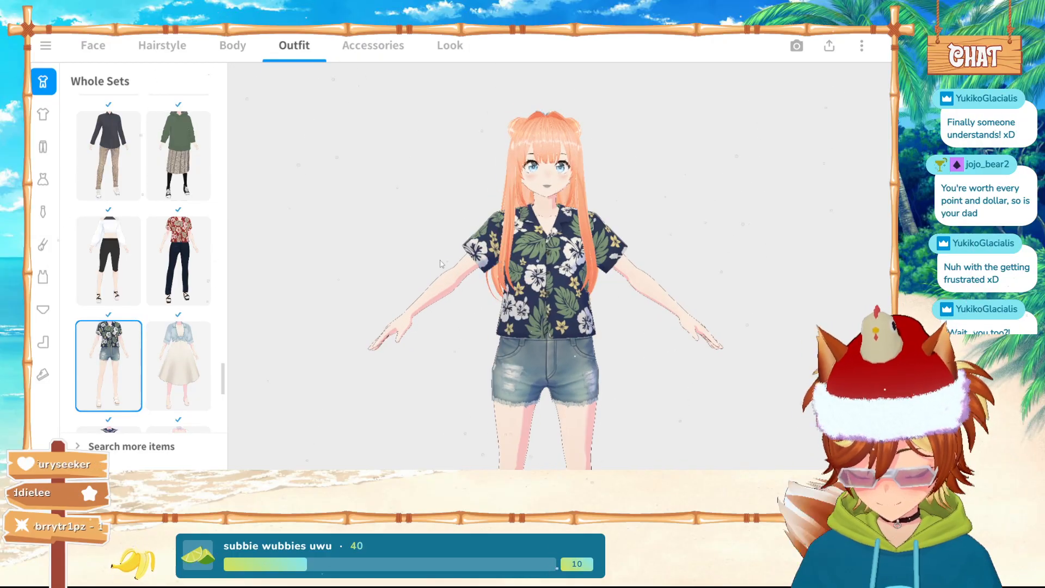
scroll(140, 306, up, 2)
click(116, 274)
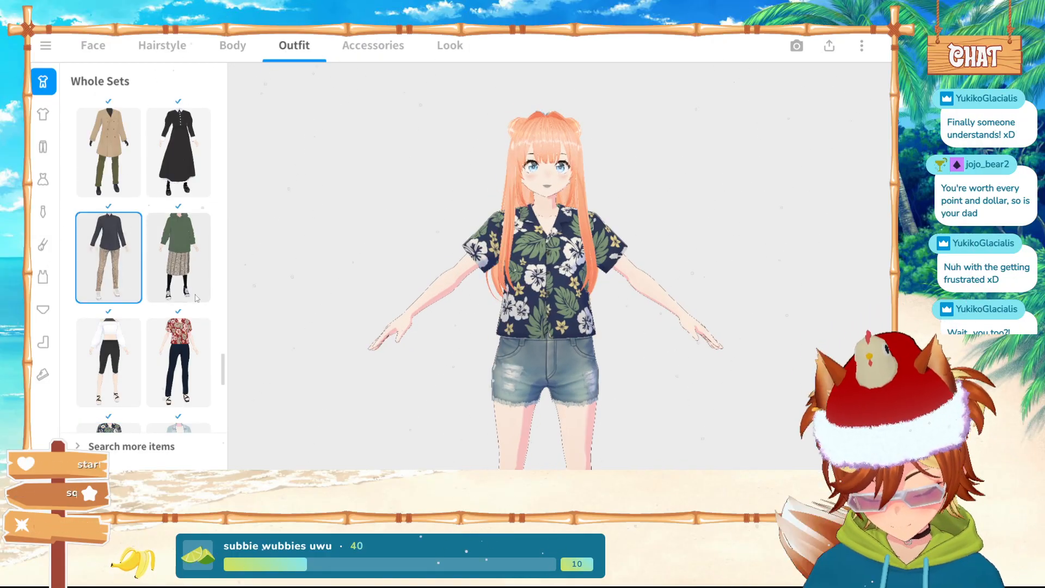
scroll(197, 297, down, 8)
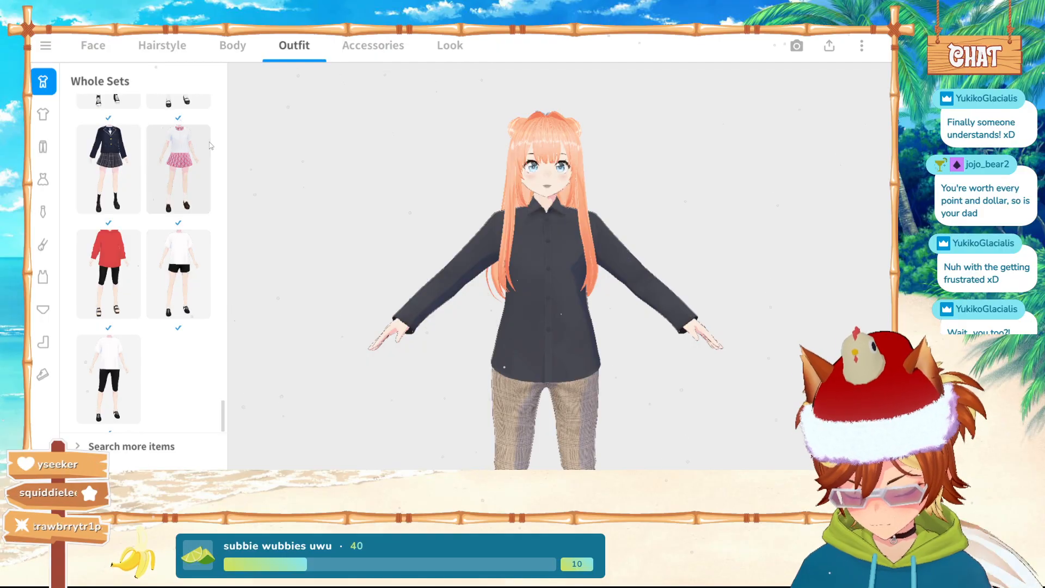
click(203, 157)
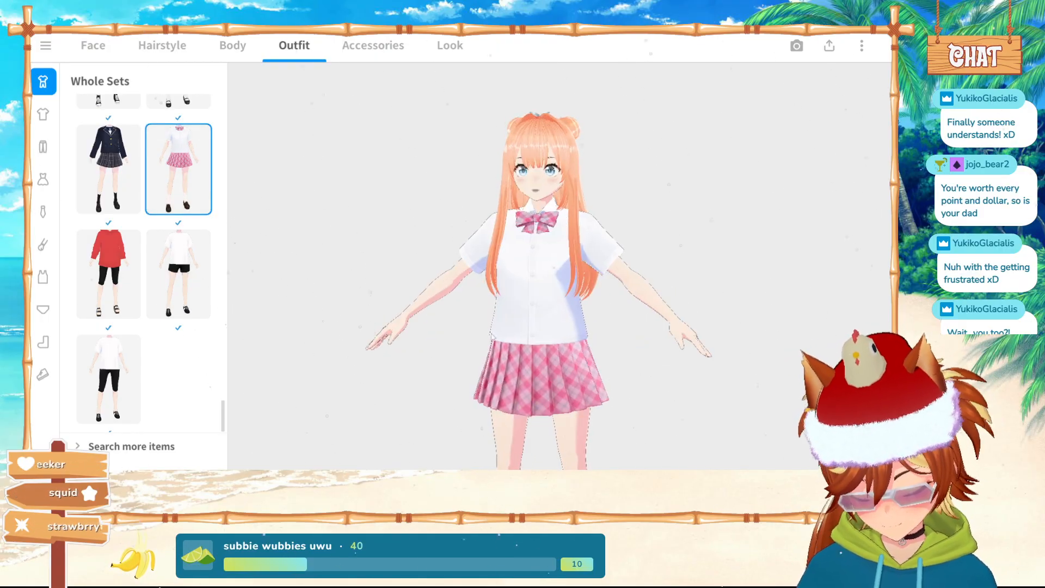
Try the white-shirt uniform with brown plaid skirt, then the grey cardigan uniform with bow and plaid skirt
scroll(73, 145, up, 15)
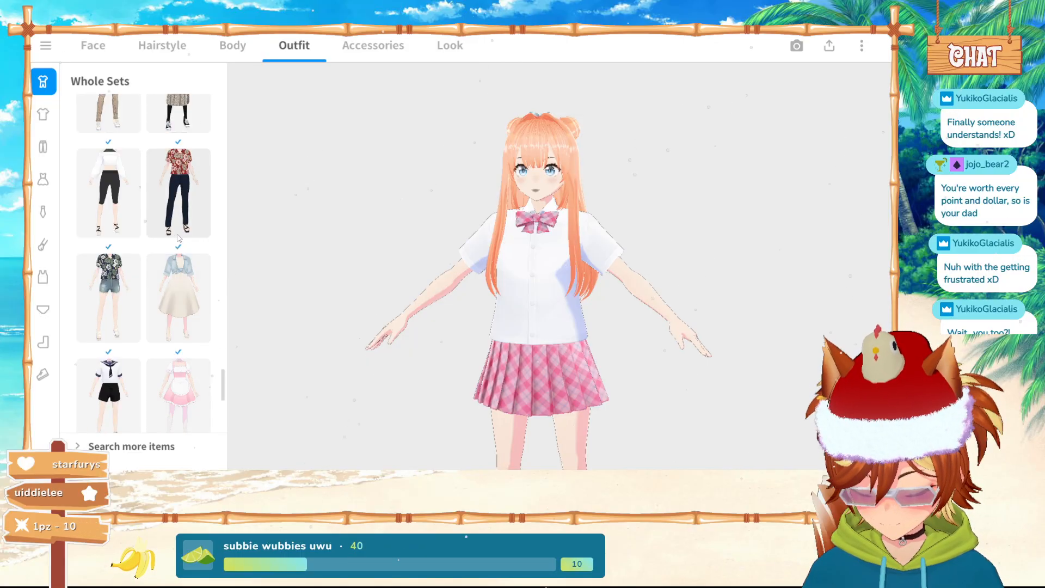
scroll(177, 218, up, 8)
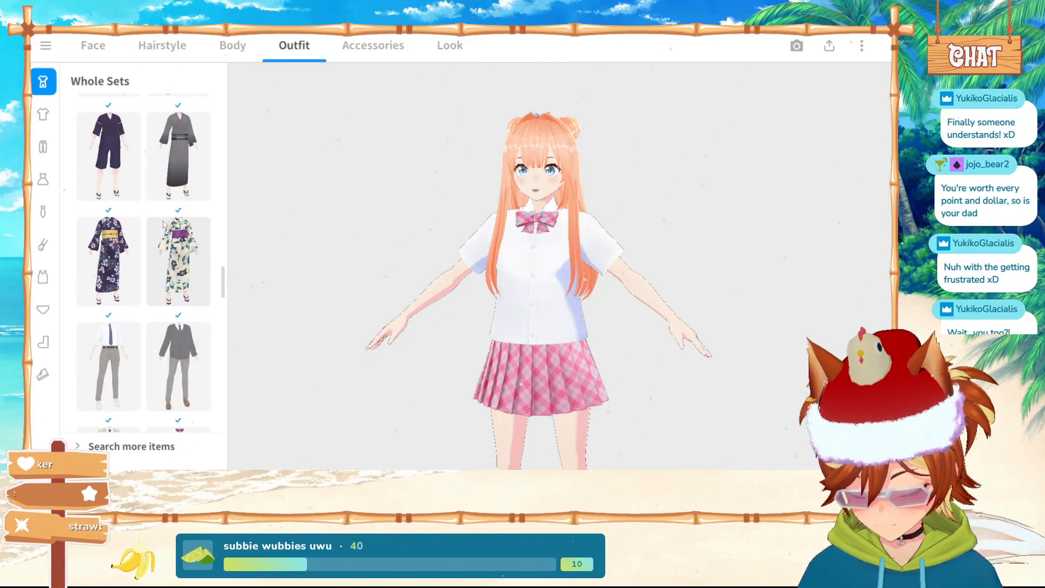
scroll(184, 187, down, 5)
click(184, 187)
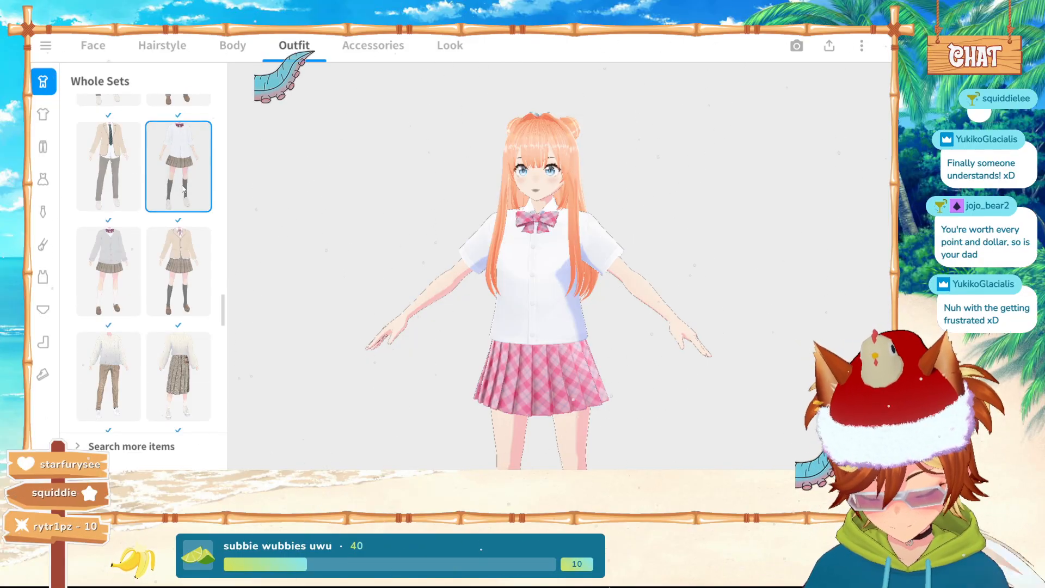
click(108, 271)
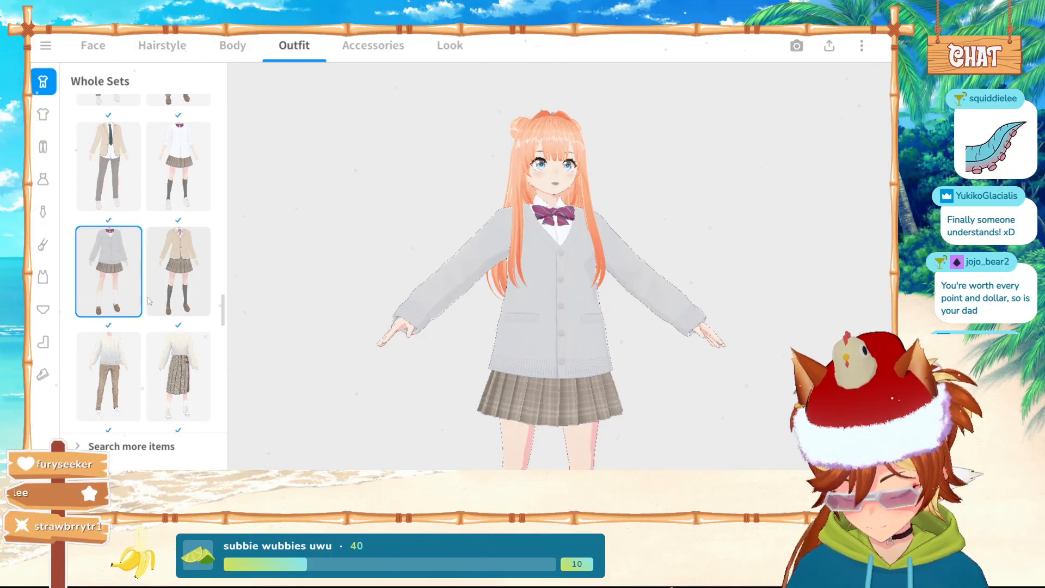
Try the black maid dress with white ruffles, then the sleeveless frilly white blouse with the black skirt
scroll(148, 300, up, 10)
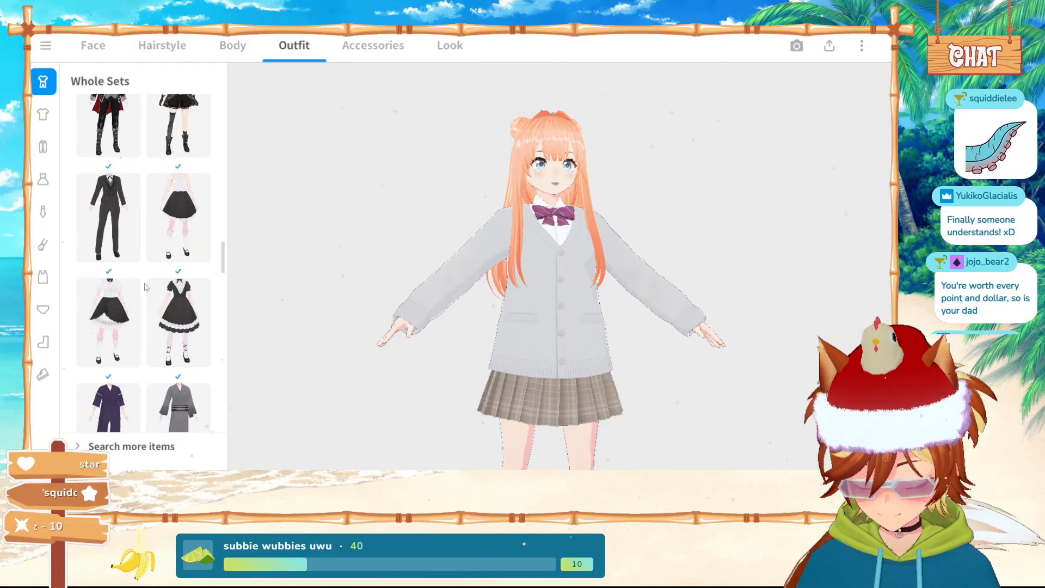
scroll(146, 287, up, 3)
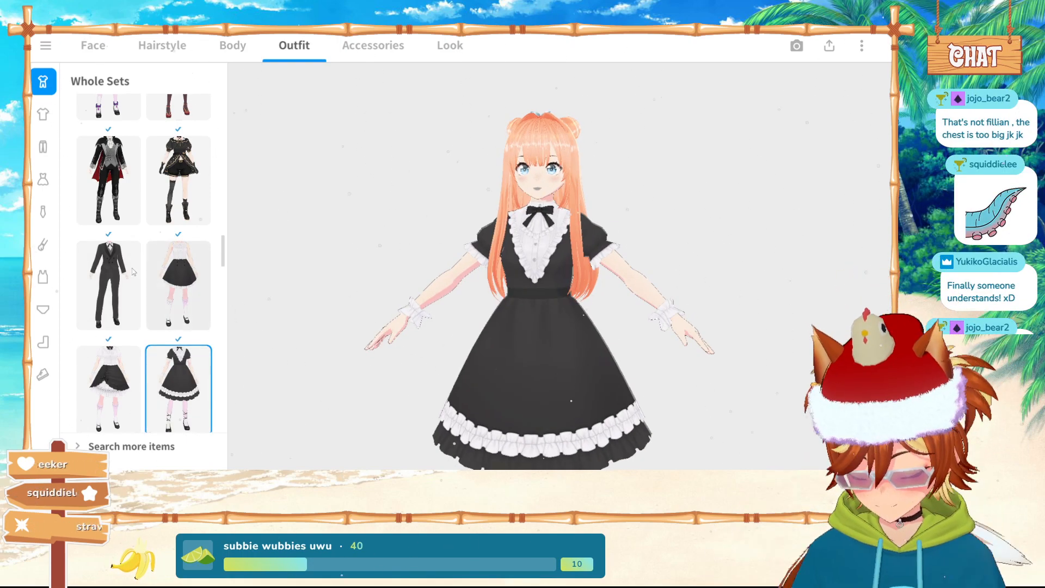
scroll(192, 243, up, 2)
scroll(192, 242, down, 3)
click(191, 245)
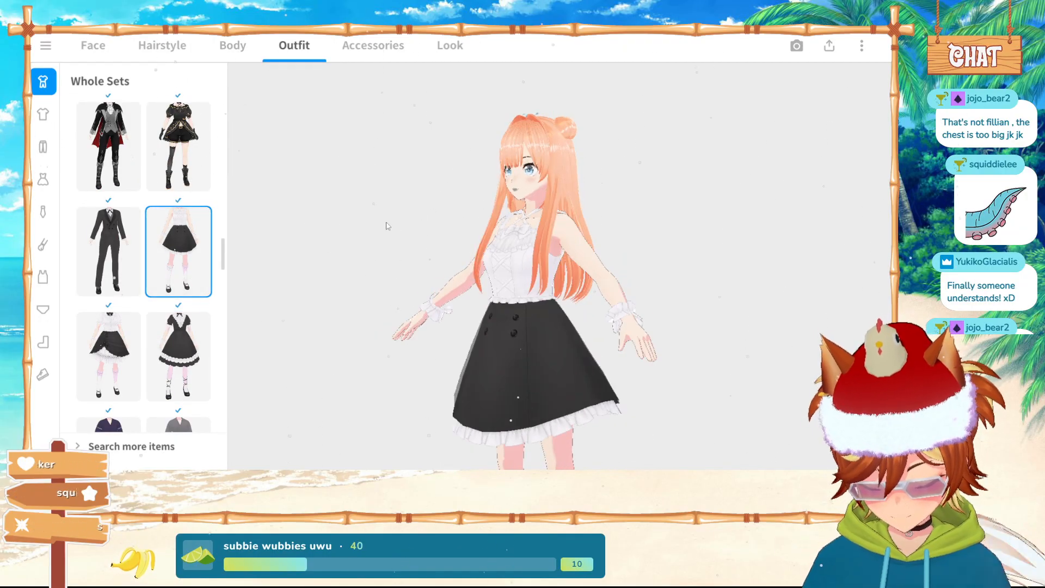
Try the pink embroidered two-piece set with lace cuffs, then the pale pink off-shoulder dress
scroll(171, 253, up, 5)
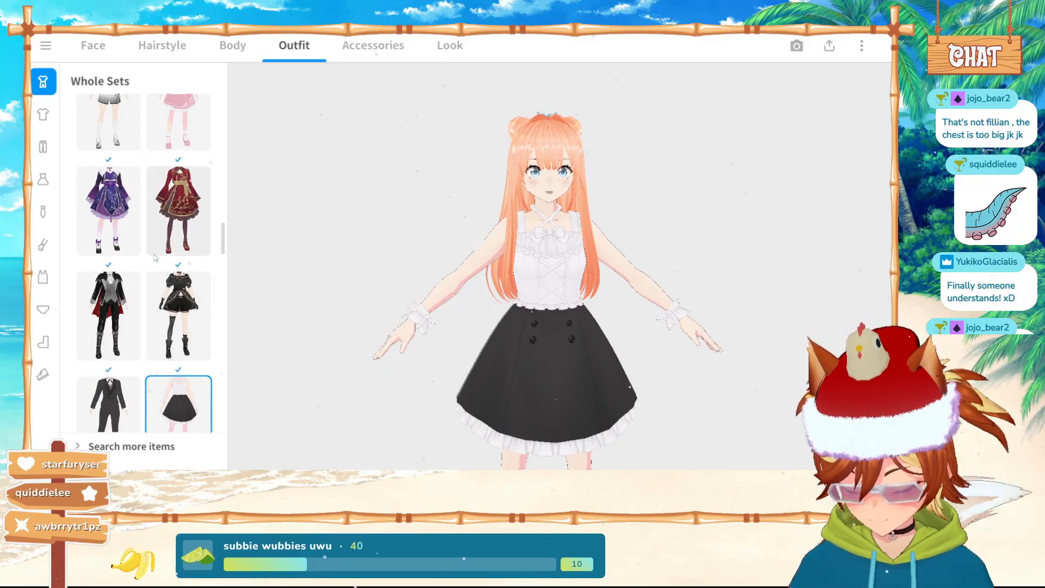
click(162, 266)
scroll(162, 266, up, 5)
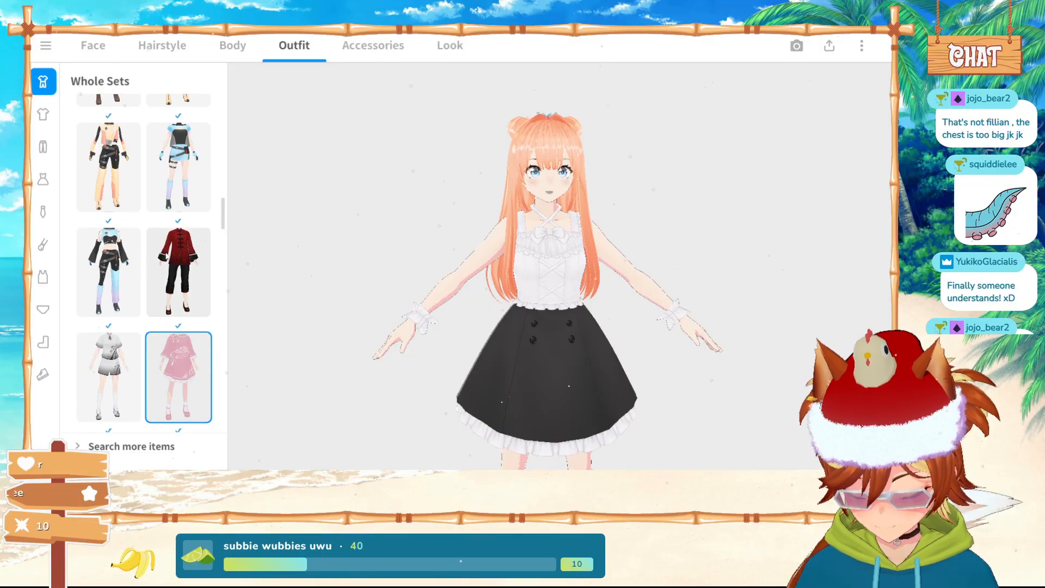
scroll(181, 239, up, 1)
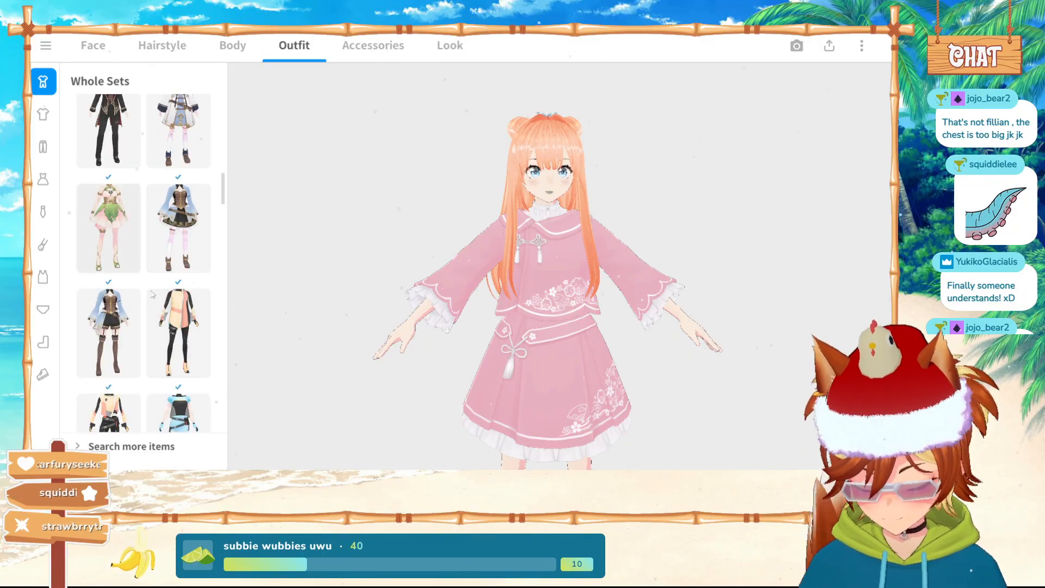
scroll(161, 299, up, 3)
scroll(137, 349, up, 5)
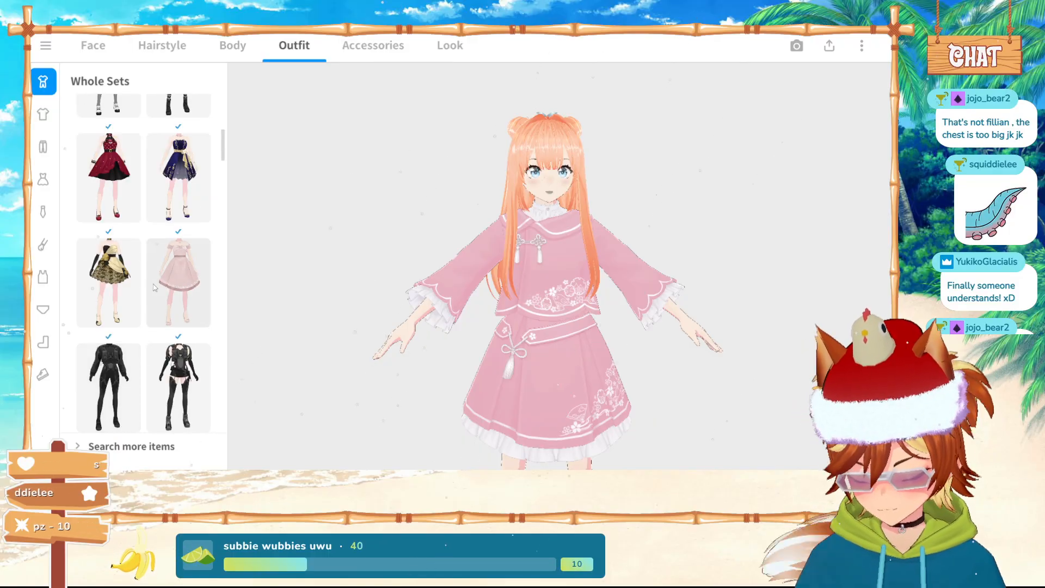
click(167, 290)
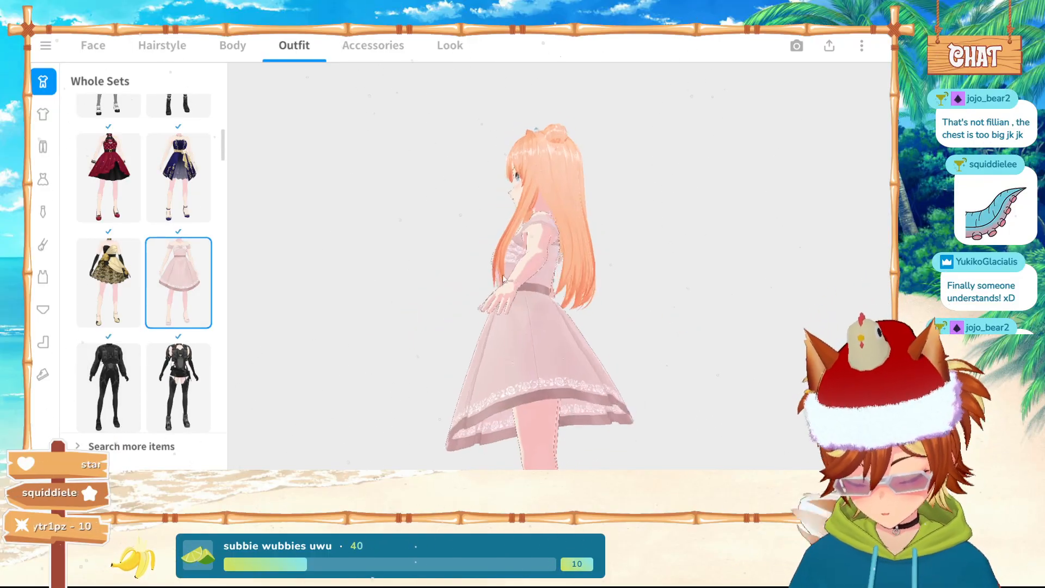
Dress the avatar in the pink donut-themed dress with the bow and frilled hem
scroll(171, 217, up, 3)
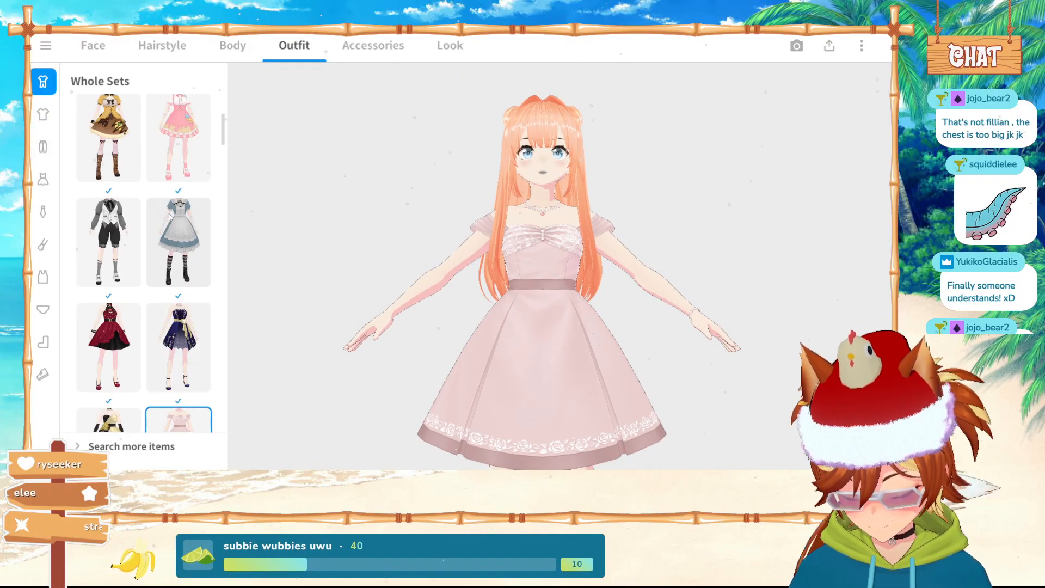
scroll(171, 217, up, 2)
scroll(171, 217, down, 1)
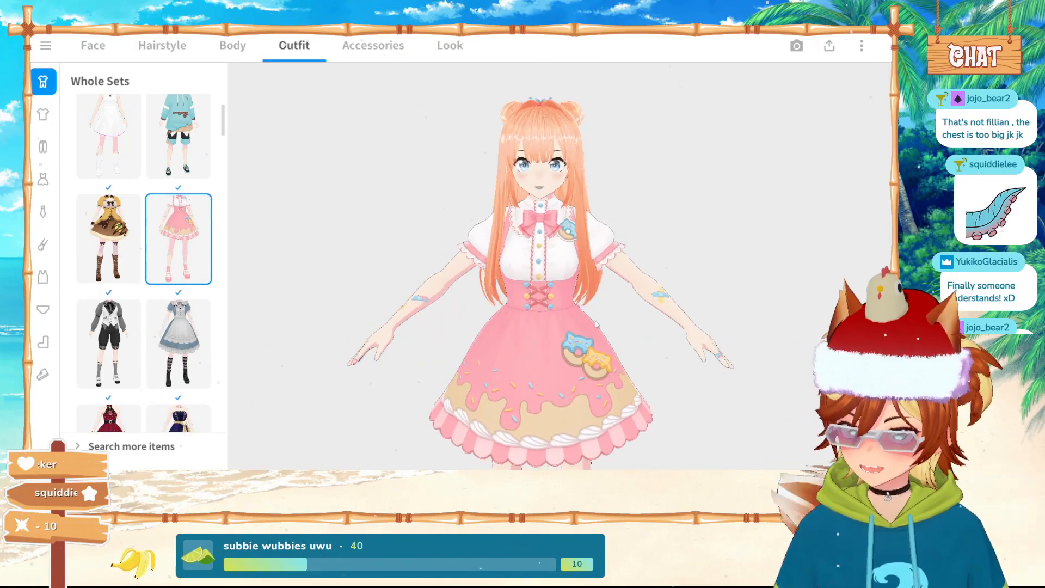
scroll(154, 306, up, 2)
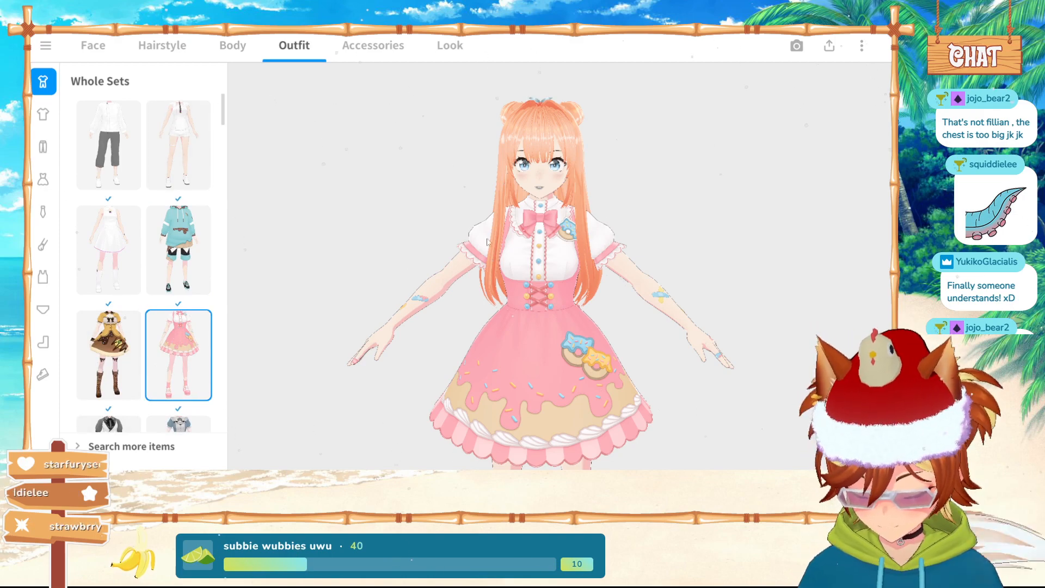
Open the body settings, set the base skin colour to #FFE6CF and select its hex code for reuse
click(226, 48)
click(719, 190)
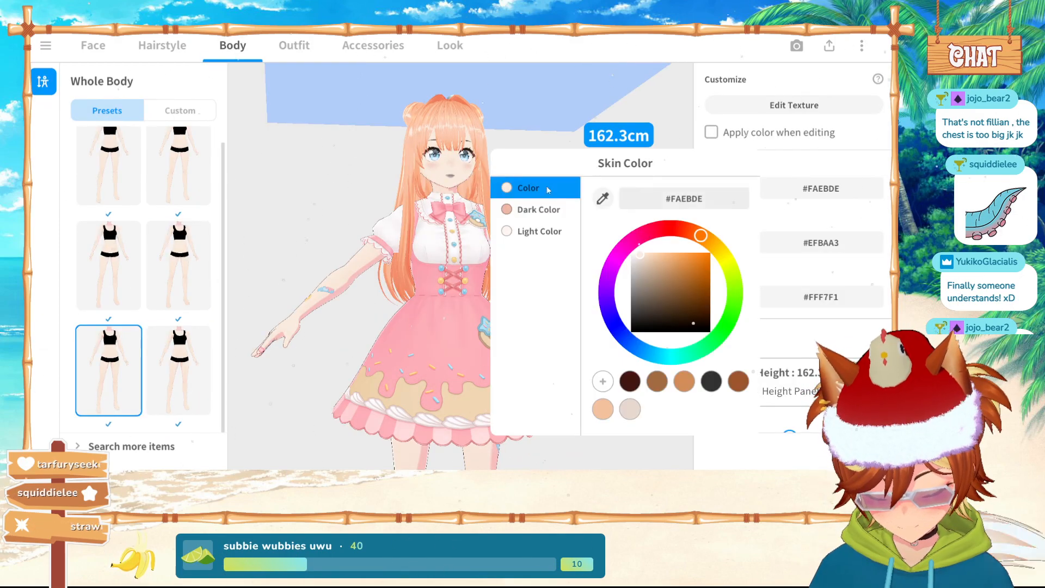
click(455, 157)
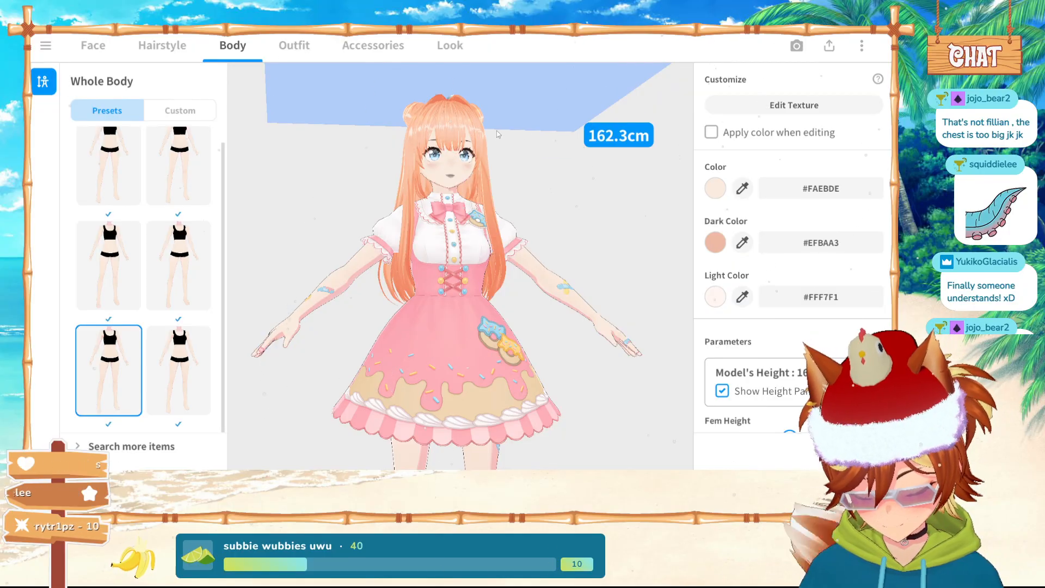
scroll(479, 125, up, 4)
scroll(493, 103, up, 5)
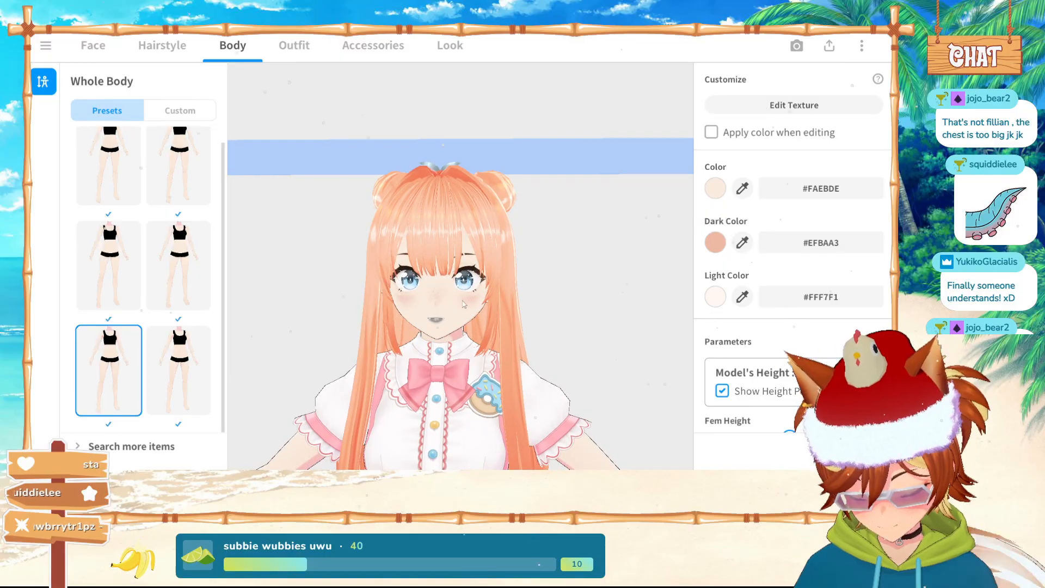
scroll(469, 316, up, 5)
click(715, 188)
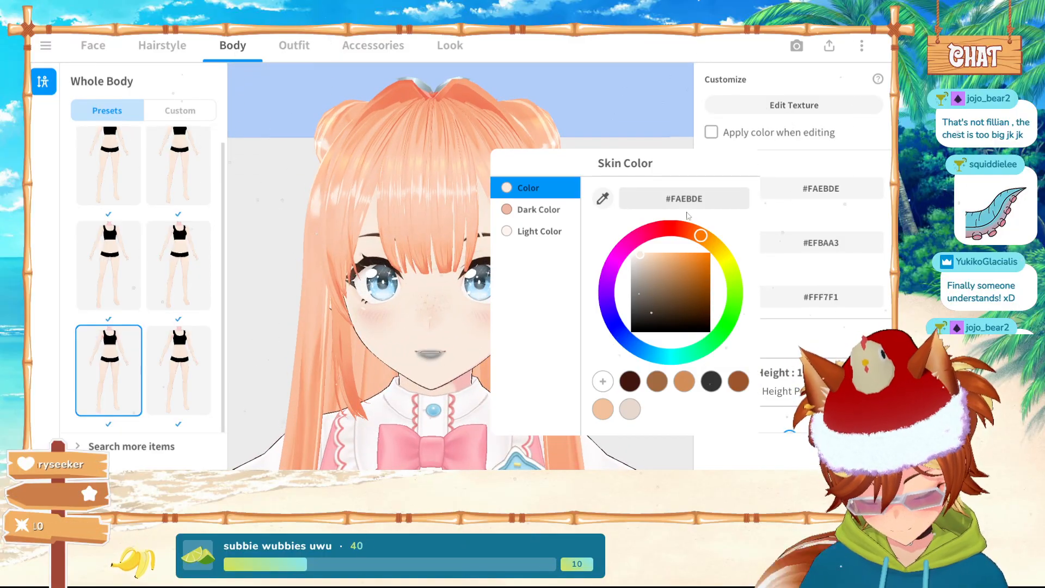
click(650, 267)
mouse_move(648, 267)
mouse_down()
mouse_move(639, 260)
mouse_move(649, 253)
mouse_up()
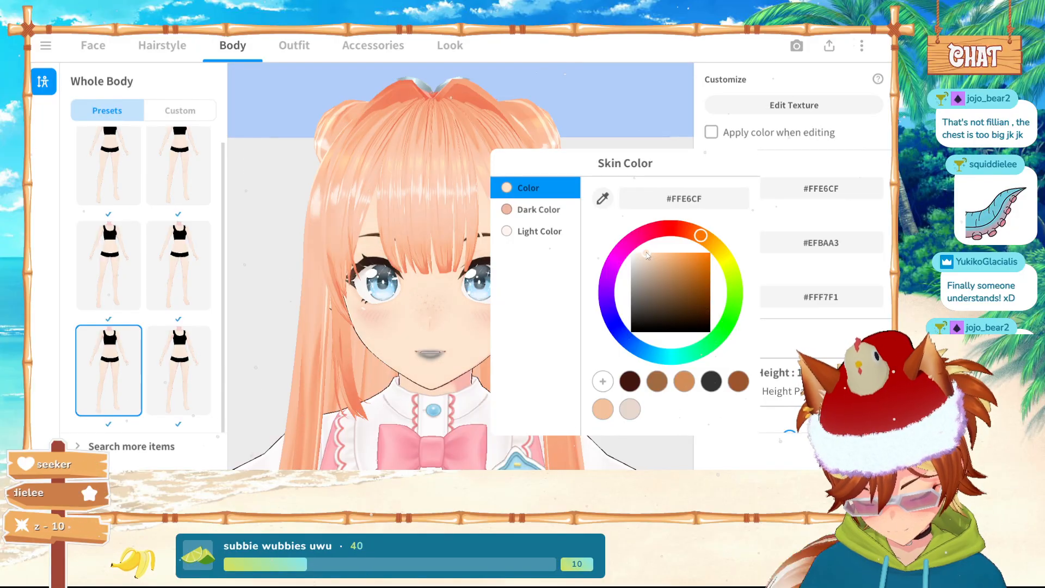
click(701, 198)
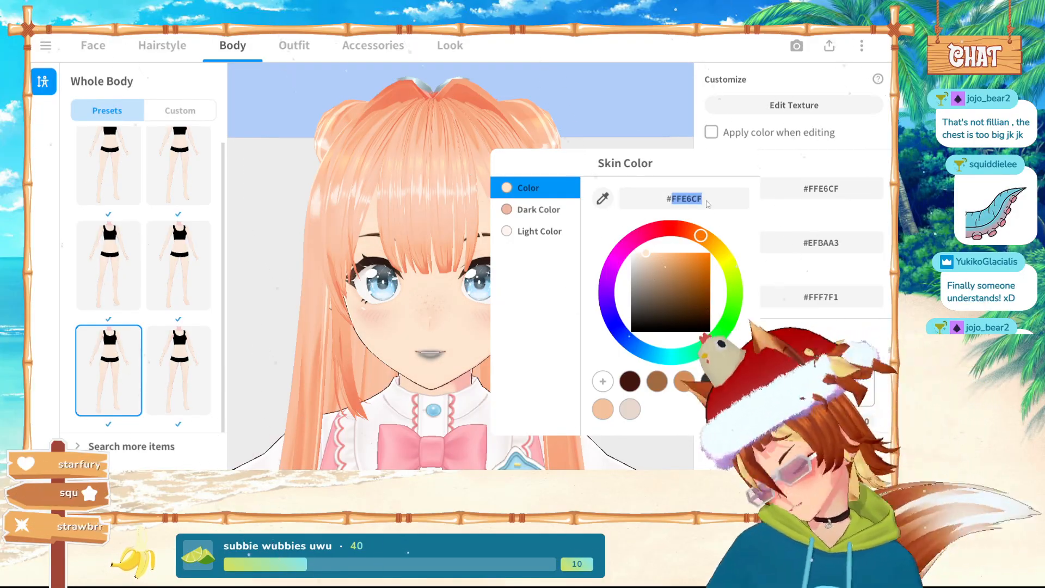
Try darker tan tones for the base skin colour, from #D4B79E to #EAB68D, and check them on the avatar
click(652, 267)
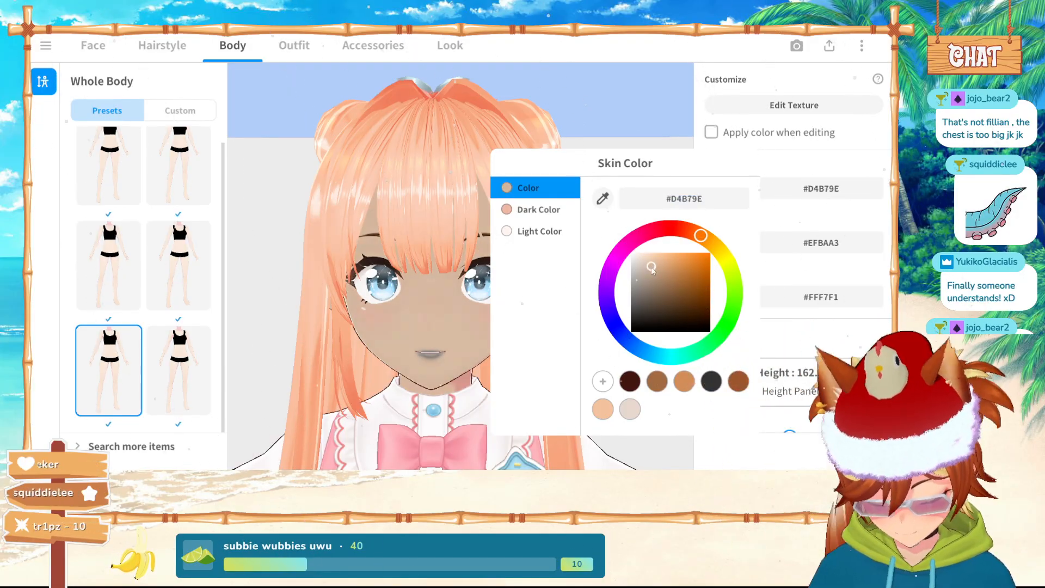
mouse_move(672, 267)
mouse_down()
mouse_move(667, 260)
mouse_move(663, 271)
mouse_move(678, 273)
mouse_up()
drag(698, 234, 610, 276)
drag(717, 249, 706, 237)
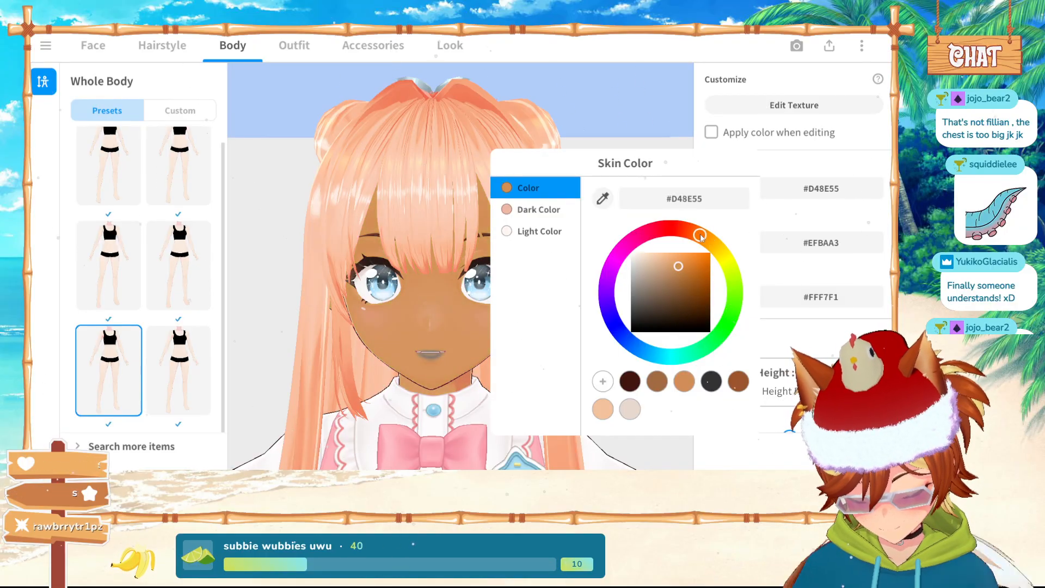
click(676, 264)
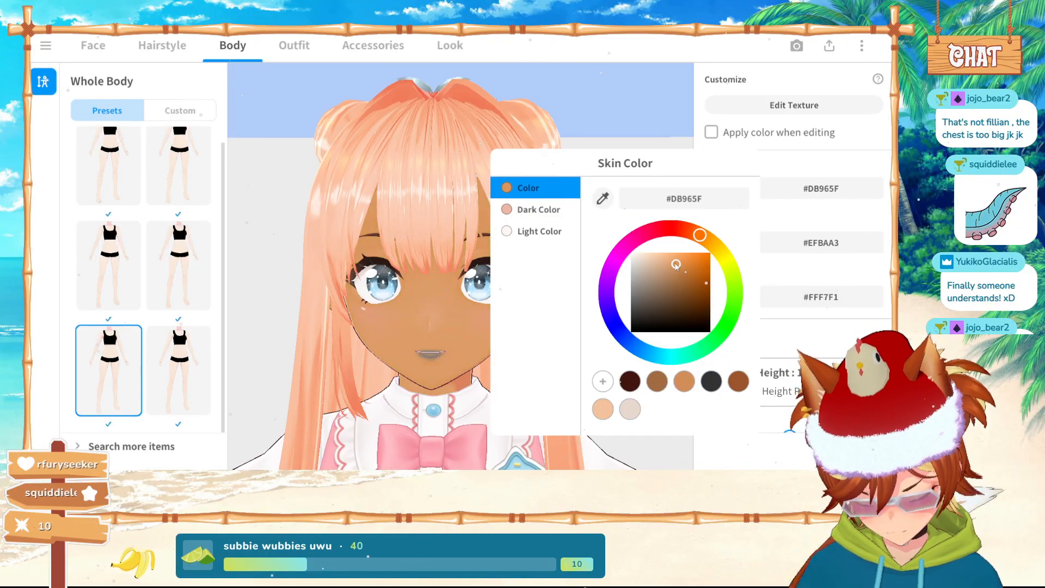
drag(667, 267, 667, 261)
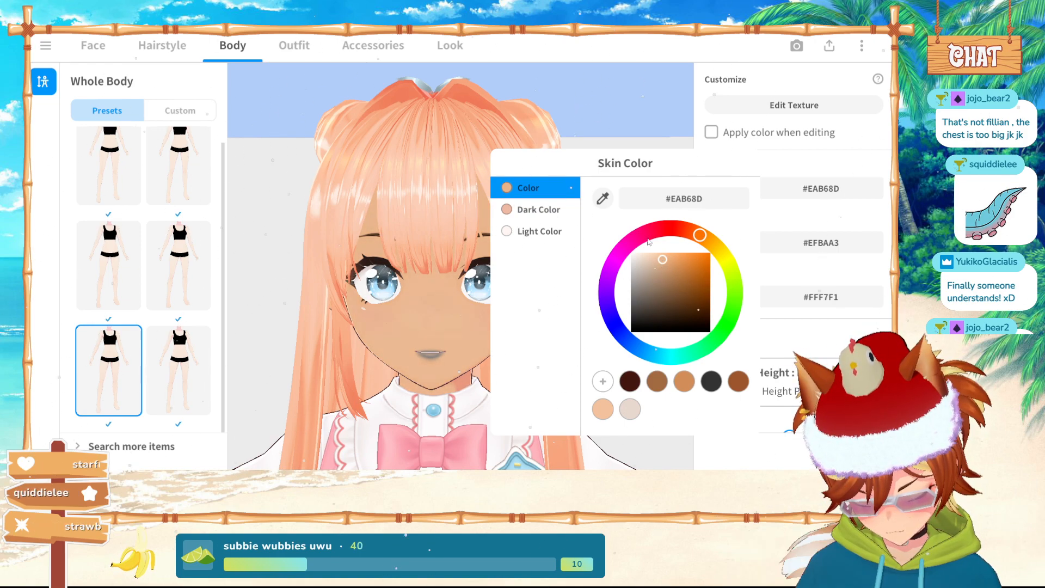
click(485, 284)
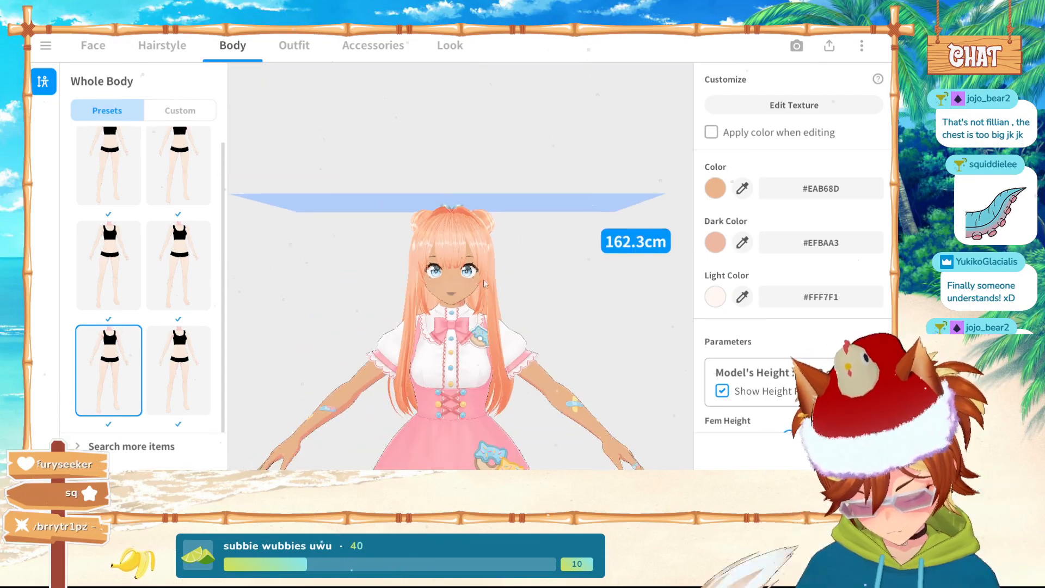
Restore the base skin colour #FFE6CF and fine-tune it to #FEE1C6
click(715, 188)
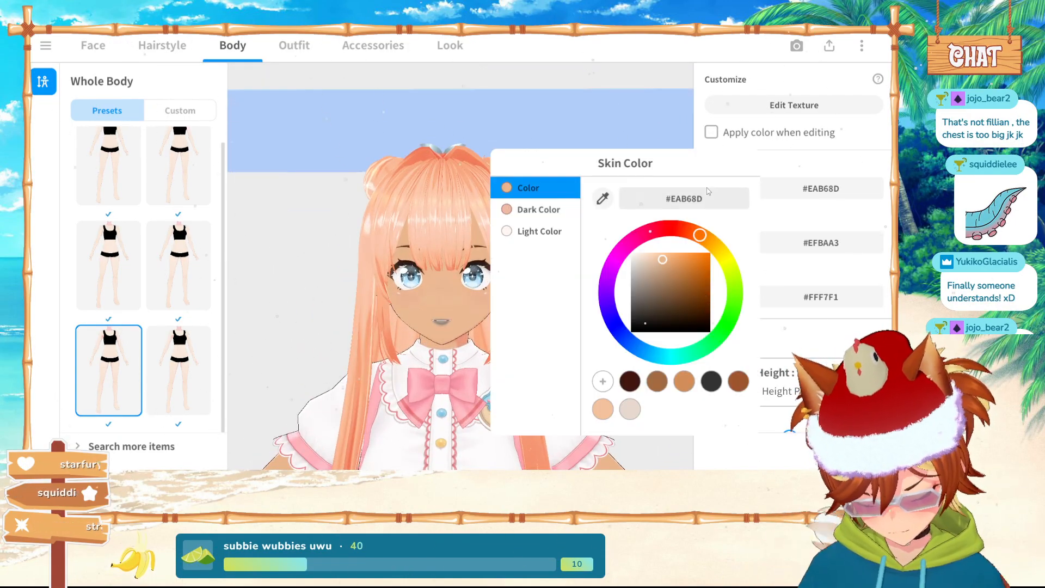
drag(663, 260, 656, 263)
click(677, 202)
text(#FFE6CF)
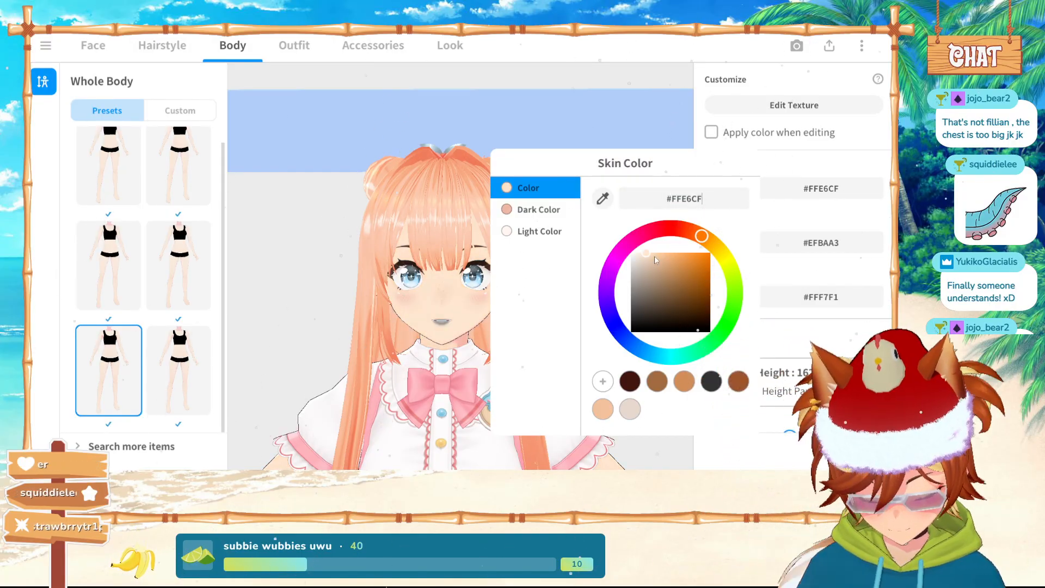
drag(655, 259, 651, 255)
click(388, 264)
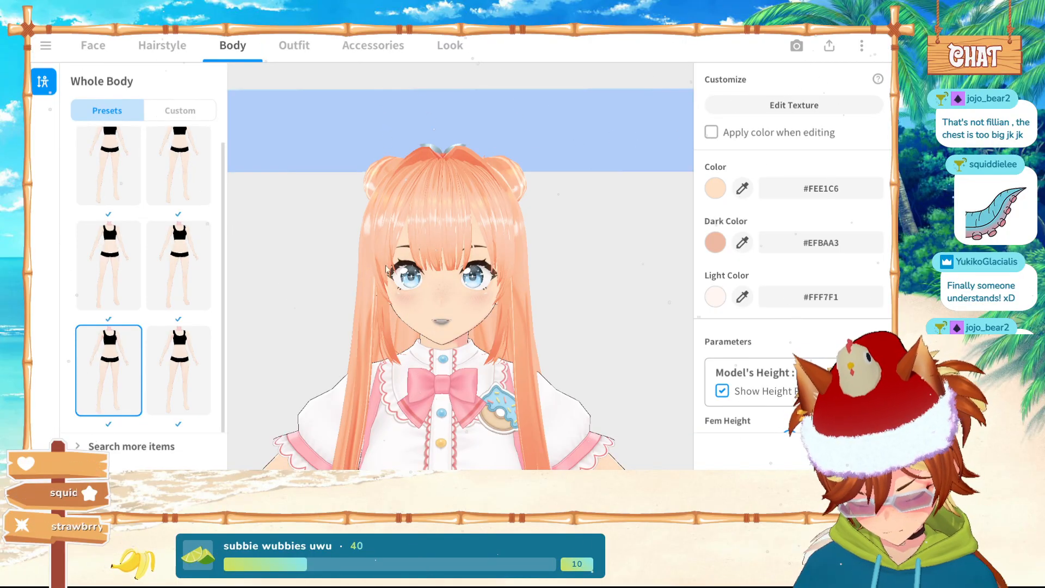
Shift the cheek blush colour to a peachier #F6B09E and check it on the avatar
drag(388, 264, 483, 295)
scroll(482, 296, up, 5)
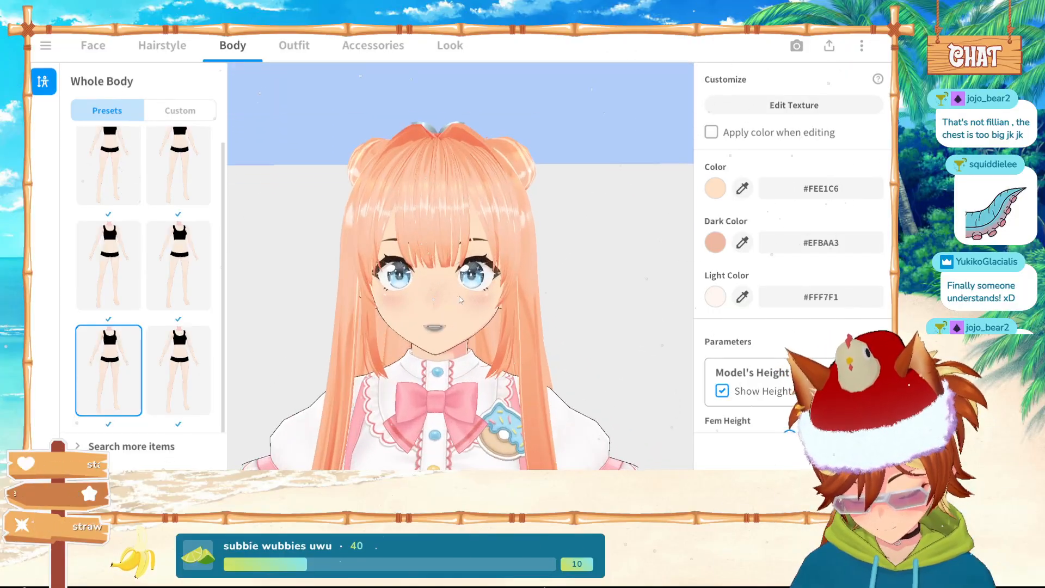
click(93, 45)
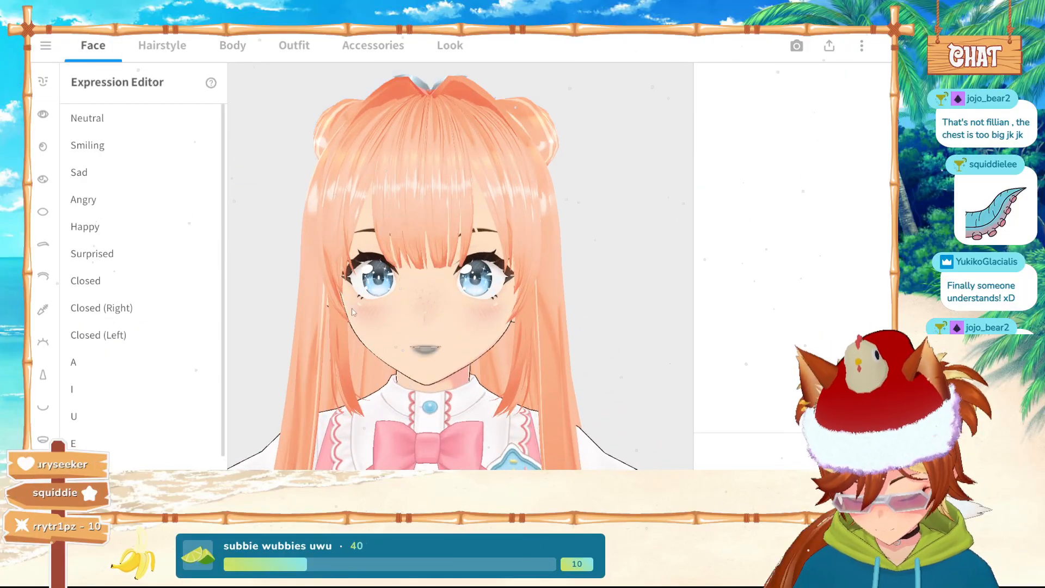
scroll(44, 376, down, 3)
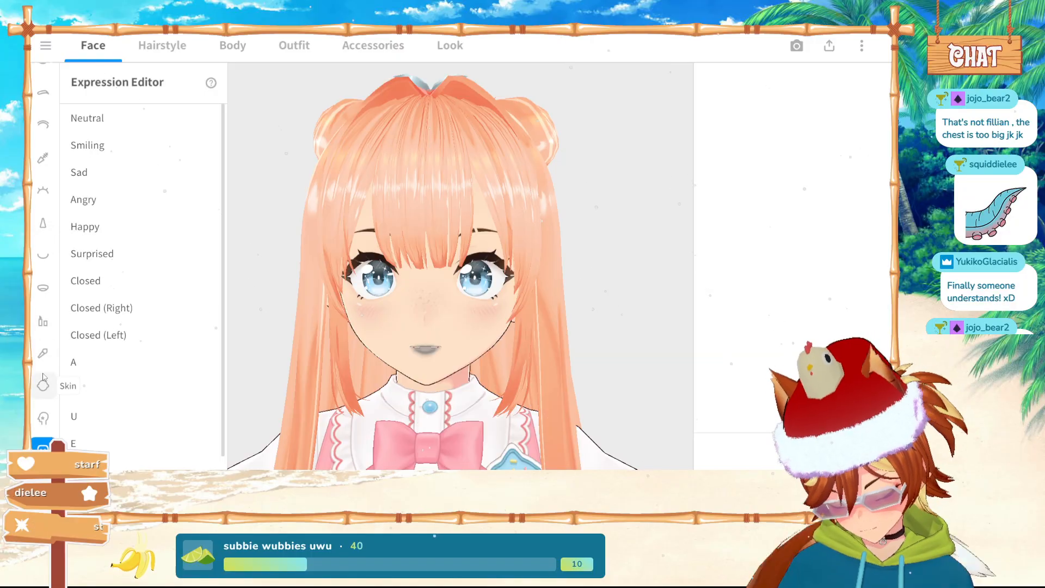
click(43, 353)
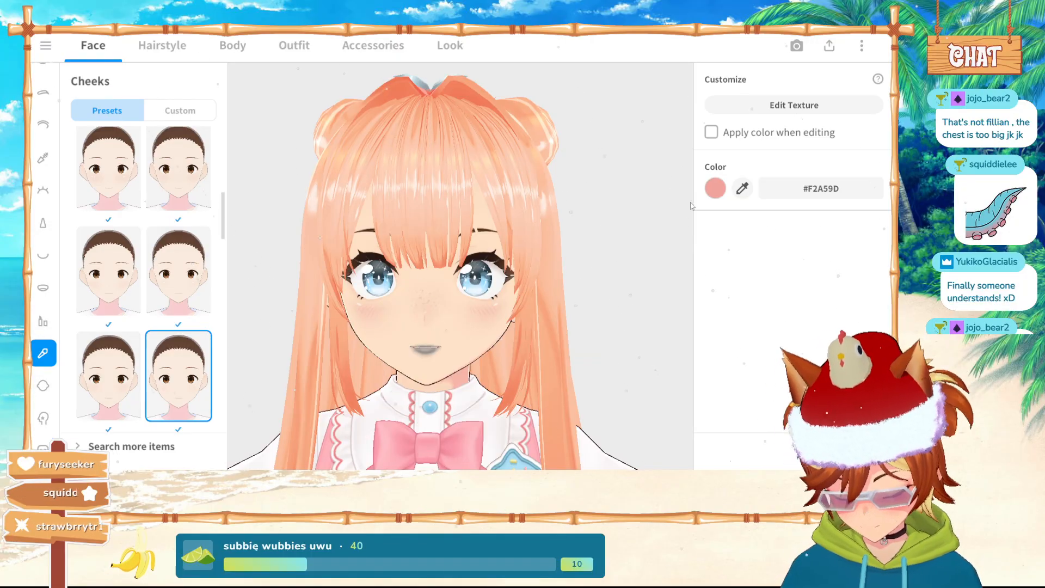
click(717, 185)
mouse_move(654, 228)
mouse_down()
mouse_move(661, 197)
mouse_move(630, 213)
mouse_move(688, 202)
mouse_up()
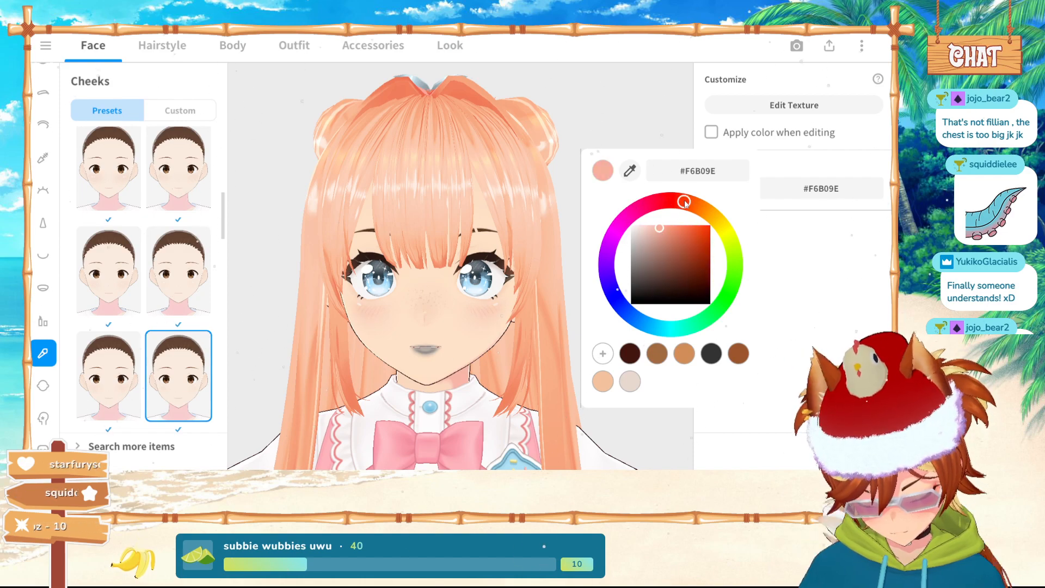
click(644, 114)
scroll(506, 234, down, 4)
scroll(506, 234, down, 2)
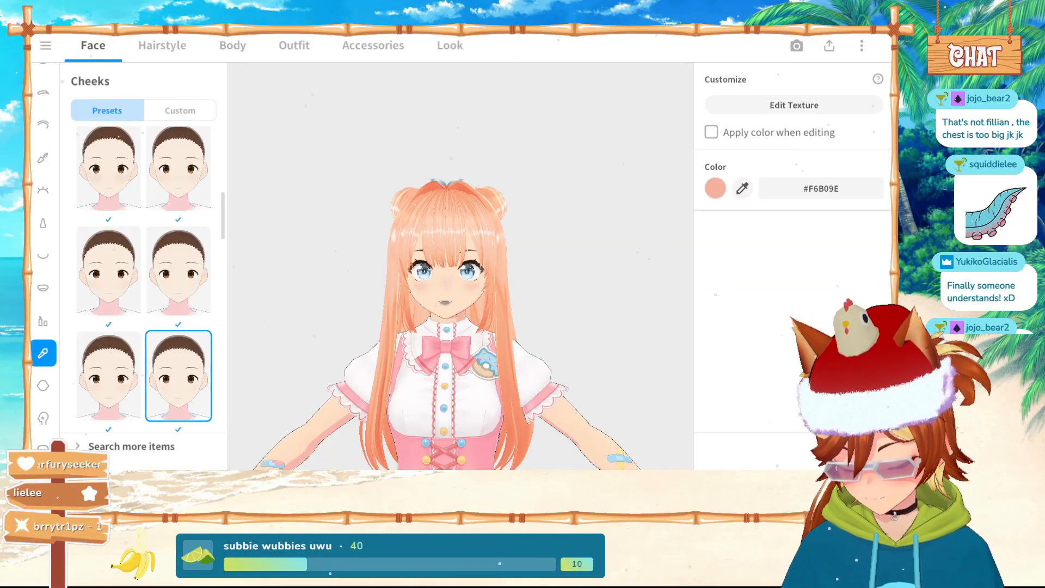
Recolour the grey lips with pinks sampled from the dress's bow, trying #F798A8 and settling on the darker #E47376
click(42, 323)
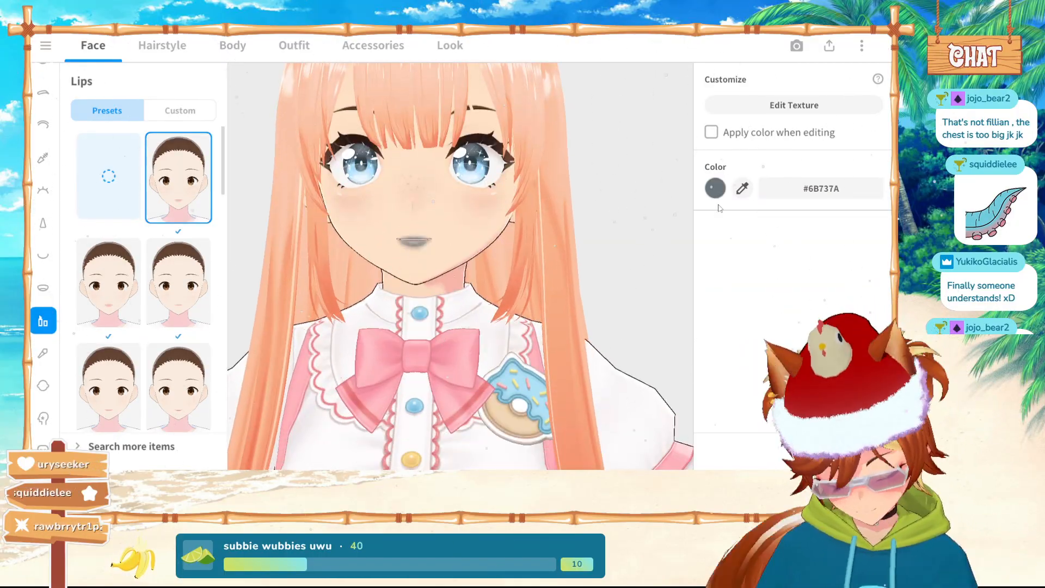
click(742, 188)
click(443, 350)
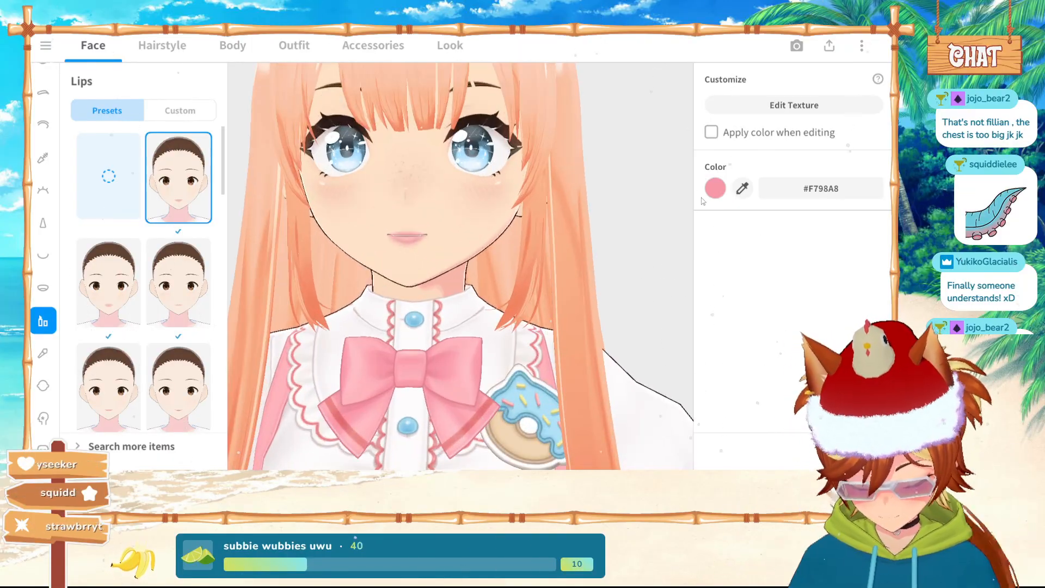
click(742, 188)
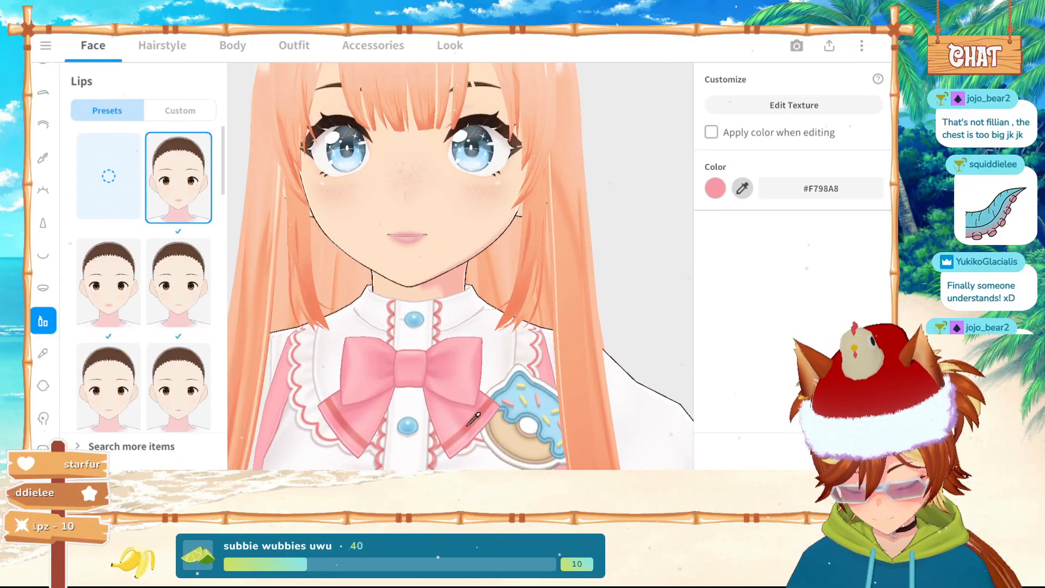
click(469, 429)
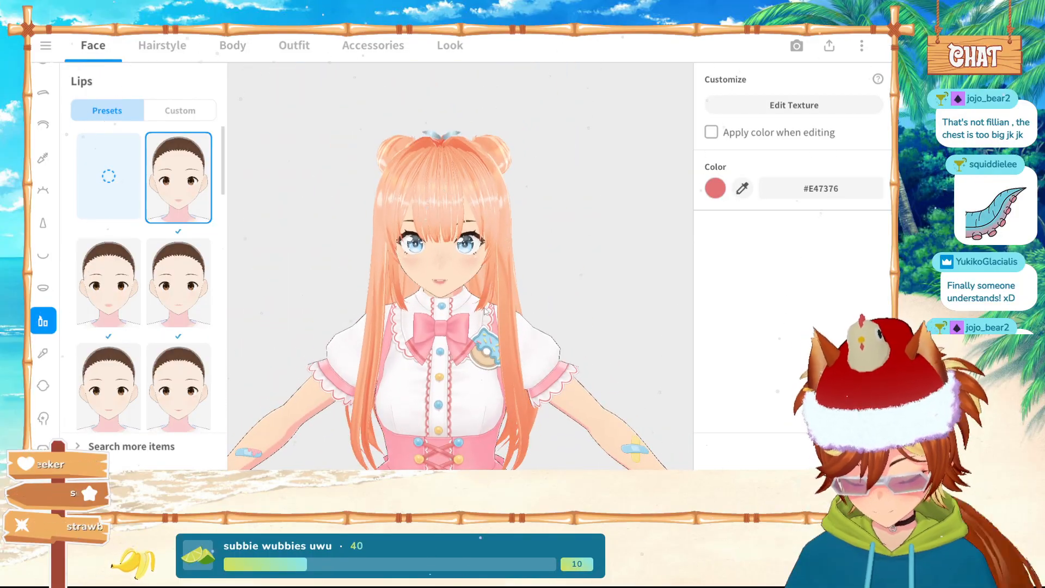
Examine the whole avatar from several angles, checking how the skin, lips and hair go with the pink dress
scroll(482, 275, up, 2)
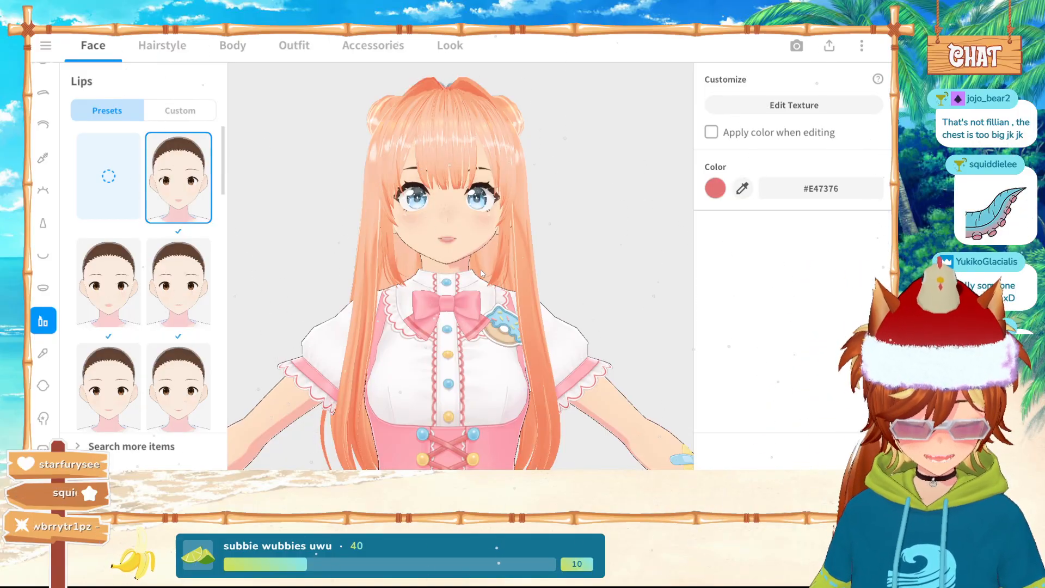
scroll(481, 273, down, 2)
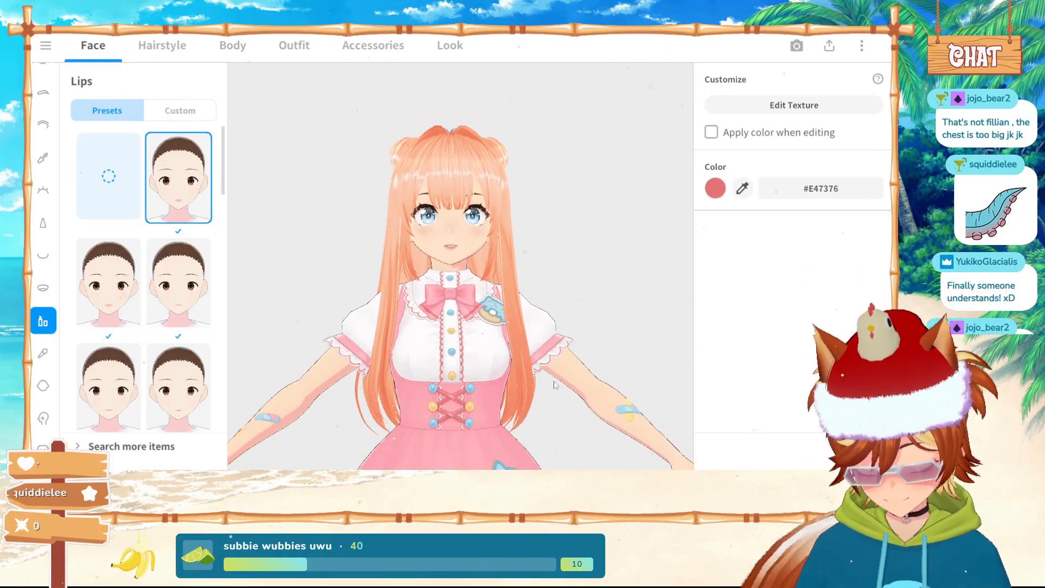
drag(554, 384, 416, 351)
scroll(477, 397, down, 2)
scroll(415, 351, up, 2)
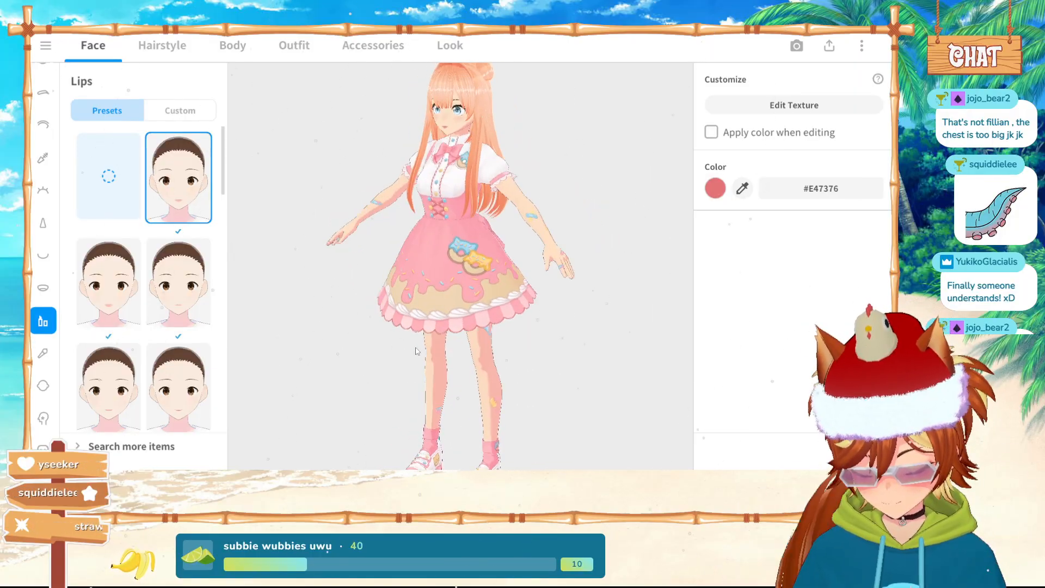
right_drag(416, 351, 435, 351)
middle_drag(420, 165, 455, 224)
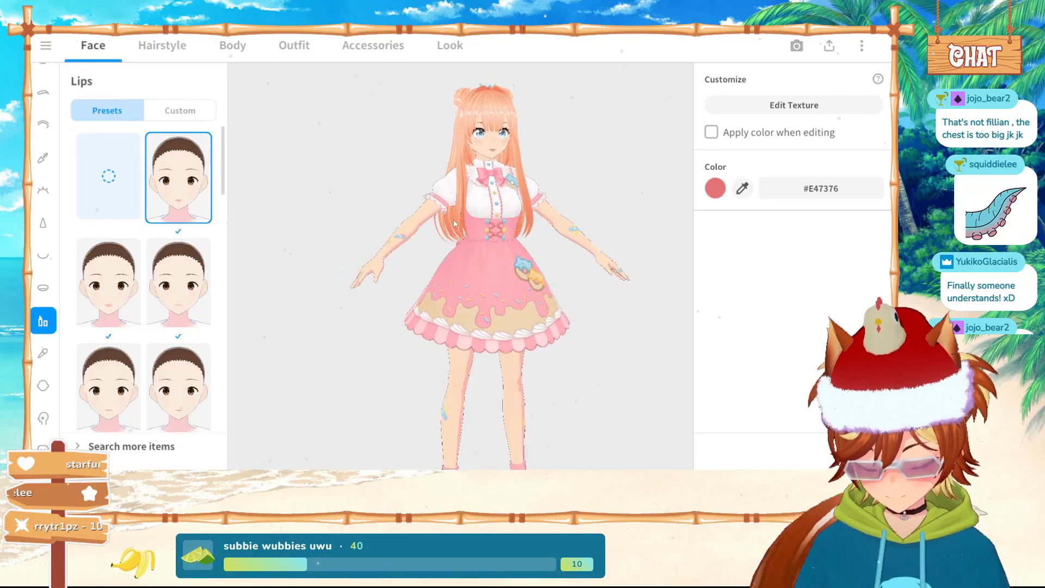
right_drag(455, 224, 440, 223)
middle_drag(499, 138, 425, 226)
scroll(434, 219, up, 3)
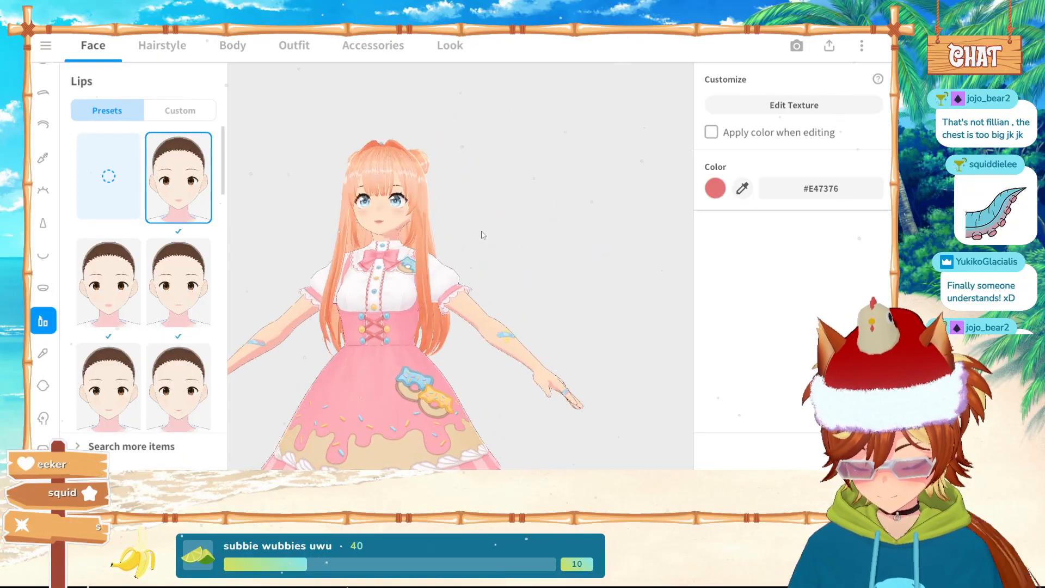
right_drag(482, 235, 413, 253)
scroll(415, 252, up, 3)
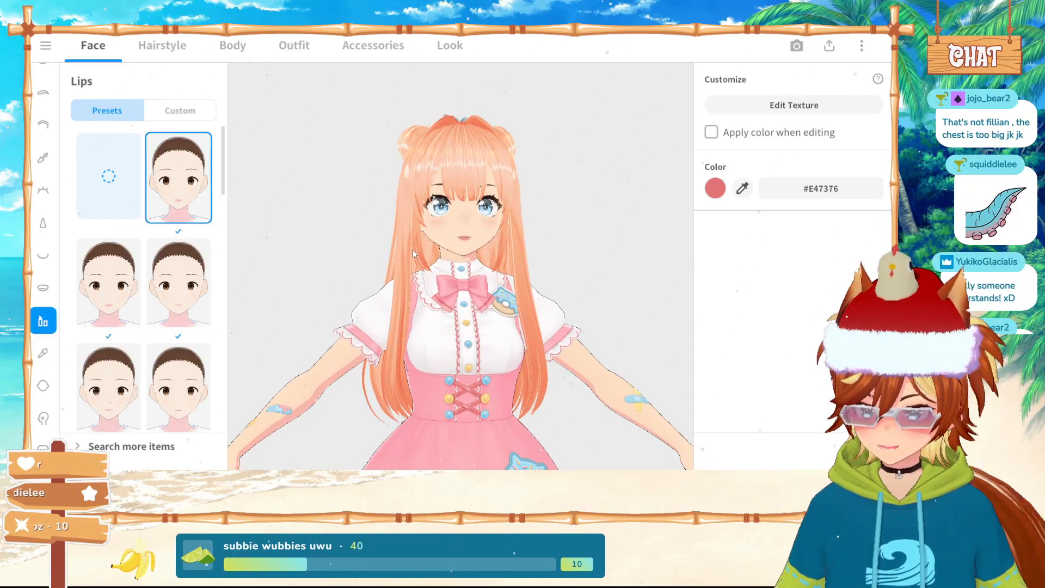
Inspect the avatar's face and upper body up close, from the front and at three-quarter angles
scroll(412, 249, up, 2)
right_drag(412, 249, 325, 141)
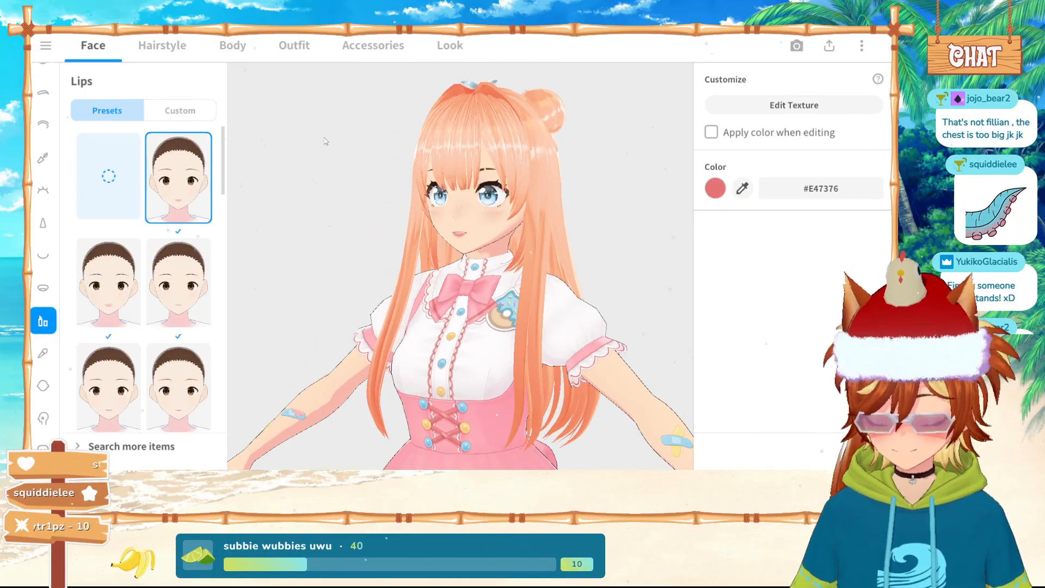
scroll(434, 304, up, 5)
scroll(433, 304, down, 2)
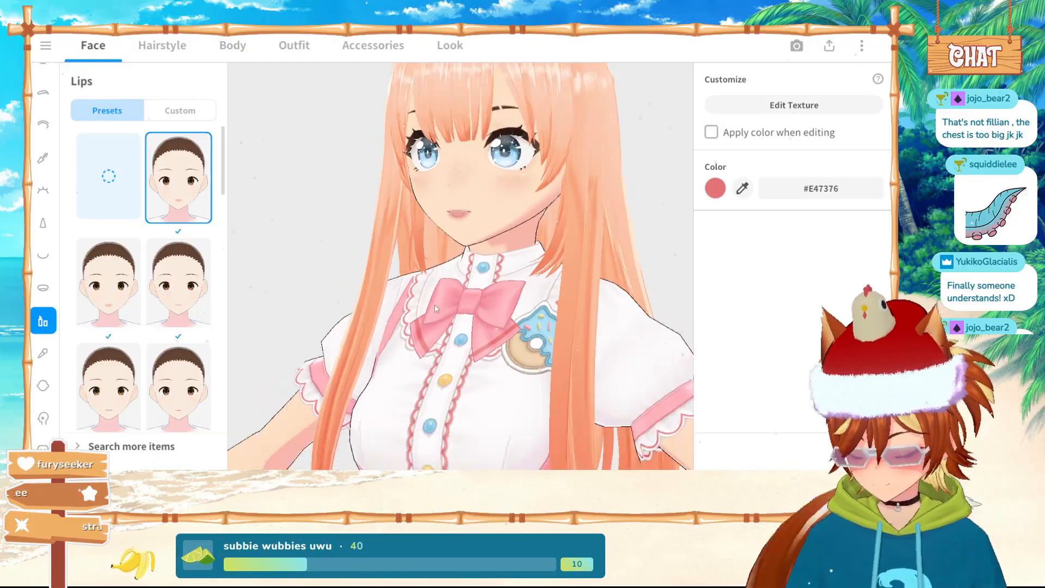
right_drag(456, 304, 476, 307)
middle_drag(547, 109, 548, 213)
middle_drag(446, 383, 462, 321)
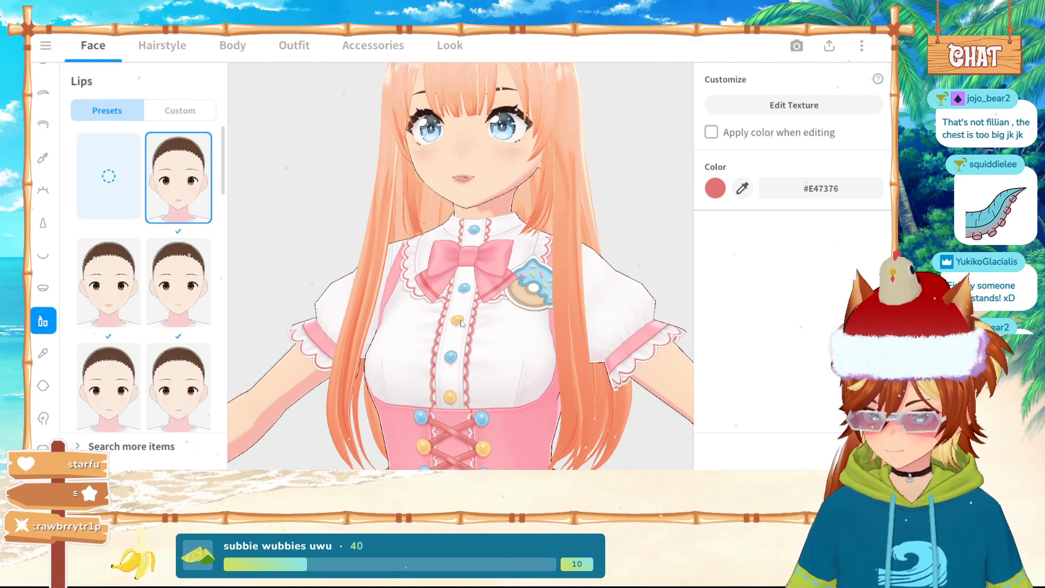
middle_drag(509, 178, 500, 239)
scroll(488, 241, up, 2)
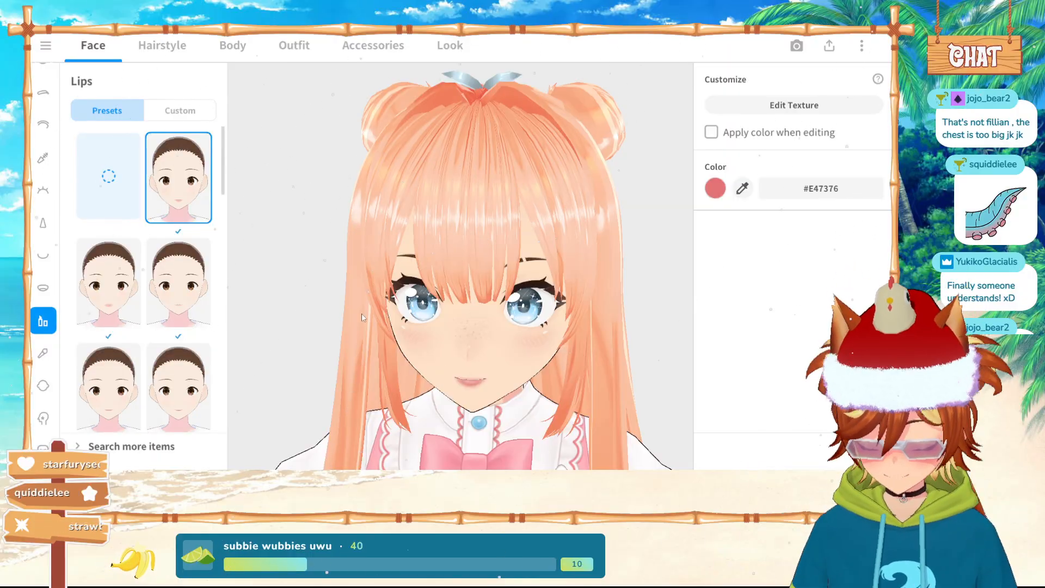
right_drag(361, 313, 406, 320)
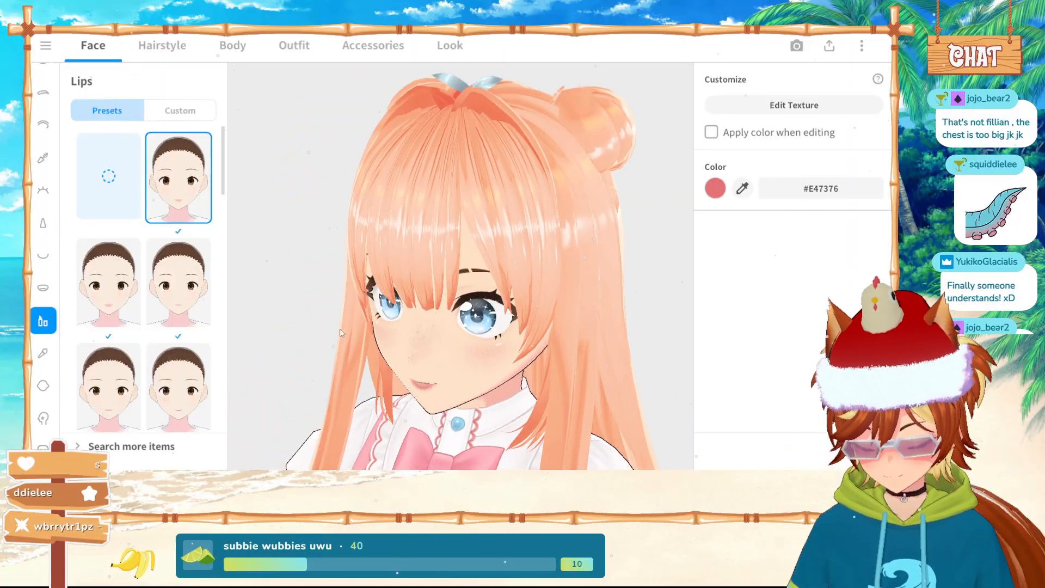
right_drag(340, 332, 356, 326)
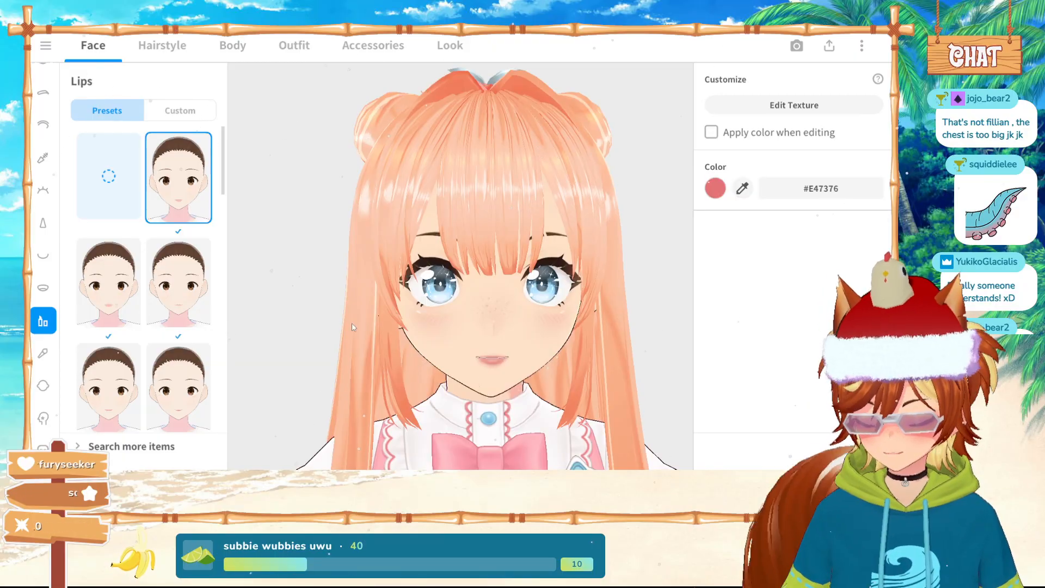
scroll(352, 326, down, 3)
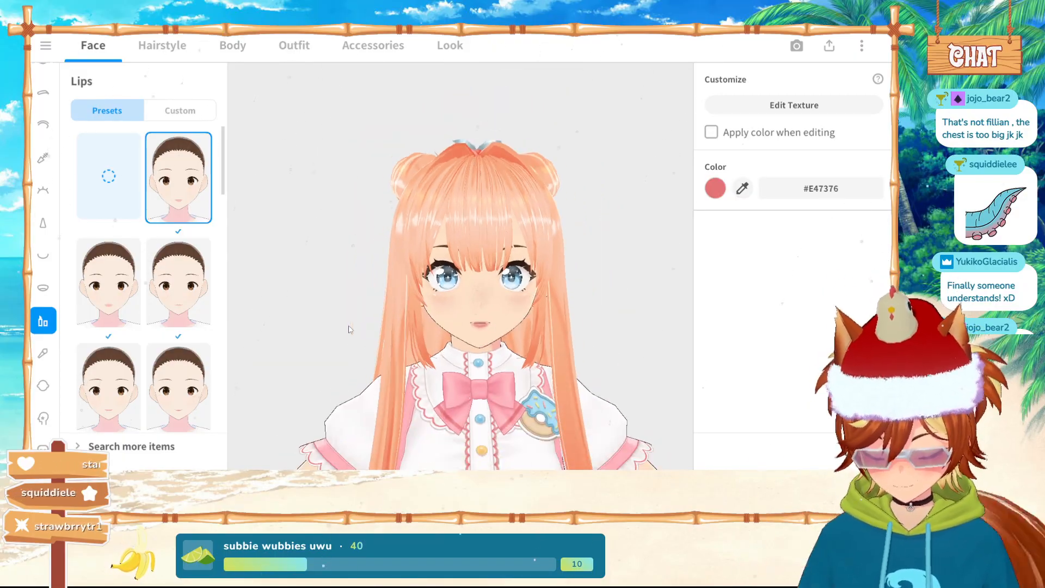